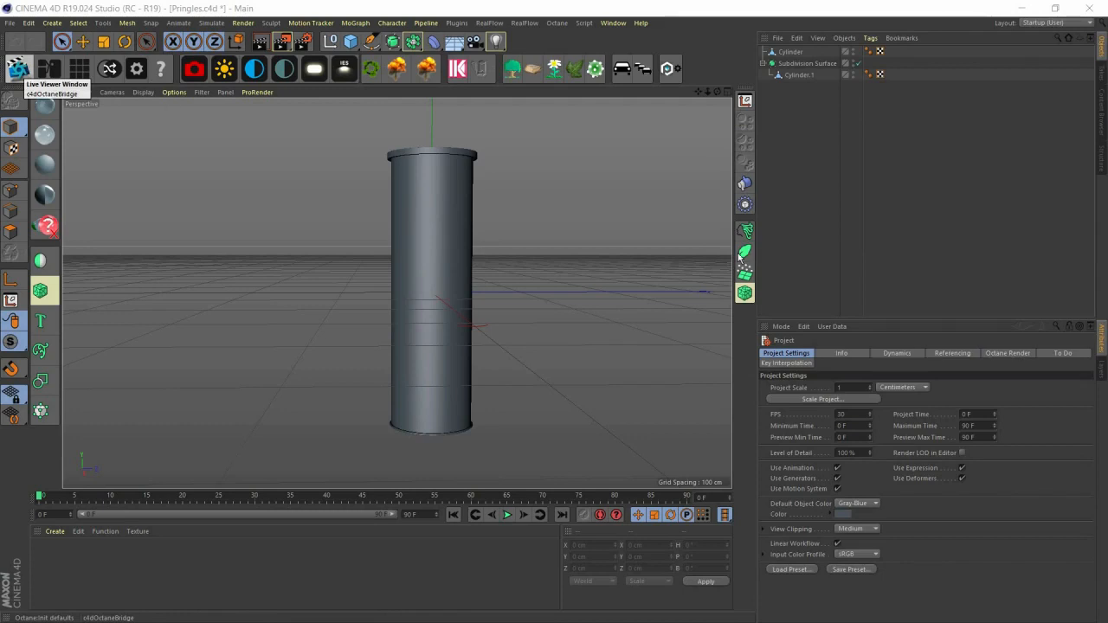
Step: Render a test preview of the can in the Octane Live Viewer from two angles, and close the viewer
left_click(19, 68)
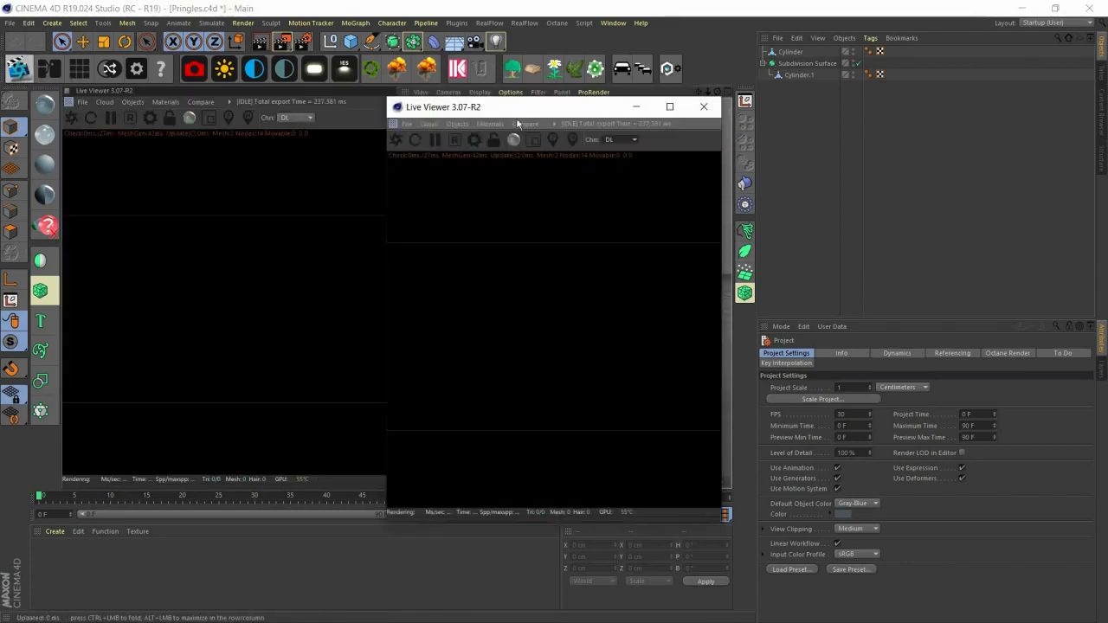
left_click(703, 107)
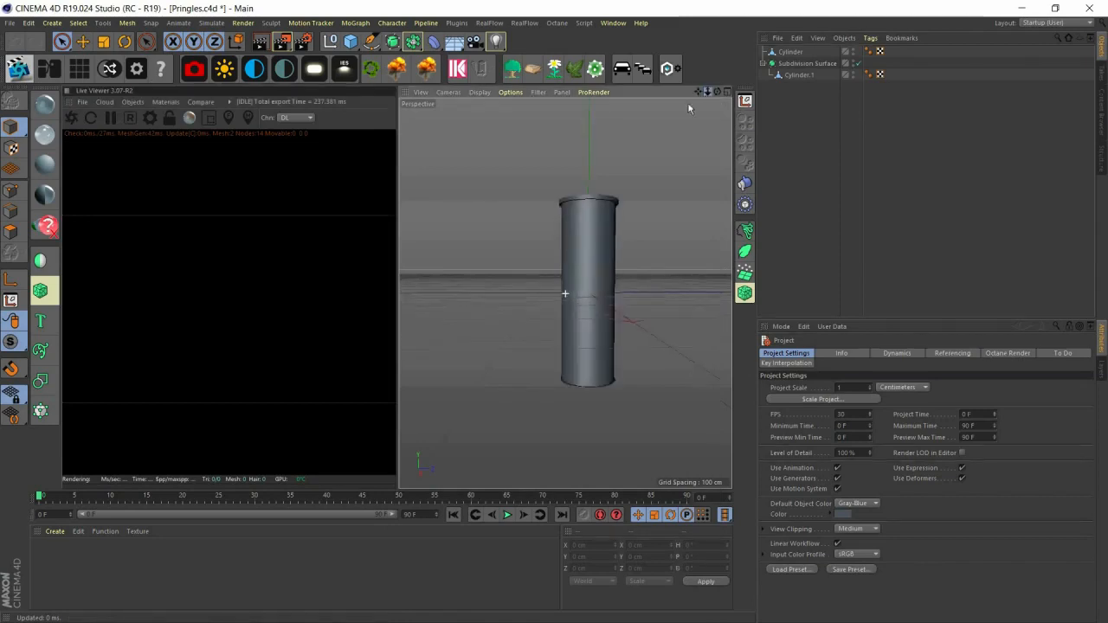
left_click(69, 123)
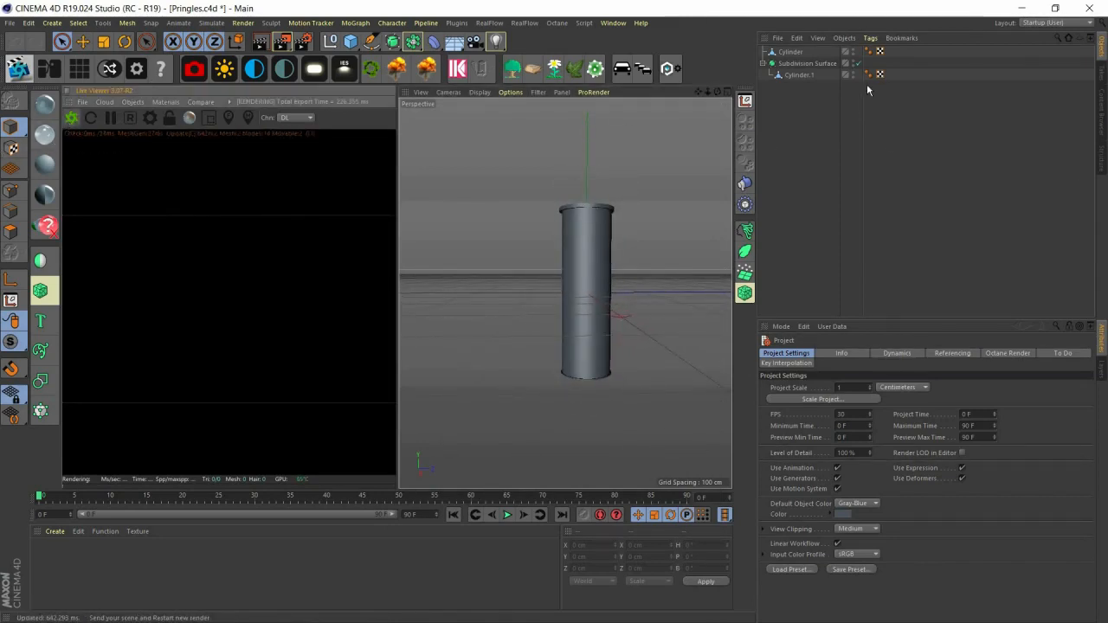
left_click(75, 122)
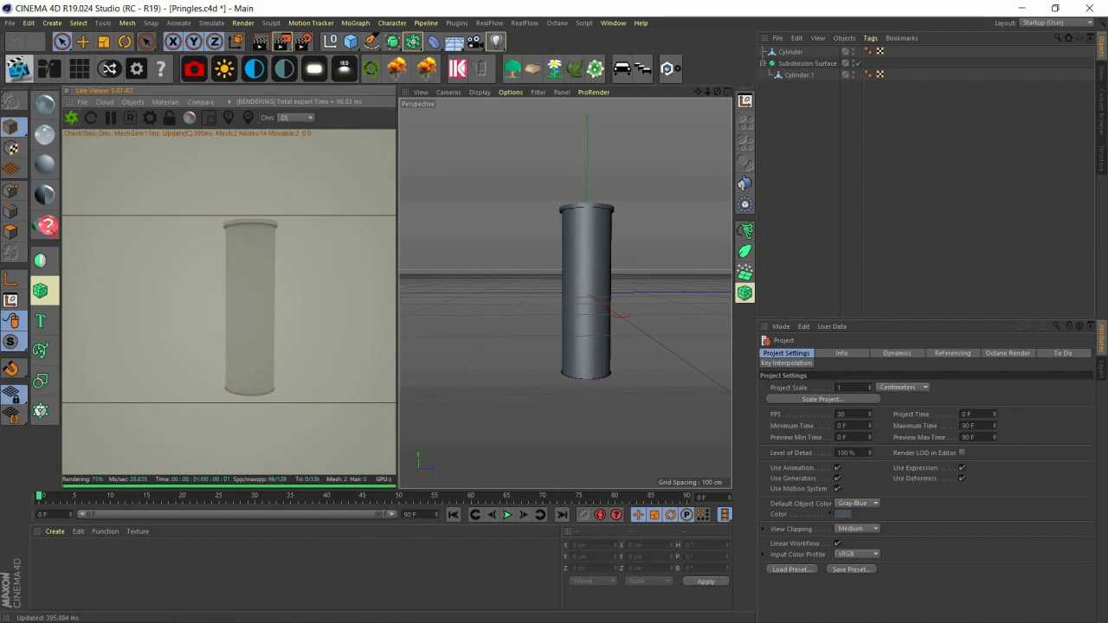
left_click_drag(718, 92, 814, 143)
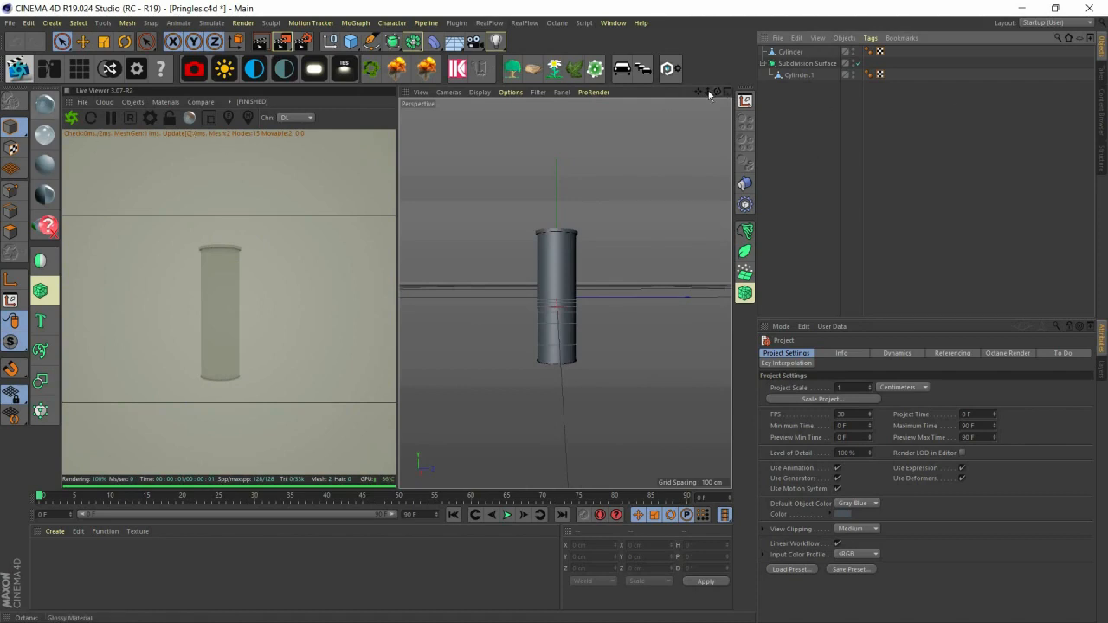
left_click_drag(564, 292, 502, 299, "alt")
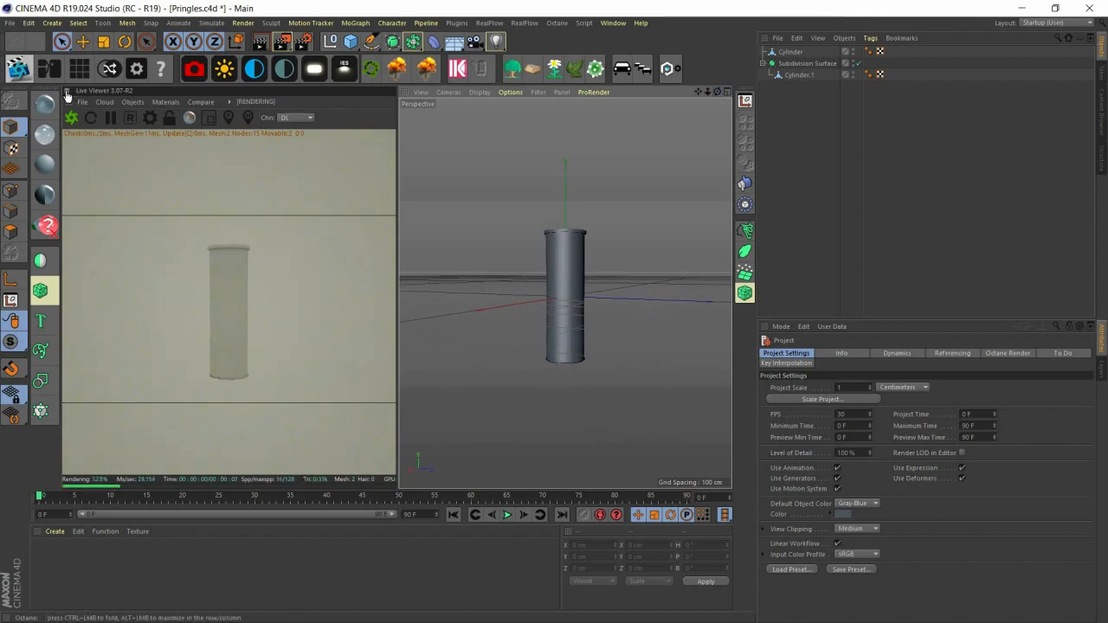
left_click(68, 91)
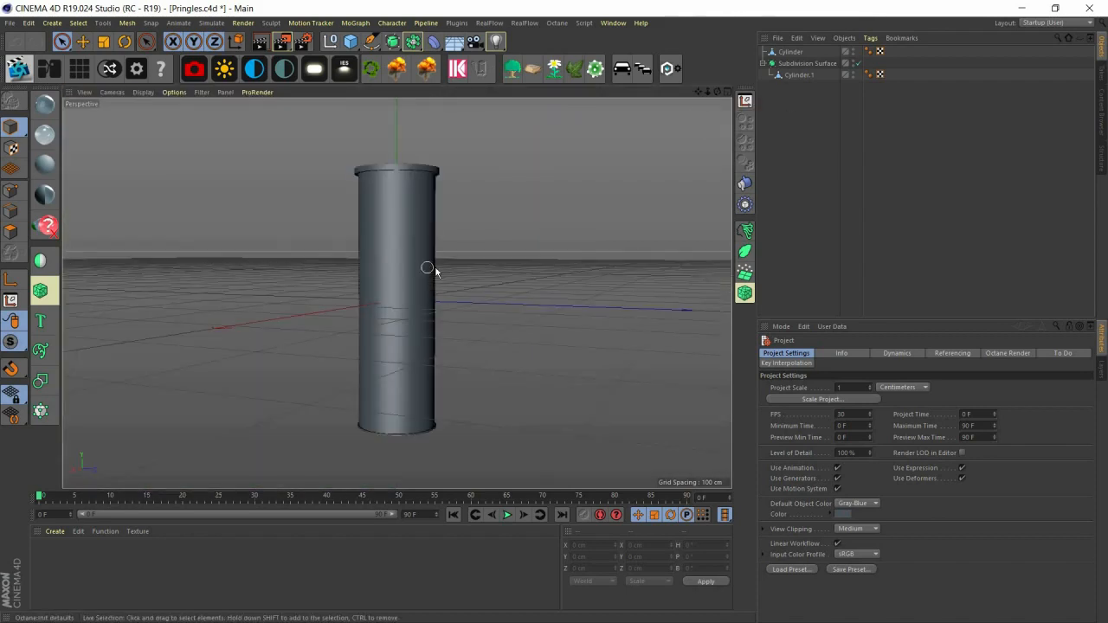
Step: Draw an L-shaped Bezier spline around the can in the Right view, about 941 cm high and 1137 cm wide, running behind and beneath it
scroll(435, 266, "down", 4)
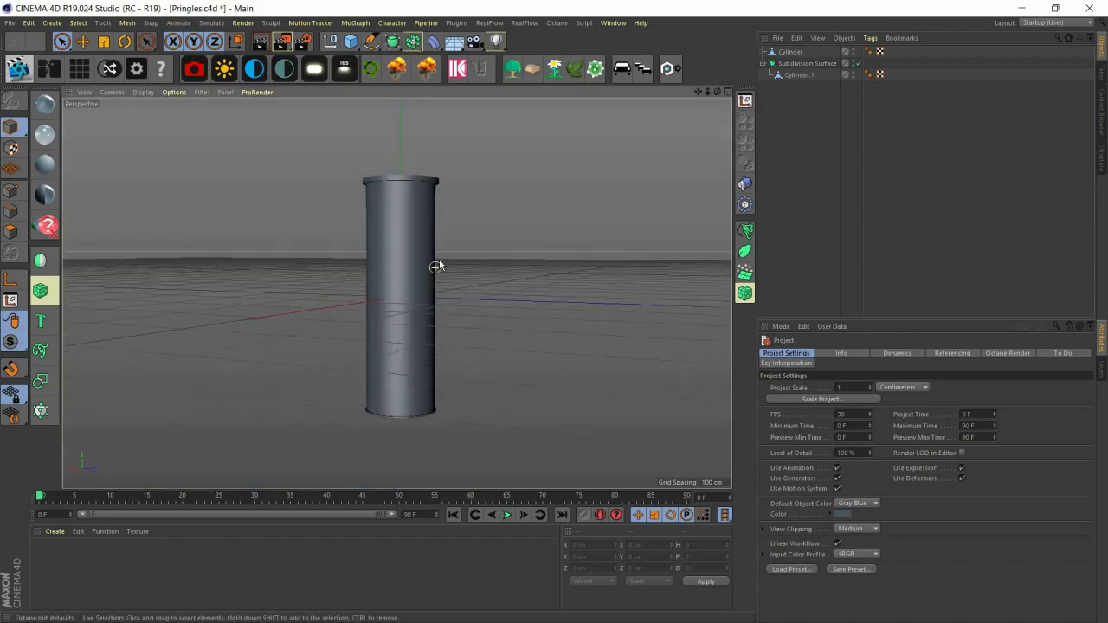
left_click(370, 41)
left_click(412, 58)
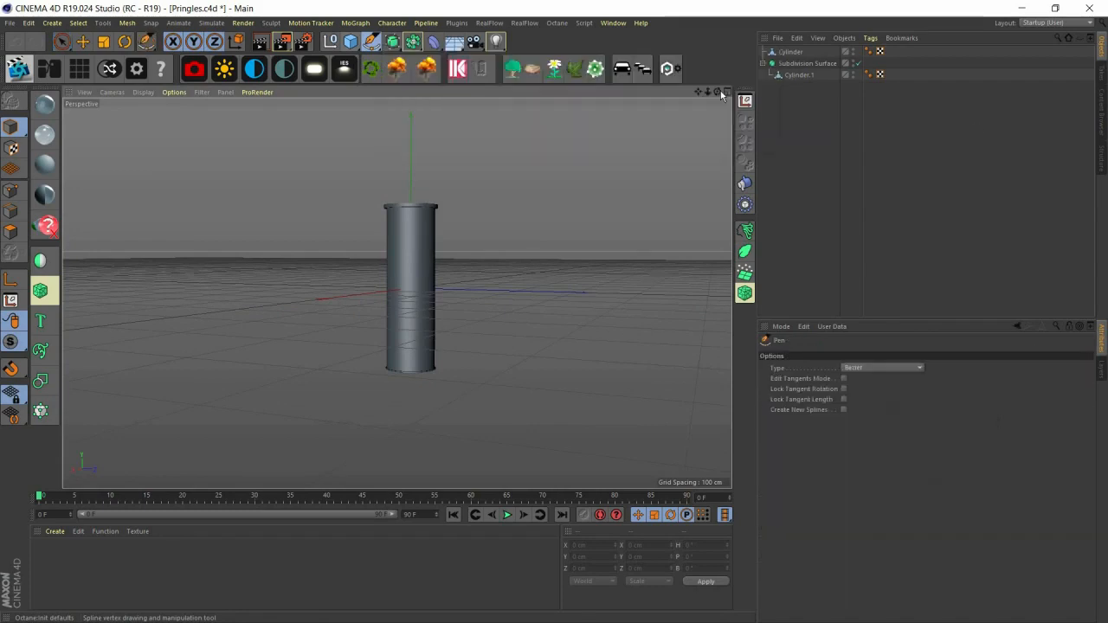
left_click(728, 91)
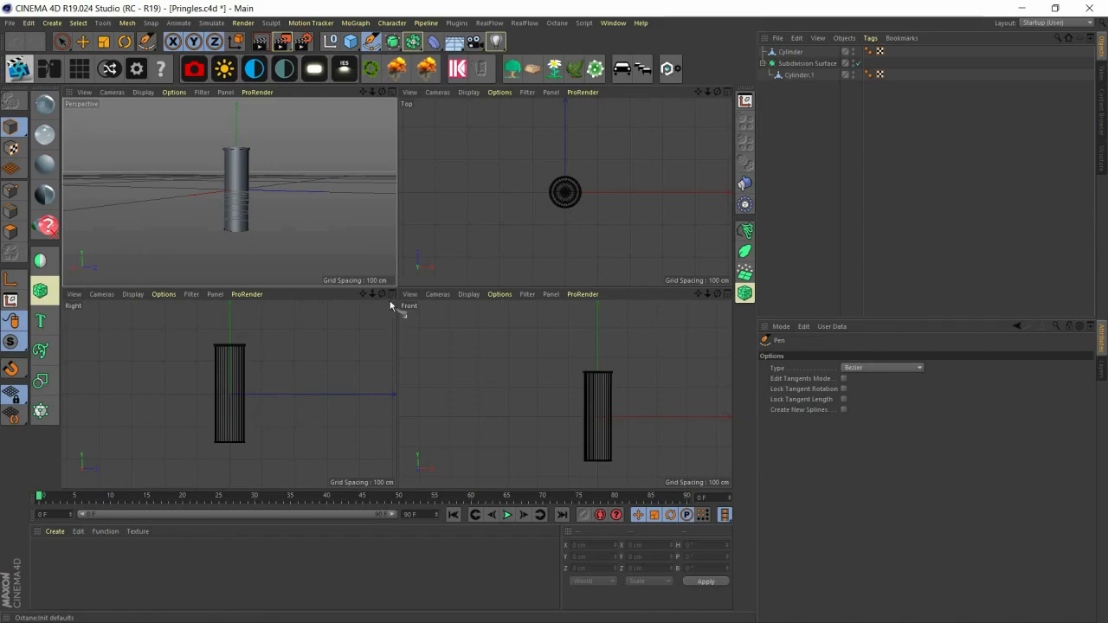
key("F3")
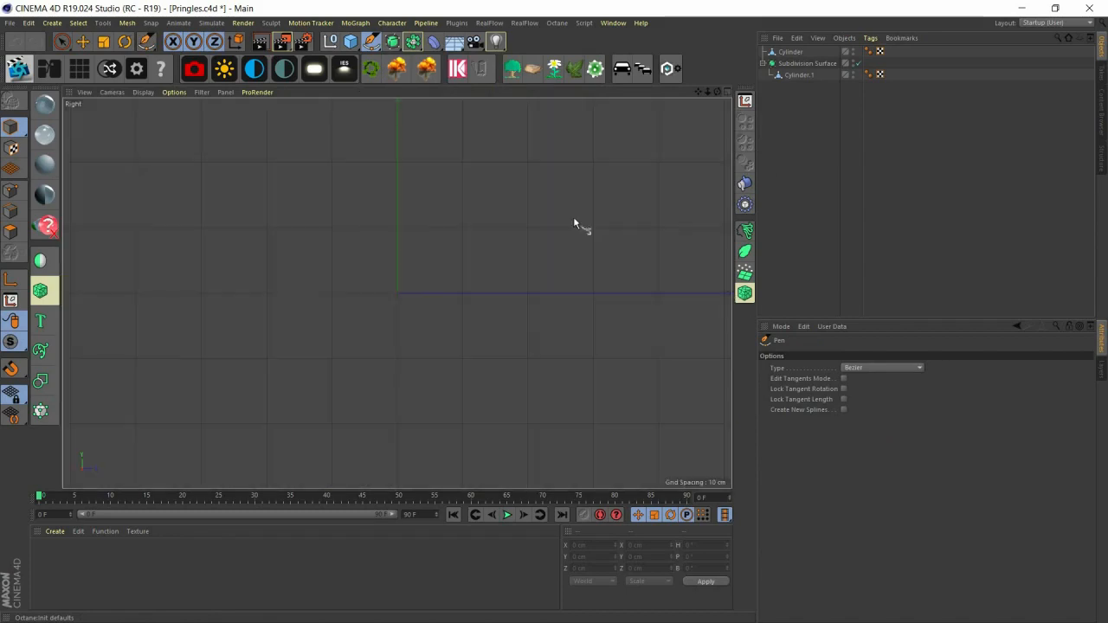
scroll(574, 217, "down", 5)
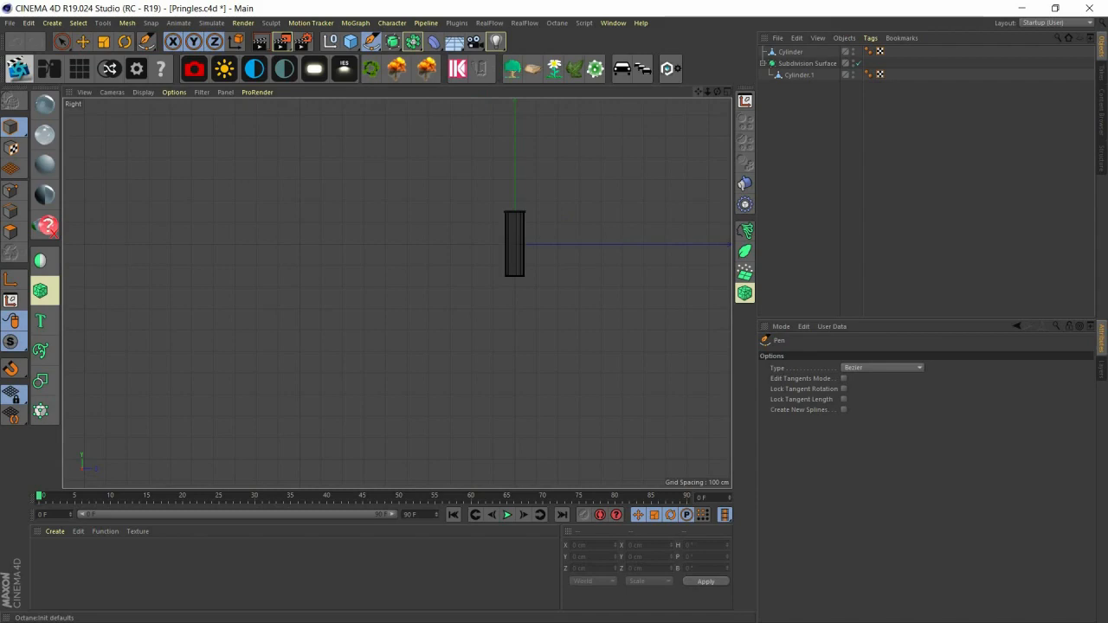
middle_click_drag(571, 108, 485, 179, "alt")
left_click(485, 150)
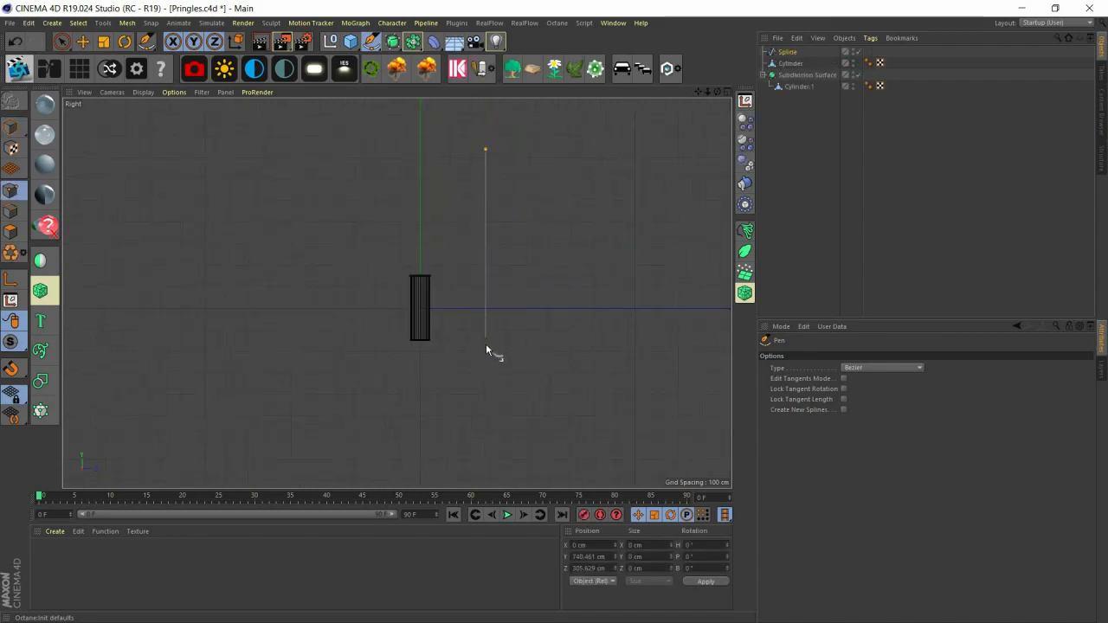
left_click(486, 351)
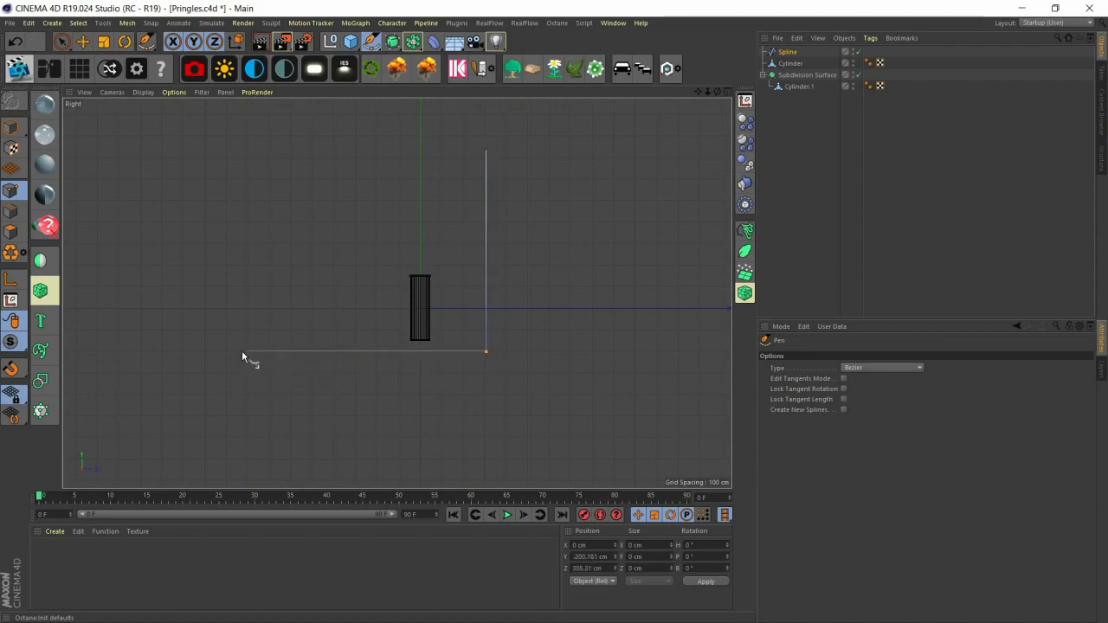
left_click(244, 351)
right_click(243, 350)
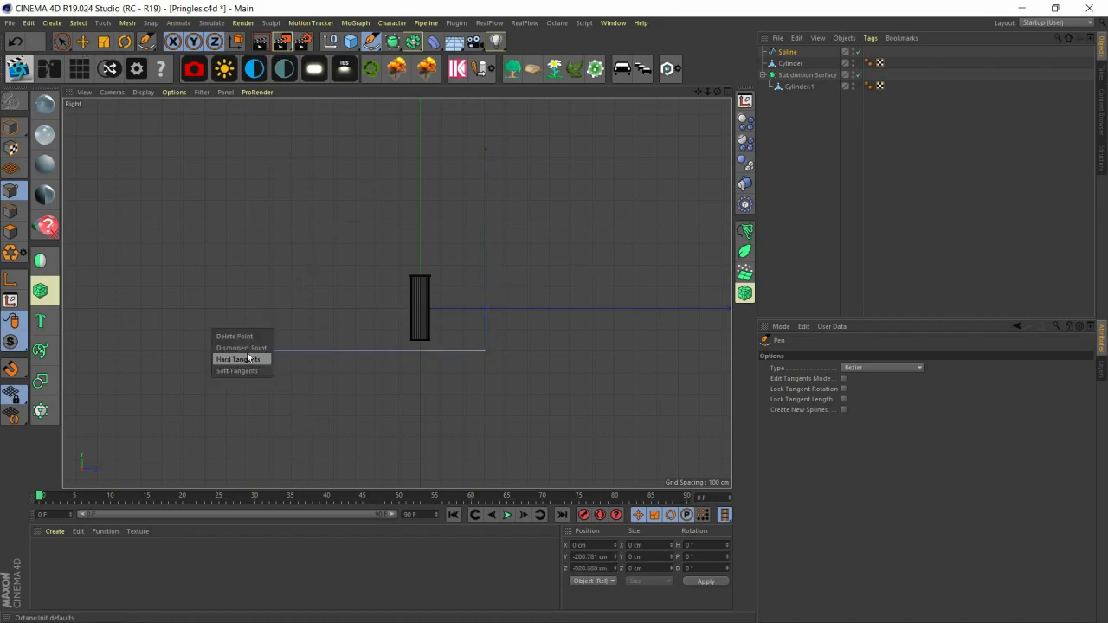
left_click(228, 136)
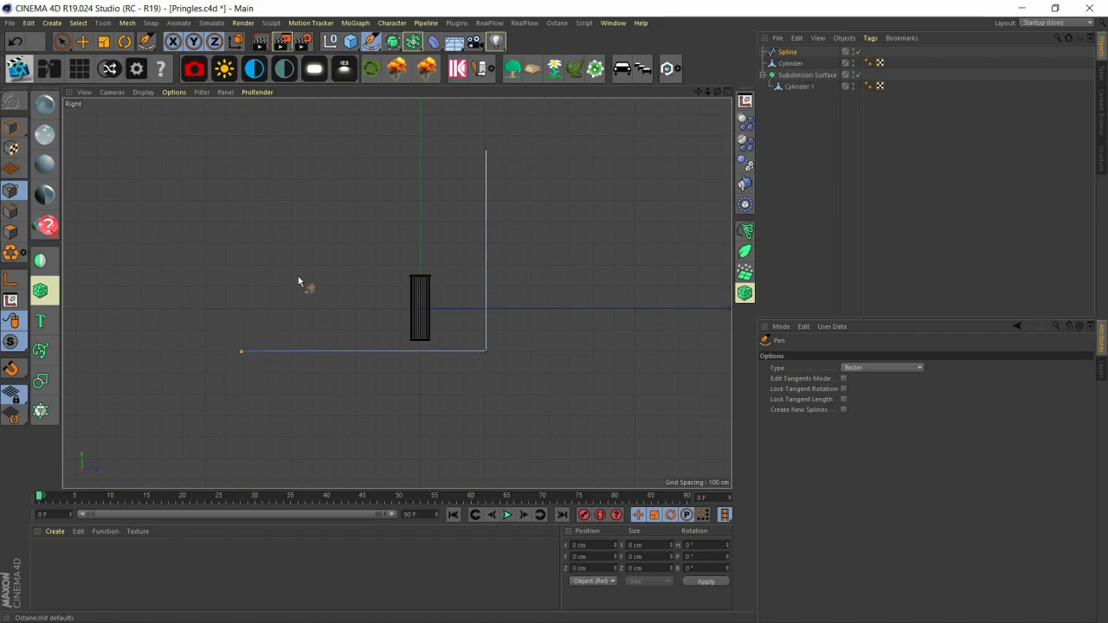
Step: Chamfer the L-spline's corner point to a rounded radius of about 156 cm and return to moving whole objects
right_click(468, 329)
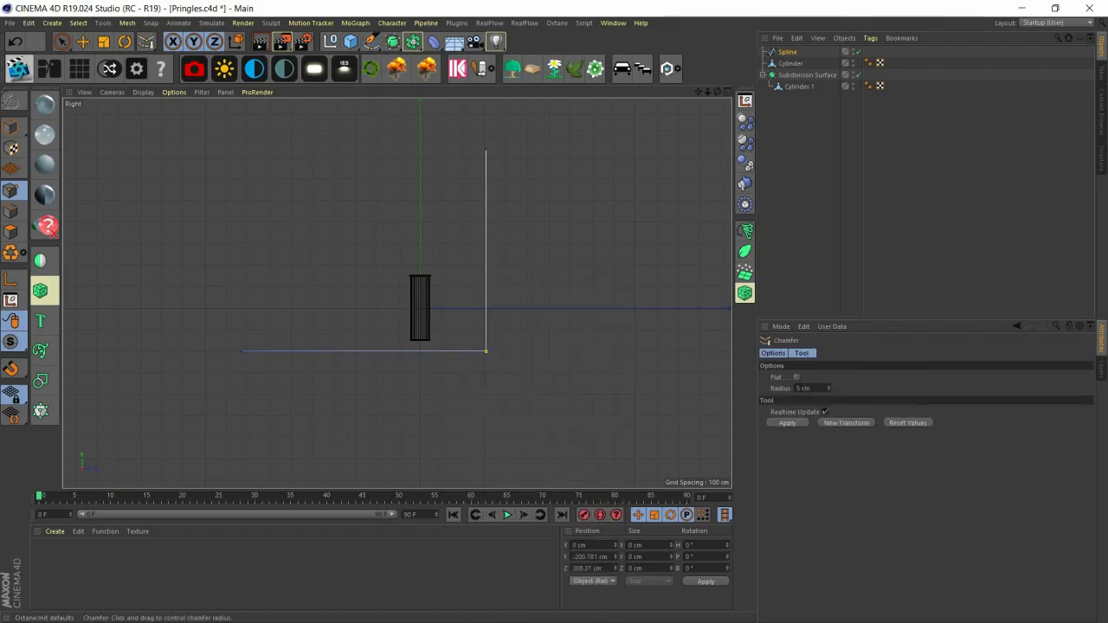
left_click_drag(485, 351, 488, 350)
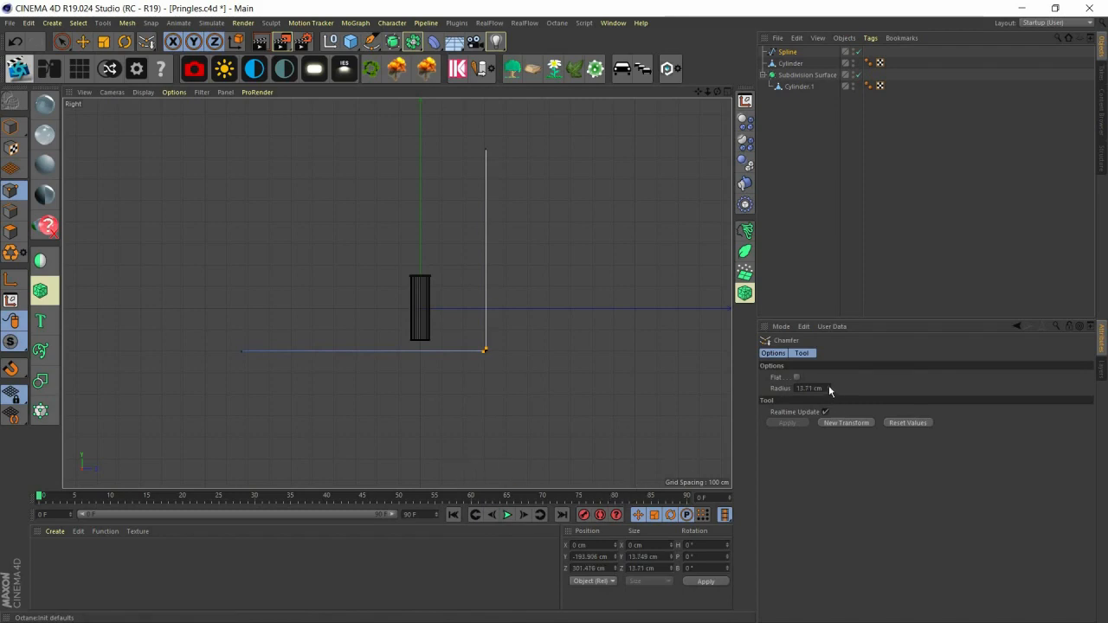
left_click_drag(829, 389, 828, 386)
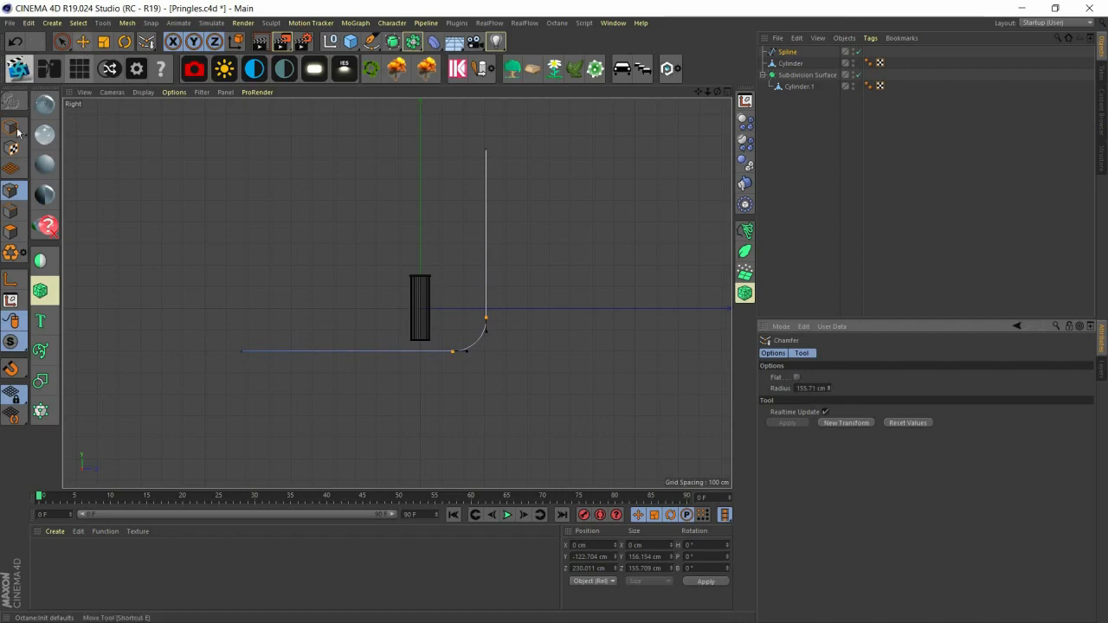
left_click(82, 42)
left_click(11, 127)
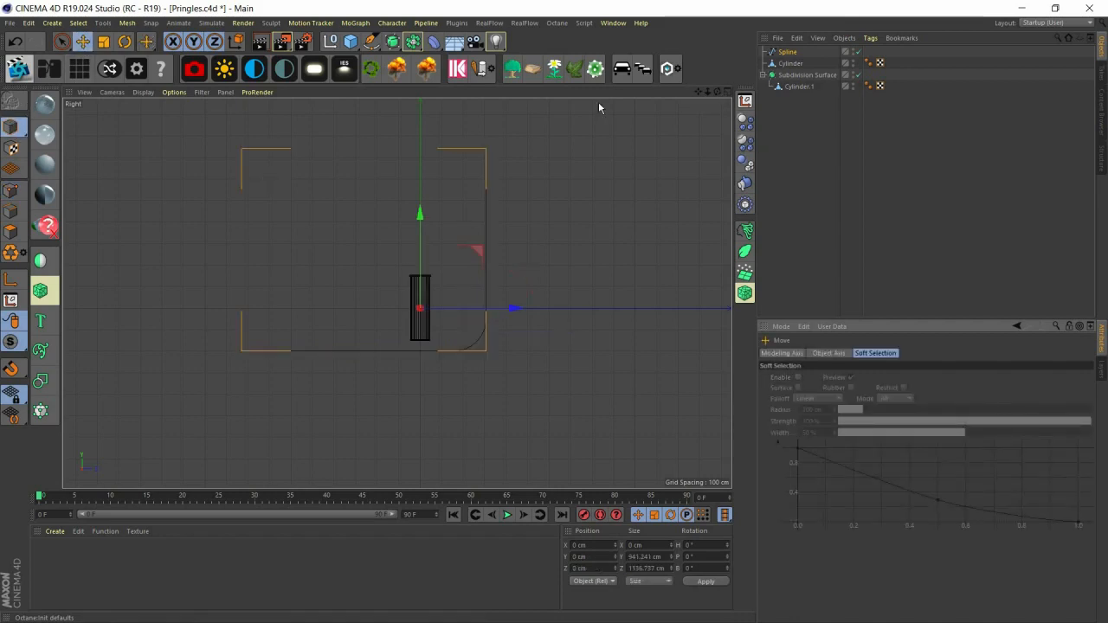
Step: Add an Extrude generator as the parent of the backdrop spline in the Perspective view
middle_click(404, 104)
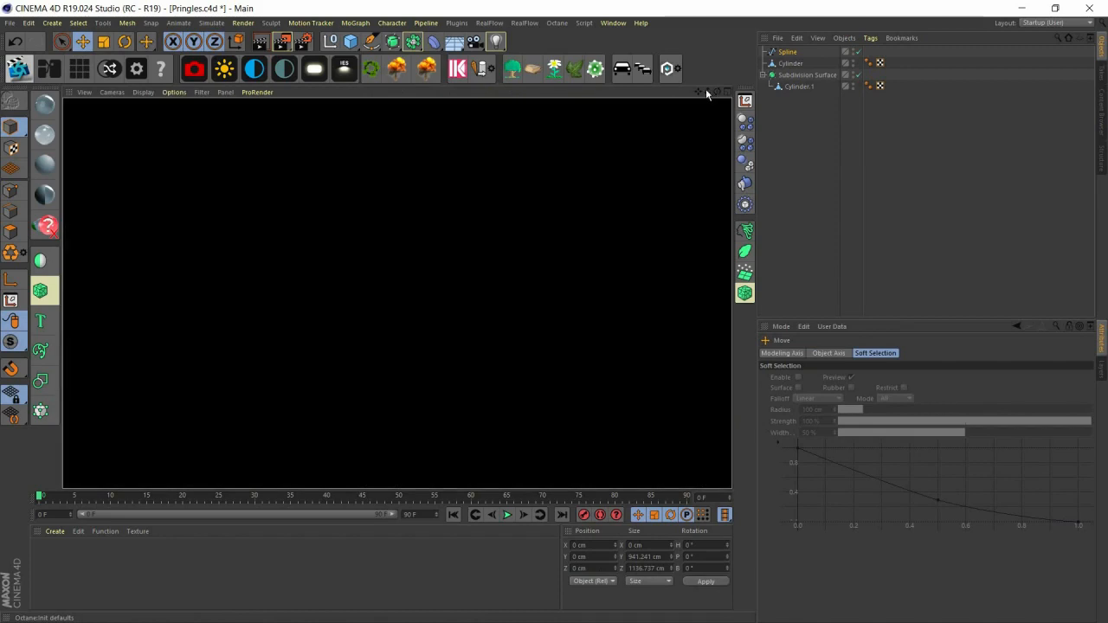
left_click_drag(706, 90, 645, 120)
left_click_drag(707, 91, 395, 49)
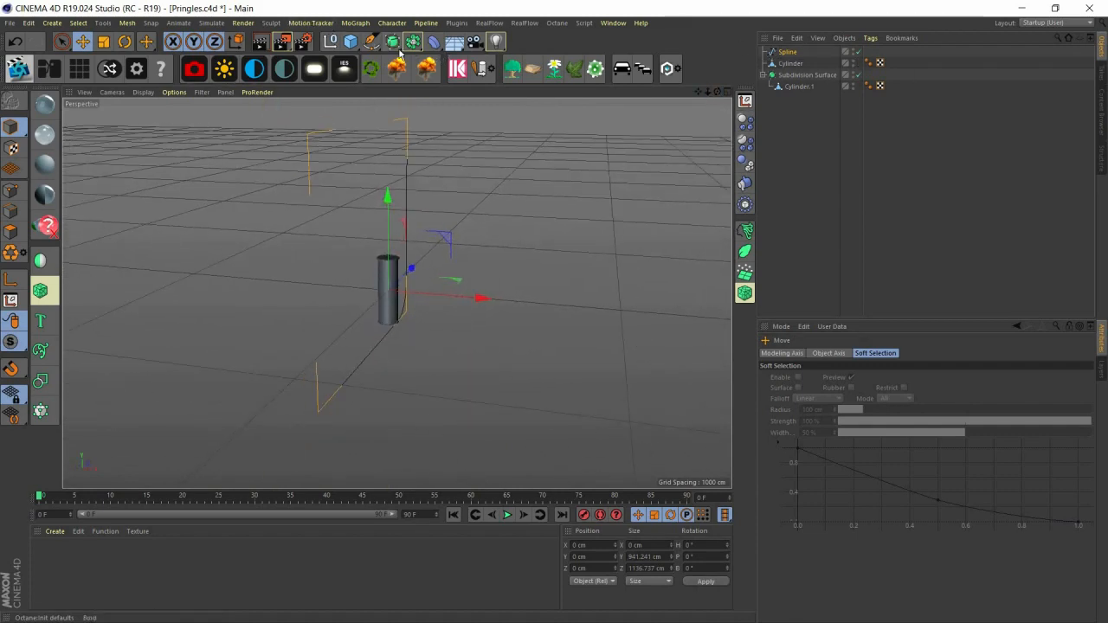
left_click(396, 45)
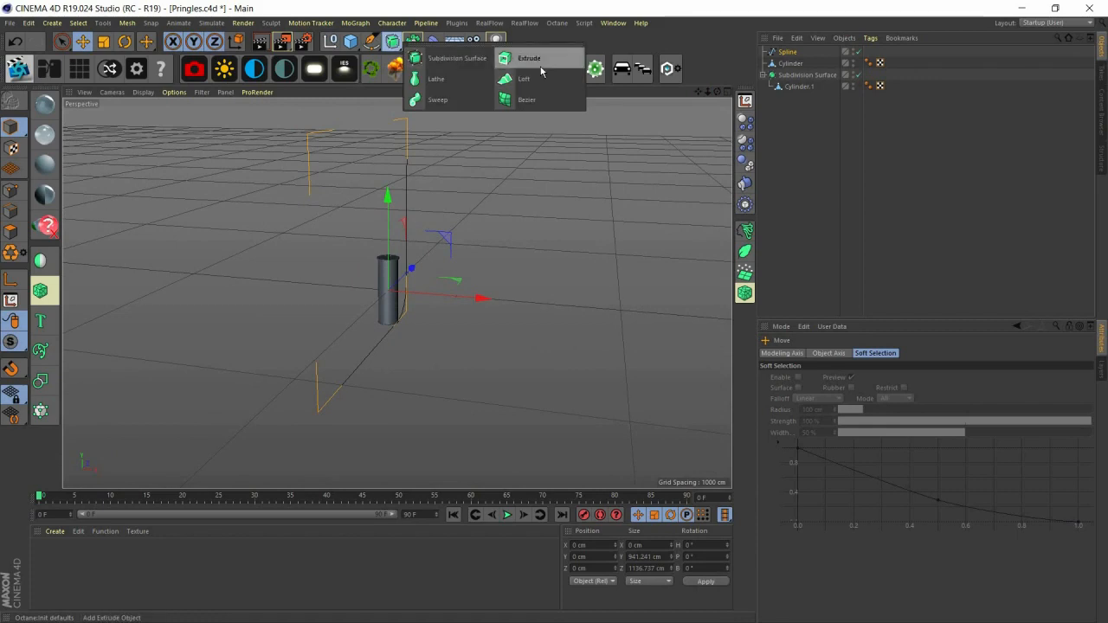
left_click(529, 58, "alt")
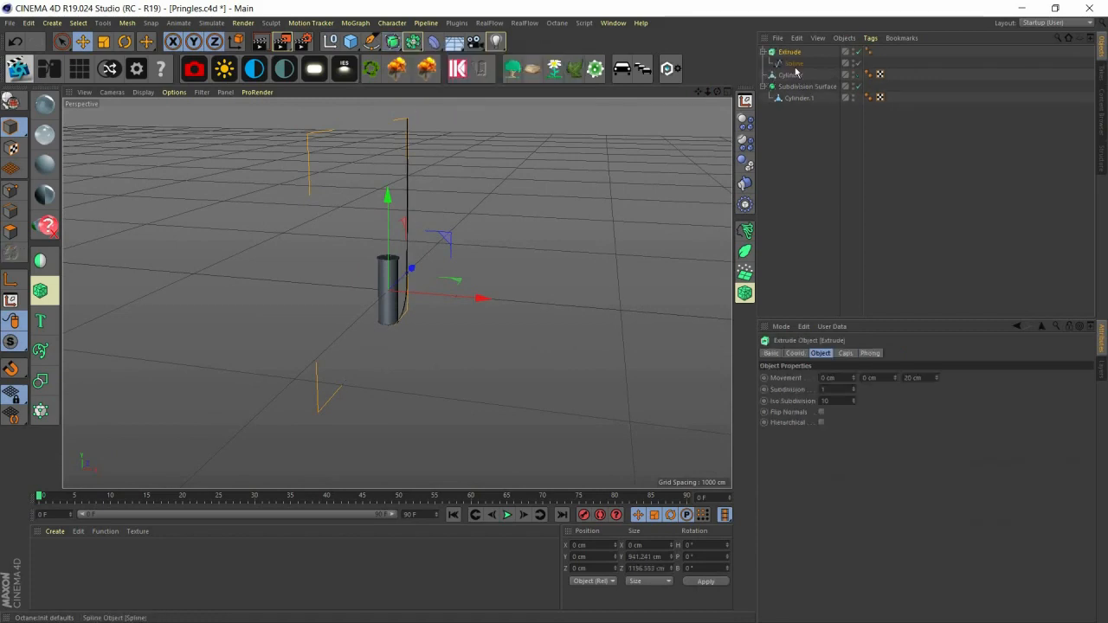
Step: Set the Extrude object's movement to 5000 cm in X and 0 cm in Z
left_click(794, 63)
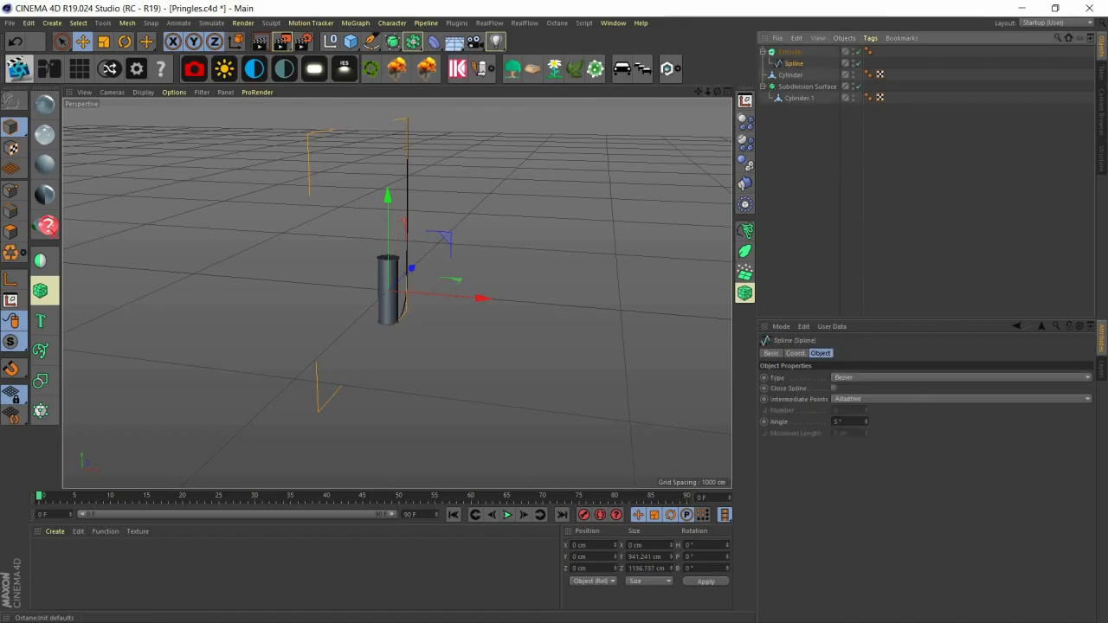
left_click_drag(553, 259, 432, 230, "alt")
left_click(790, 52)
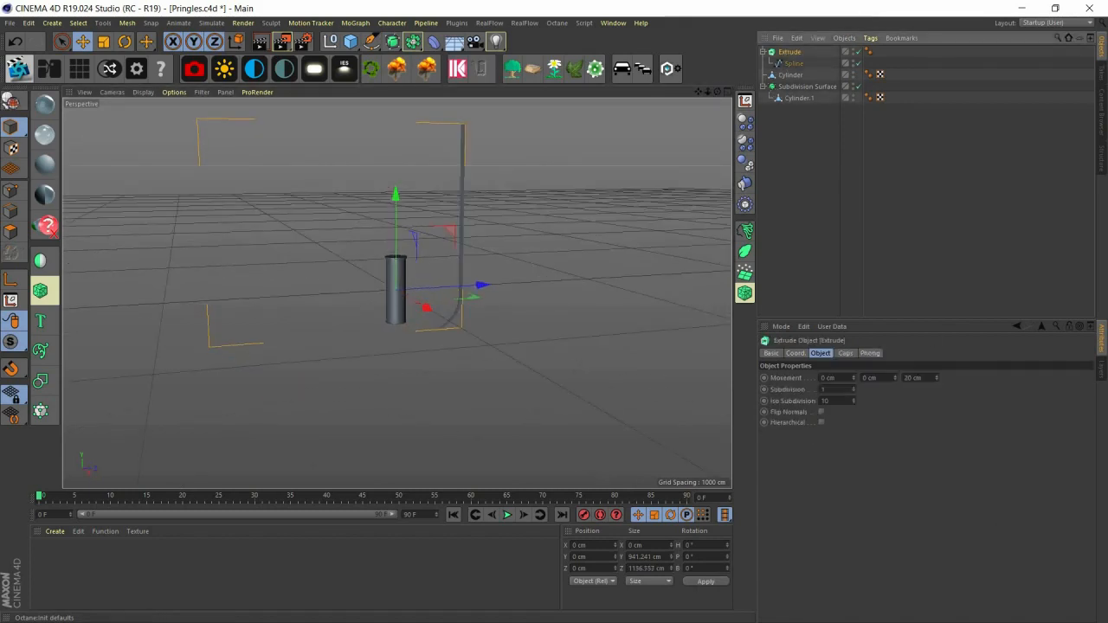
double_click(913, 379)
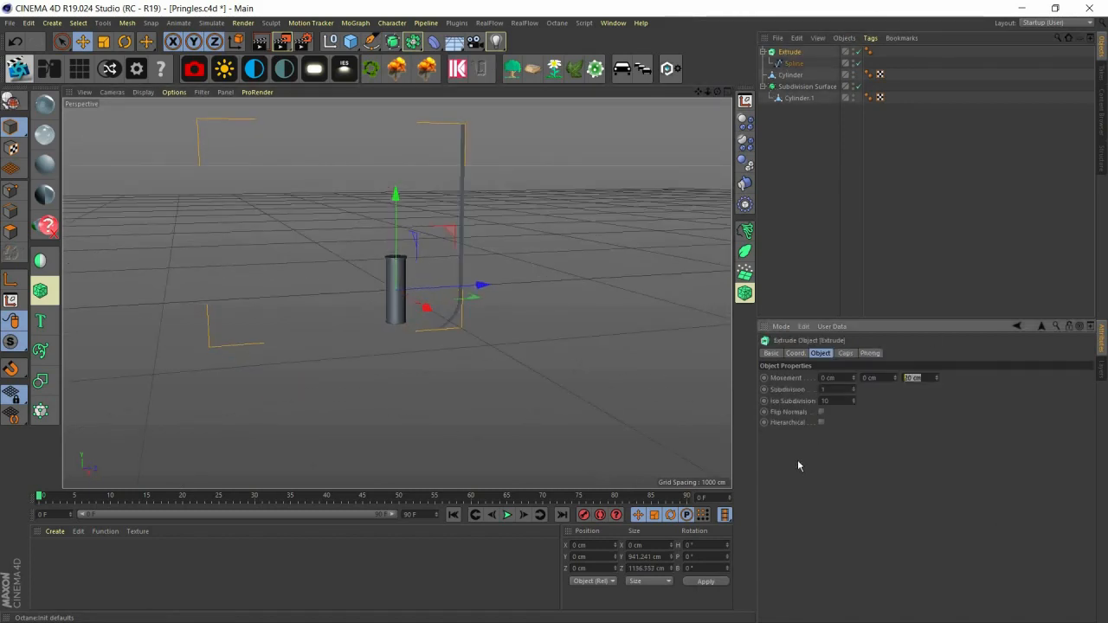
type("0")
key("Return")
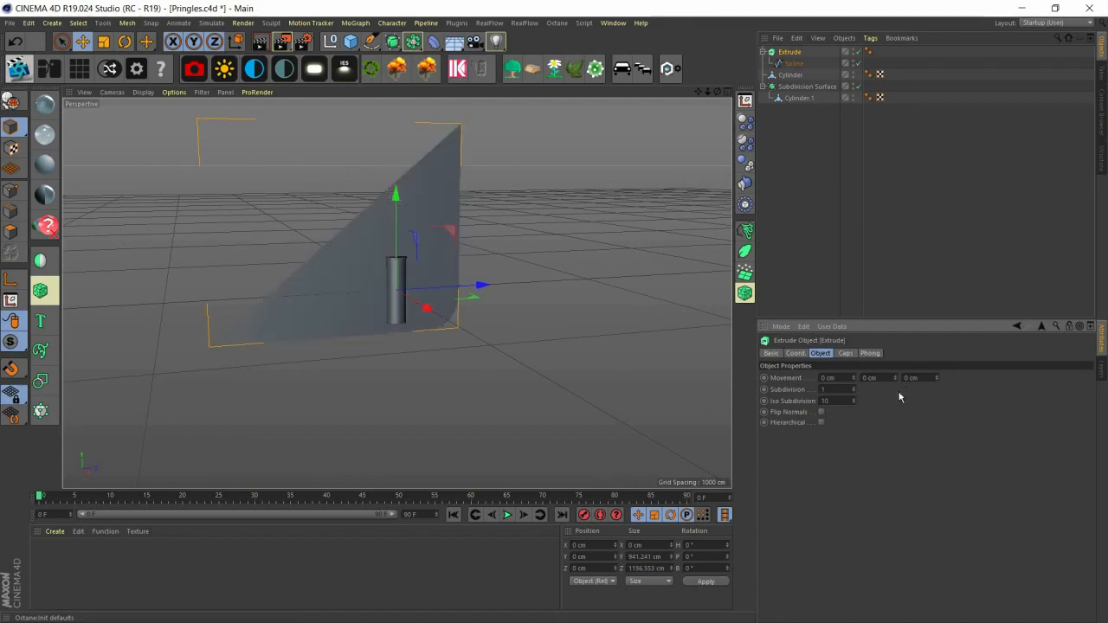
left_click_drag(895, 379, 854, 305)
key("ctrl+z")
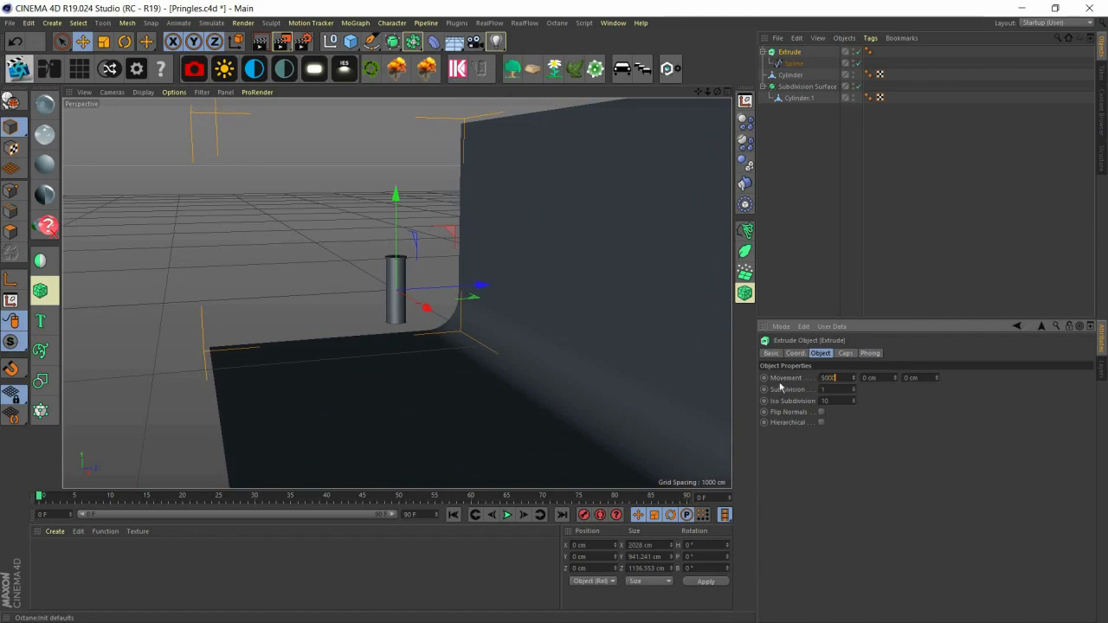
key("Return")
Step: Convert the Extrude and its child spline into a single polygon object with Connect Objects + Delete
mouse_move(582, 335)
right_mouse_down("alt")
mouse_move(697, 205)
mouse_move(702, 93)
right_mouse_up("alt")
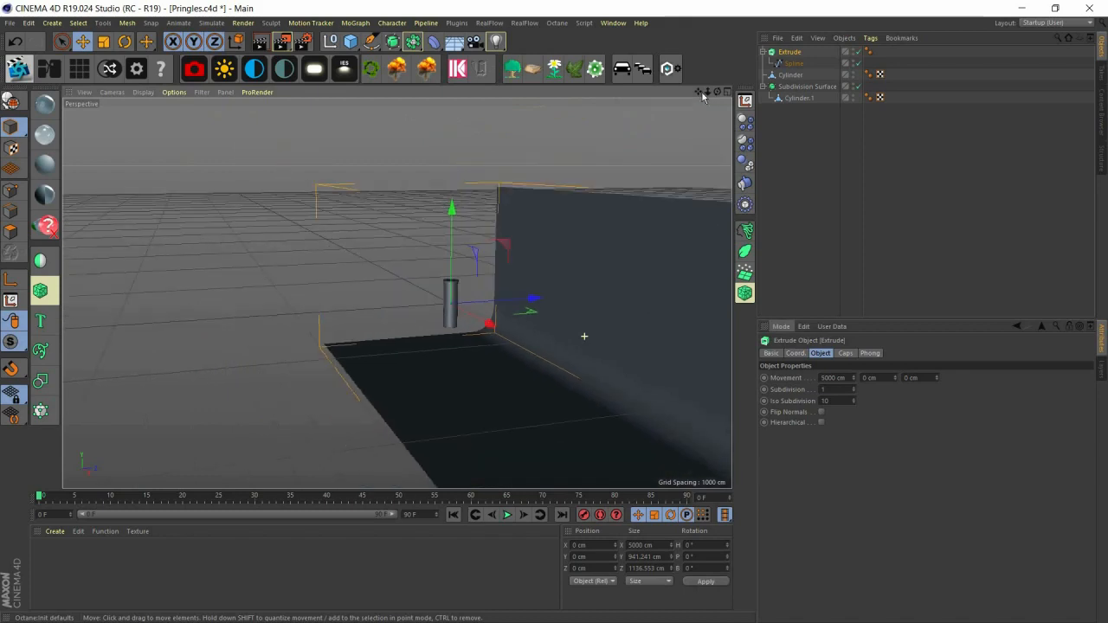
left_click_drag(716, 92, 870, 95)
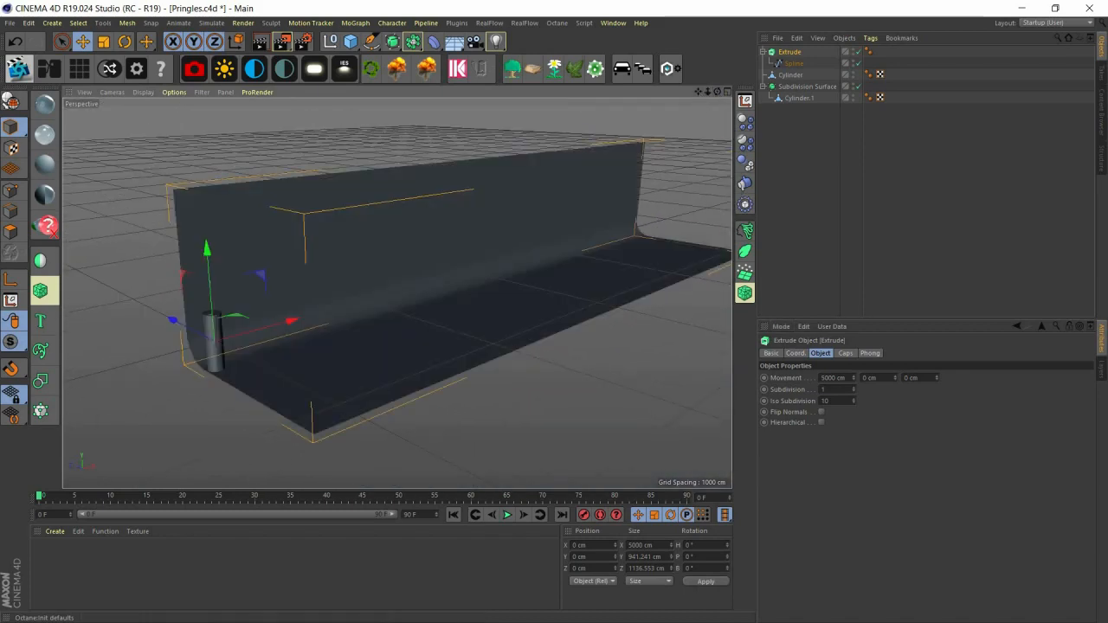
left_click_drag(698, 92, 766, 80)
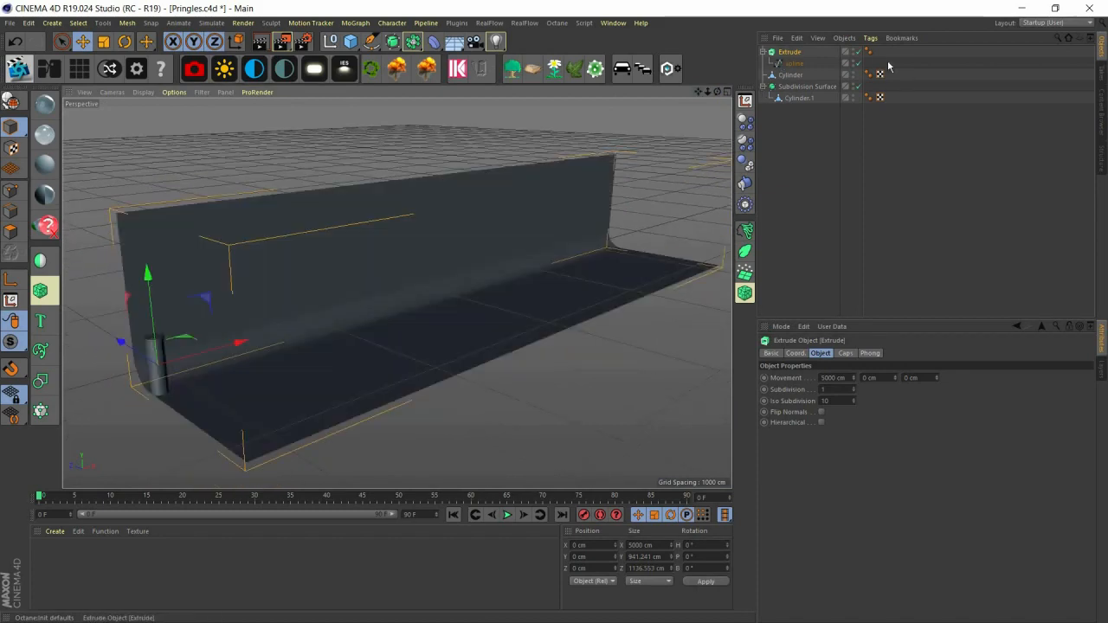
middle_click(787, 54)
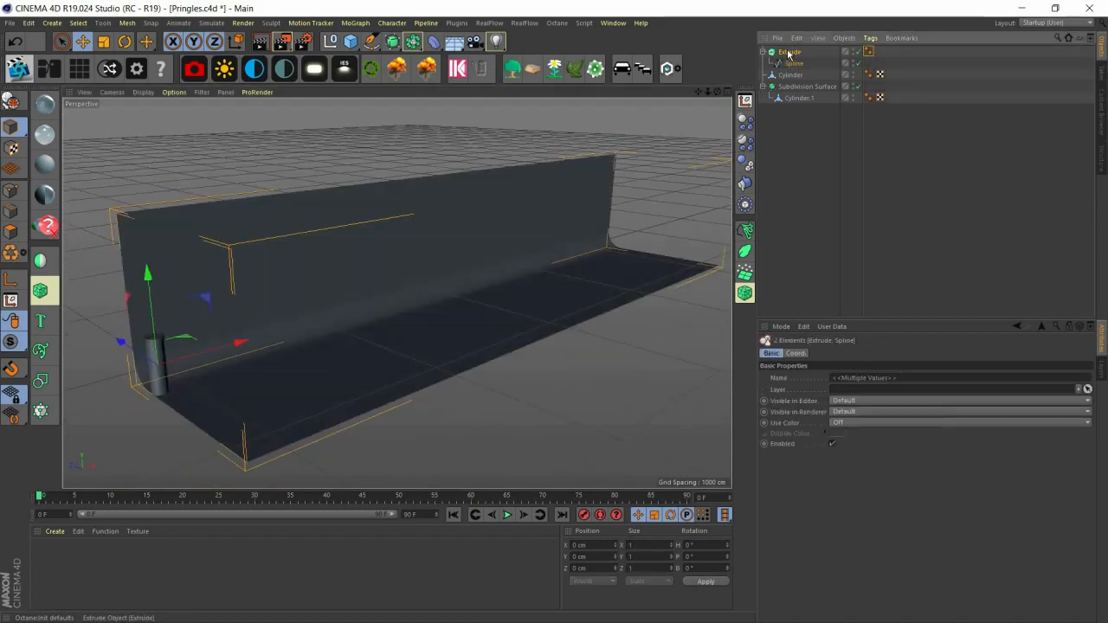
right_click(787, 52)
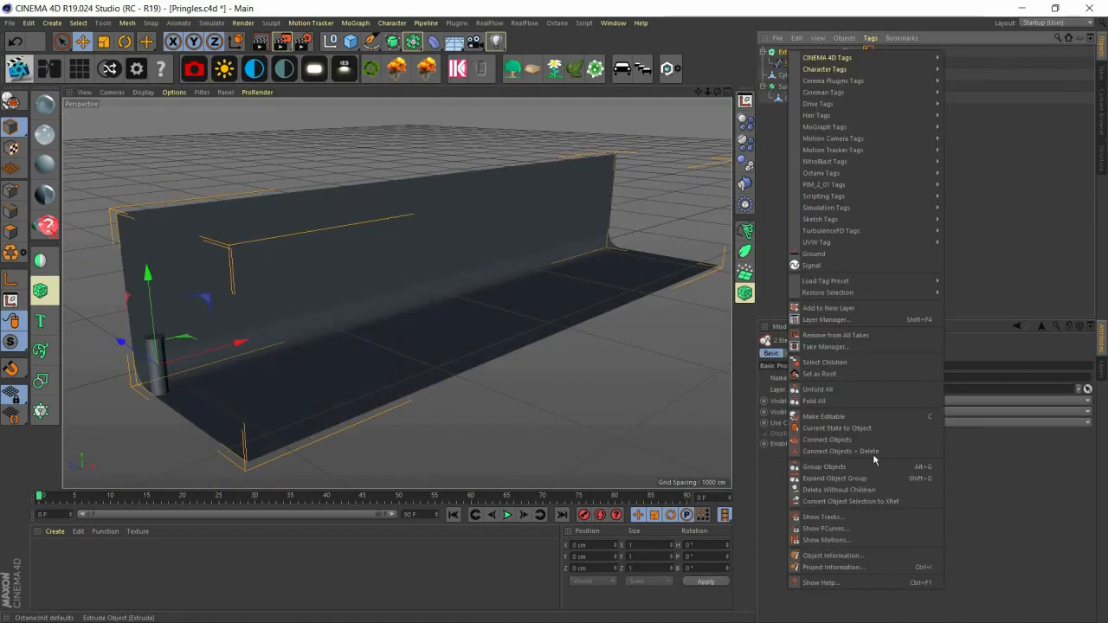
left_click(840, 451)
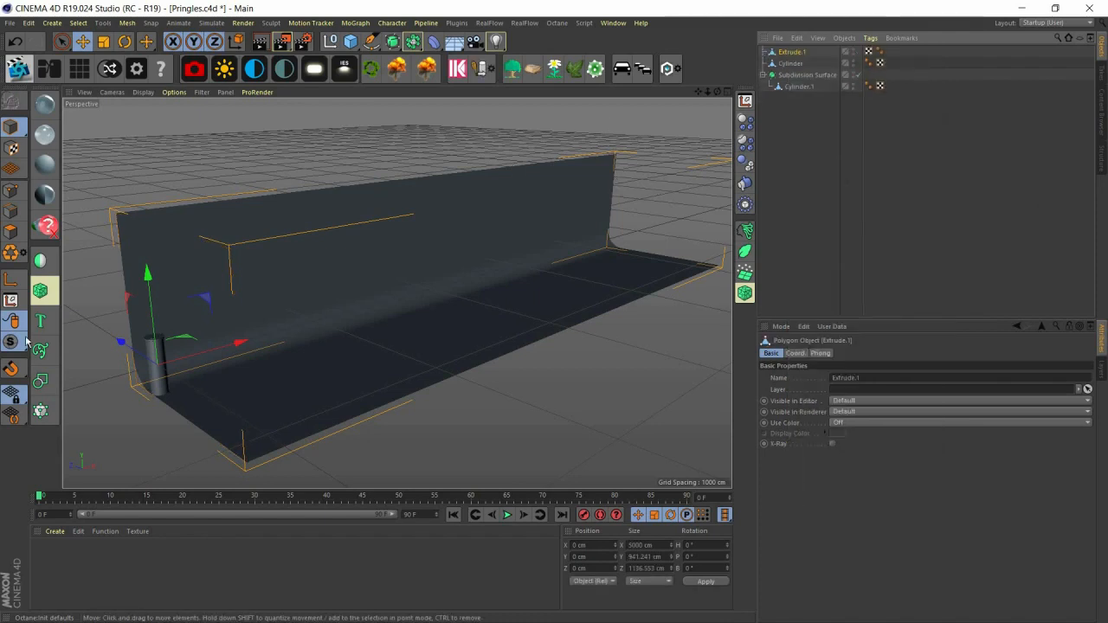
Step: Center the backdrop's axis on all its points with Axis Center, with Points Center enabled
scroll(514, 161, "down", 1)
left_click(10, 300)
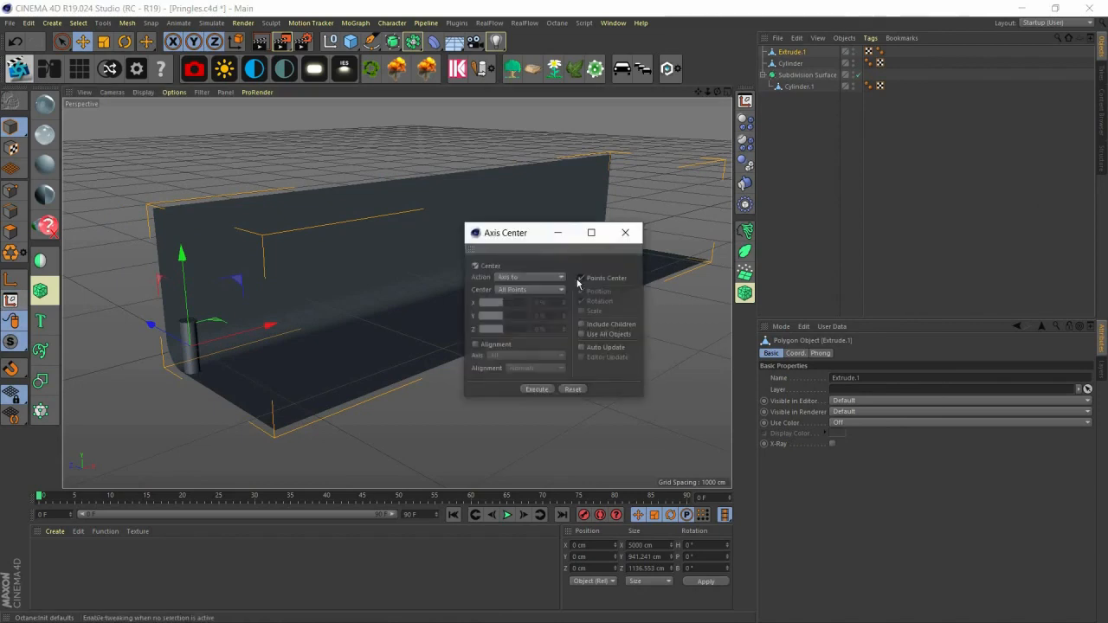
left_click(533, 387)
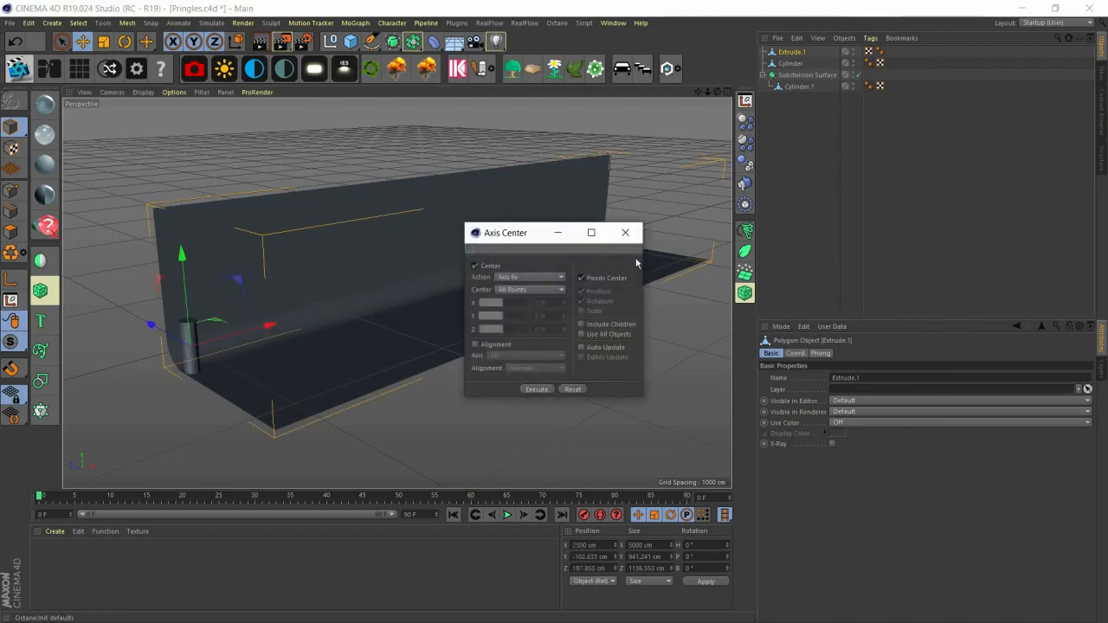
left_click(625, 232)
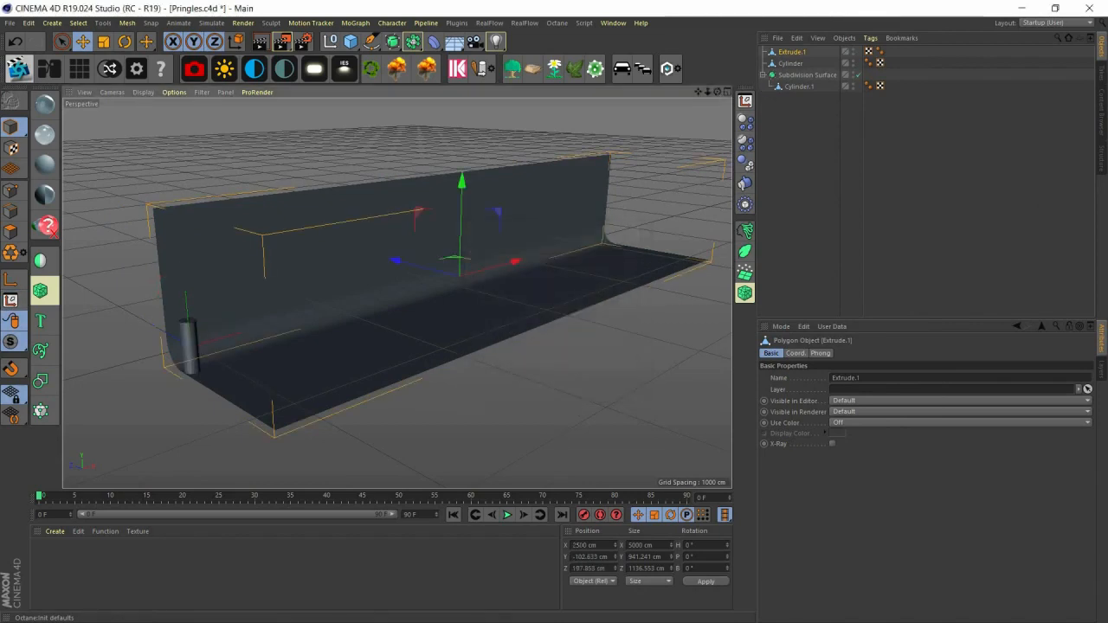
Step: Move the backdrop along X in the Front view to about -9 cm so it is centered on the can
left_click(728, 93)
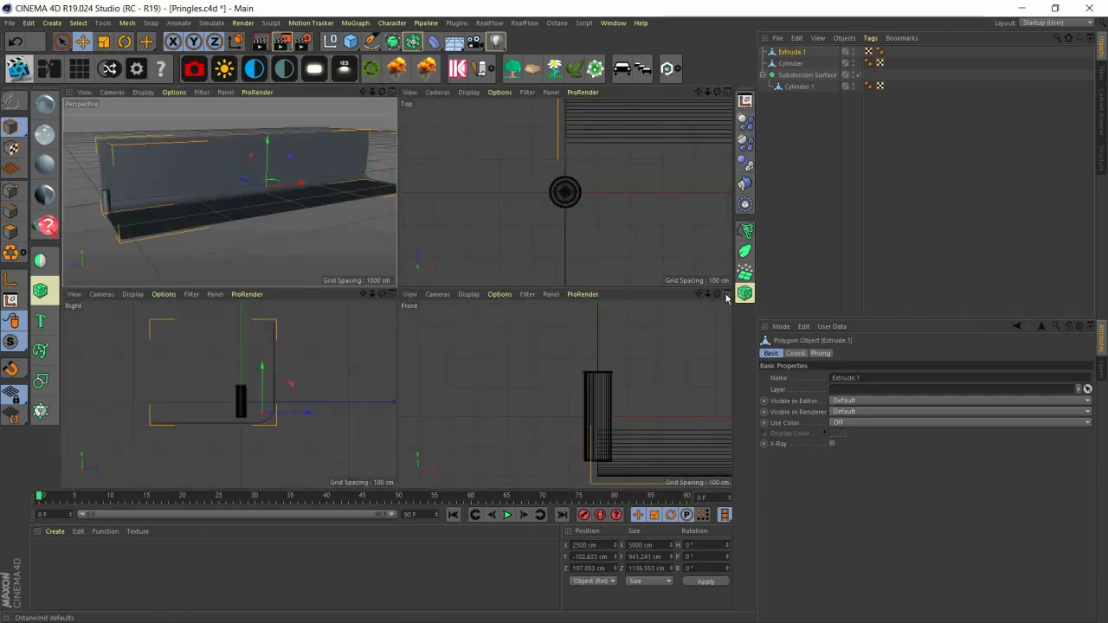
middle_click(559, 337)
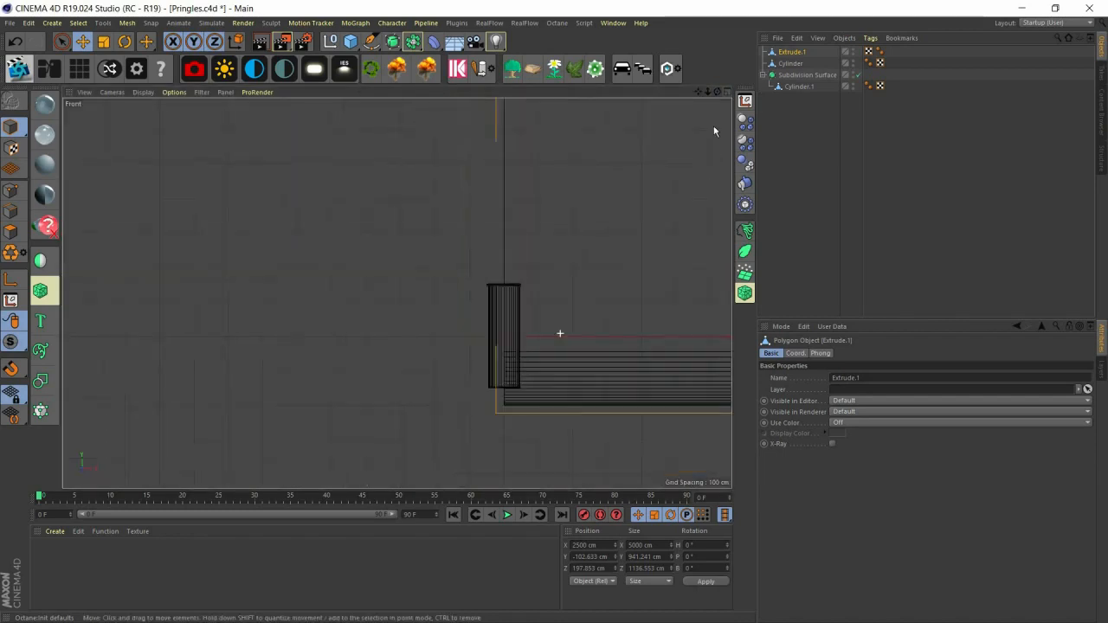
middle_click_drag(605, 324, 360, 293, "alt")
scroll(580, 224, "down", 4)
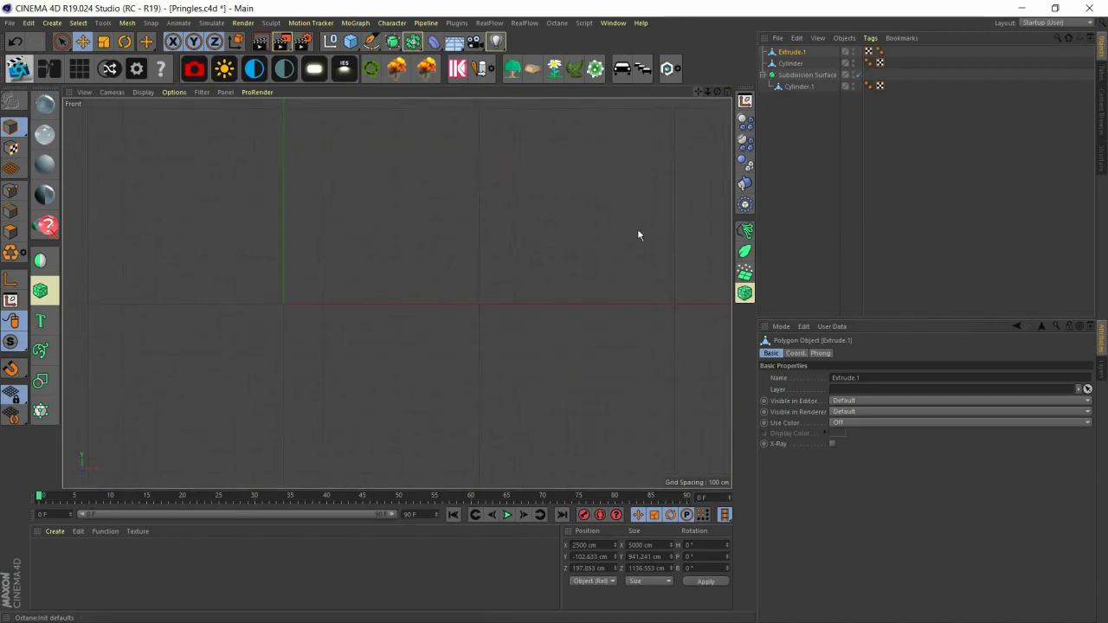
left_click_drag(684, 261, 543, 256)
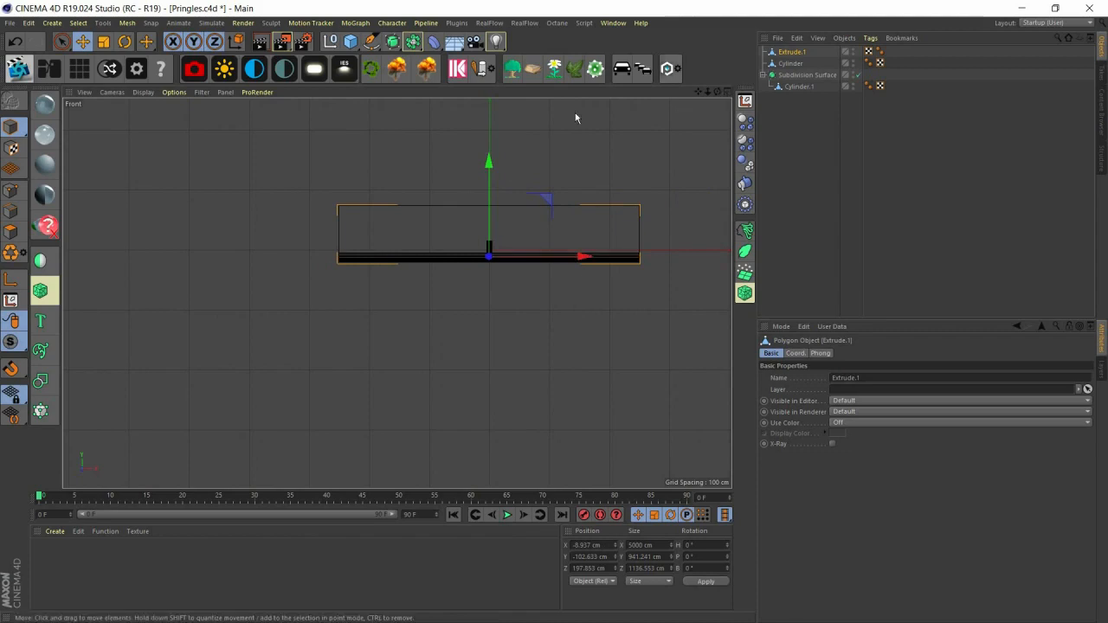
Step: Examine from several angles in the Perspective view how the can sits against the backdrop's floor and wall
left_click(725, 92)
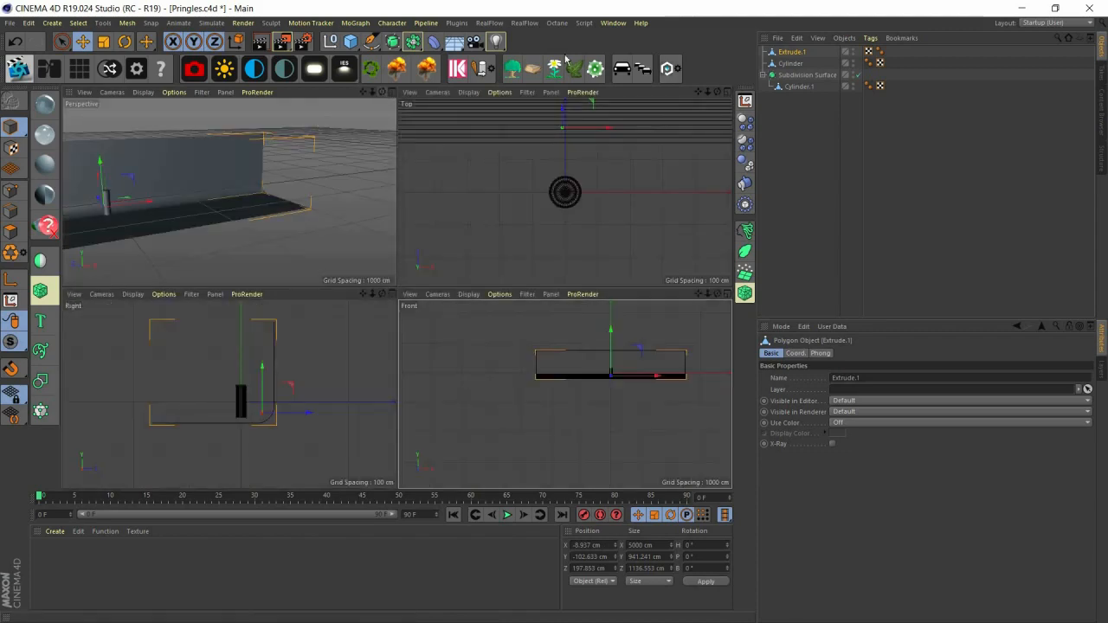
left_click(389, 92)
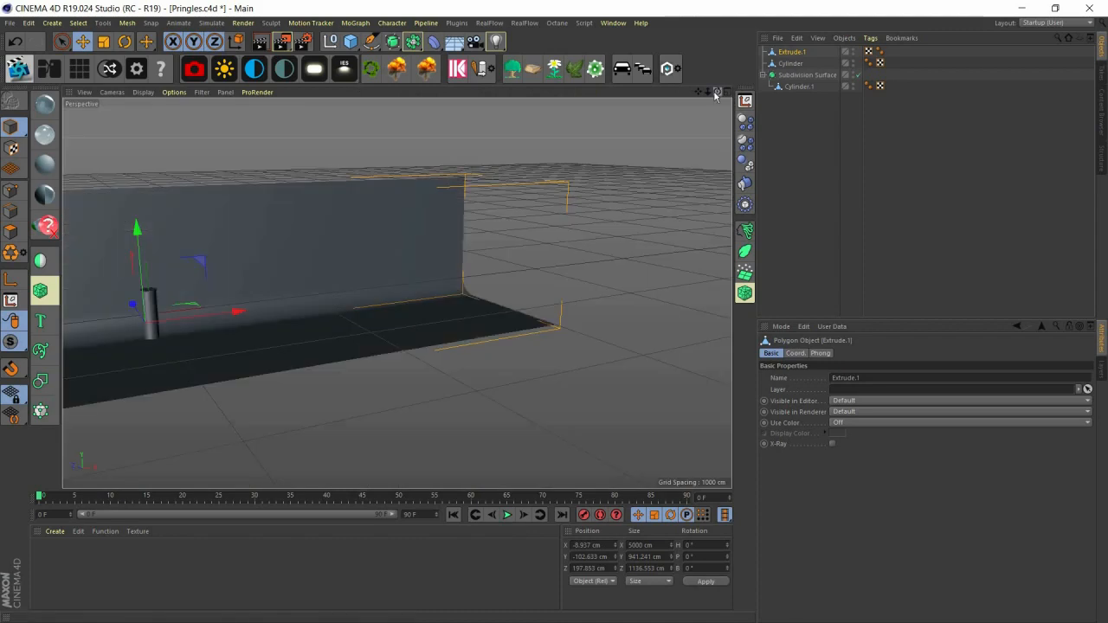
mouse_move(716, 92)
left_mouse_down()
mouse_move(703, 98)
mouse_move(713, 95)
left_mouse_up()
middle_click_drag(126, 249, 342, 280, "alt")
scroll(342, 284, "up", 10)
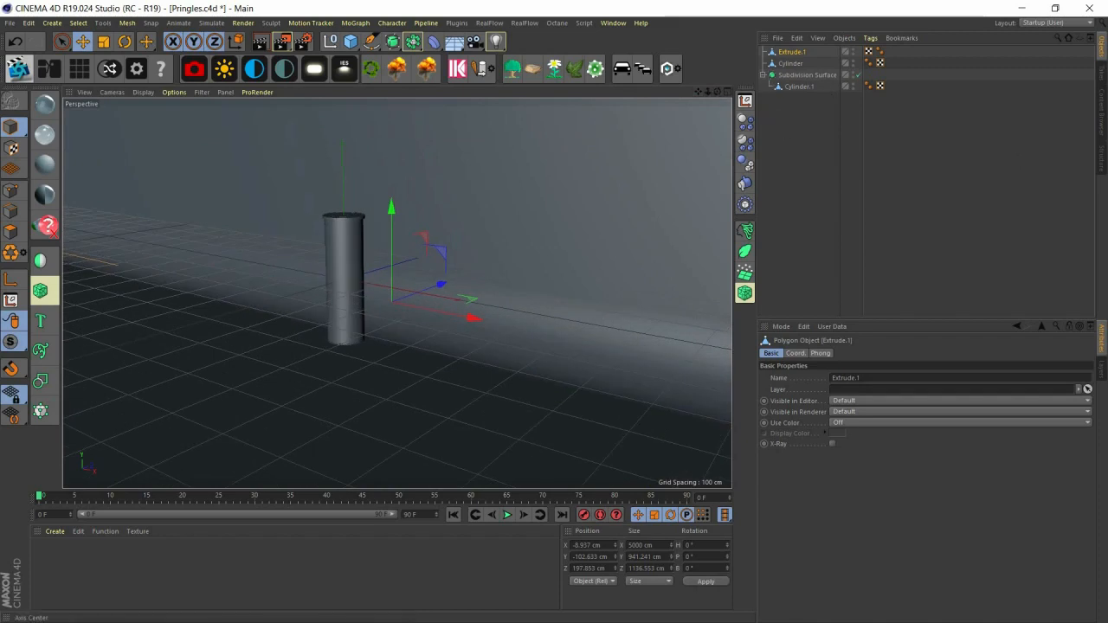
left_click_drag(717, 92, 306, 407)
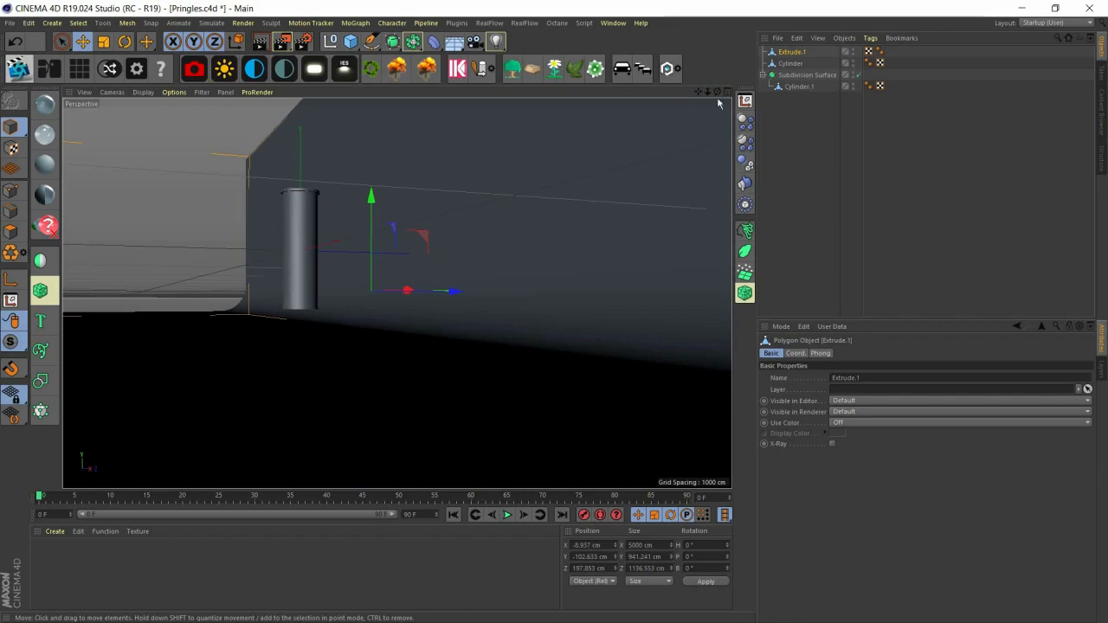
left_click_drag(716, 91, 780, 77)
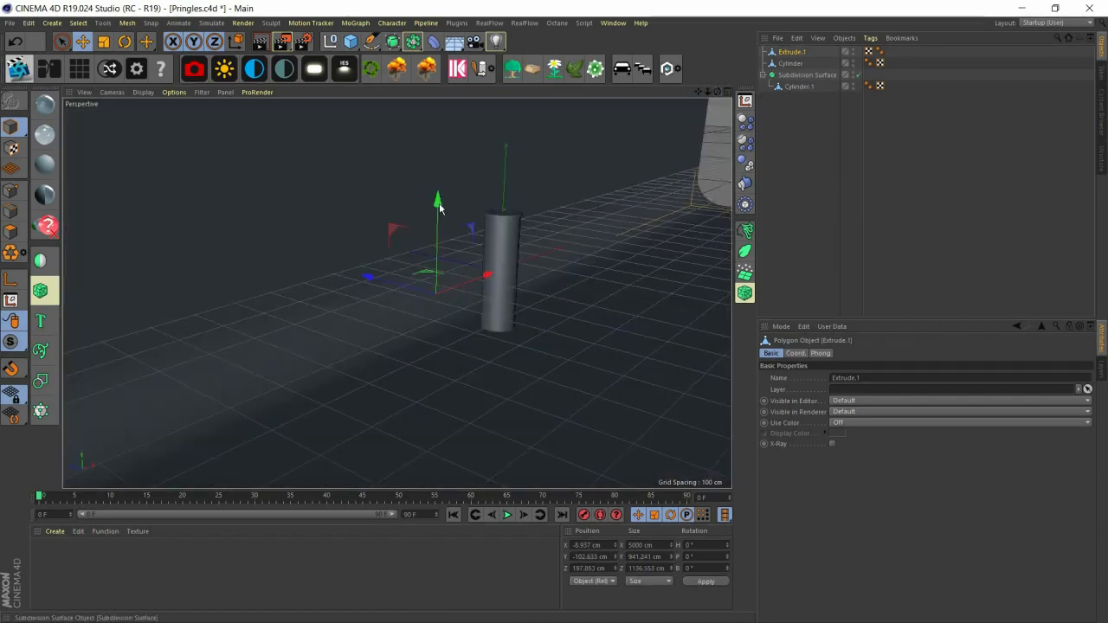
left_click_drag(439, 208, 450, 158)
key("ctrl+z")
key("ctrl+z")
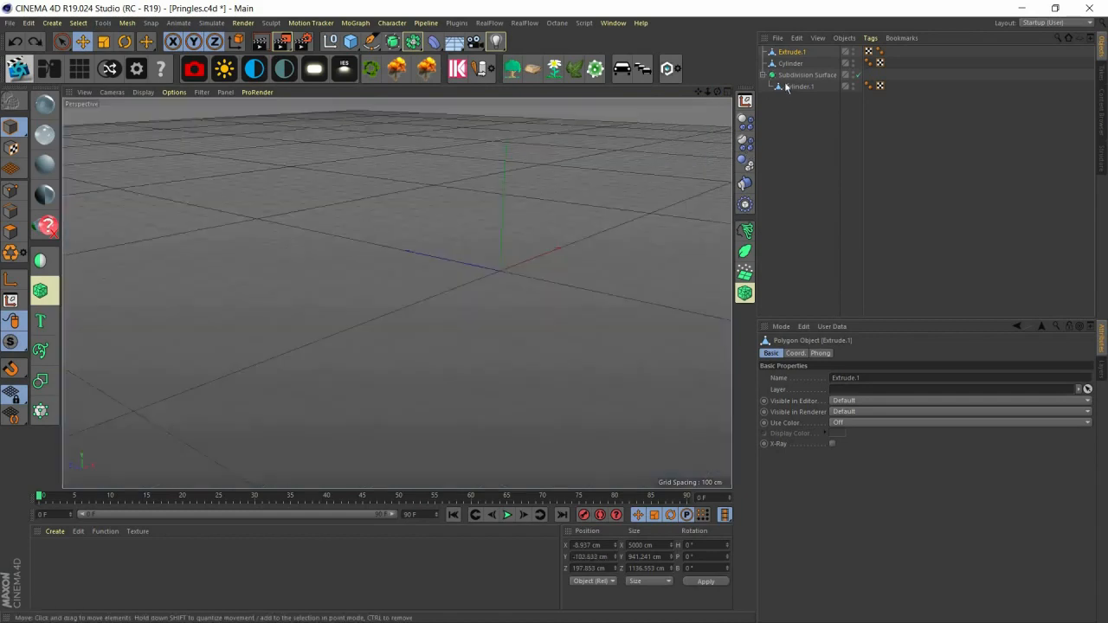
Step: Raise the backdrop and both can cylinders together by about 257 cm along Y and clear the selection
left_click(791, 65, "ctrl")
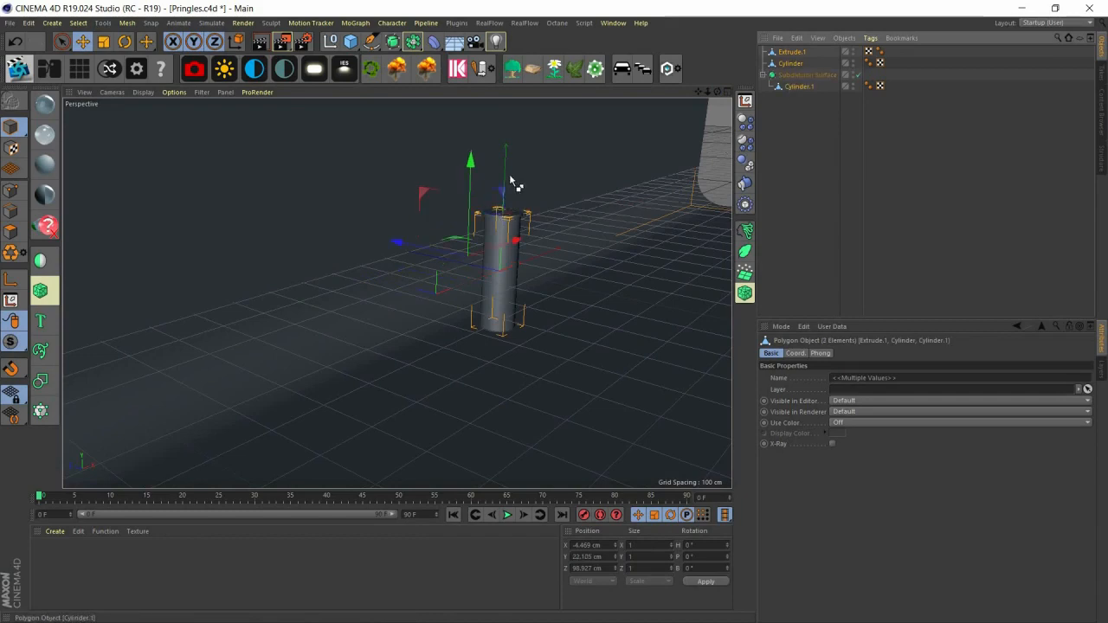
left_click_drag(469, 162, 469, 58)
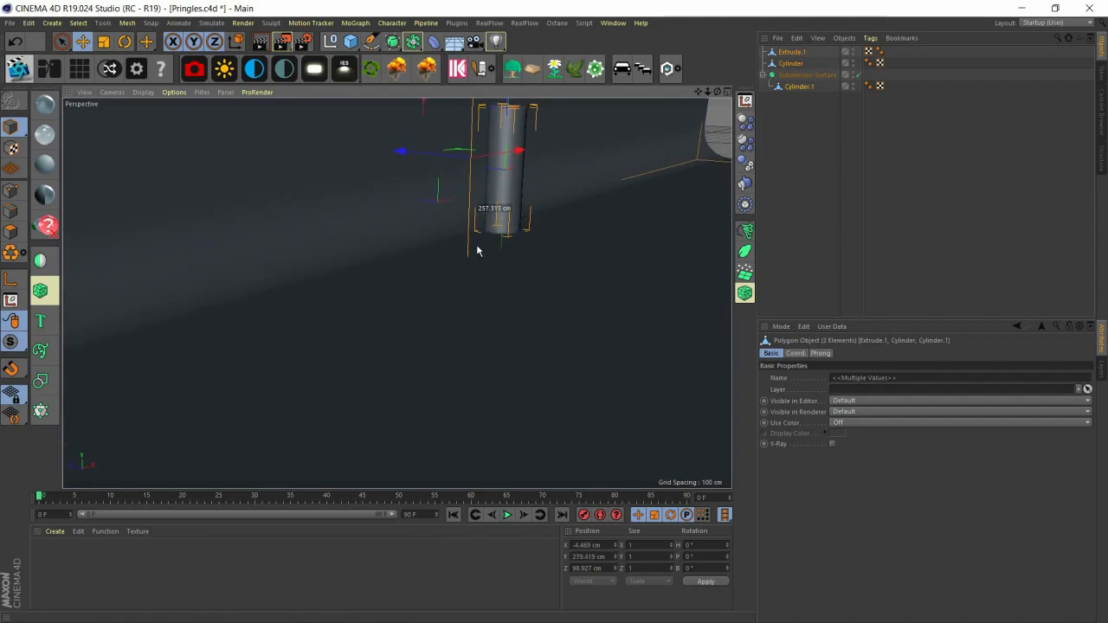
scroll(476, 247, "down", 3)
left_click(802, 104)
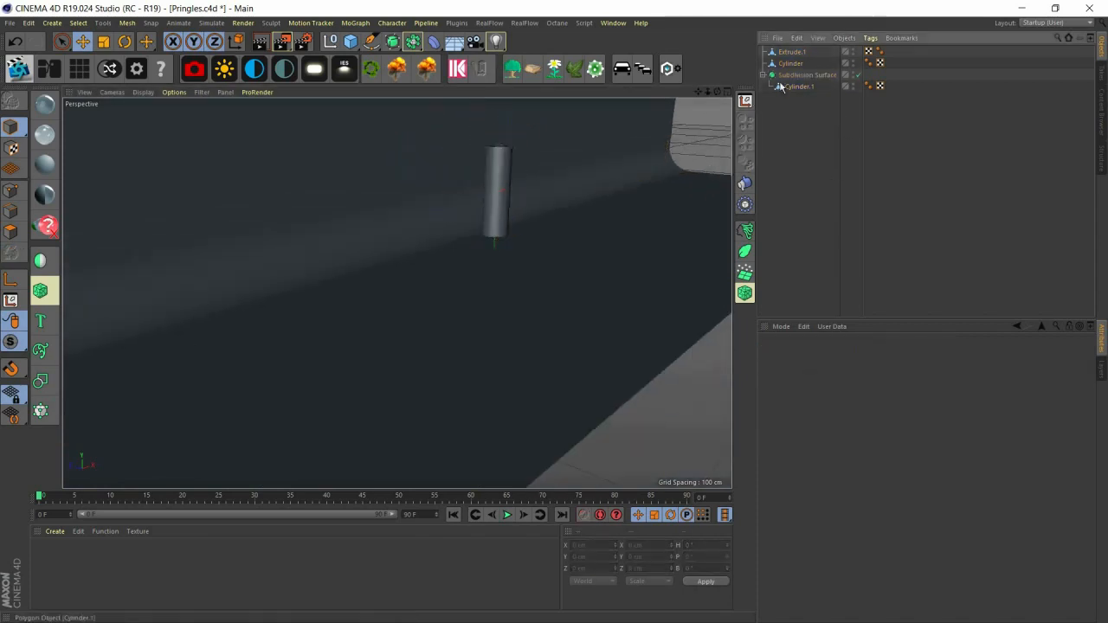
Step: Group the Cylinder and the Subdivision Surface with its child into one Null
left_click(790, 64)
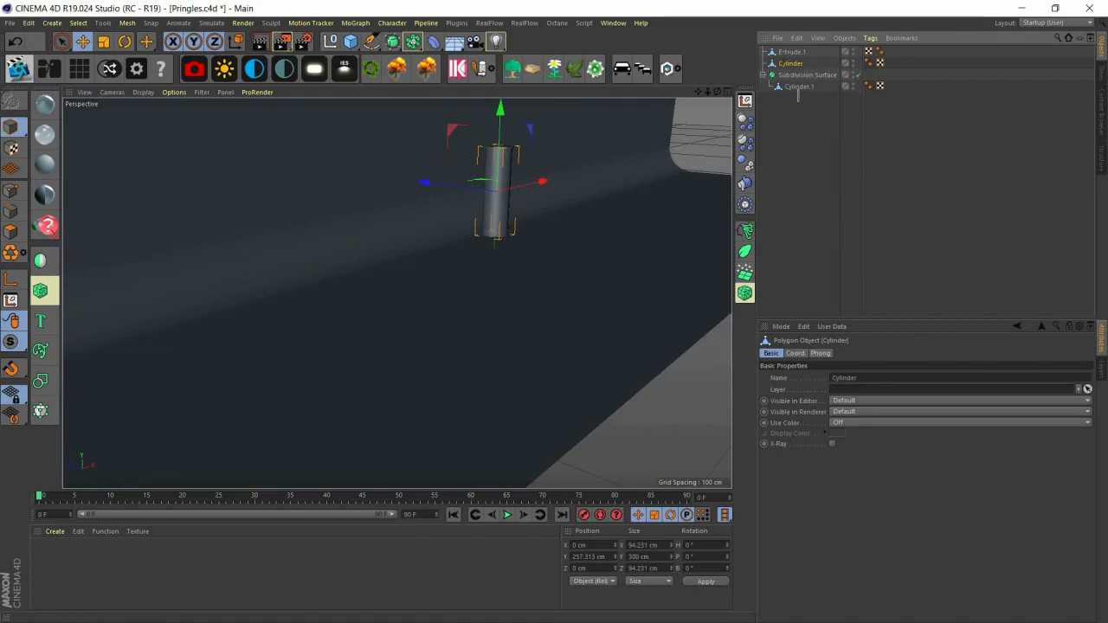
left_click(789, 86, "shift")
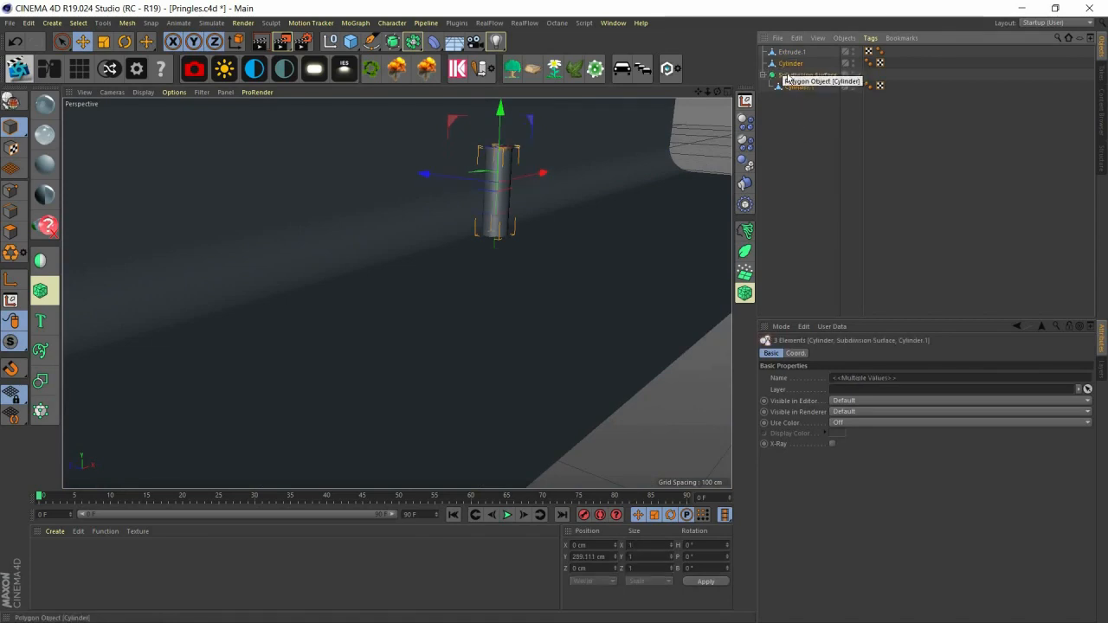
key("alt+g")
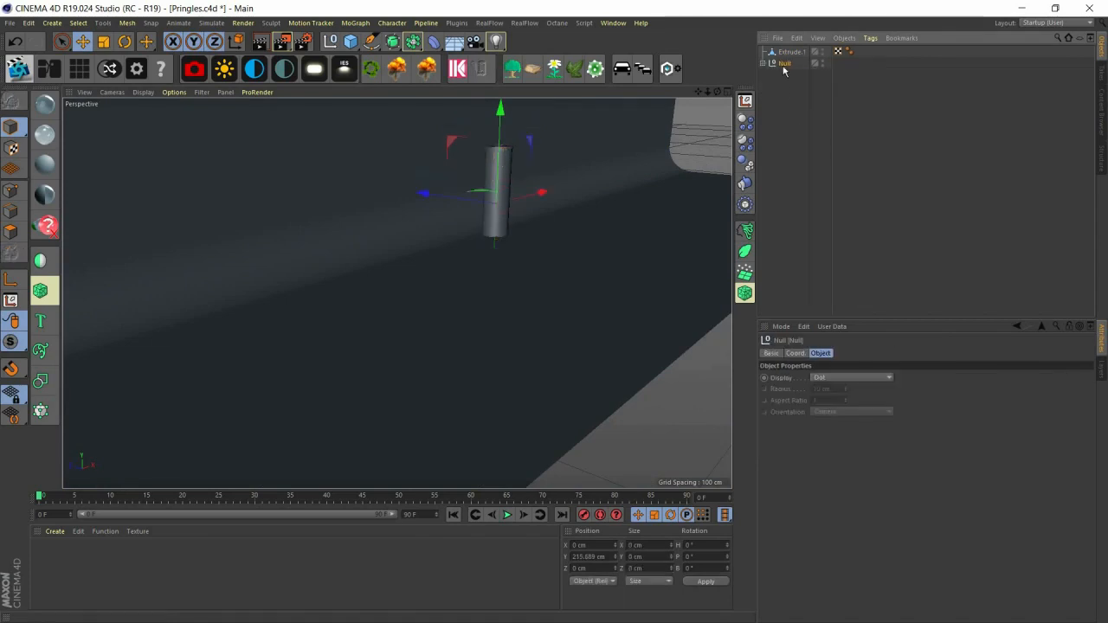
left_click(784, 64)
Step: Add a Rigid Body dynamics tag to the can's Null and set its Inherit Tag to Compound Collision Shape
left_click(748, 128)
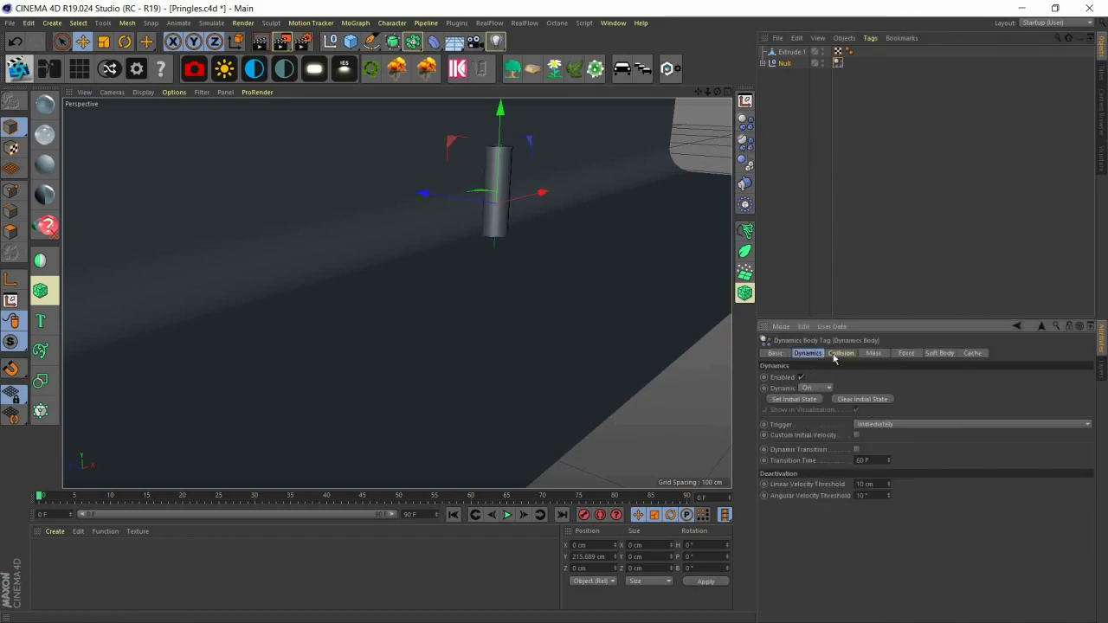
left_click(839, 355)
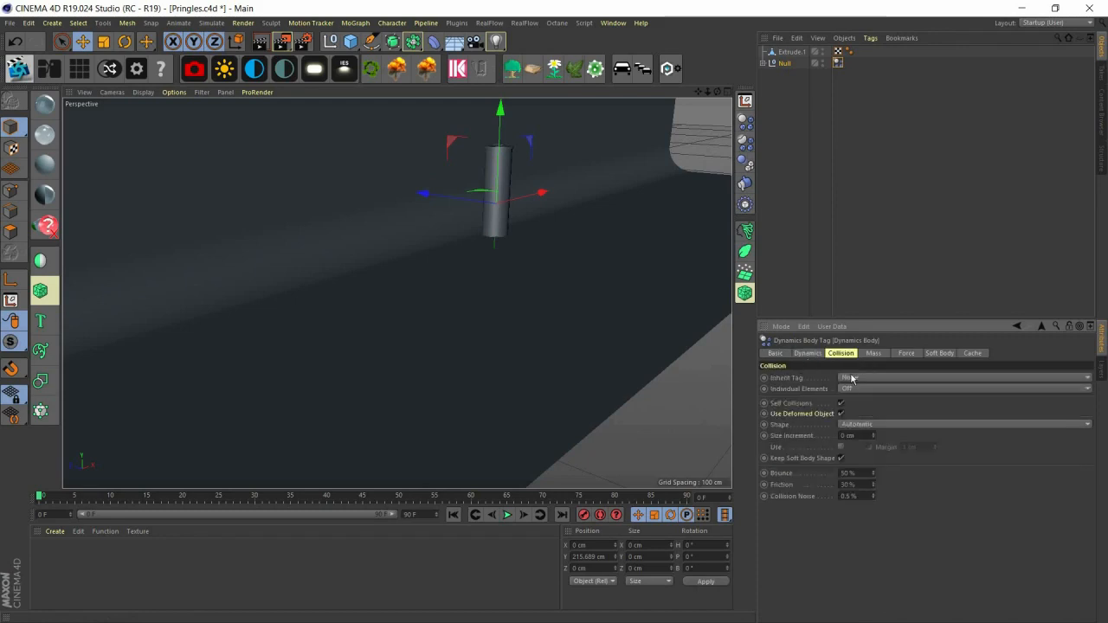
left_click(952, 378)
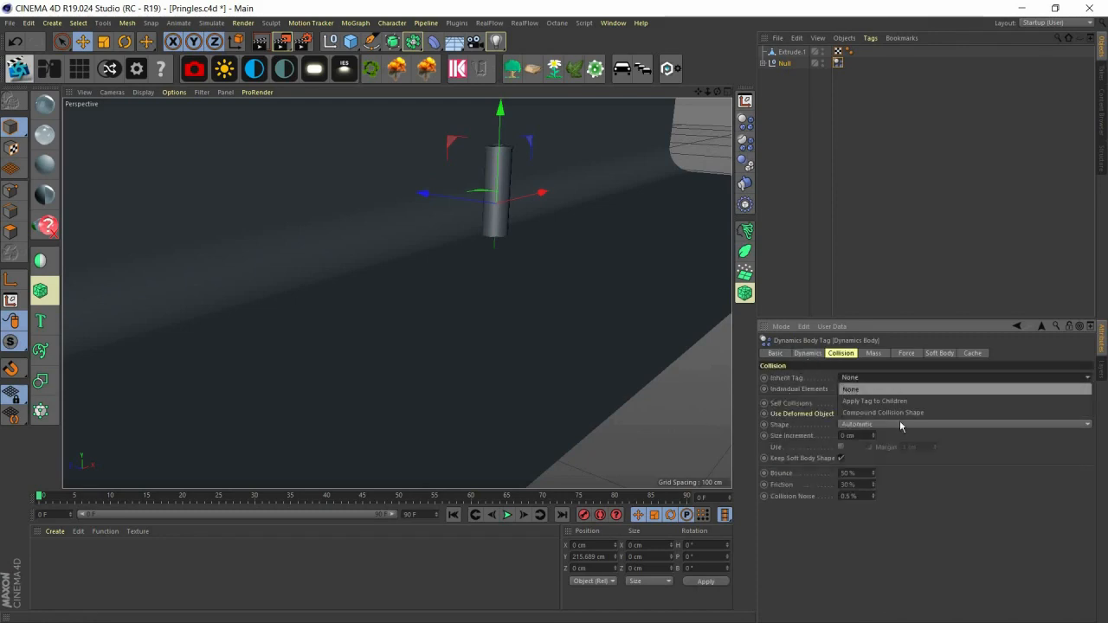
left_click(882, 413)
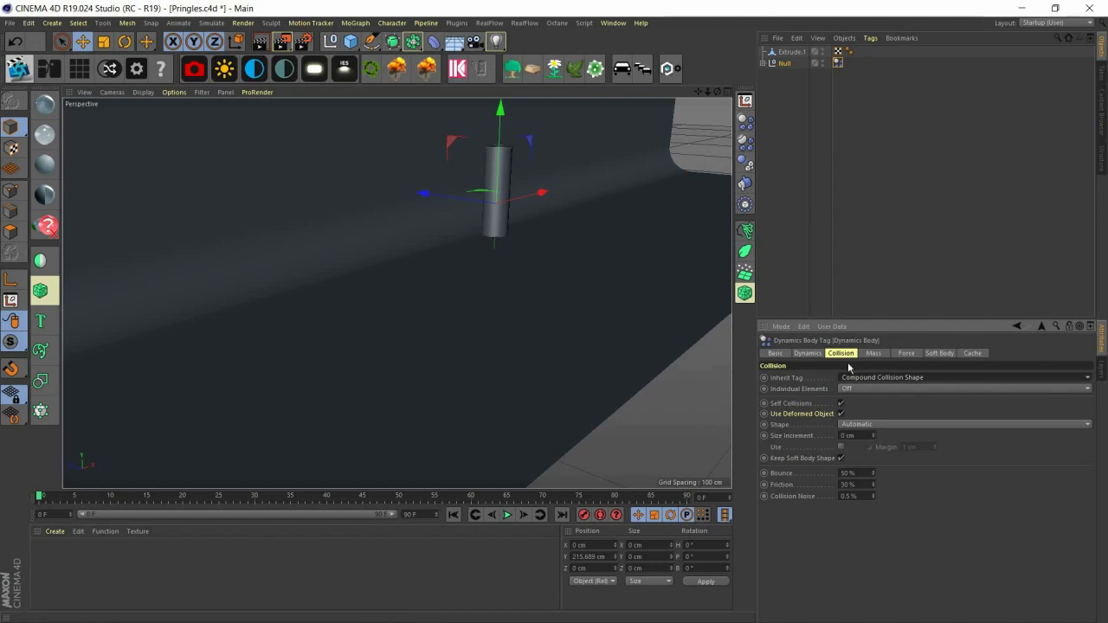
Step: Add a Collider Body tag to the backdrop, then play the dynamics simulation and rewind to the start
left_click(789, 52)
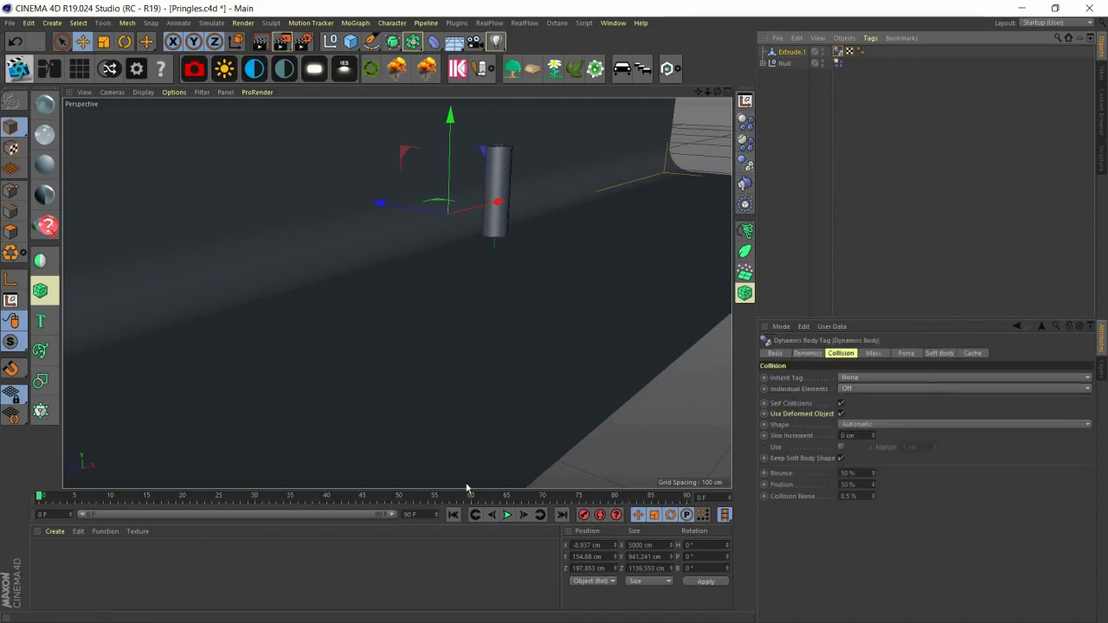
left_click(507, 516)
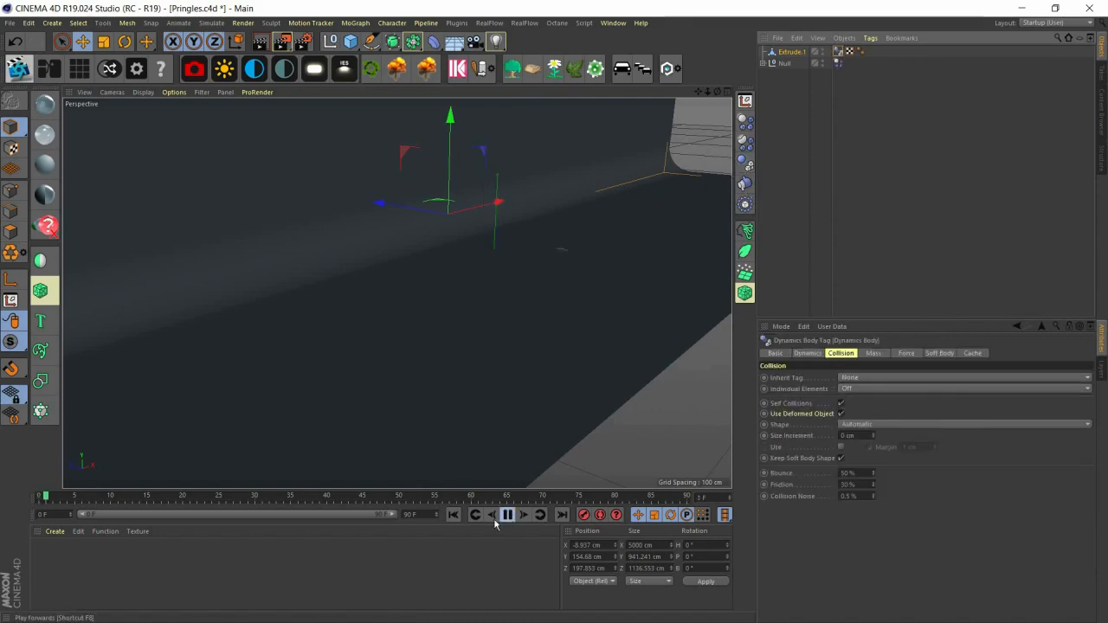
left_click(455, 517)
scroll(553, 250, "down", 3)
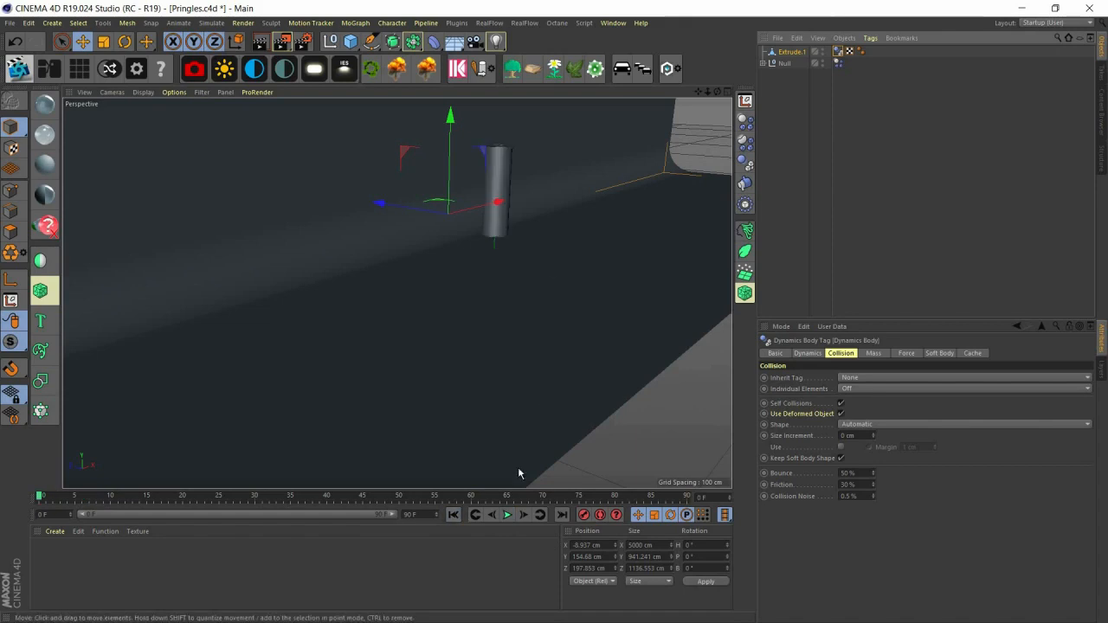
left_click(506, 515)
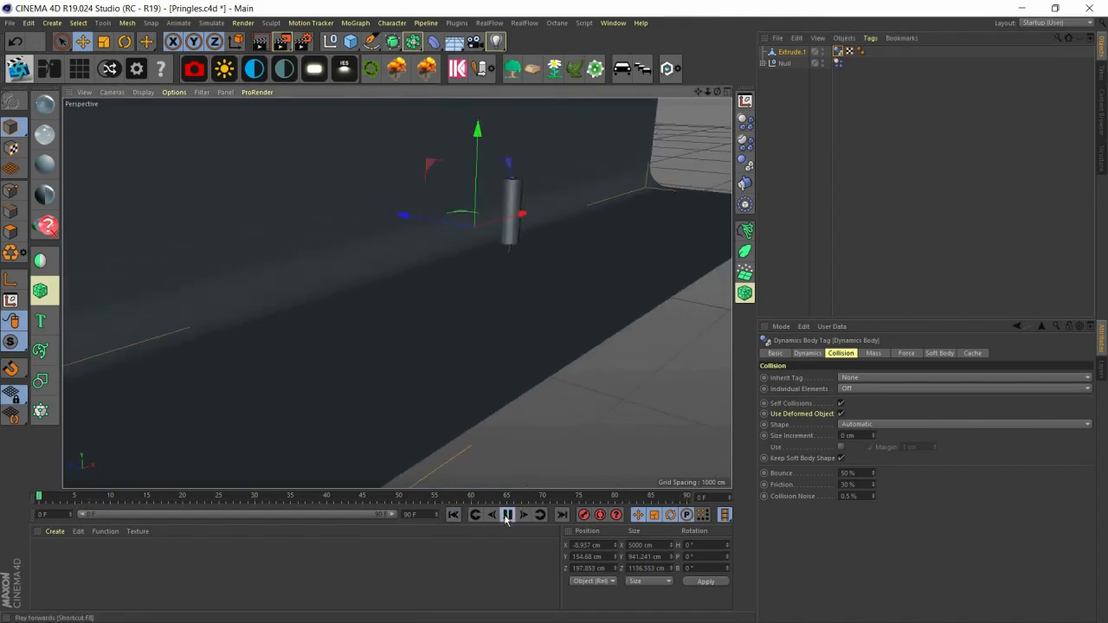
left_click(453, 516)
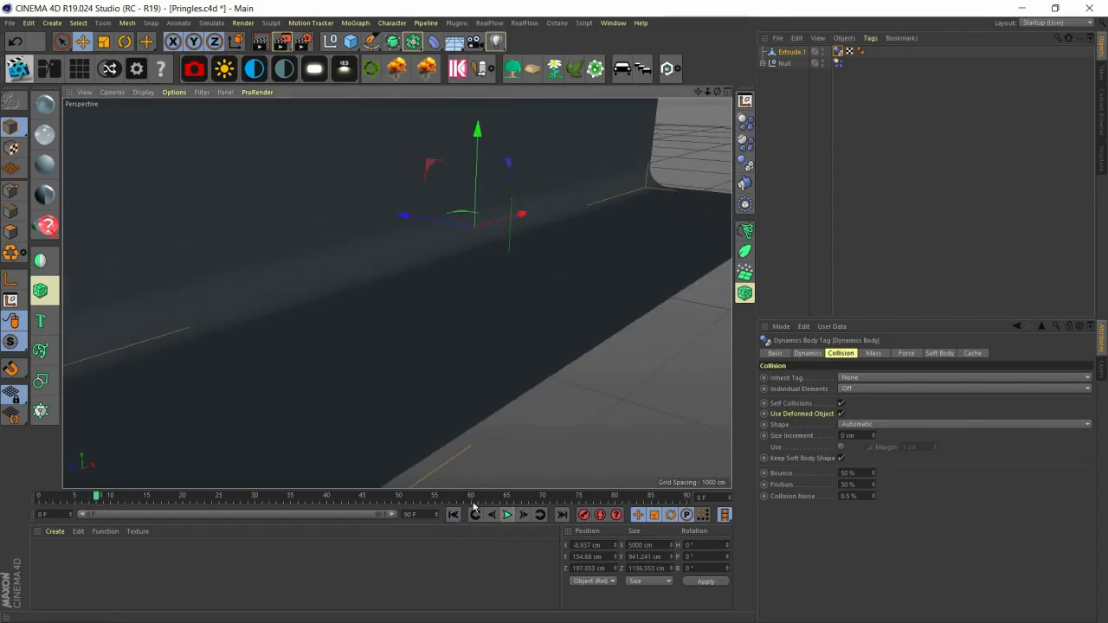
Step: Set the backdrop's dynamics tag to Compound Collision Shape inheritance and Static Mesh shape, then replay the simulation and rewind
left_click(838, 65)
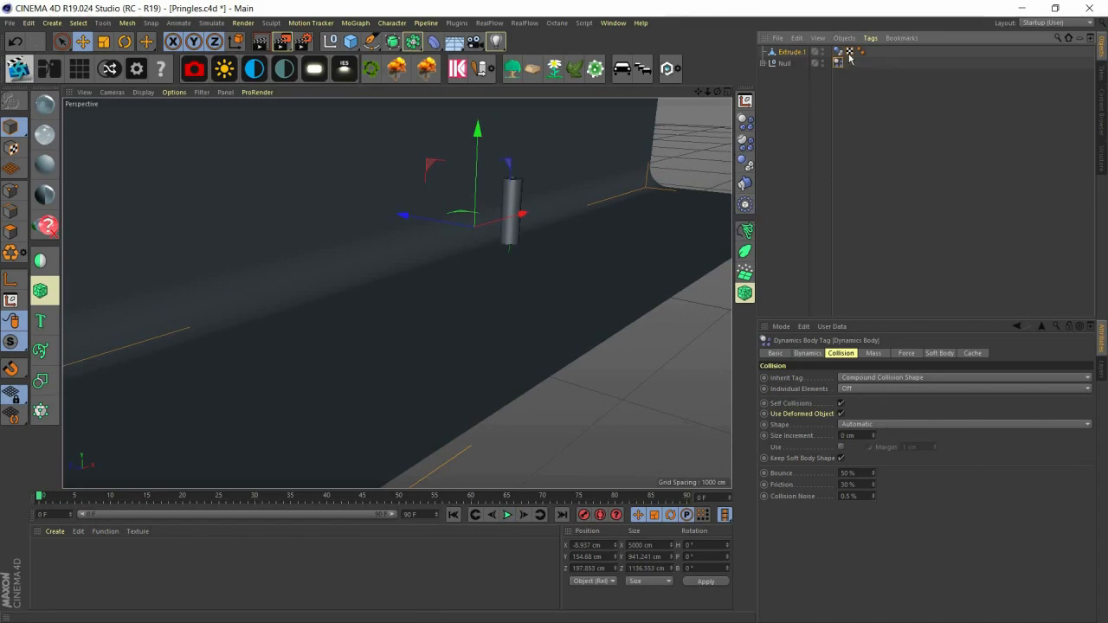
left_click(790, 52)
left_click(838, 52)
left_click(858, 378)
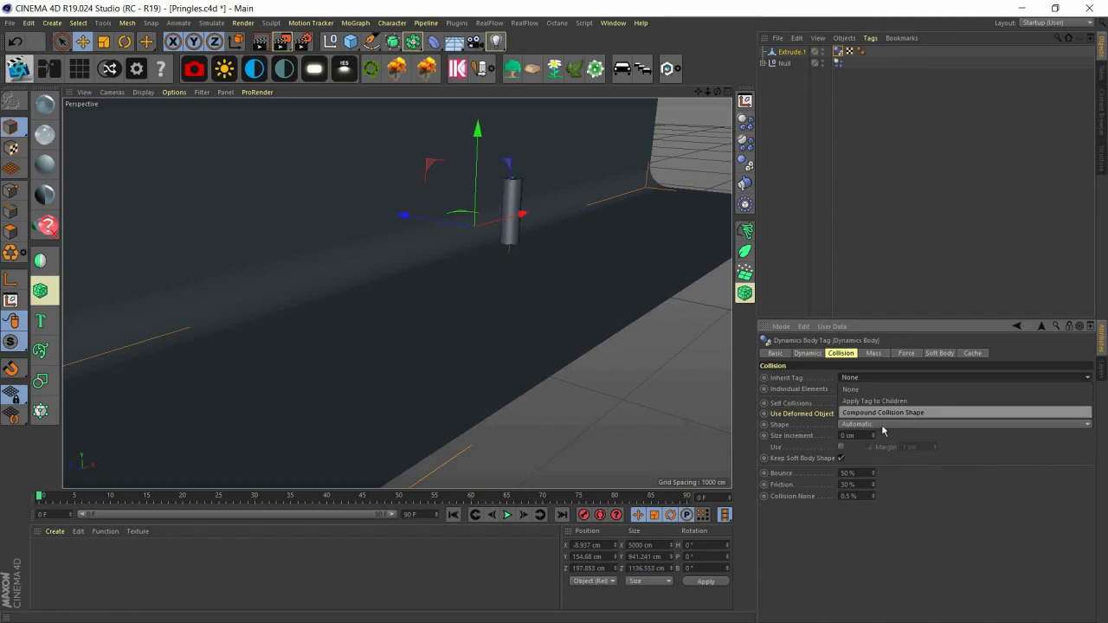
left_click(882, 414)
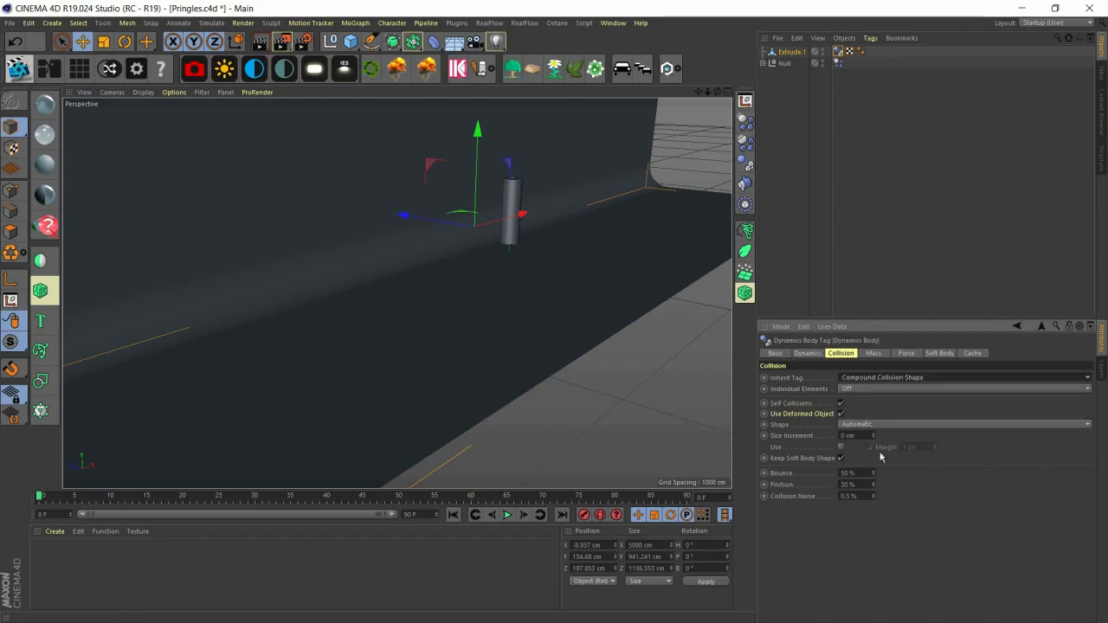
left_click(880, 424)
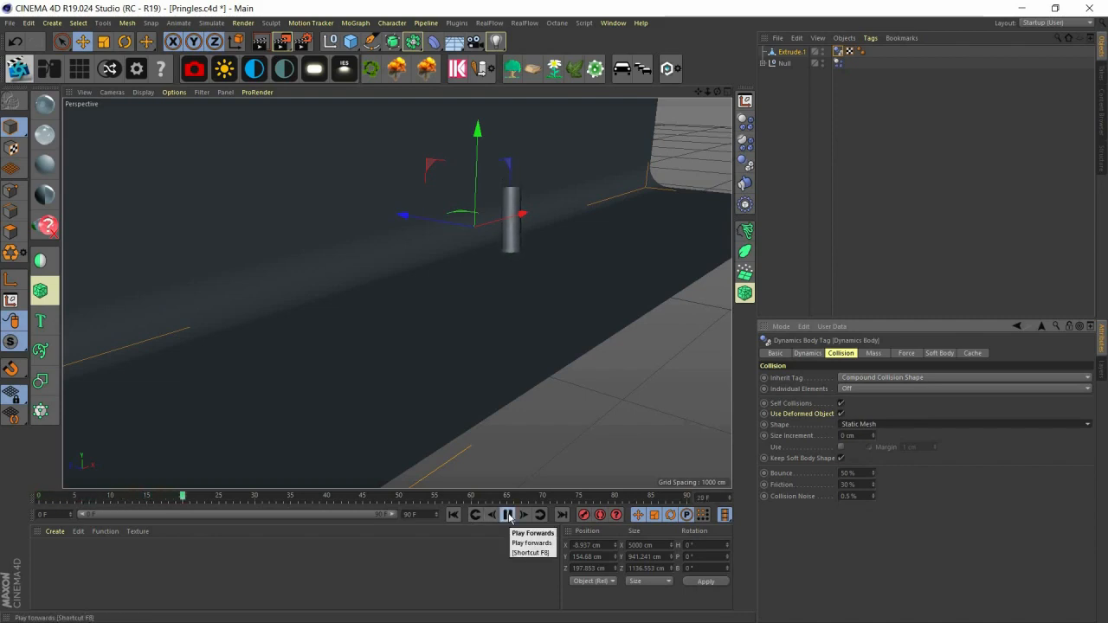
left_click(456, 517)
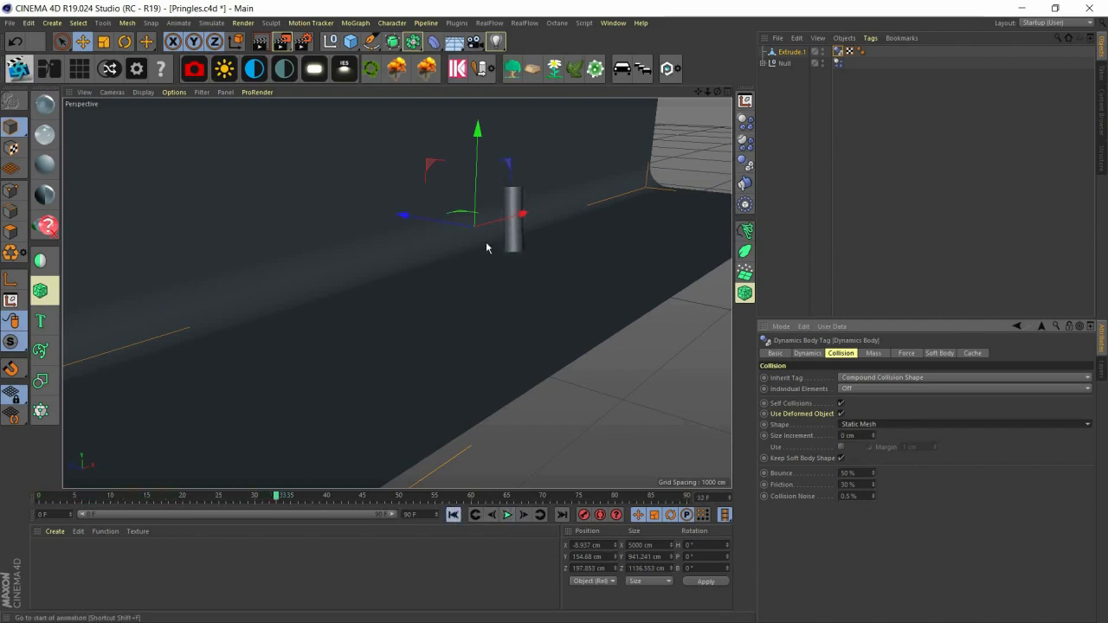
Step: Lower the can's Null by about 28 cm along Y toward the backdrop floor
scroll(523, 185, "up", 2)
scroll(523, 185, "up", 6)
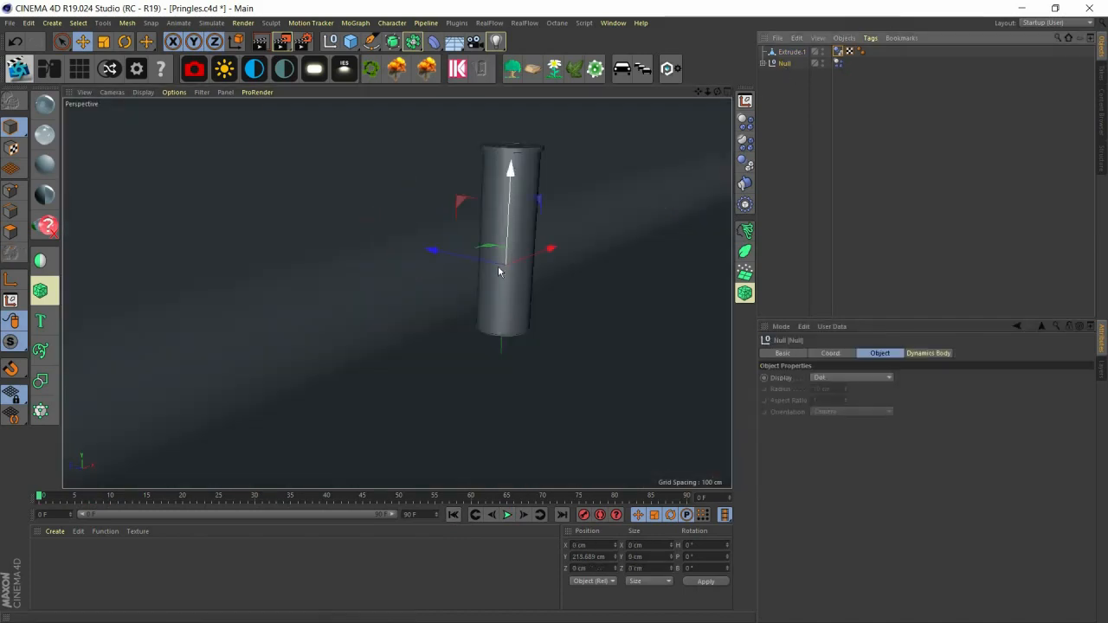
mouse_move(502, 172)
left_mouse_down()
mouse_move(500, 228)
mouse_move(501, 183)
left_mouse_up()
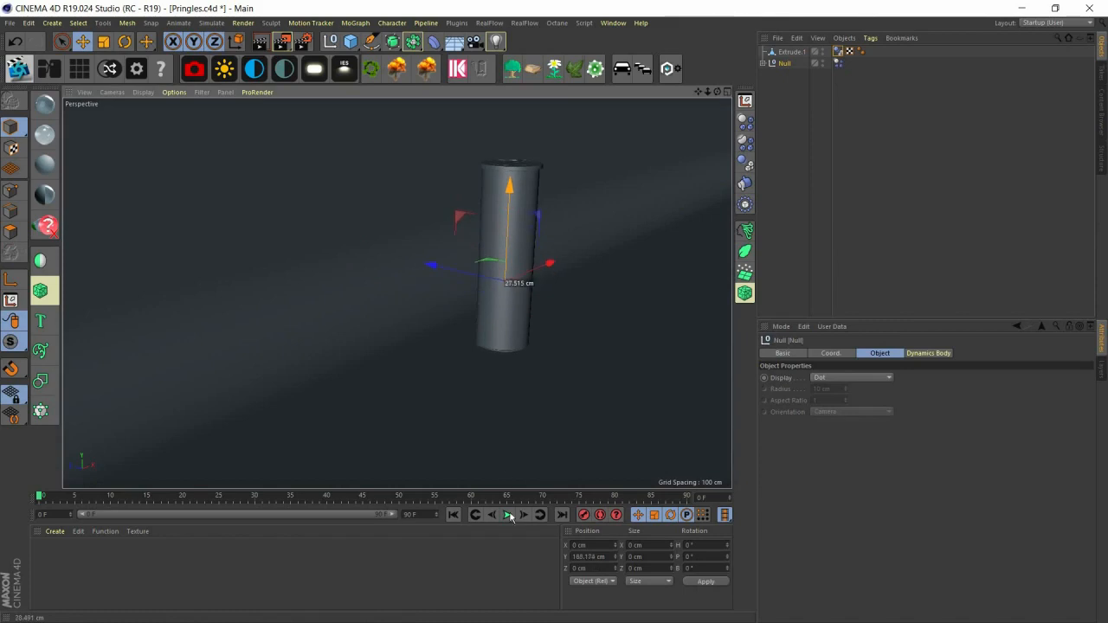
Step: Play the dynamics simulation to settle the can on the backdrop, stopping it at frame 50
left_click(506, 514)
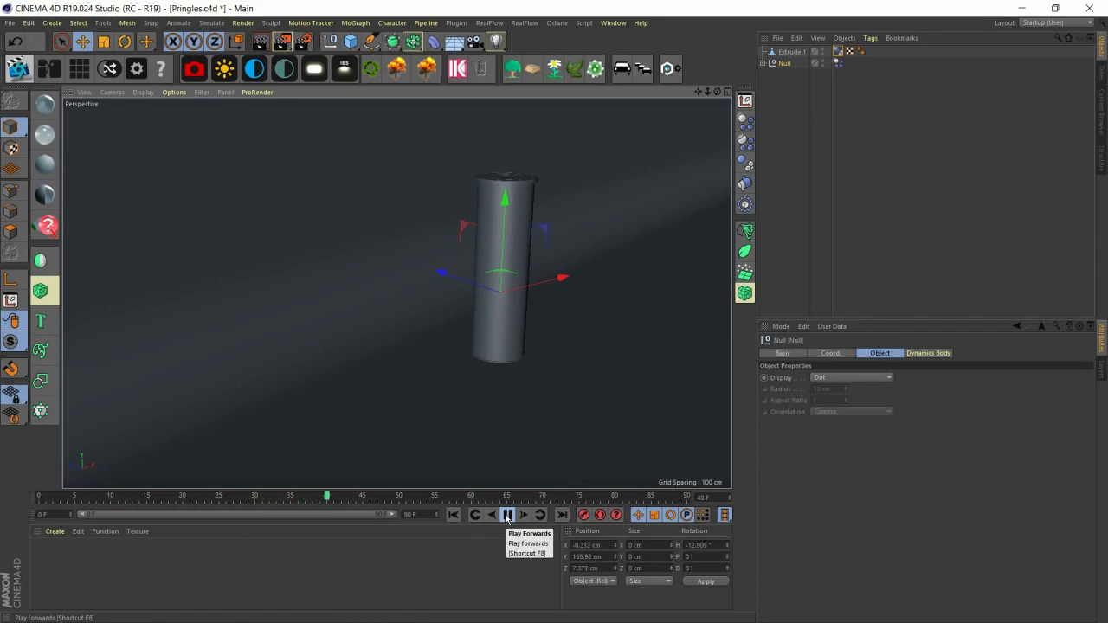
left_click(506, 517)
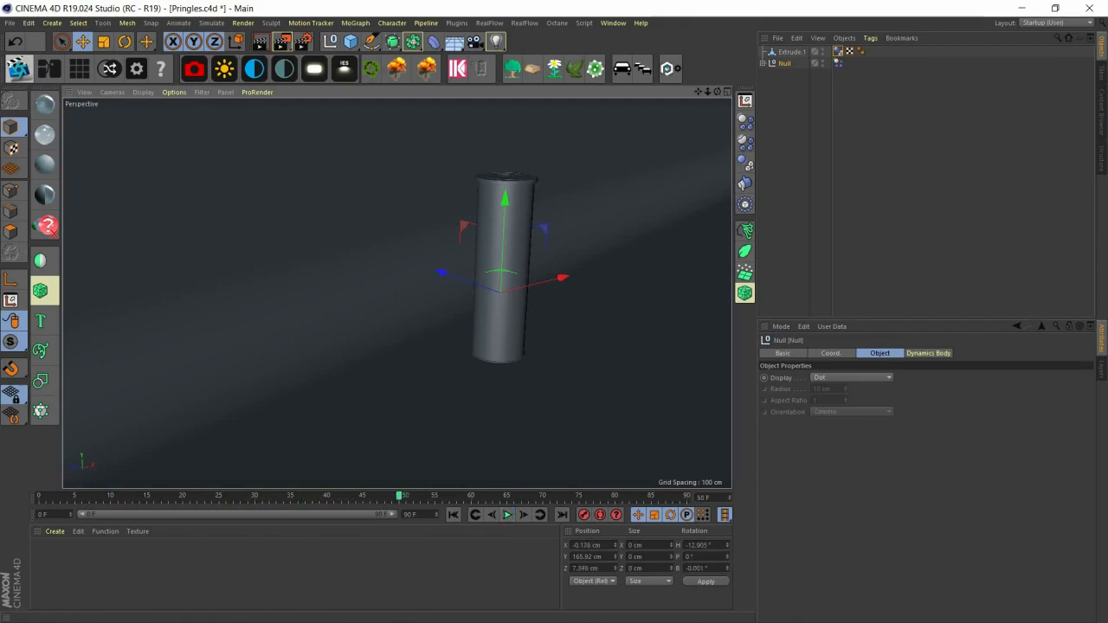
left_click_drag(717, 92, 832, 66)
Step: Delete the dynamics body tags from the can's Null and the Extrude.1 backdrop
left_click(835, 64)
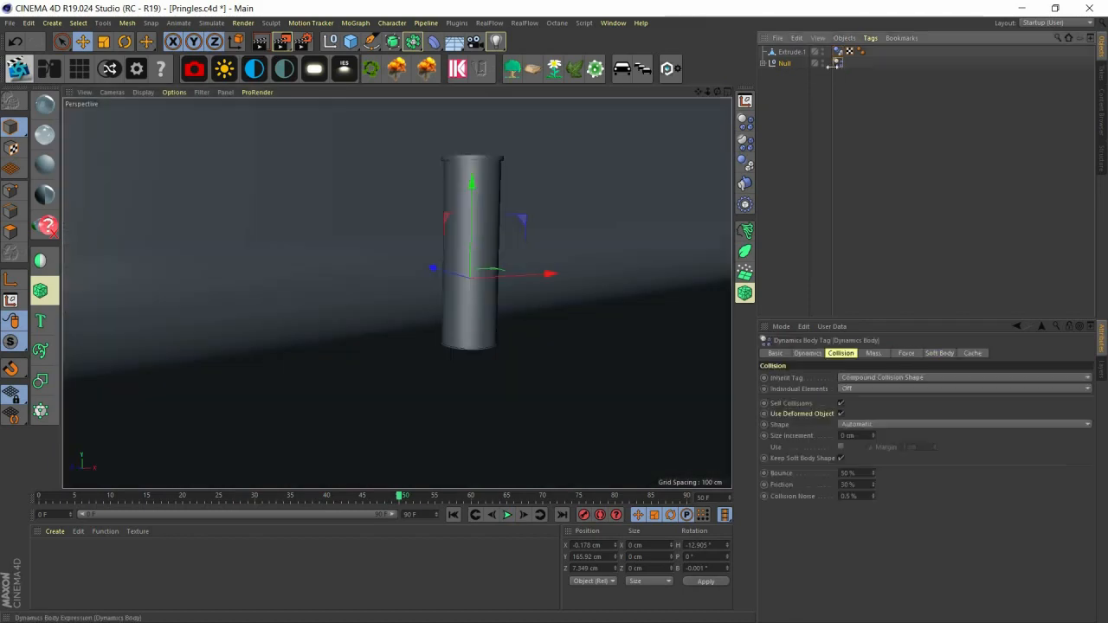
key("Delete")
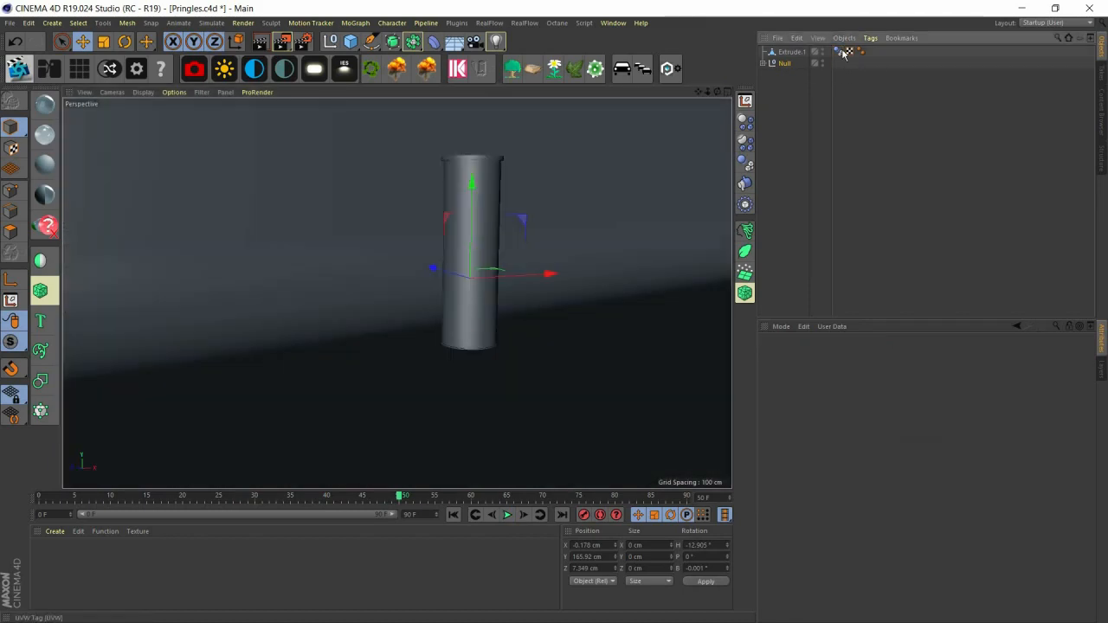
left_click(844, 52)
key("Delete")
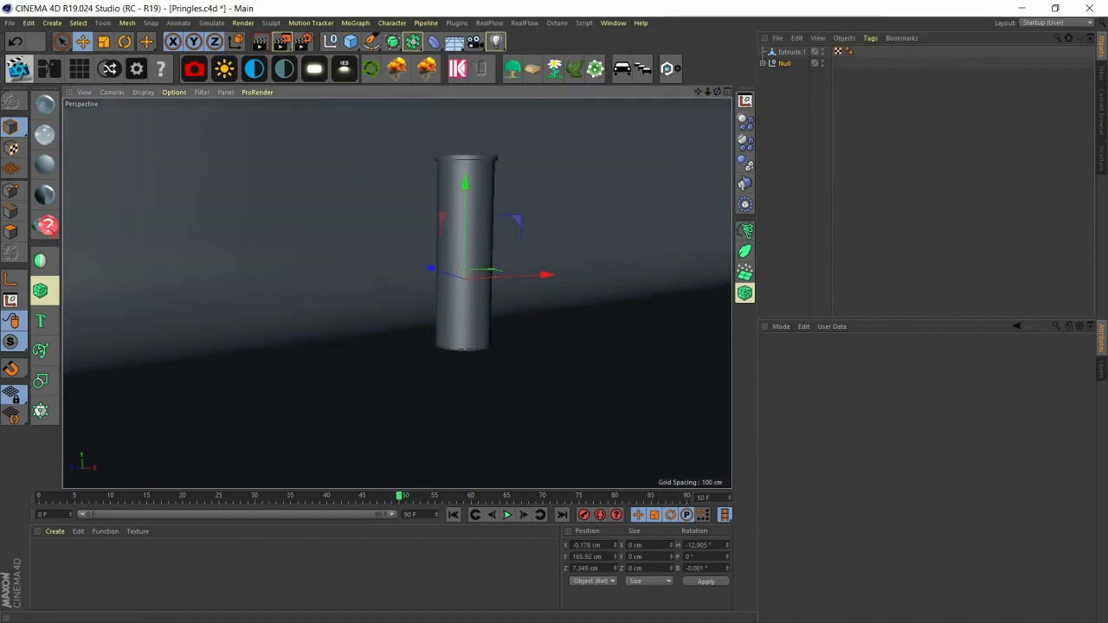
Step: Open the Octane Live Viewer and dock it beside the perspective viewport
scroll(397, 293, "down", 5)
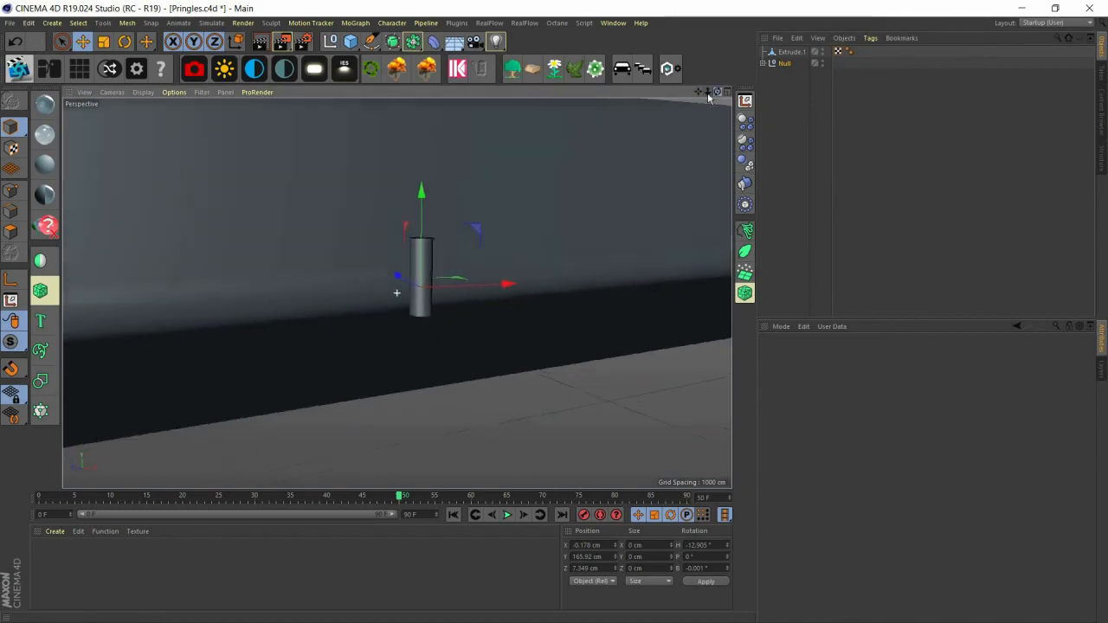
left_click_drag(397, 292, 396, 293, "alt")
scroll(397, 292, "up", 5)
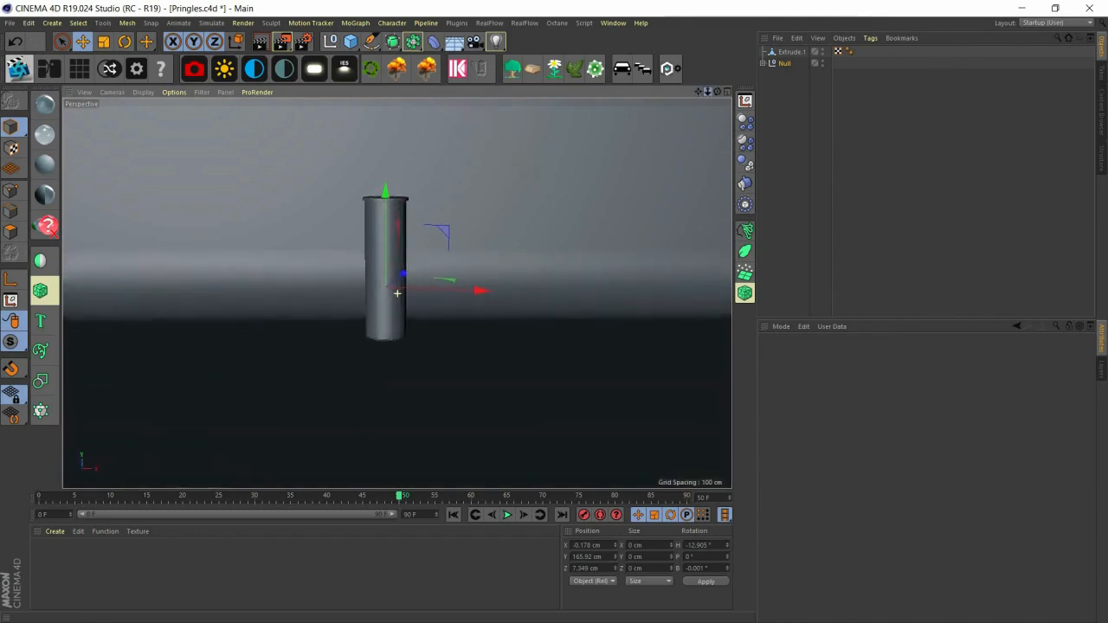
middle_click_drag(396, 292, 439, 303, "alt")
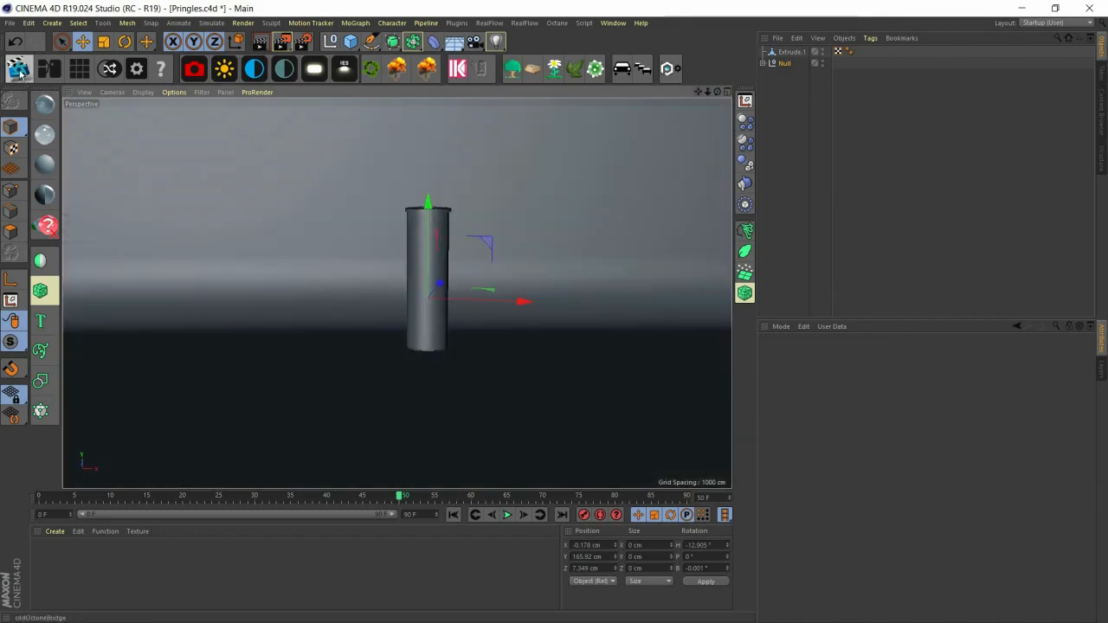
left_click(18, 71)
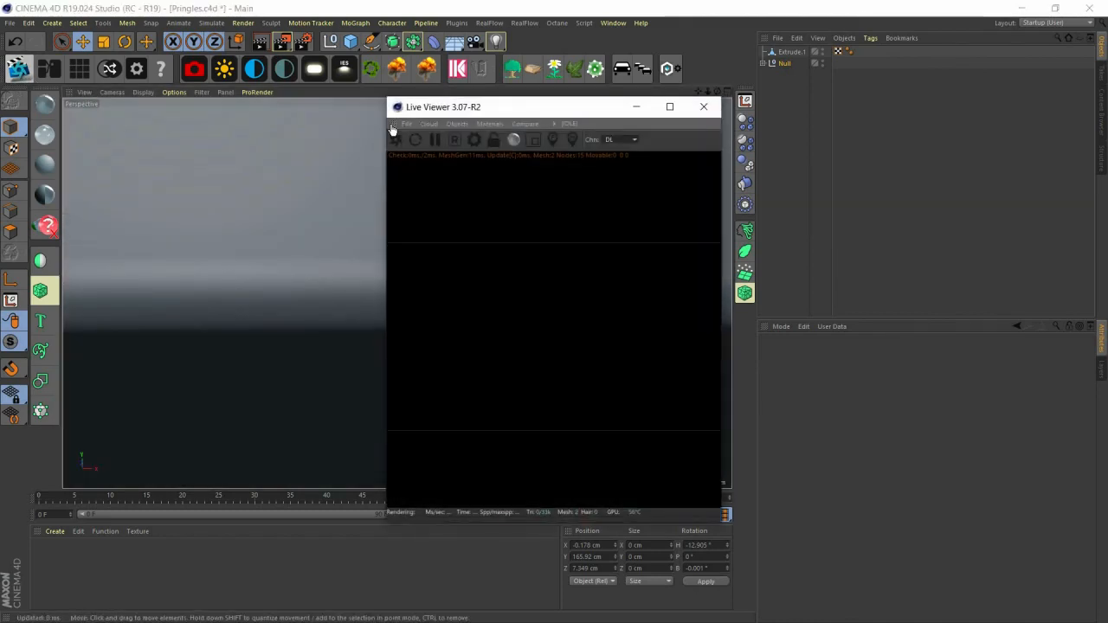
left_click_drag(390, 128, 84, 142)
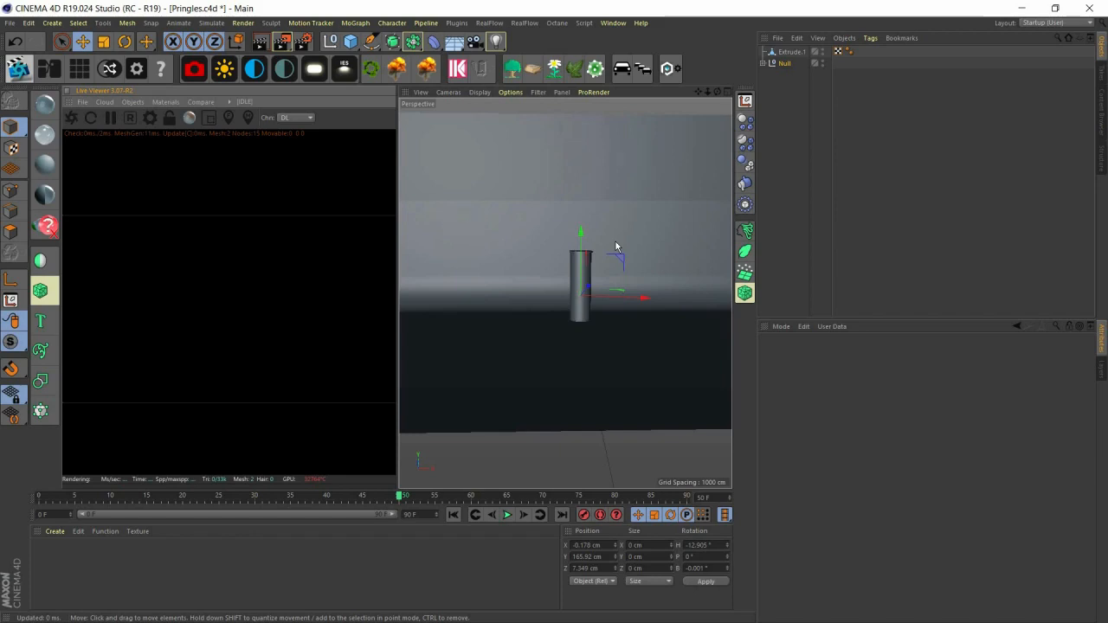
Step: Save the project and start the Octane live render
key("ctrl+s")
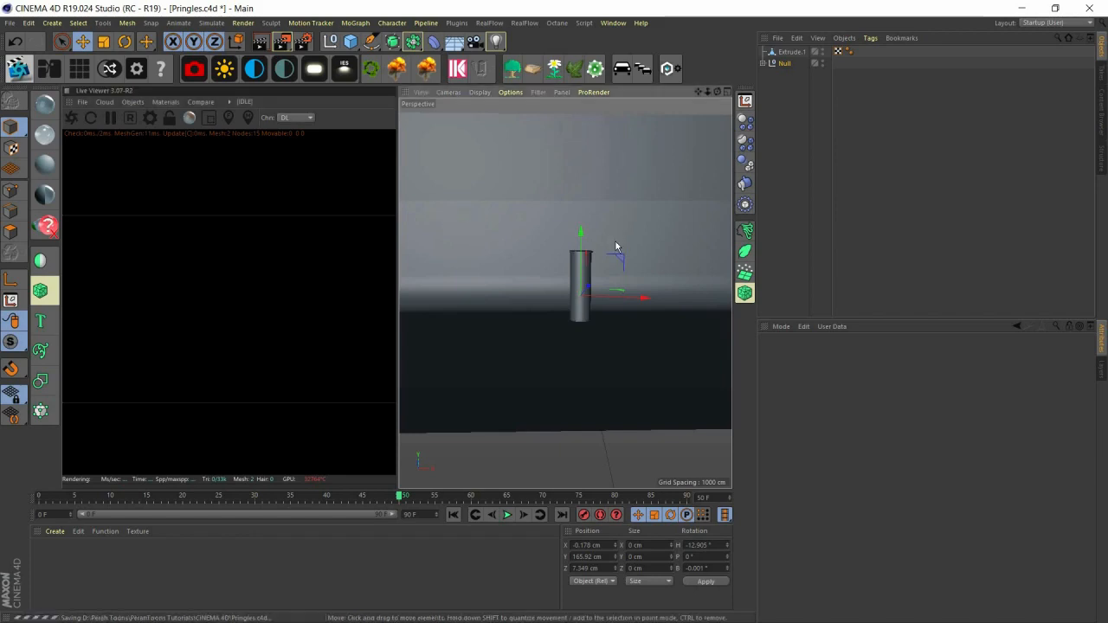
left_click(70, 124)
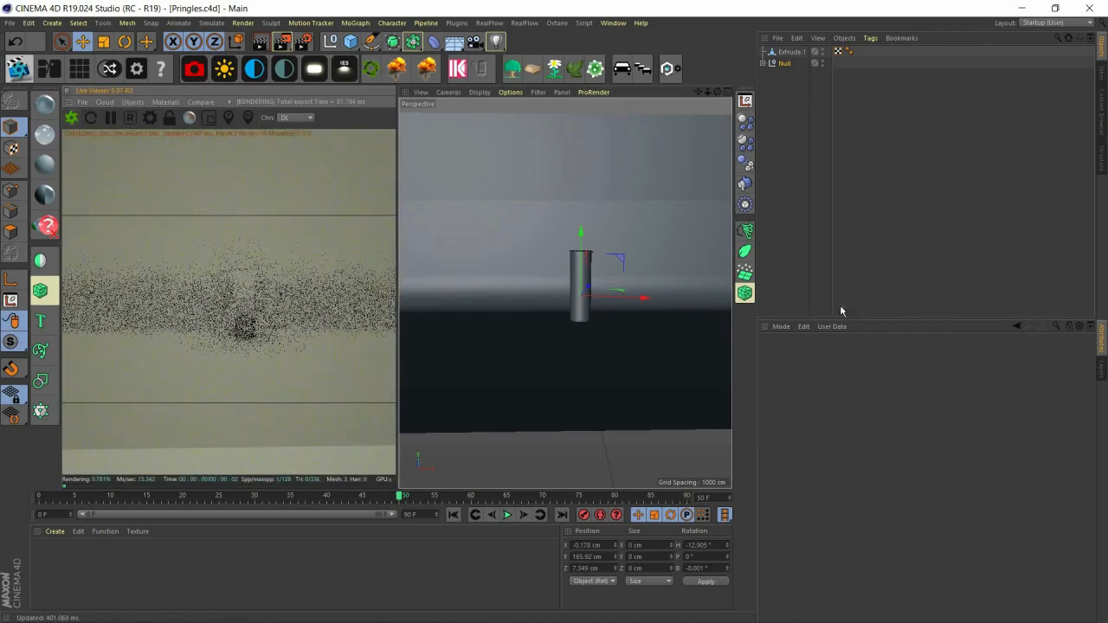
Step: Frame the can head-on against the backdrop and add an Octane camera from that view
scroll(617, 312, "up", 5)
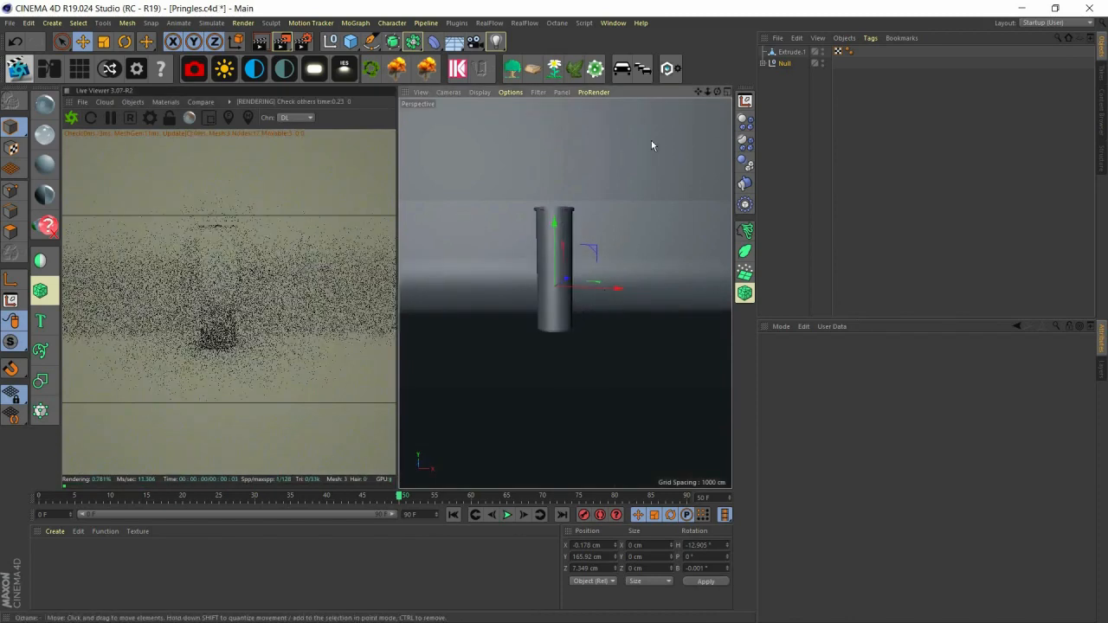
mouse_move(718, 94)
left_mouse_down()
mouse_move(712, 123)
mouse_move(712, 109)
left_mouse_up()
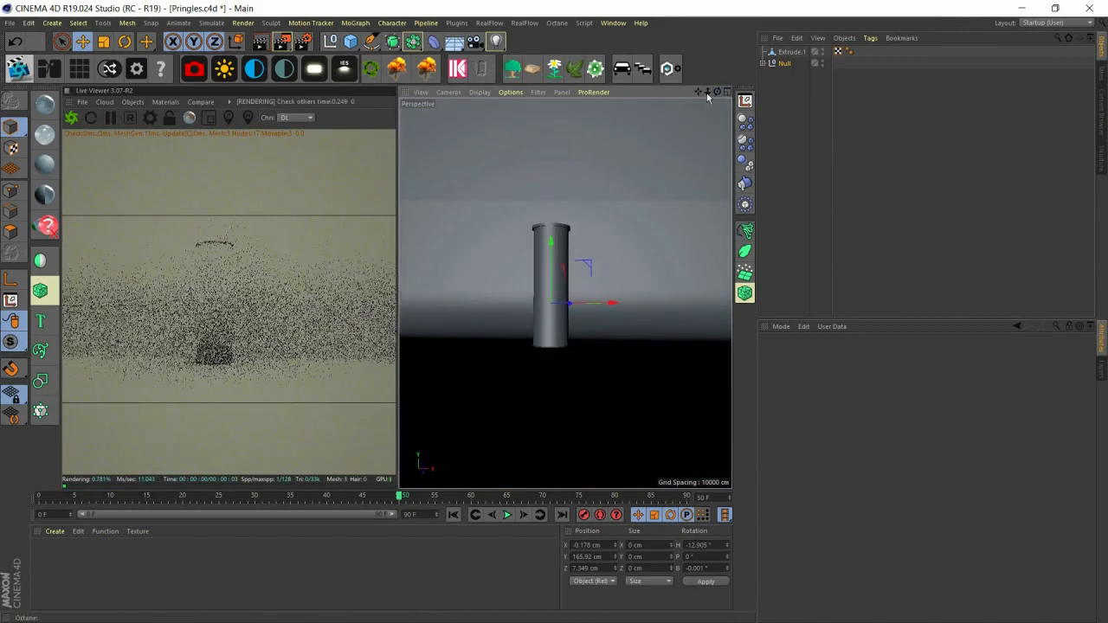
mouse_move(707, 93)
left_mouse_down()
mouse_move(695, 96)
mouse_move(712, 95)
left_mouse_up()
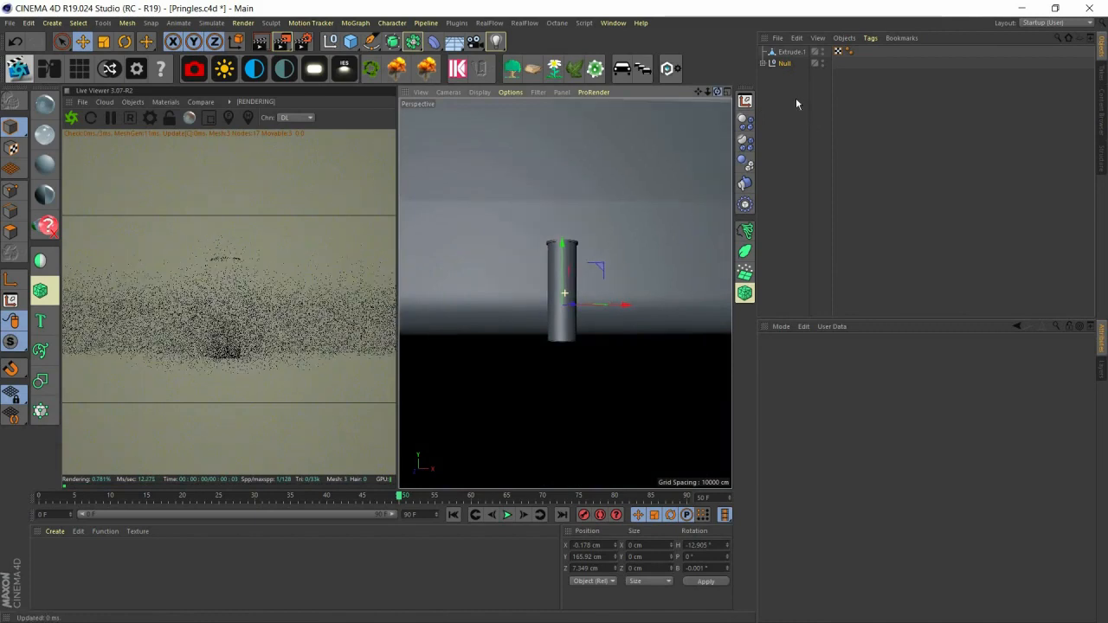
left_click(789, 71)
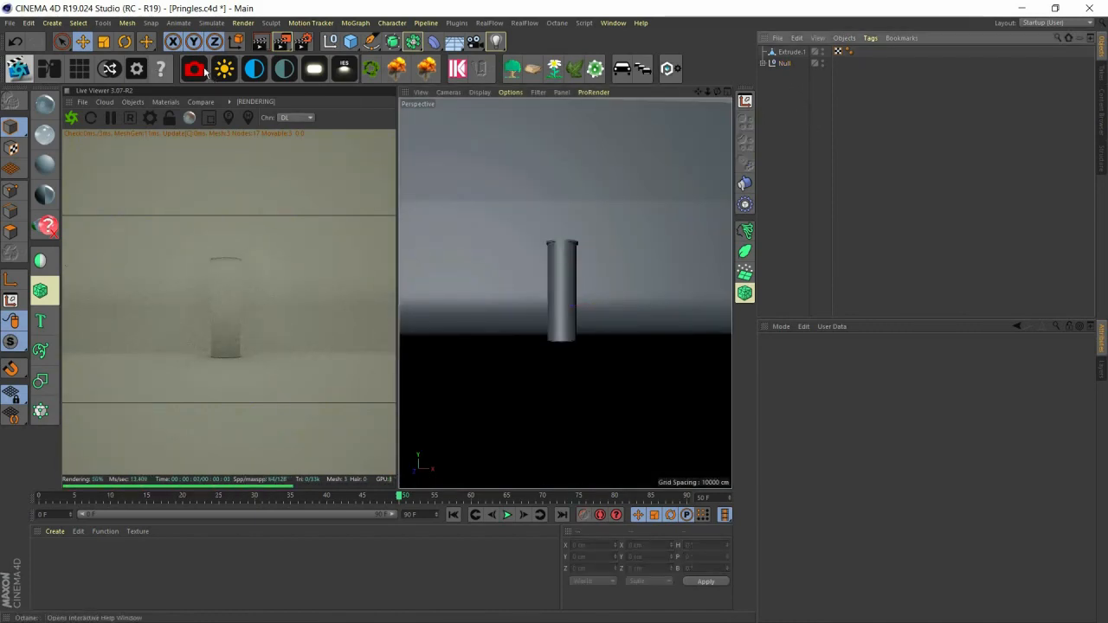
left_click(167, 69)
left_click(852, 52)
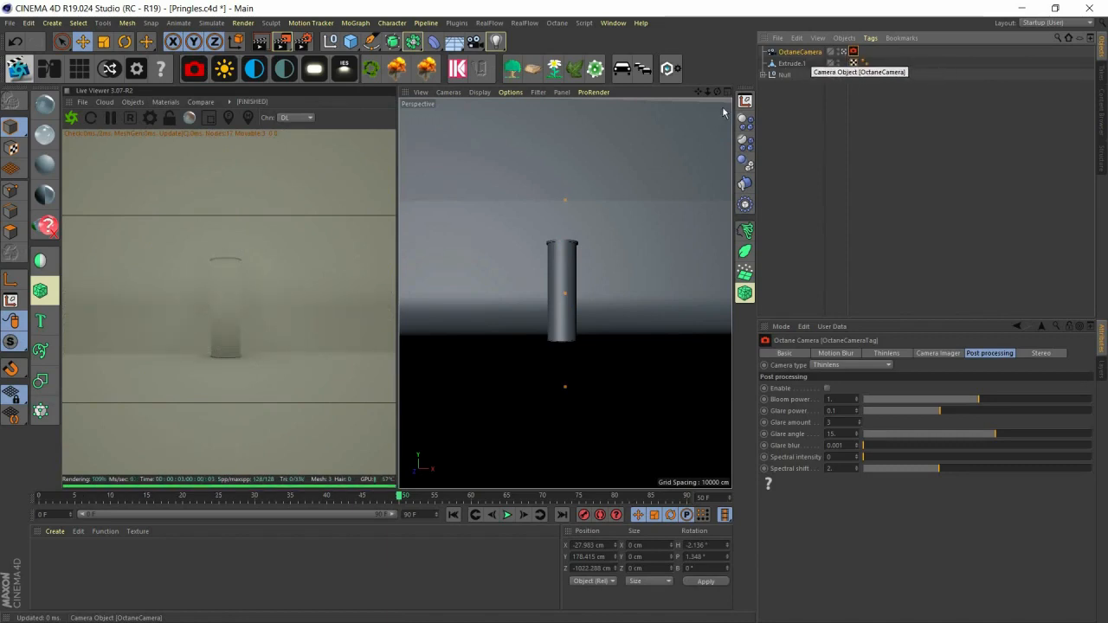
Step: Add a Protection tag to the OctaneCamera to lock its position and rotation
left_click(870, 38)
mouse_move(917, 55)
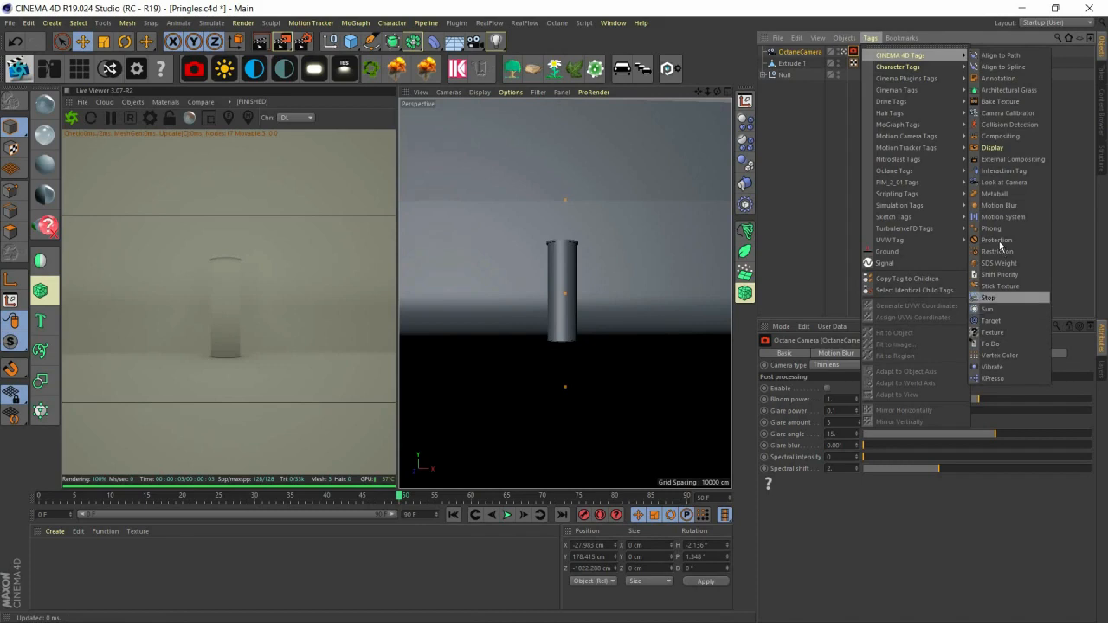
left_click(996, 240)
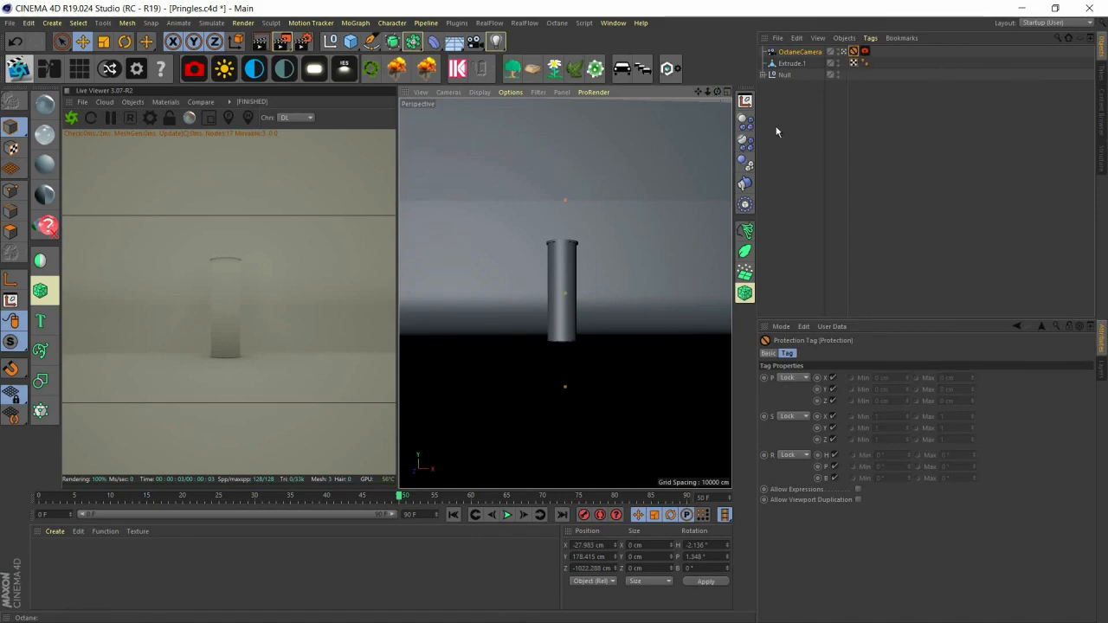
Step: Switch the viewport out of the OctaneCamera and frame the can in the free perspective view
left_click(842, 56)
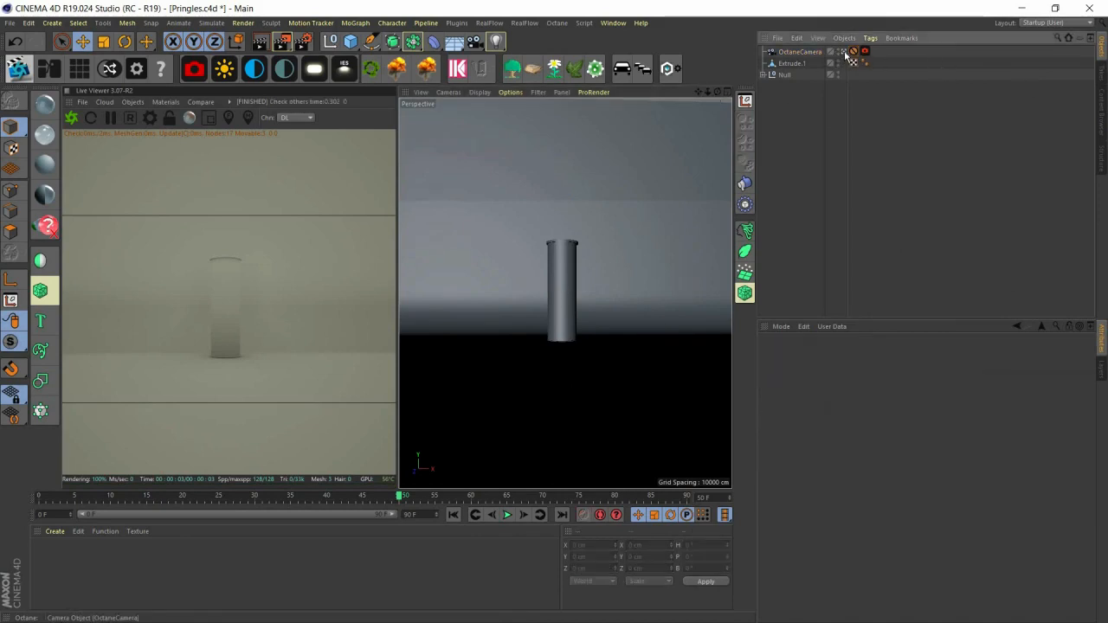
left_click(843, 52)
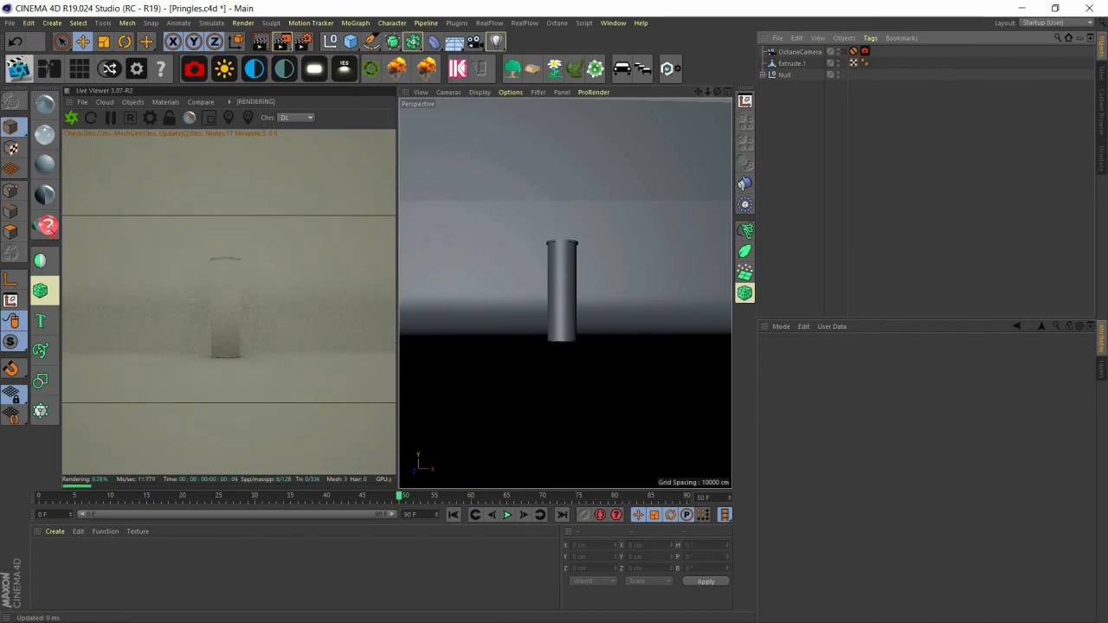
scroll(563, 292, "down", 6)
scroll(563, 293, "up", 8)
scroll(564, 292, "down", 12)
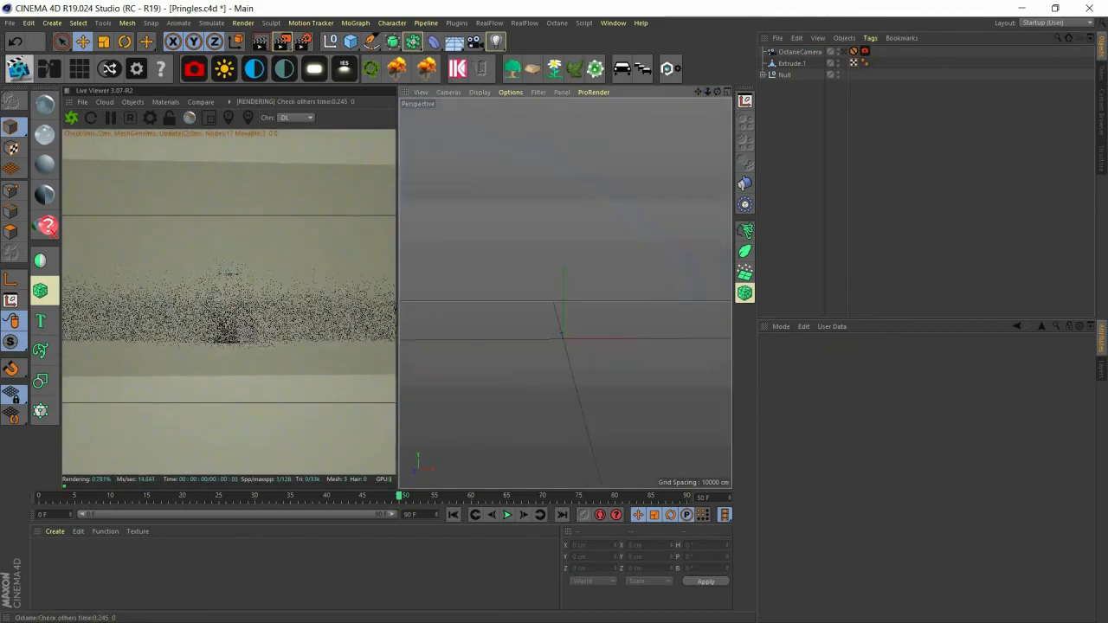
scroll(564, 292, "up", 10)
mouse_move(564, 292)
left_mouse_down("alt")
mouse_move(539, 260)
mouse_move(573, 235)
mouse_move(555, 283)
left_mouse_up("alt")
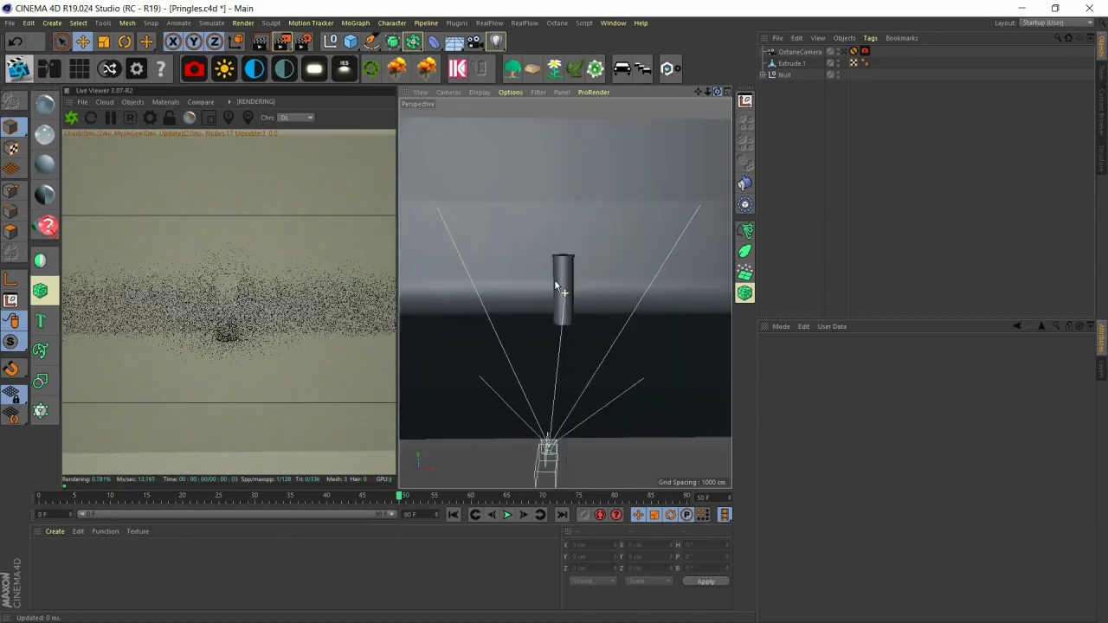
key("ctrl+shift+z")
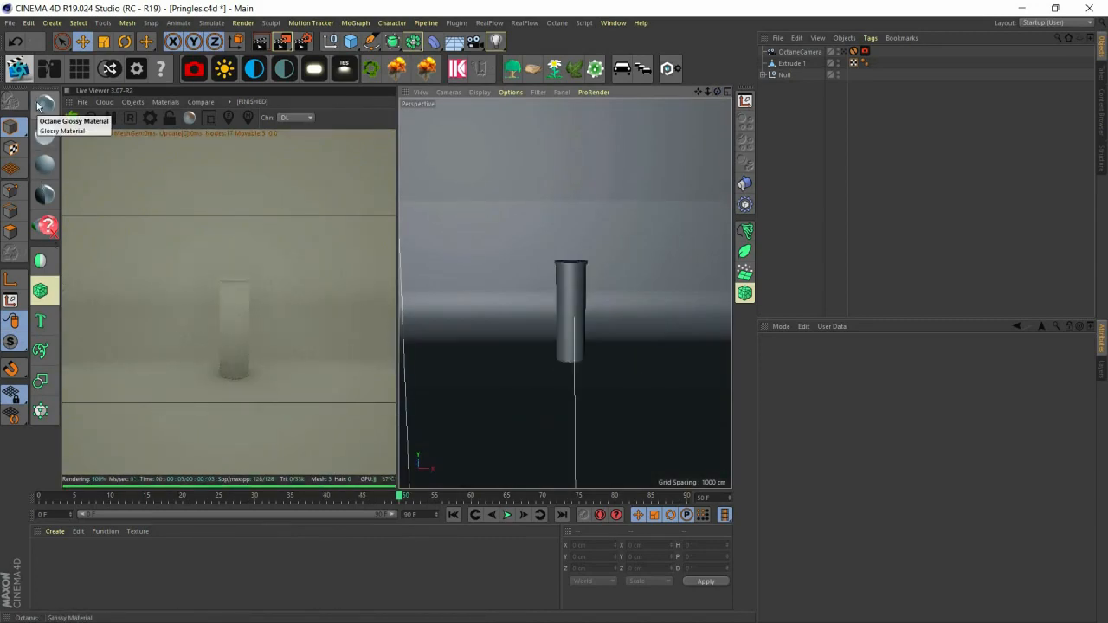
Step: Create an Octane Glossy material and delete the duplicate so that only one remains
left_click(39, 105)
left_click(39, 106)
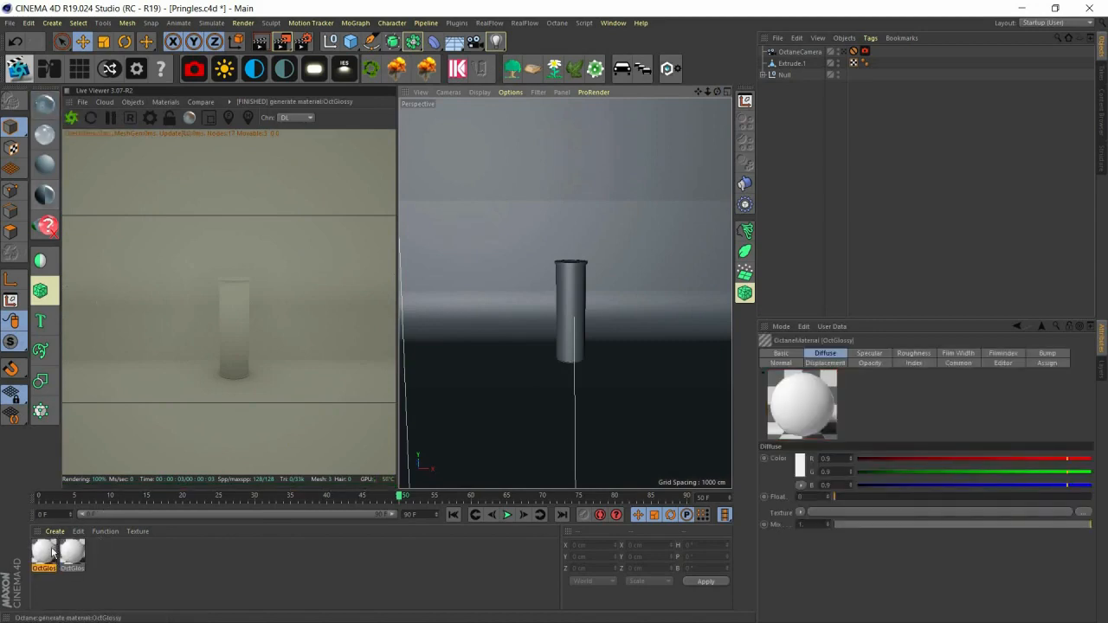
key("Delete")
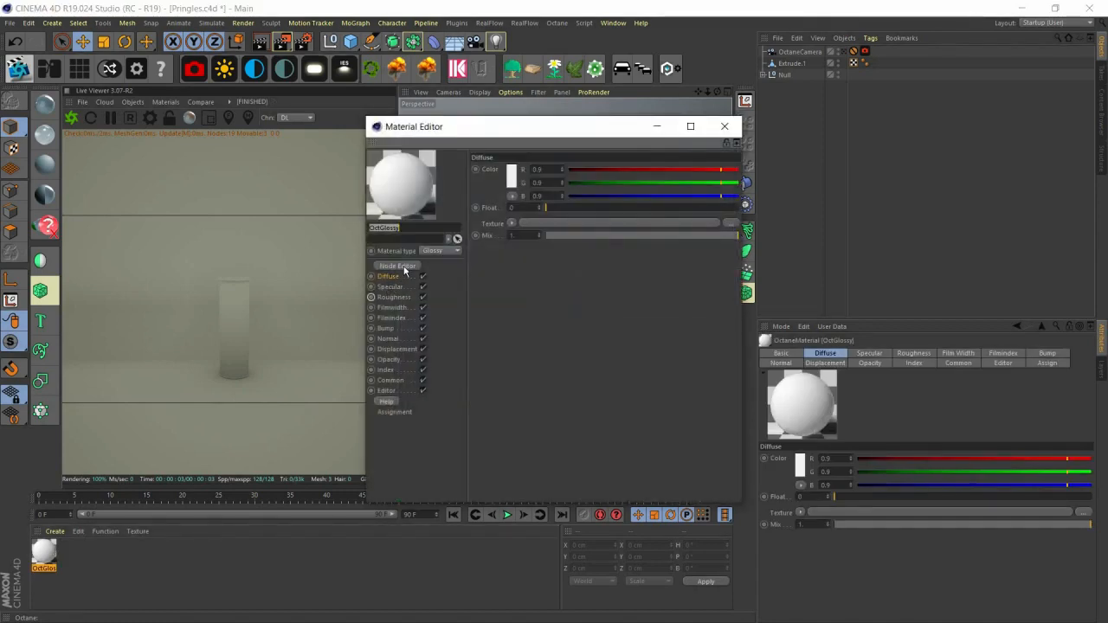
Step: Open the glossy material in the Octane Node Editor, close the Material Editor and make room beside the OctGlossy node
left_click(400, 266)
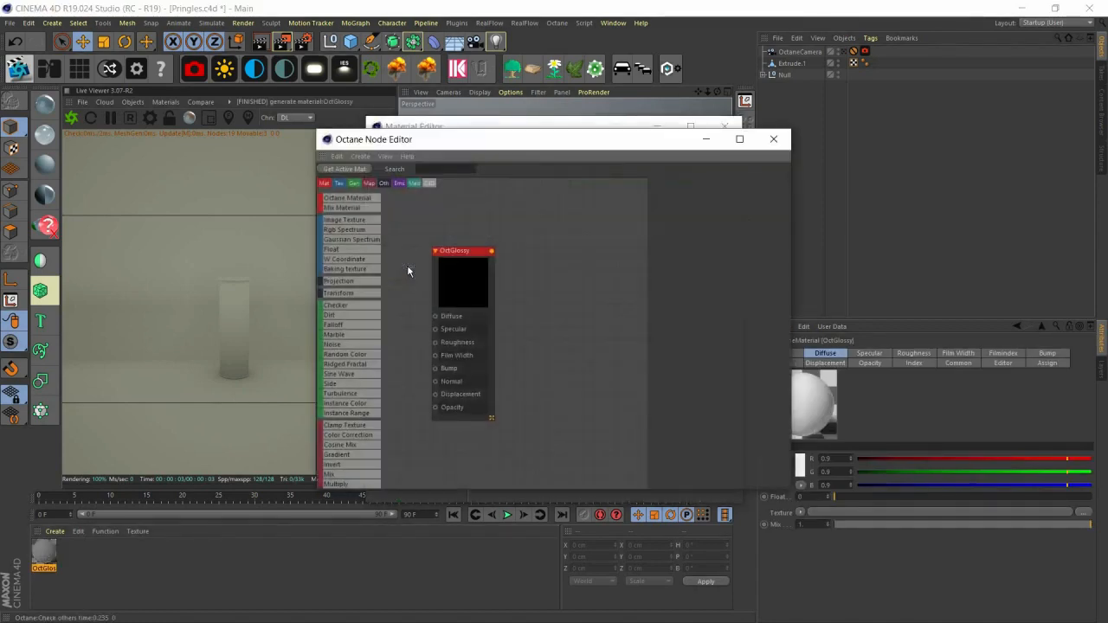
left_click_drag(509, 140, 431, 218)
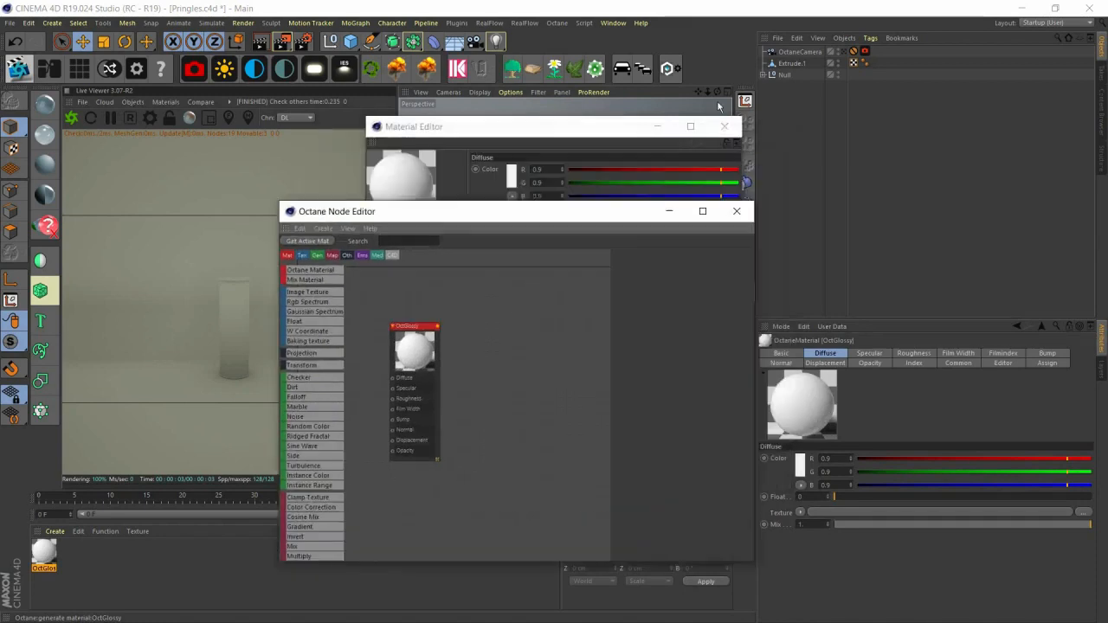
left_click(725, 126)
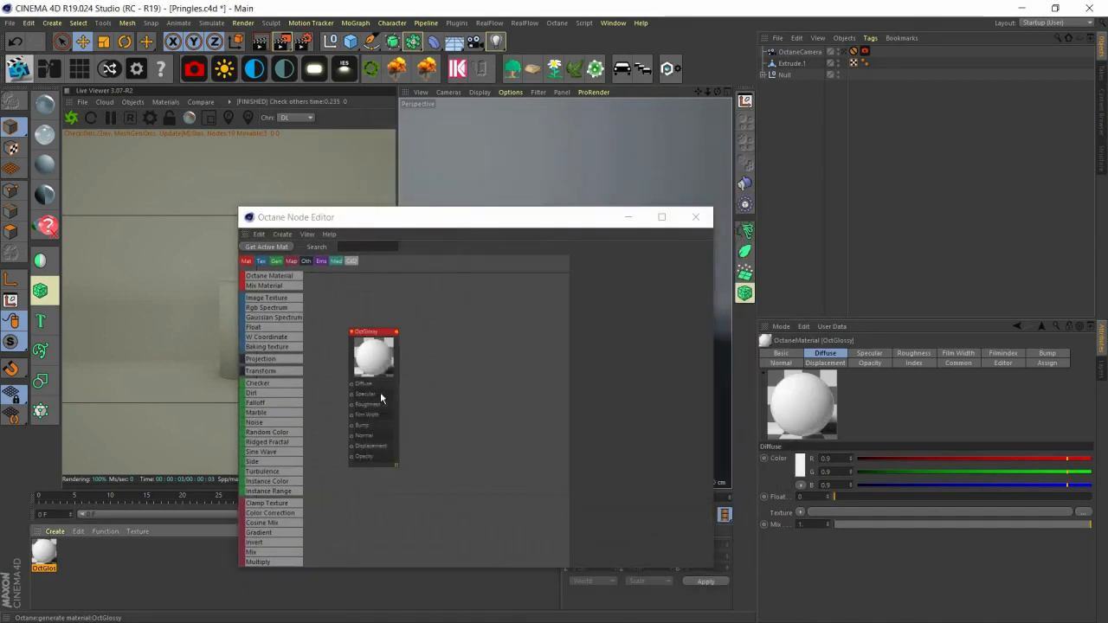
scroll(380, 392, "down", 2)
scroll(380, 392, "up", 2)
left_click_drag(378, 334, 477, 341)
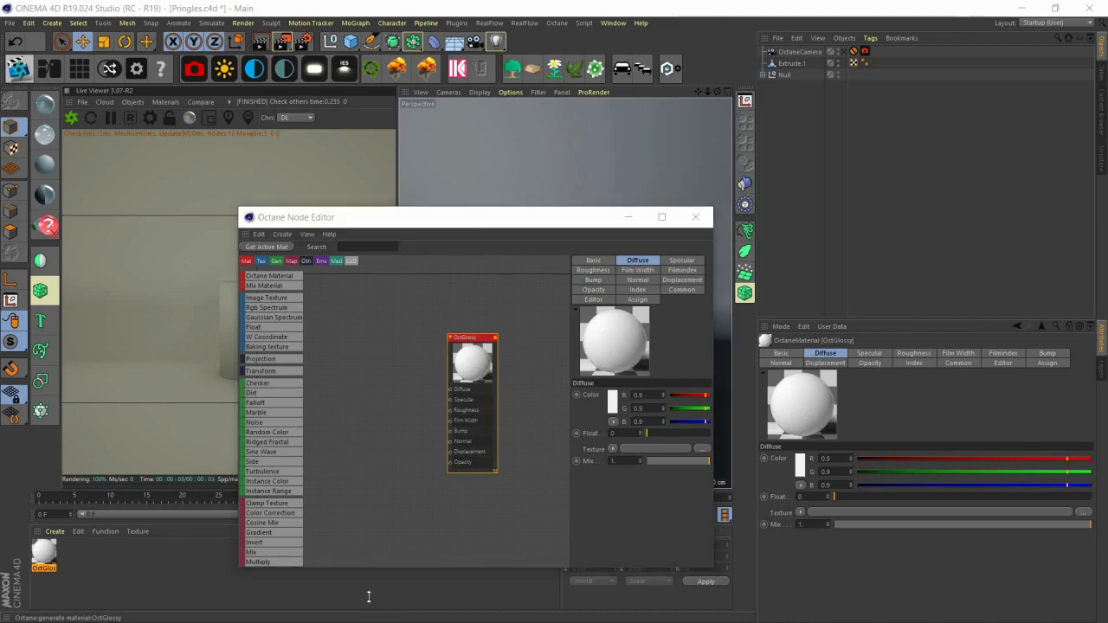
Step: Bring the red Pringles Original cover image from the "pringles covers" folder into the Octane Node Editor as an ImageTexture node
key("super")
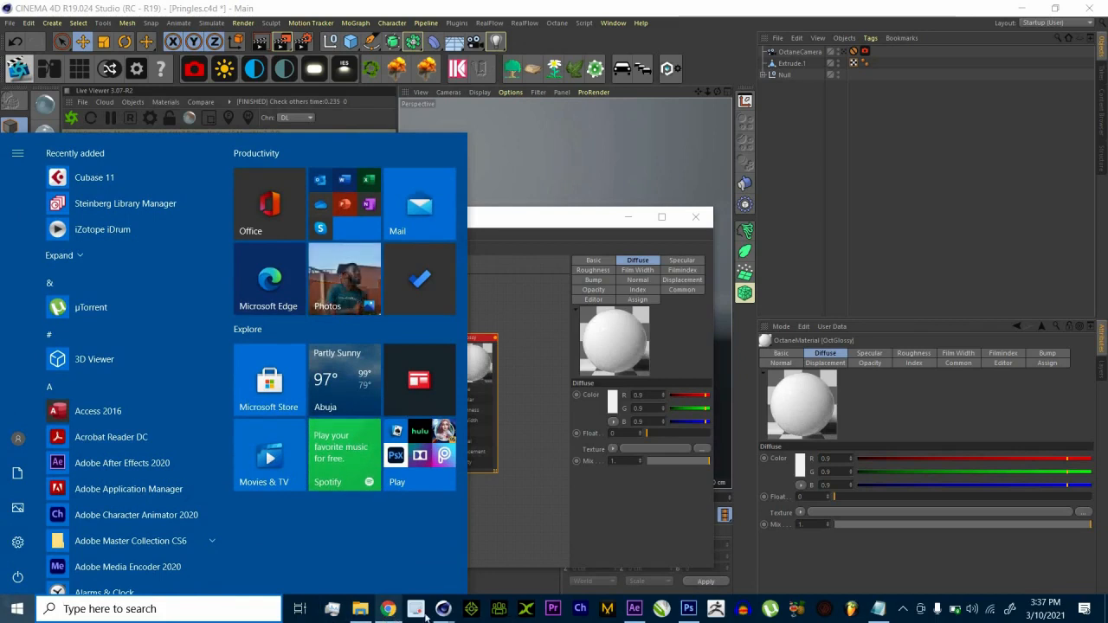
left_click(360, 610)
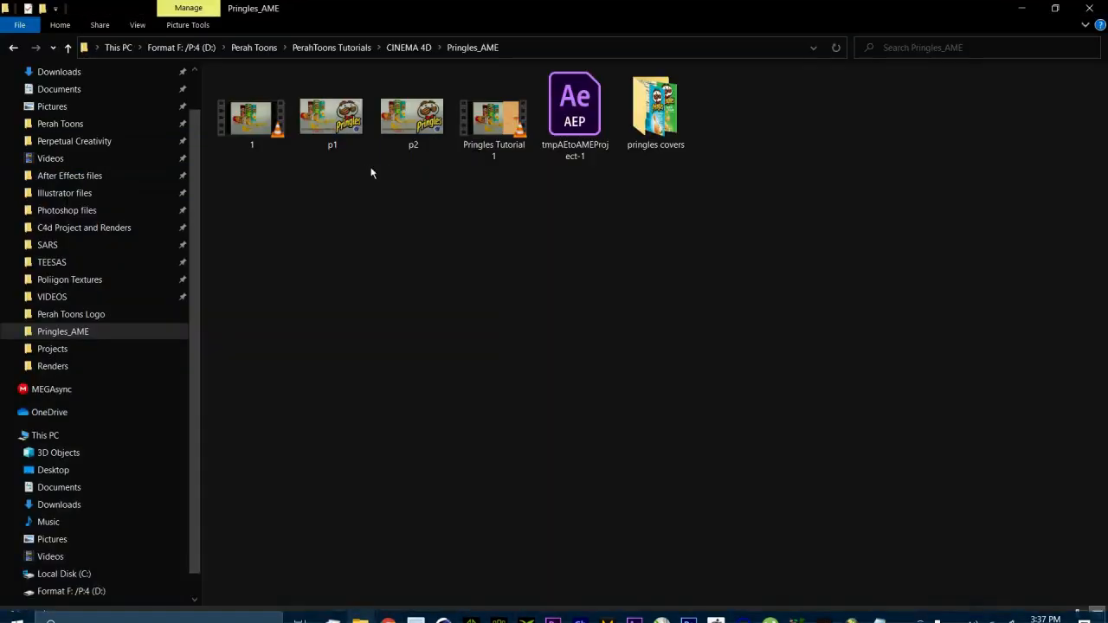
double_click(658, 112)
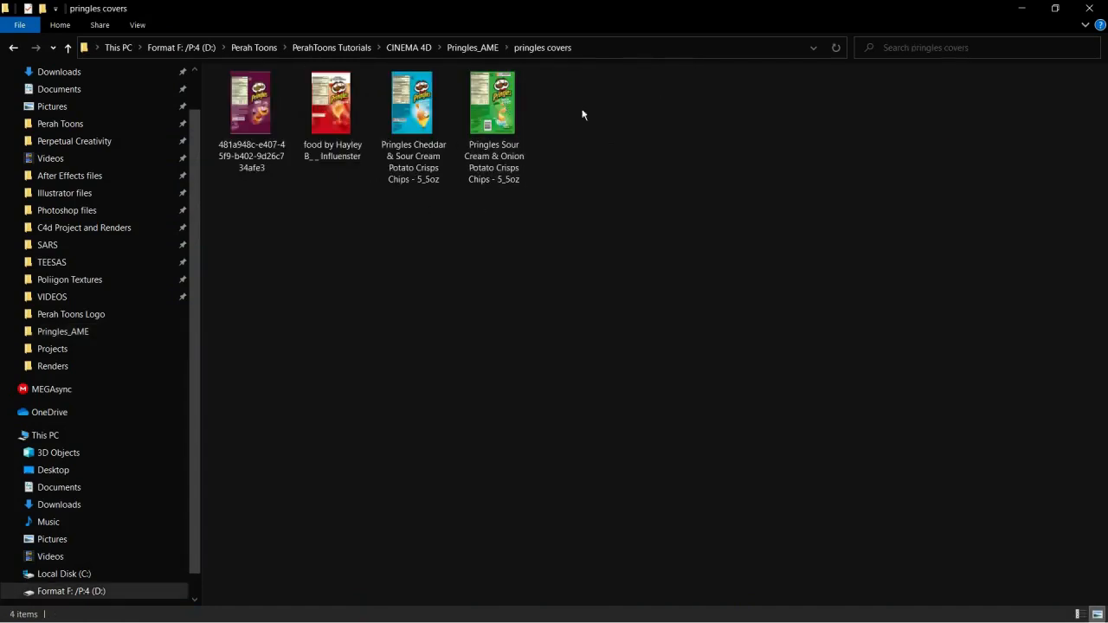
left_click(509, 119)
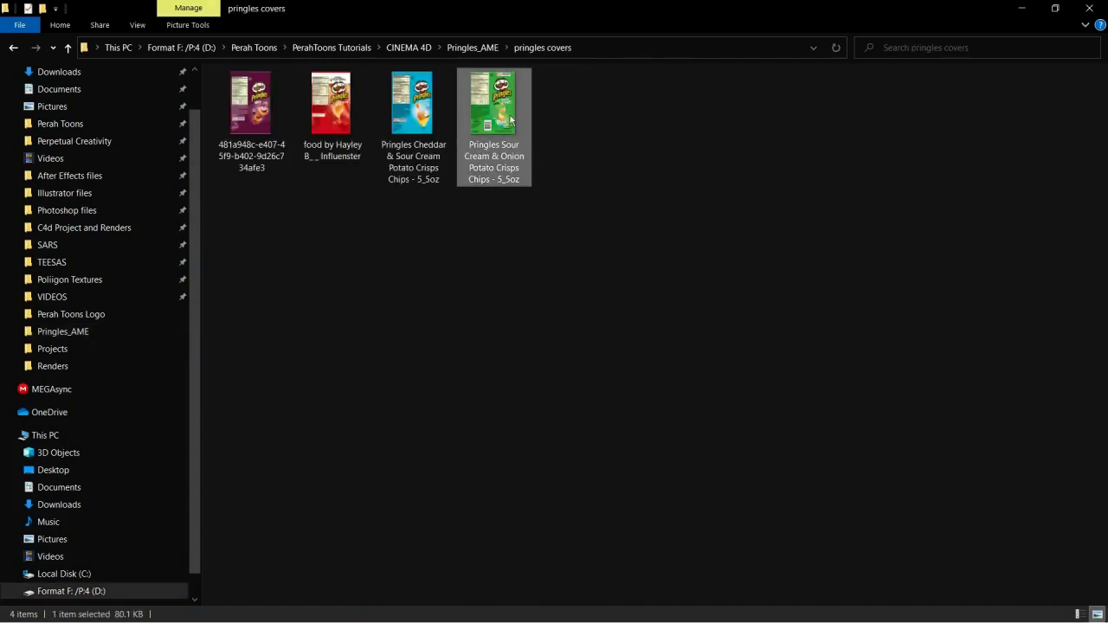
left_click(355, 124)
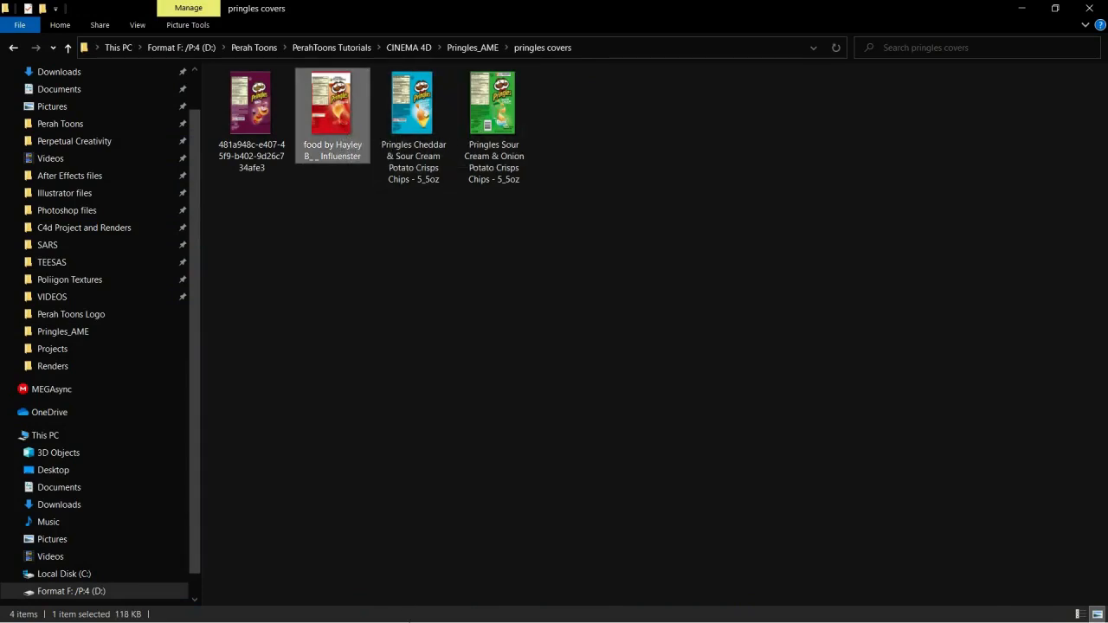
left_click_drag(515, 615, 375, 383)
key("super")
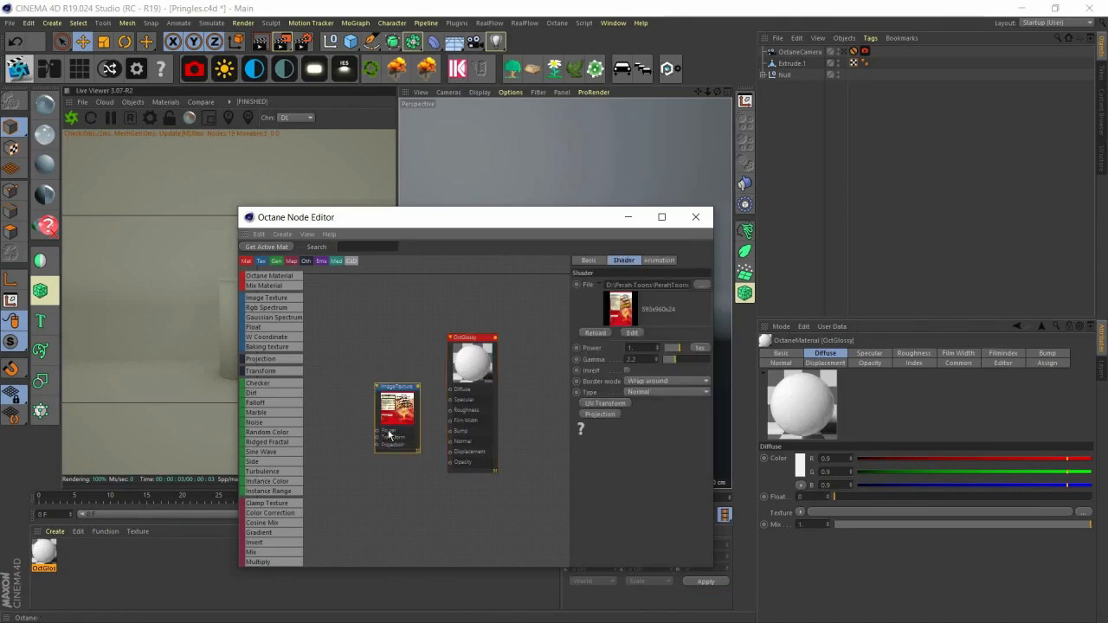
Step: Connect the ImageTexture node's output to the Diffuse and Roughness inputs of OctGlossy, leaving Specular unconnected
scroll(393, 381, "up", 3)
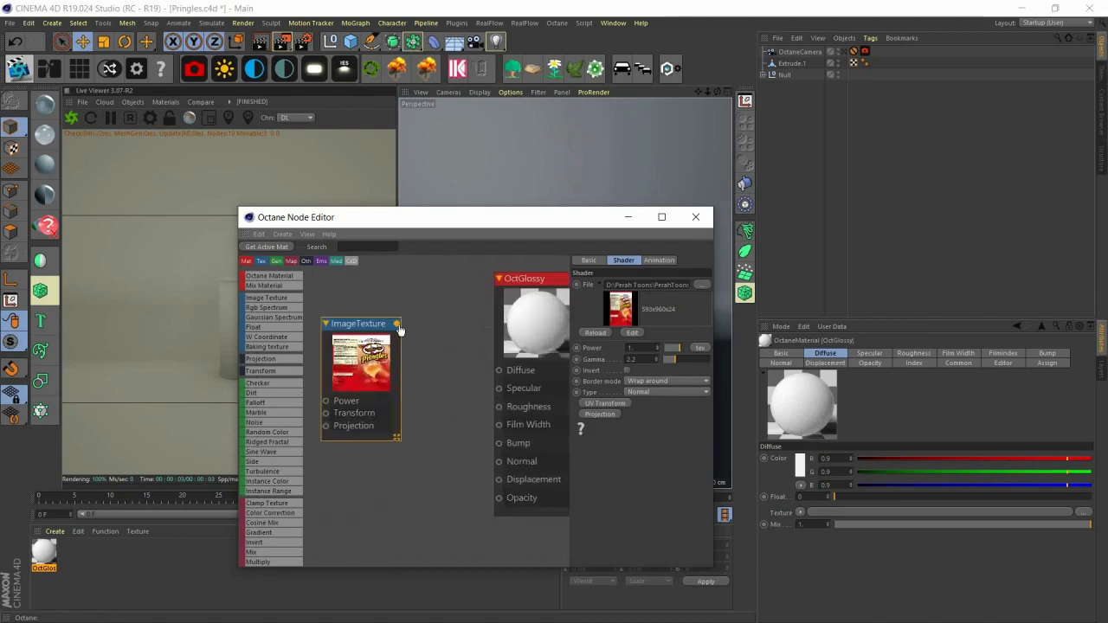
left_click_drag(495, 379, 397, 324)
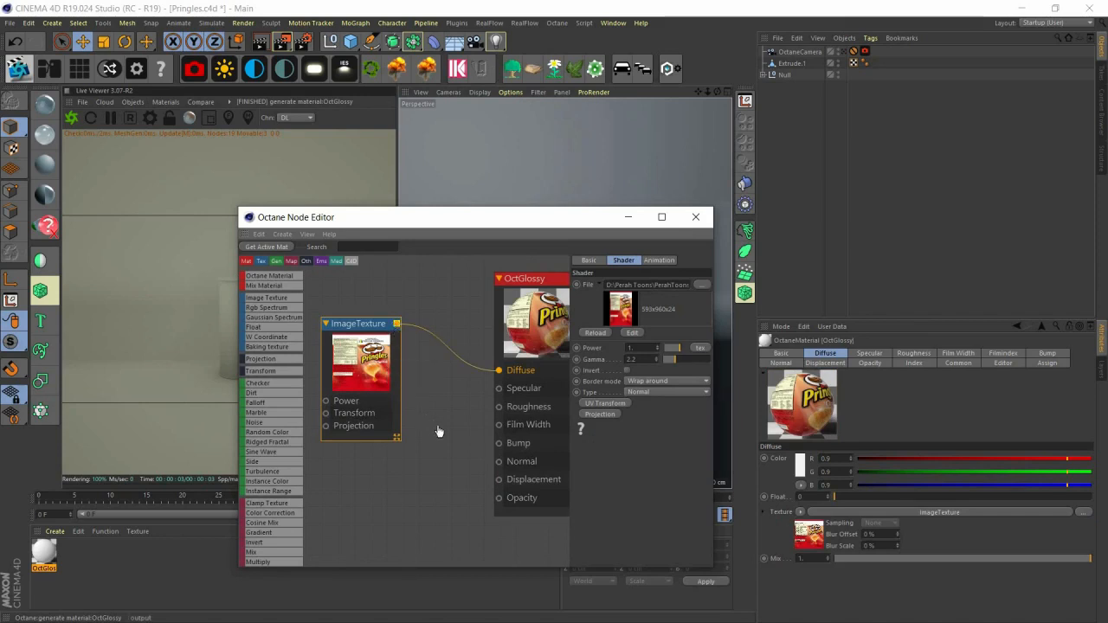
left_click_drag(498, 400, 498, 388)
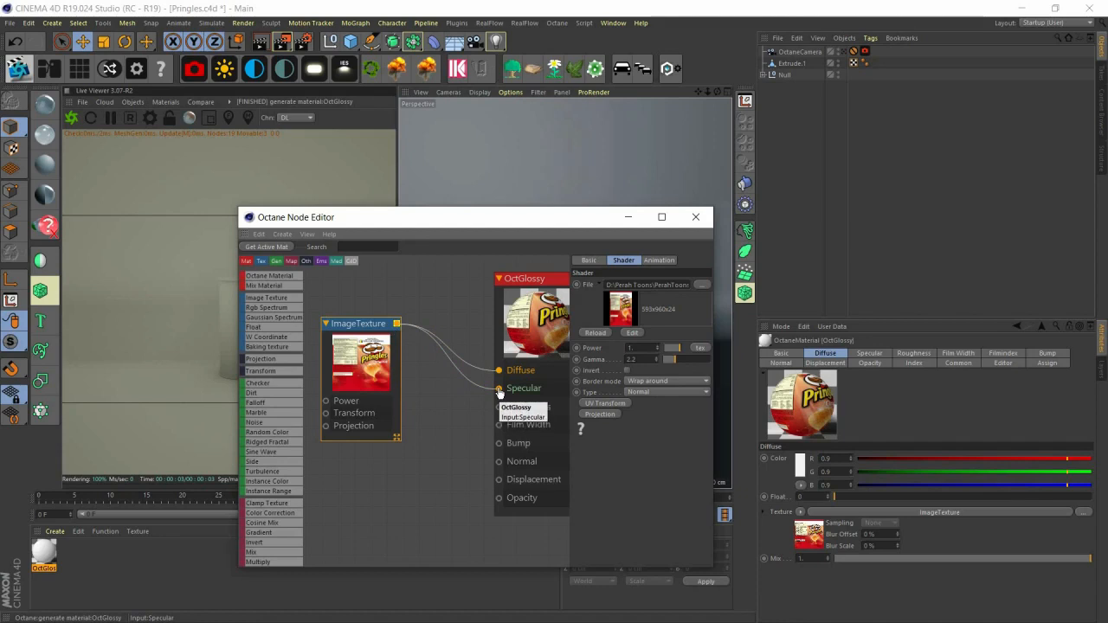
left_click_drag(493, 412, 499, 407)
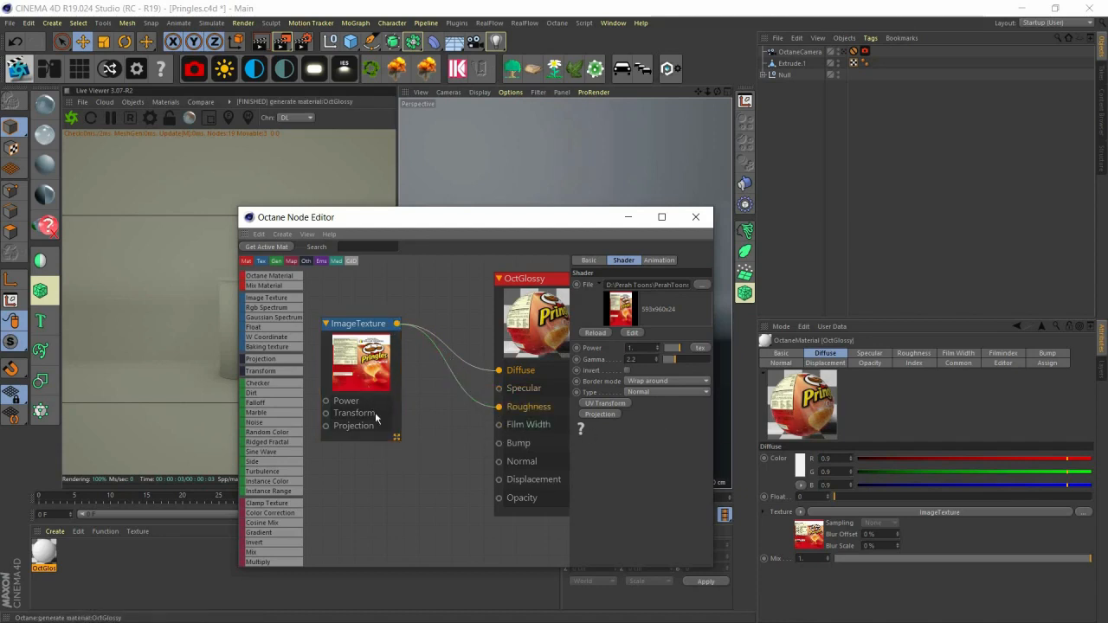
left_click_drag(374, 411, 382, 441)
Step: Set the OctGlossy material's specular float to 0.25 and close the Octane Node Editor
left_click(531, 331)
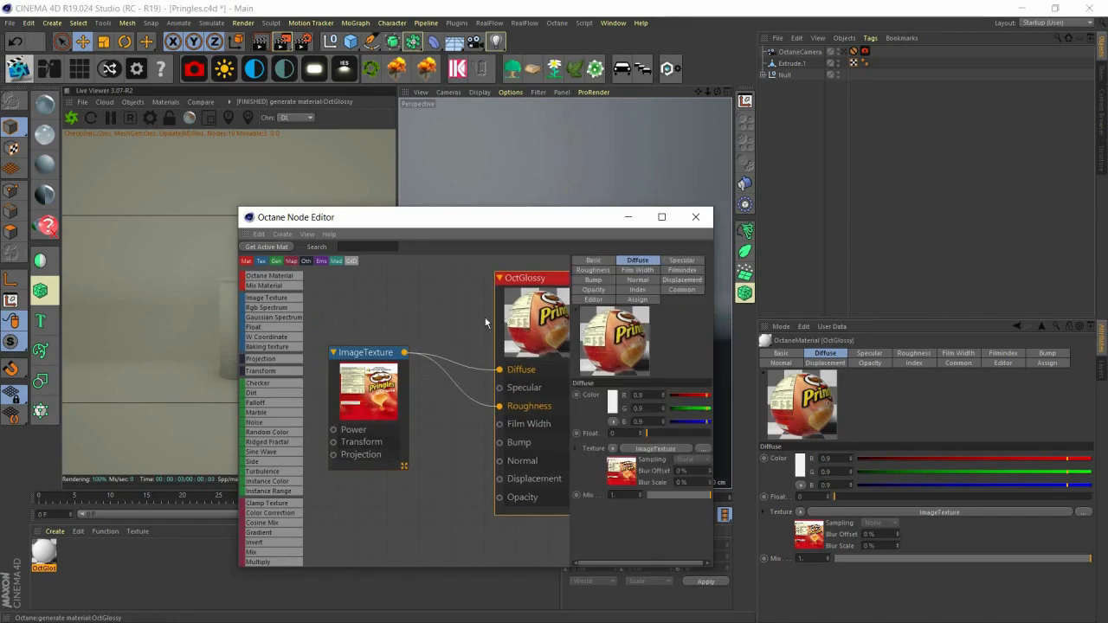
left_click_drag(531, 332, 486, 321)
left_click(682, 260)
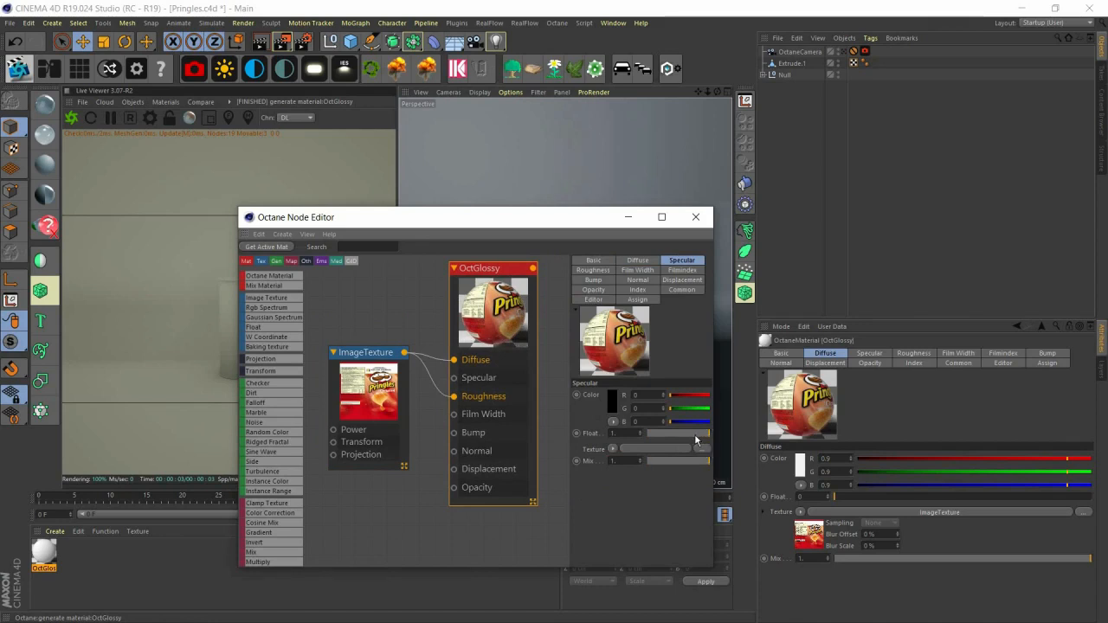
left_click_drag(695, 434, 691, 433)
left_click(647, 433)
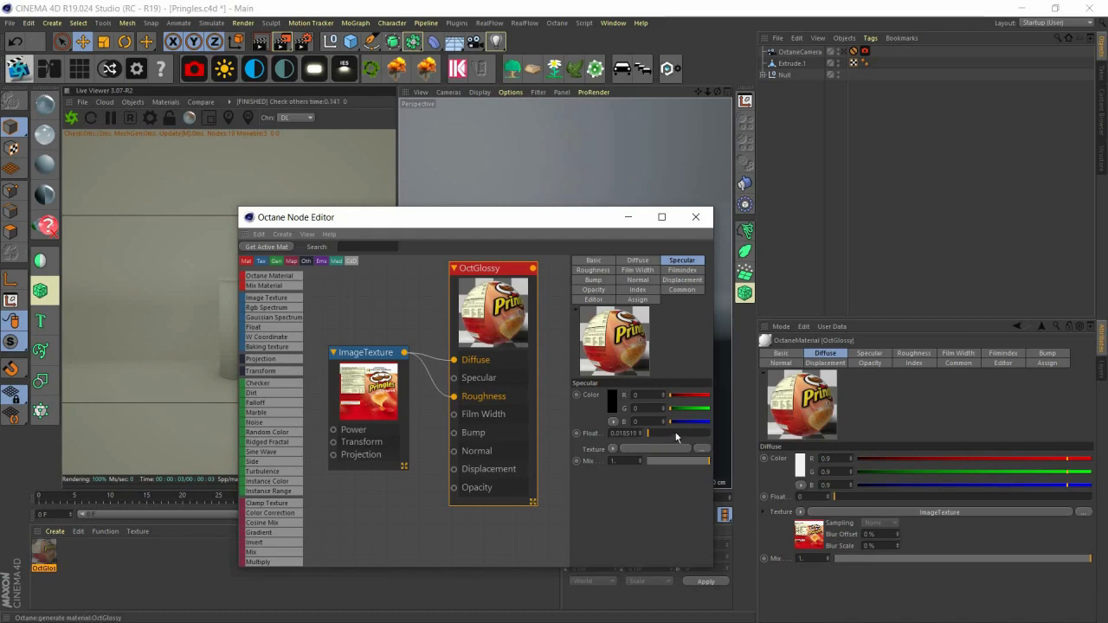
left_click(662, 434)
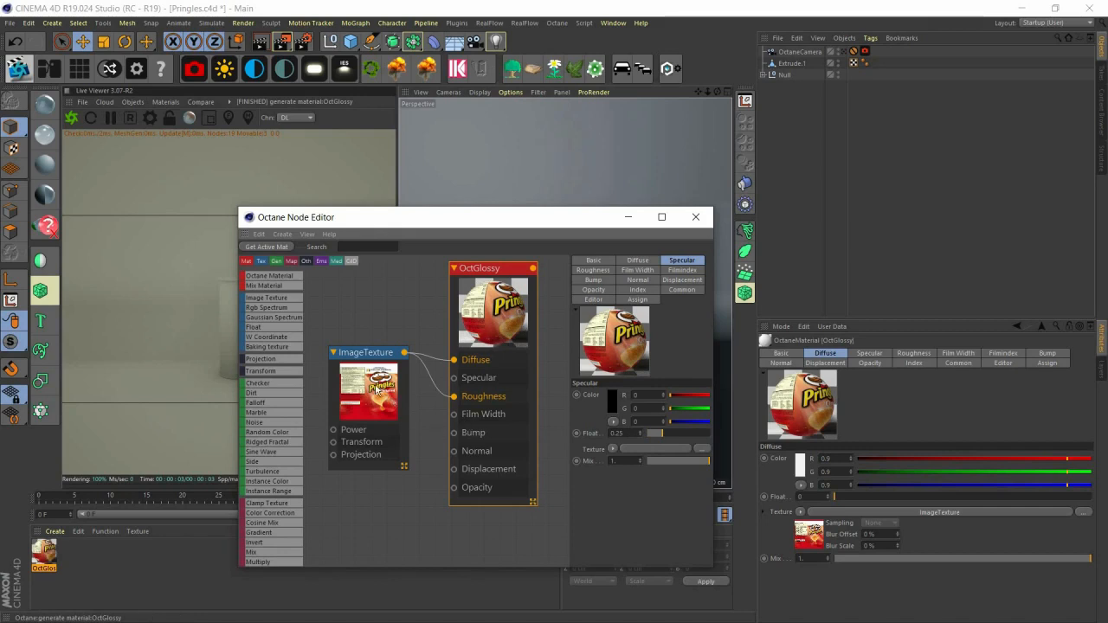
left_click_drag(384, 378, 377, 357)
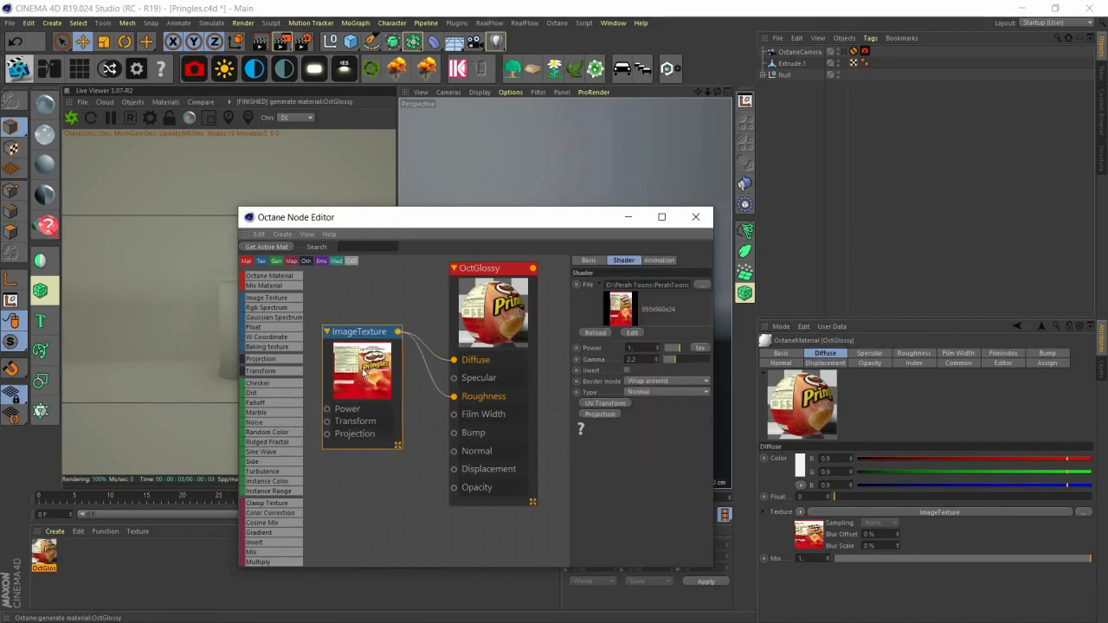
mouse_move(360, 392)
left_mouse_down()
mouse_move(342, 415)
mouse_move(353, 397)
left_mouse_up()
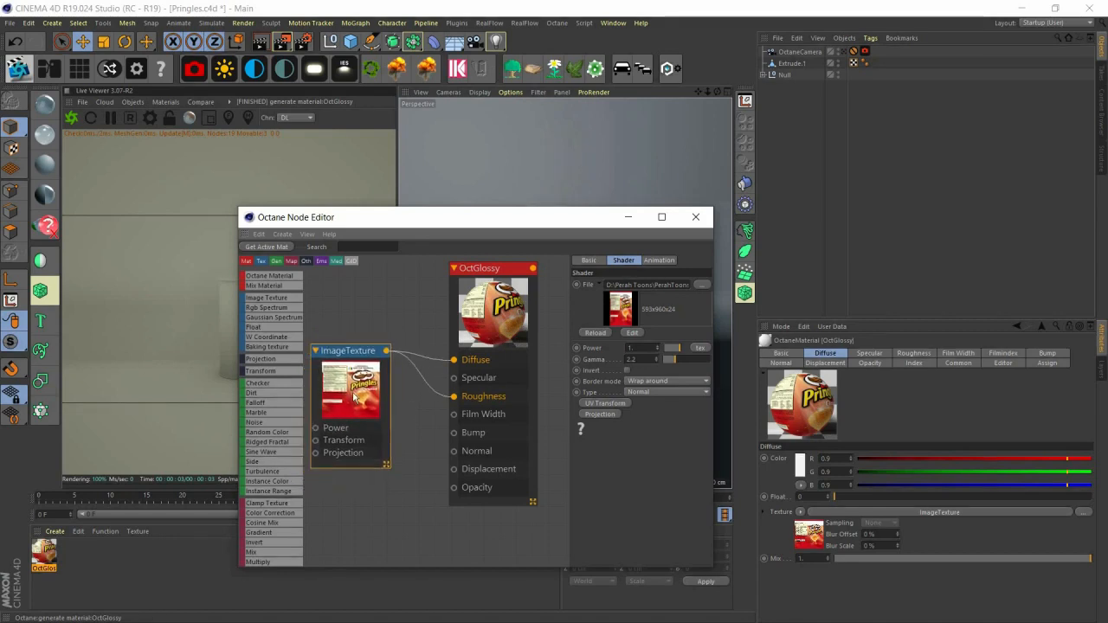
left_click(705, 221)
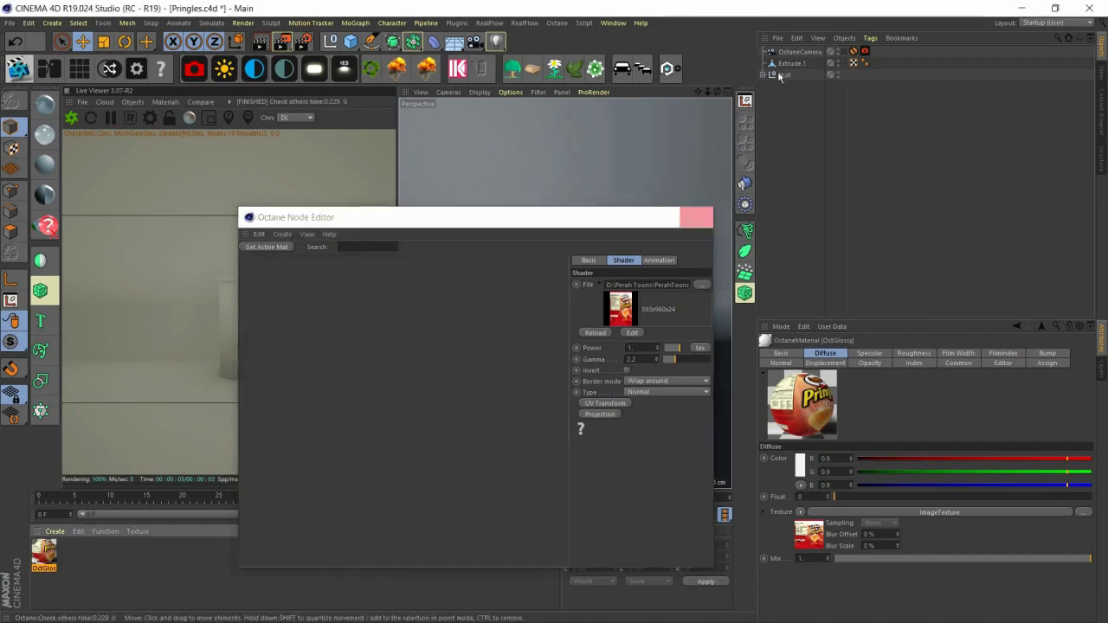
Step: Apply the OctGlossy material to the can's Cylinder object inside the Null and select Cylinder.1
left_click(784, 76)
left_click(763, 75)
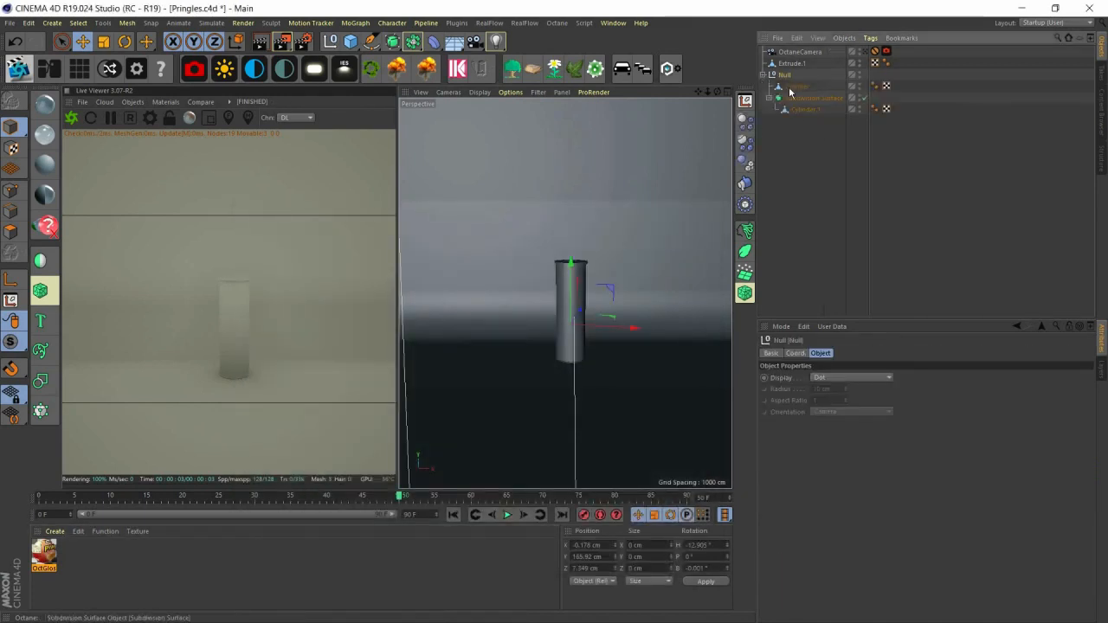
left_click(795, 87)
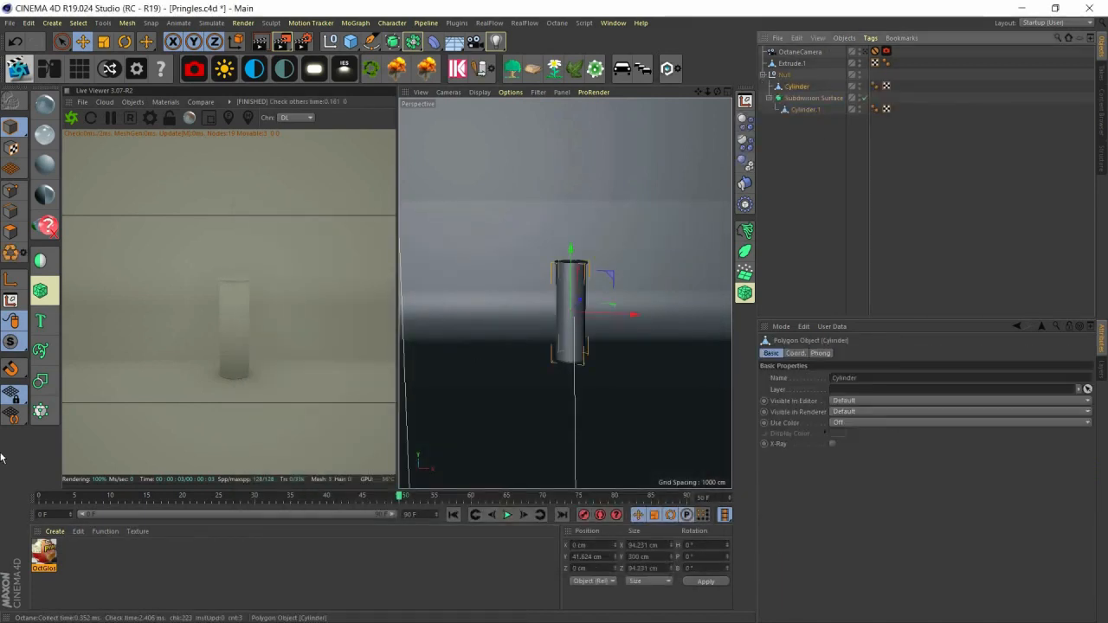
left_click(45, 555)
right_click(47, 556)
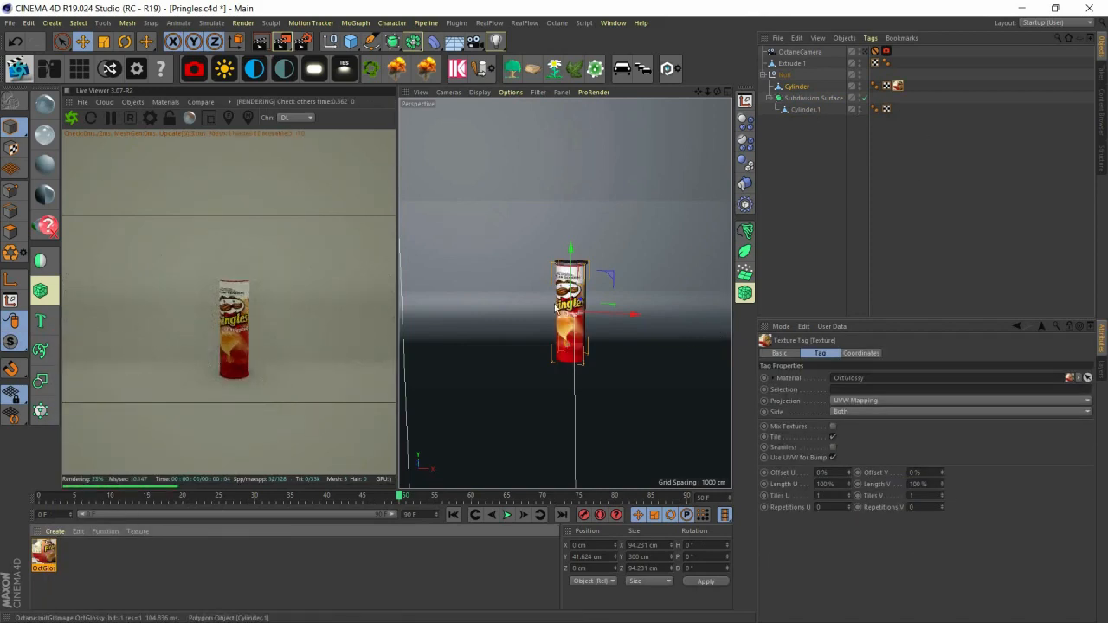
left_click(807, 110)
scroll(547, 327, "up", 5)
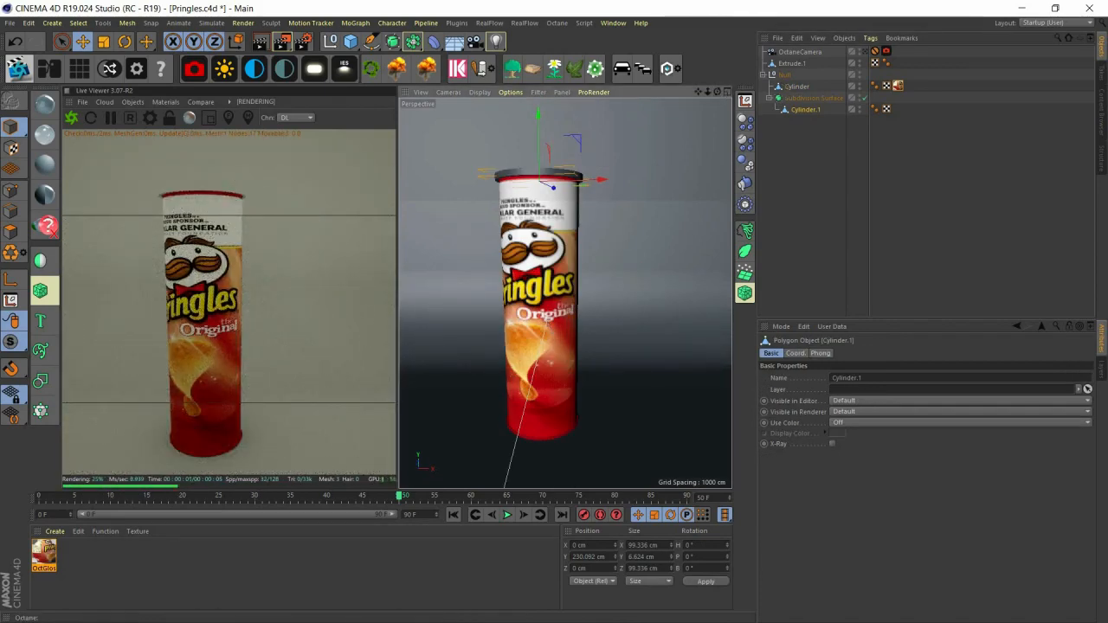
left_click_drag(539, 292, 580, 279, "alt")
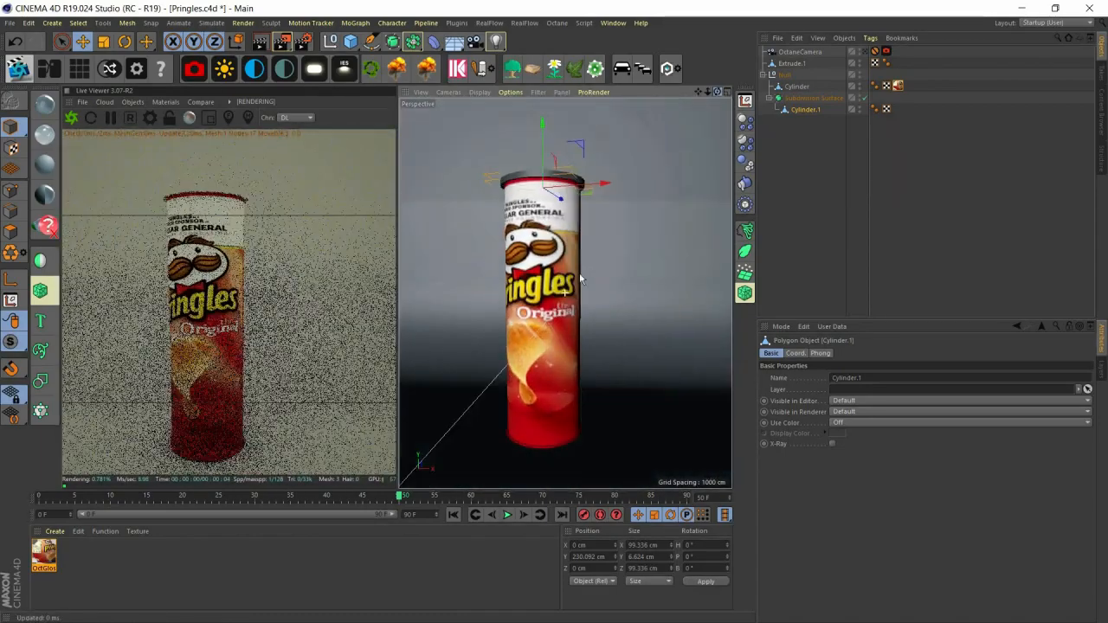
Step: Reopen OctGlossy in the Octane Node Editor and add a UV Transform to the ImageTexture, placing the Transform node below it
double_click(50, 558)
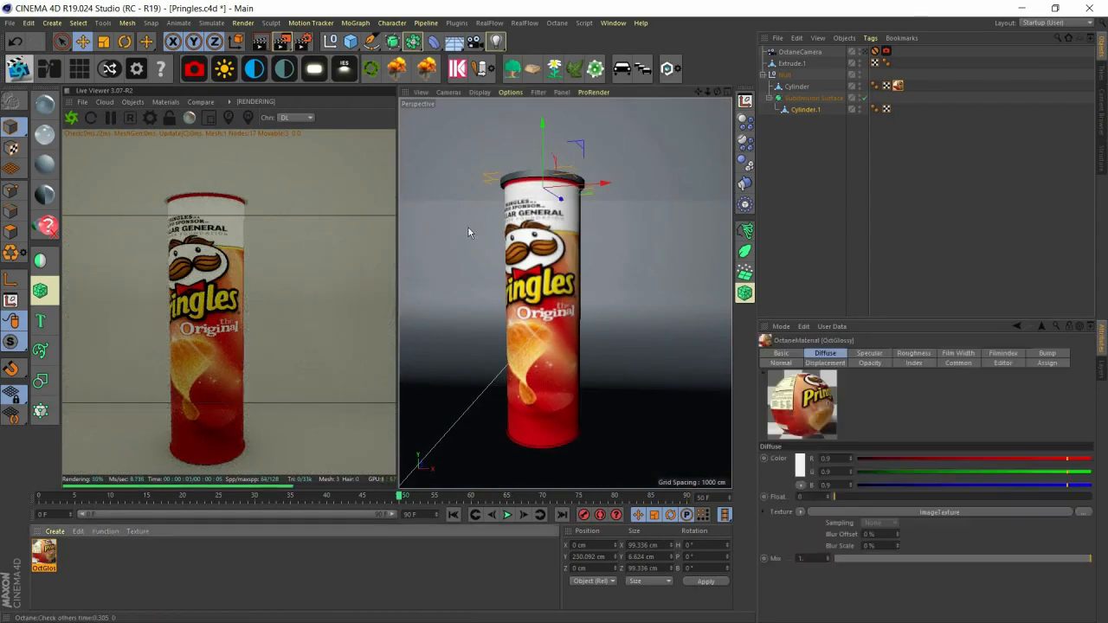
left_click(408, 263)
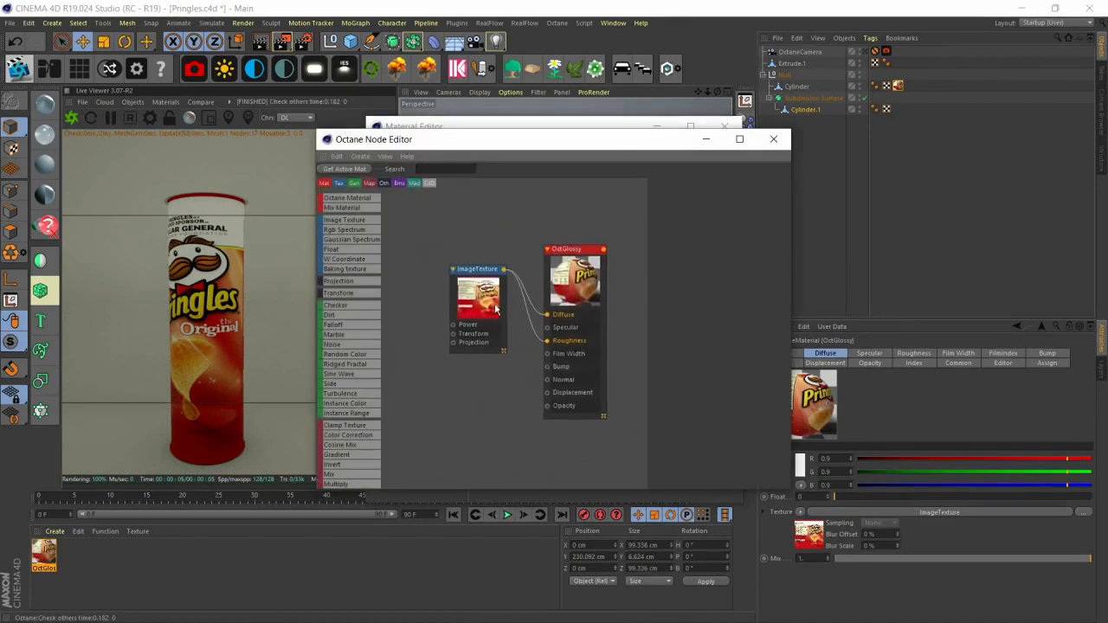
left_click(485, 329)
left_click_drag(486, 328, 468, 359)
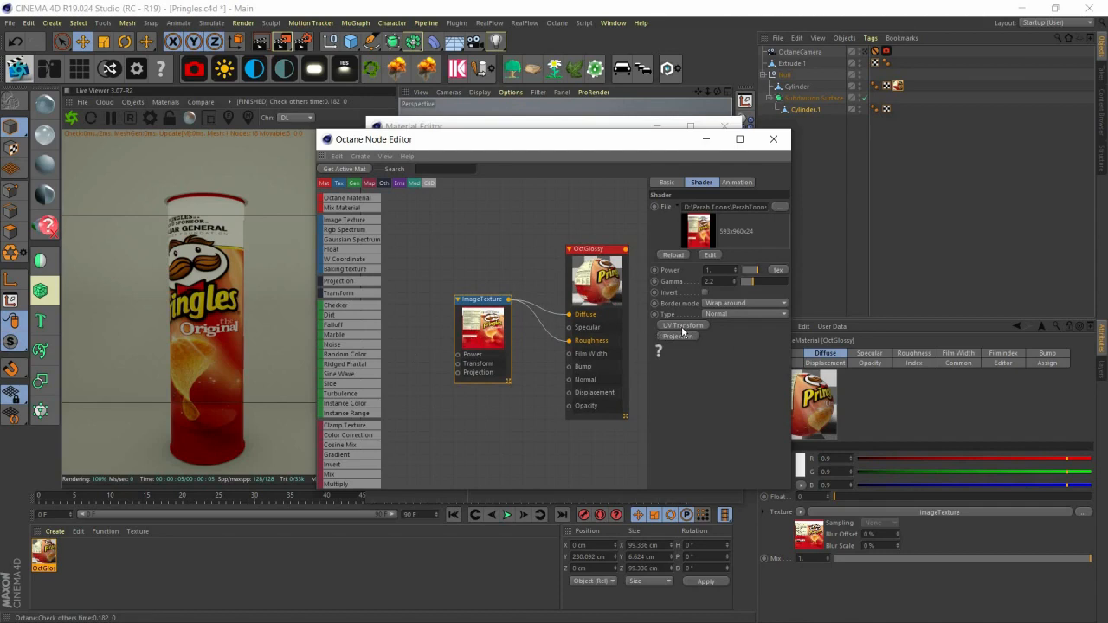
left_click(681, 325)
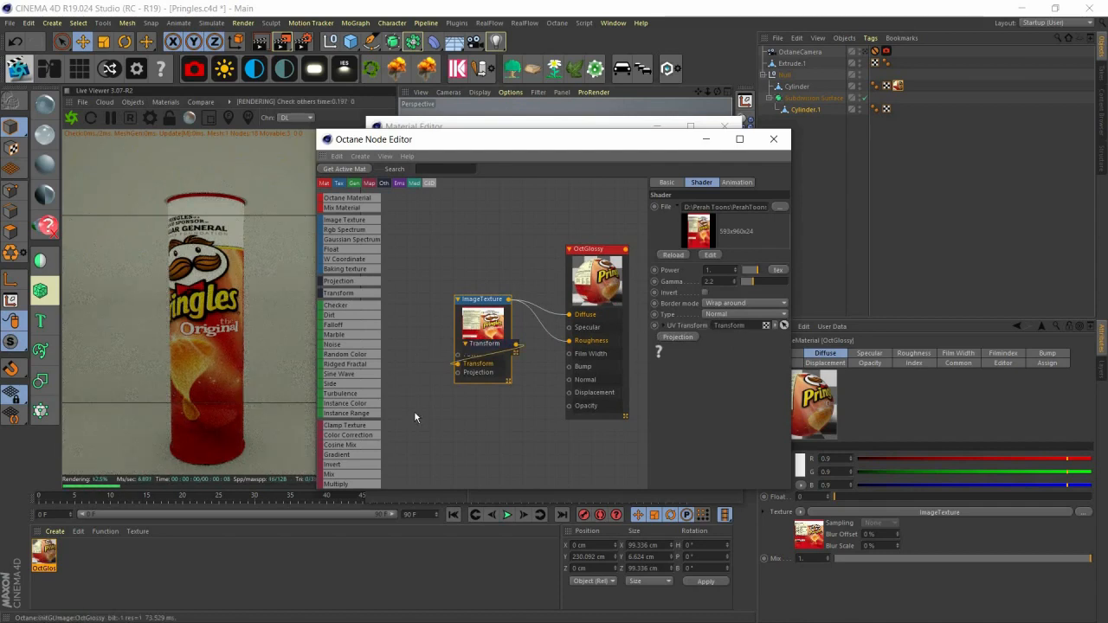
left_click_drag(480, 344, 414, 412)
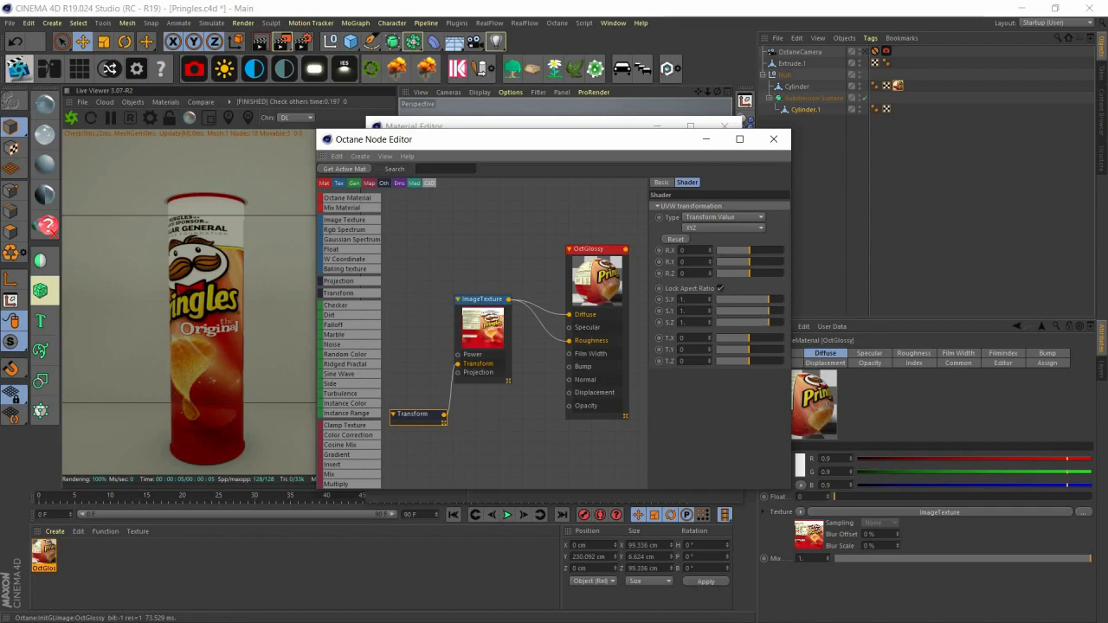
Step: Try scaling the cover texture down with the aspect ratio locked in the Transform node, and undo it
left_click(721, 288)
left_click_drag(758, 304, 746, 304)
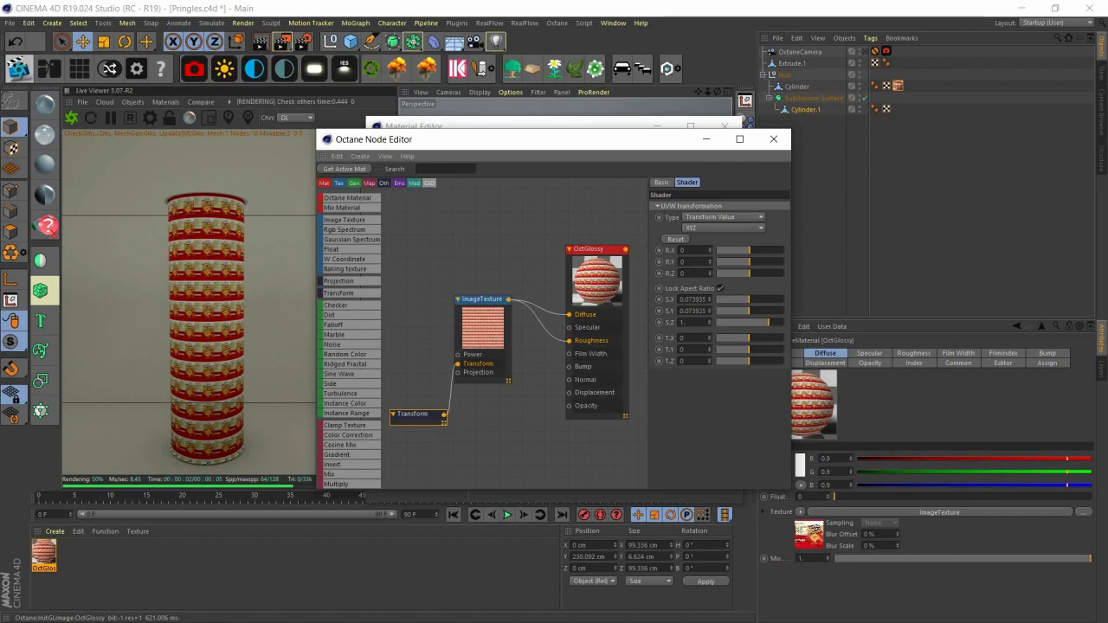
key("ctrl+z")
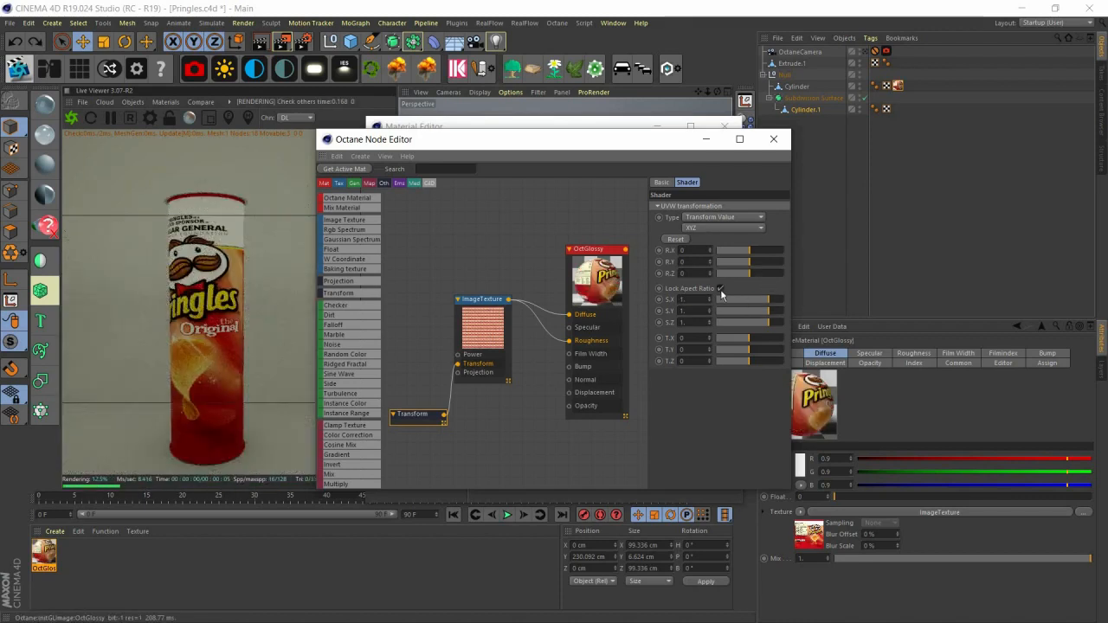
Step: Turn off Lock Aspect Ratio in the Transform node and set its S.X scale to 0.5
left_click(720, 289)
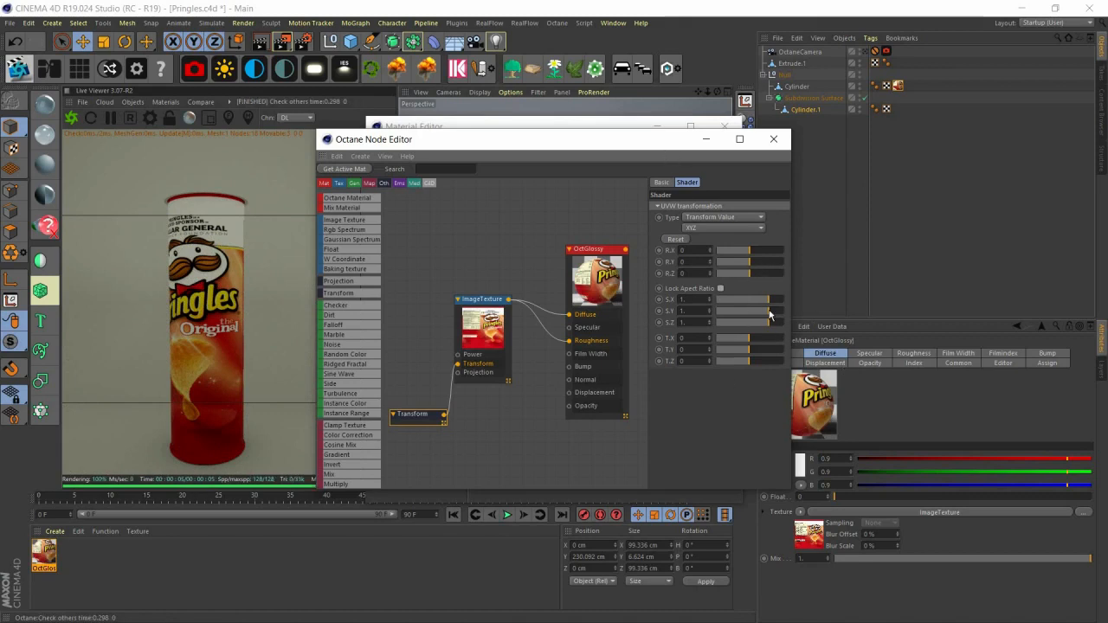
left_click_drag(763, 314, 774, 317)
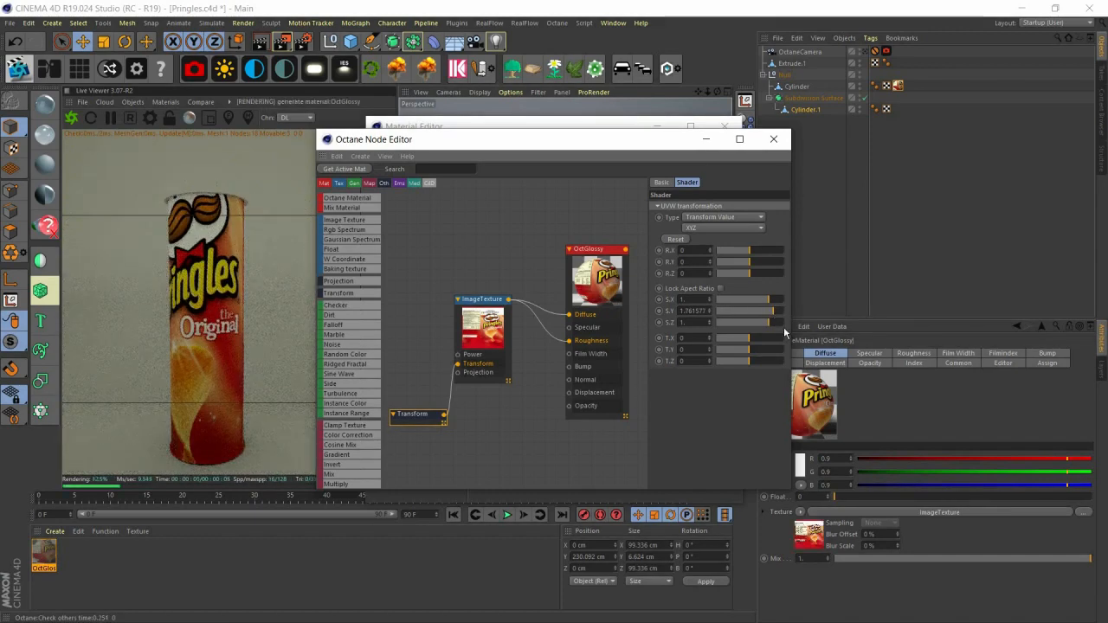
key("ctrl+z")
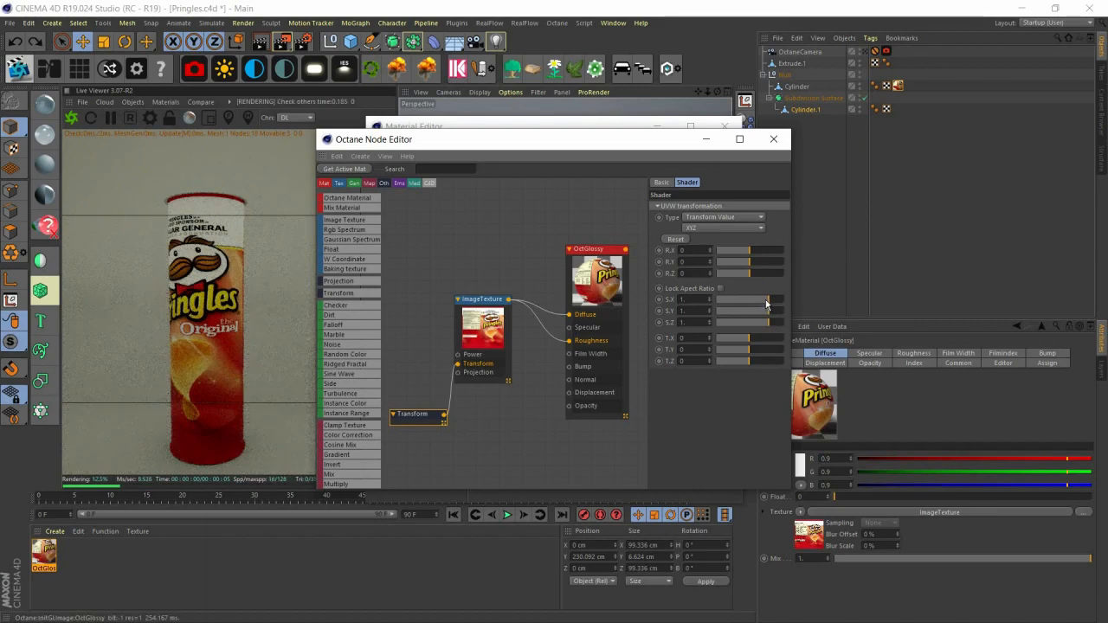
left_click_drag(768, 302, 655, 305)
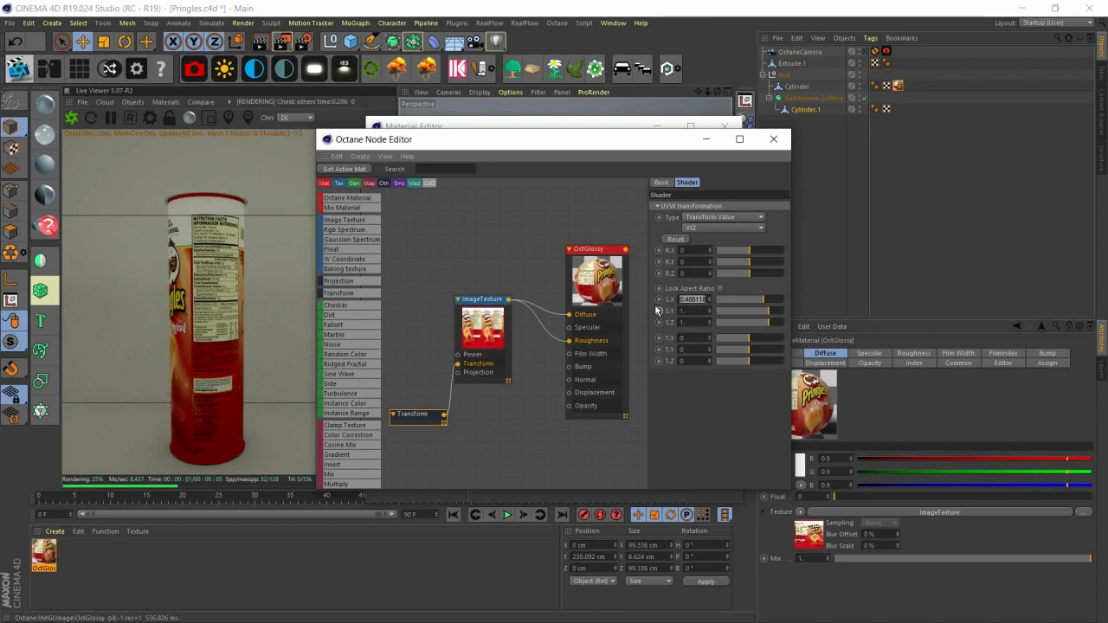
type("0.5")
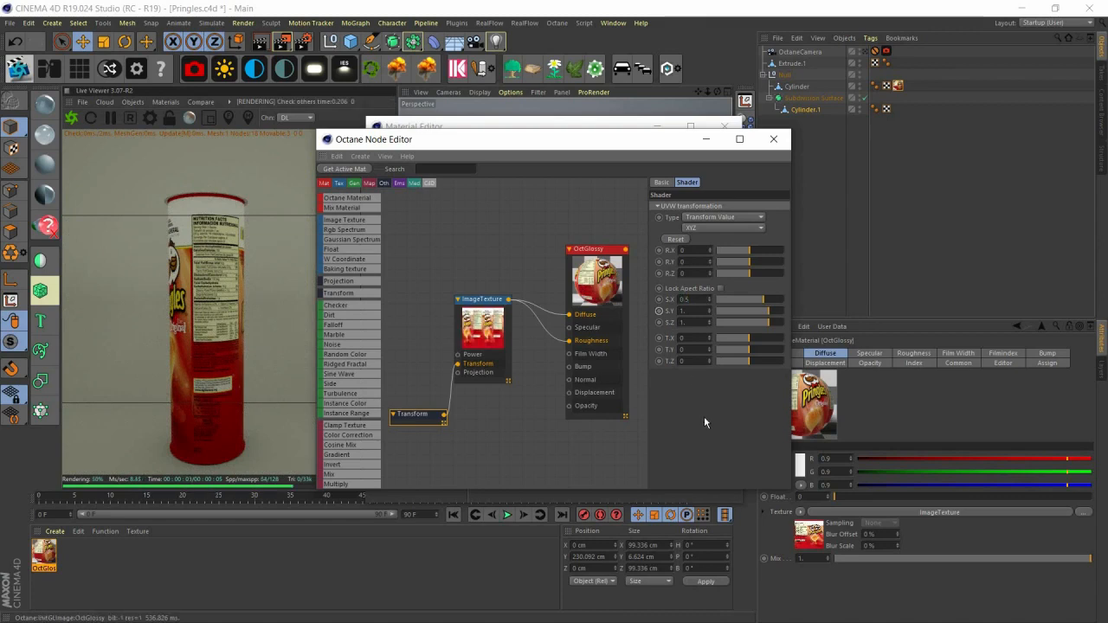
key("Return")
left_click_drag(624, 140, 615, 162)
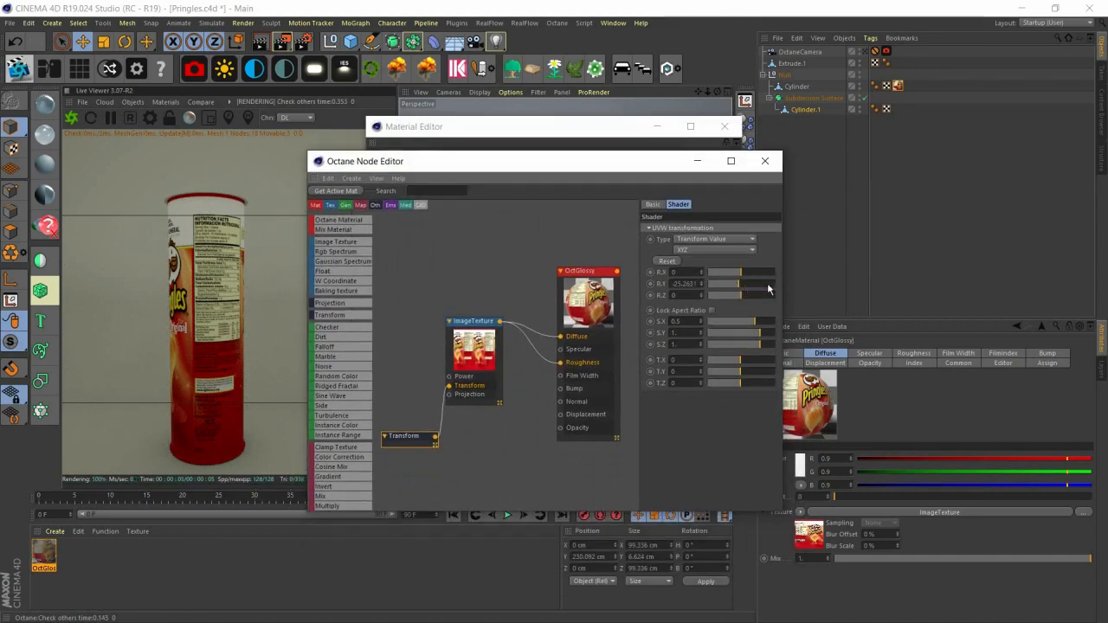
Step: Try rotating the cover texture about its X, Y and Z axes in the Transform node, and undo each rotation
left_click_drag(744, 288, 764, 276)
key("ctrl+z")
key("ctrl+z")
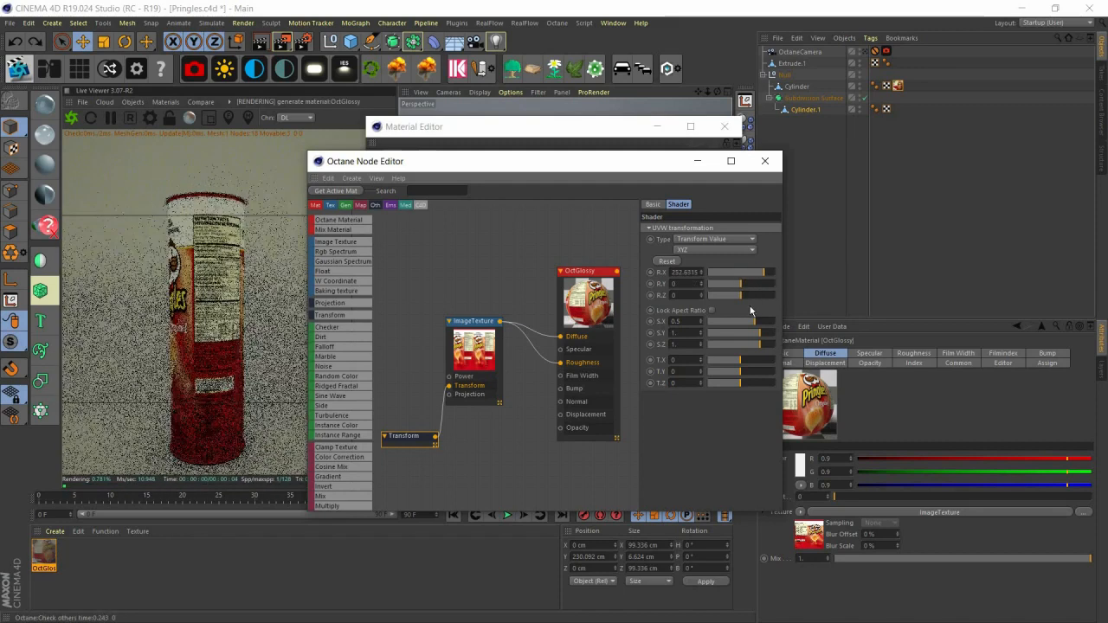
left_click(752, 295)
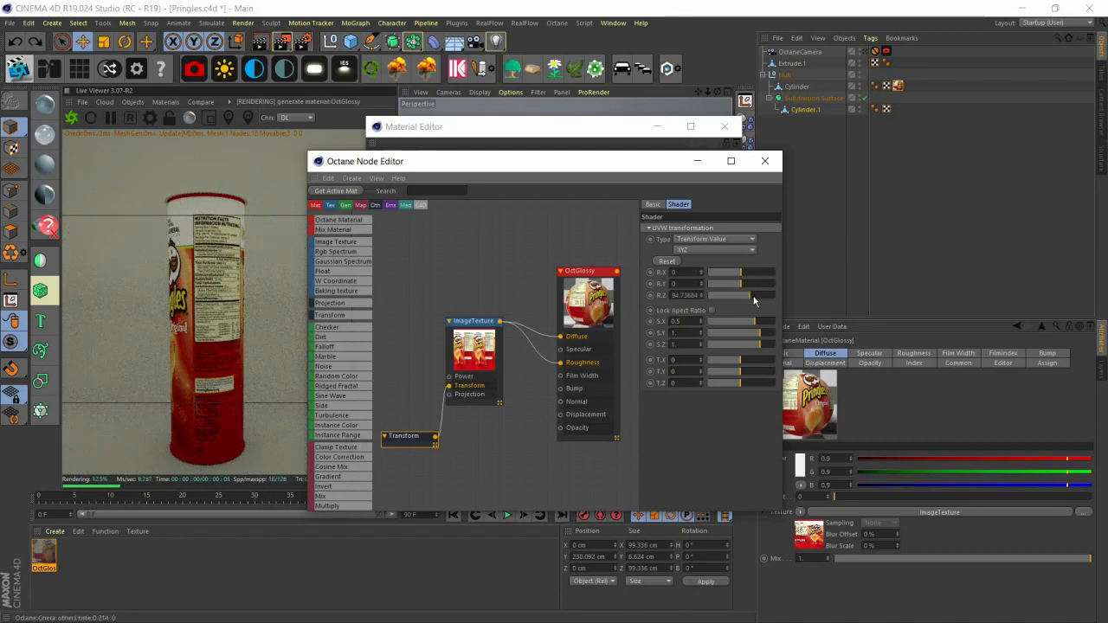
key("ctrl+z")
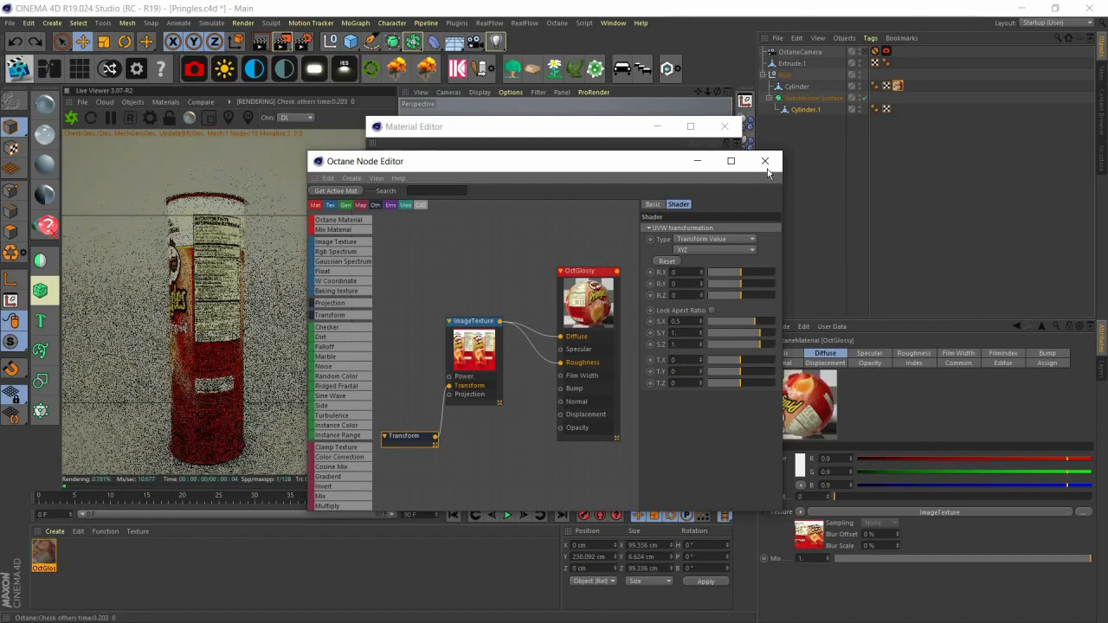
Step: Close the node and material editors and rotate the Cylinder object's heading to about 77.6° so the Pringles logo faces front
left_click(764, 161)
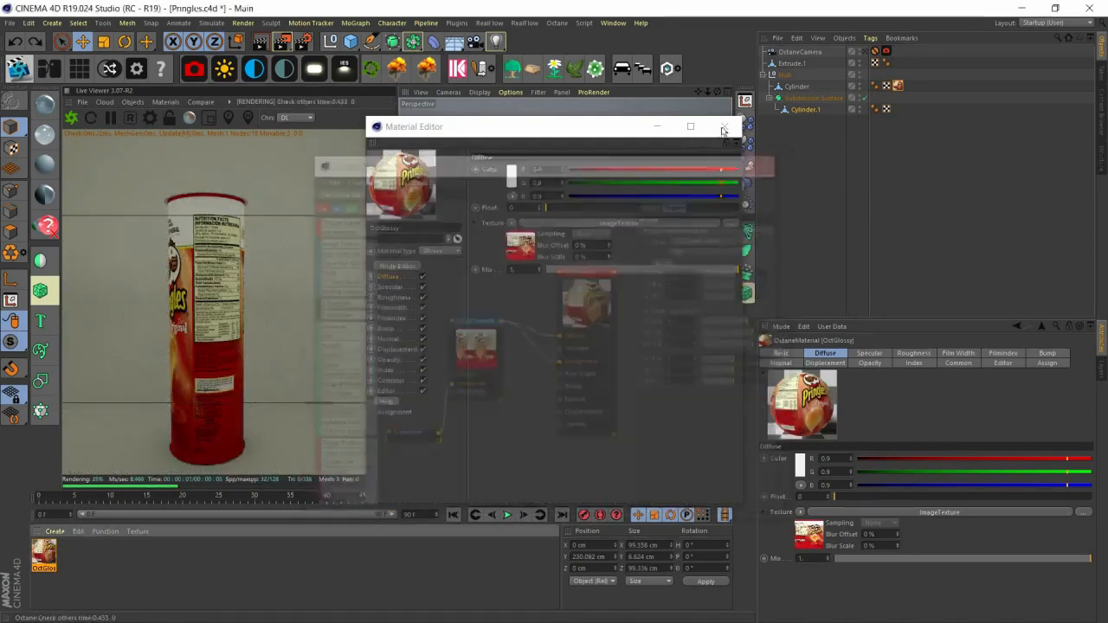
left_click(725, 127)
left_click(796, 86)
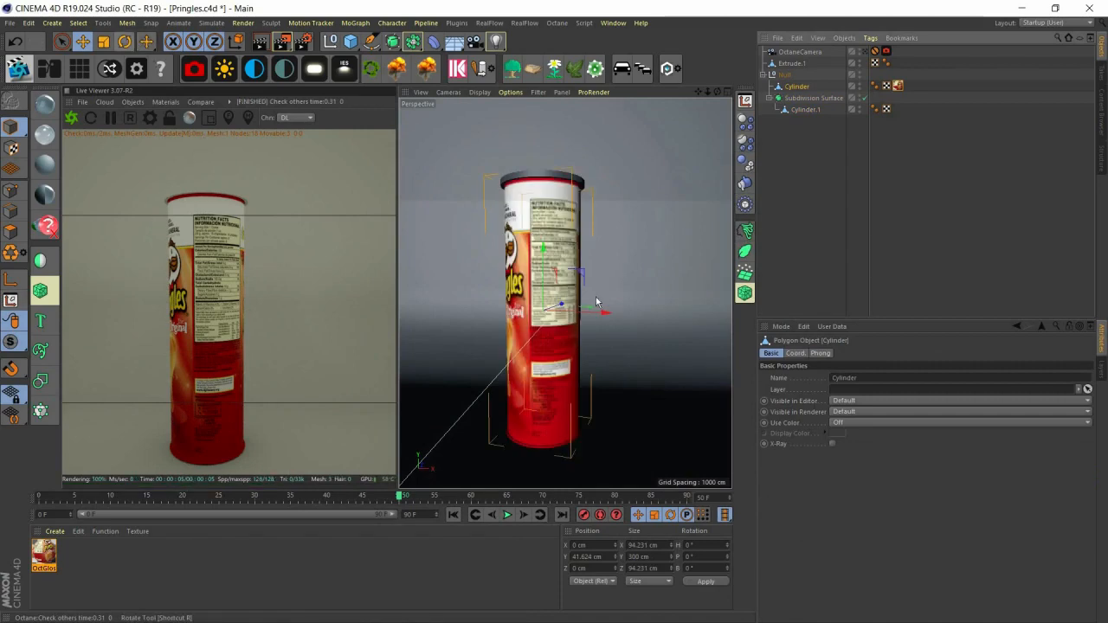
key("r")
mouse_move(551, 321)
left_mouse_down()
mouse_move(655, 316)
mouse_move(593, 324)
mouse_move(628, 334)
left_mouse_up()
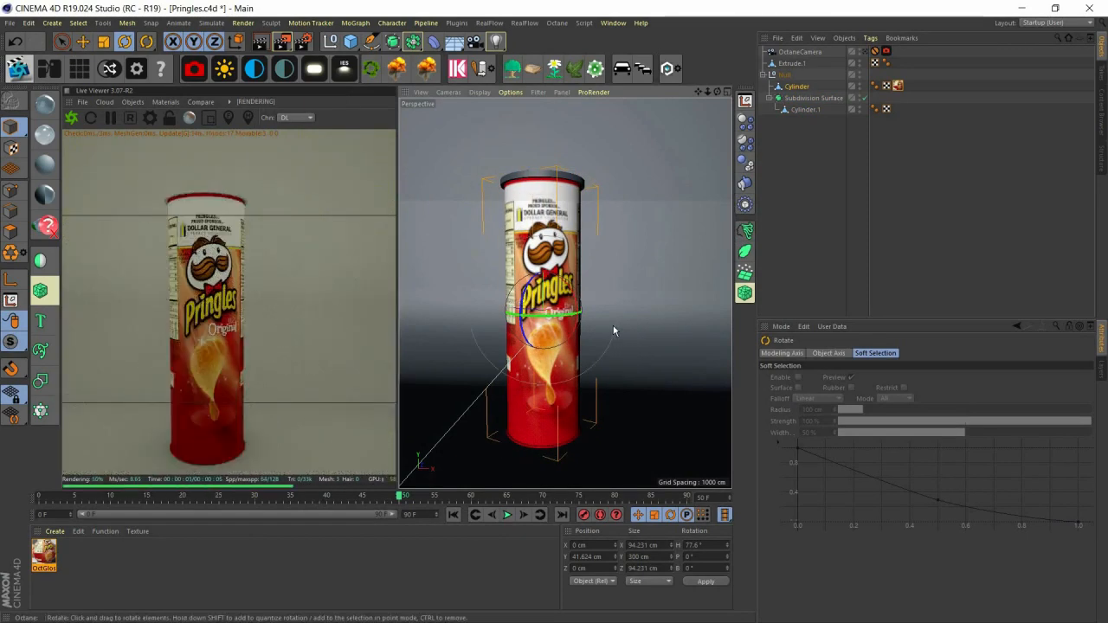
left_click(797, 87)
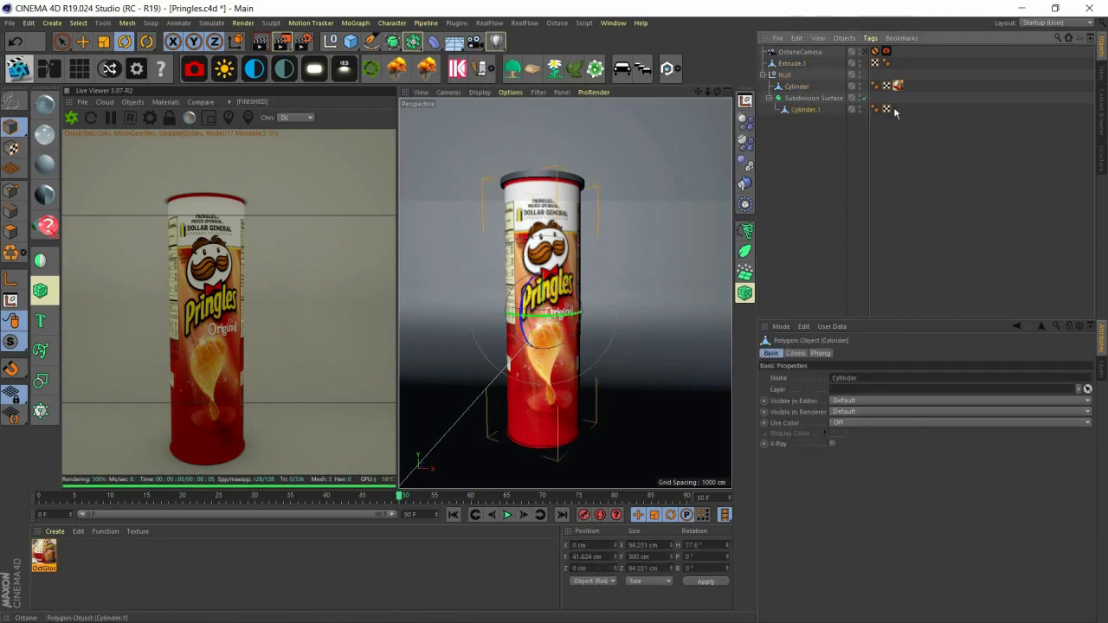
Step: Hide the lid object Cylinder.1 in both the editor and the render, then select Cylinder and show the can's open interior
left_click(861, 111)
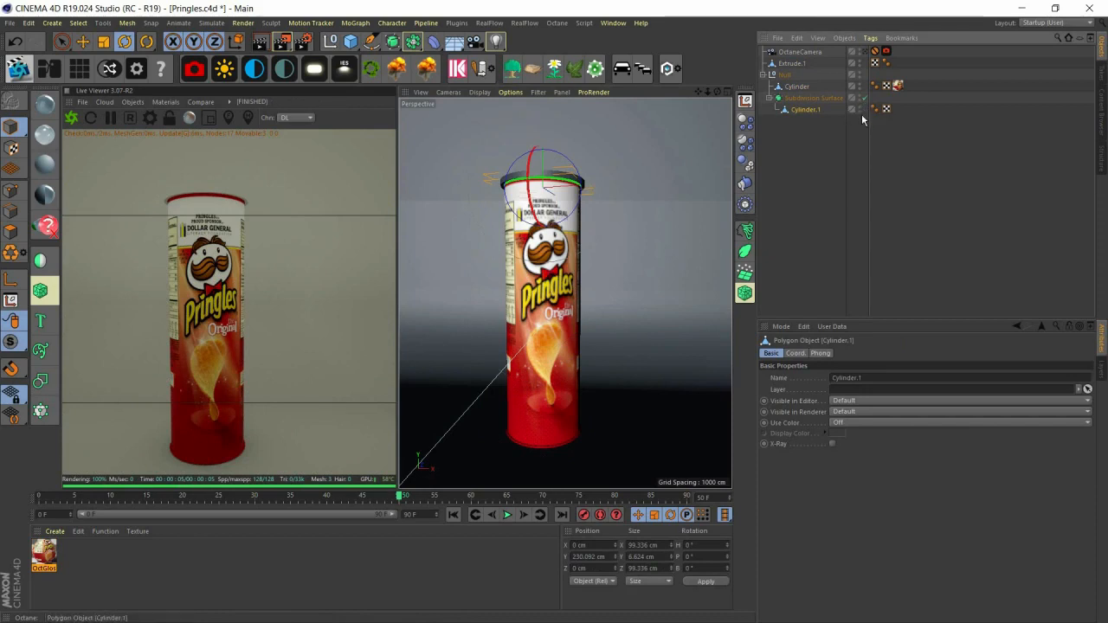
double_click(859, 109, "alt")
left_click(784, 148)
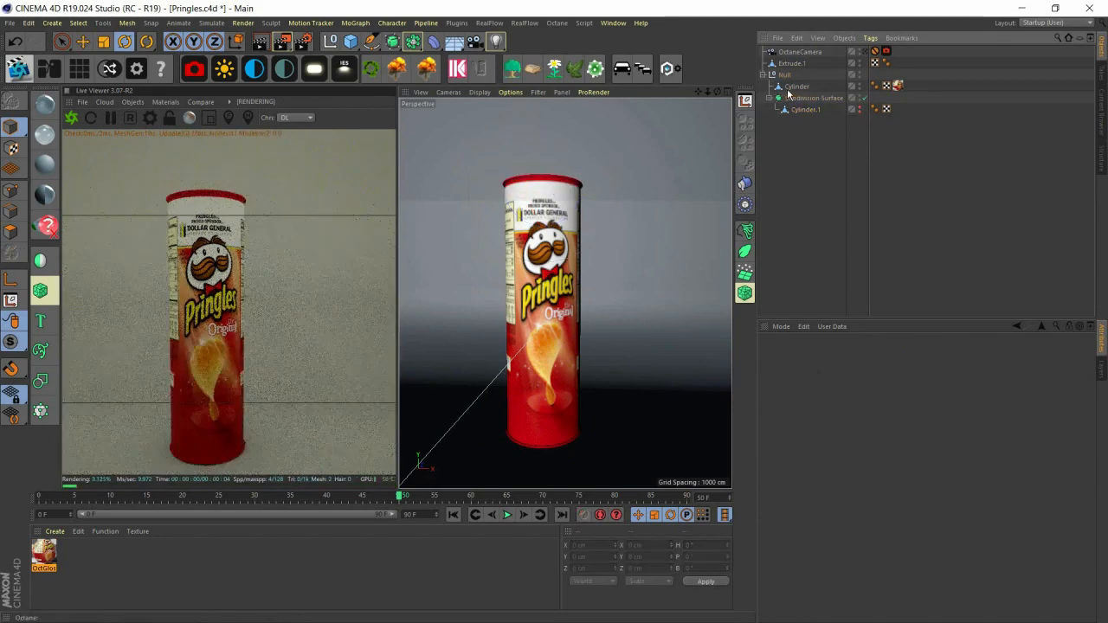
left_click(543, 175)
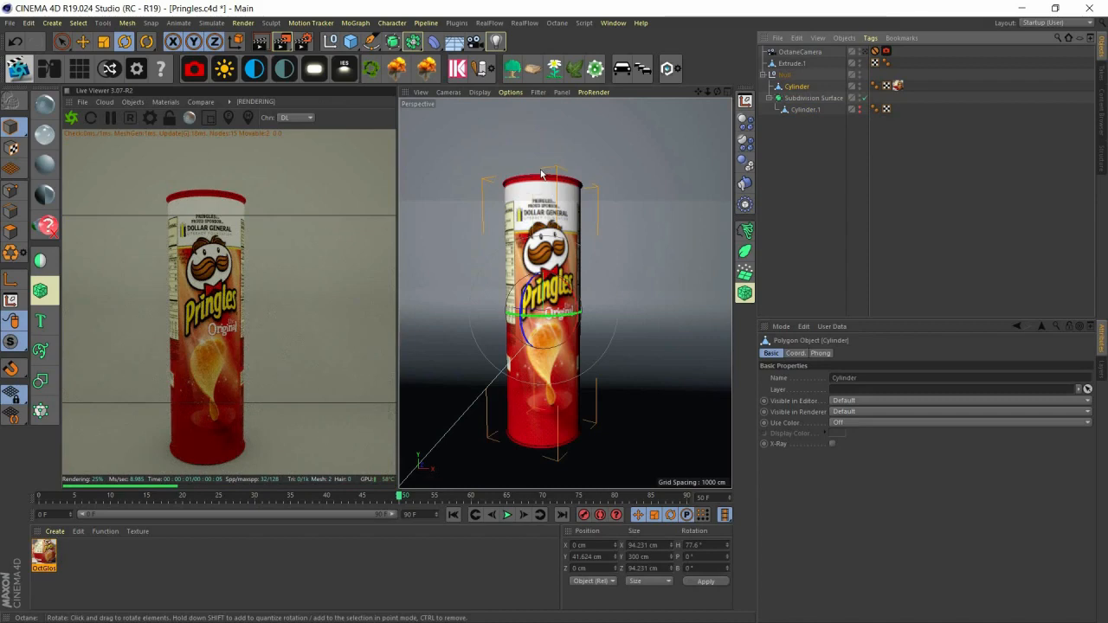
scroll(535, 175, "up", 10)
scroll(536, 175, "down", 6)
scroll(536, 175, "up", 3)
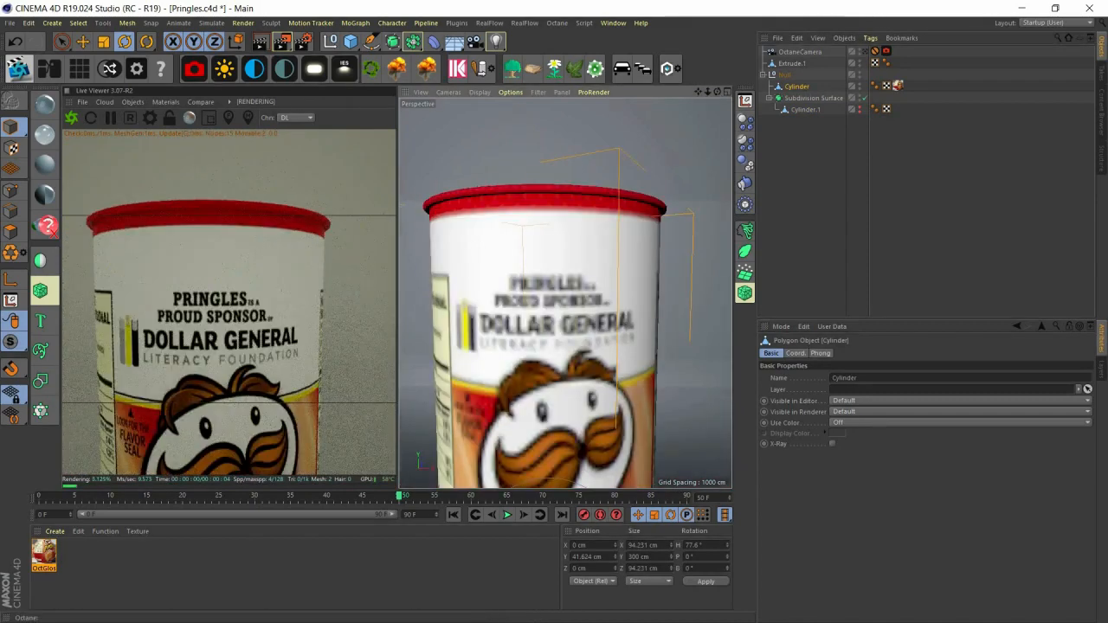
left_click_drag(717, 92, 724, 184)
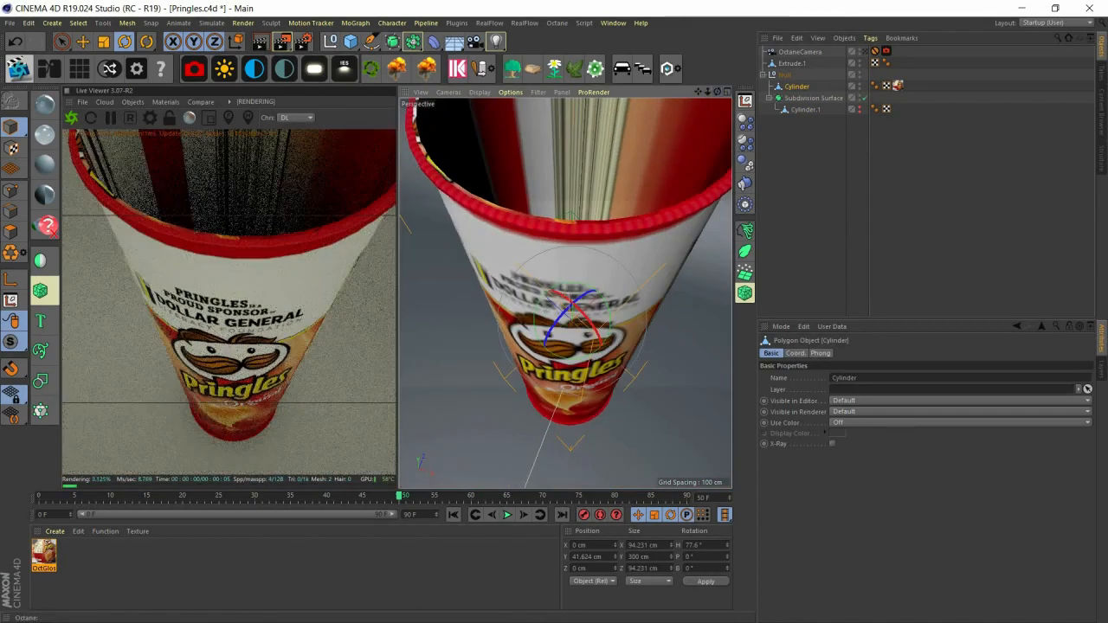
left_click_drag(697, 92, 692, 117)
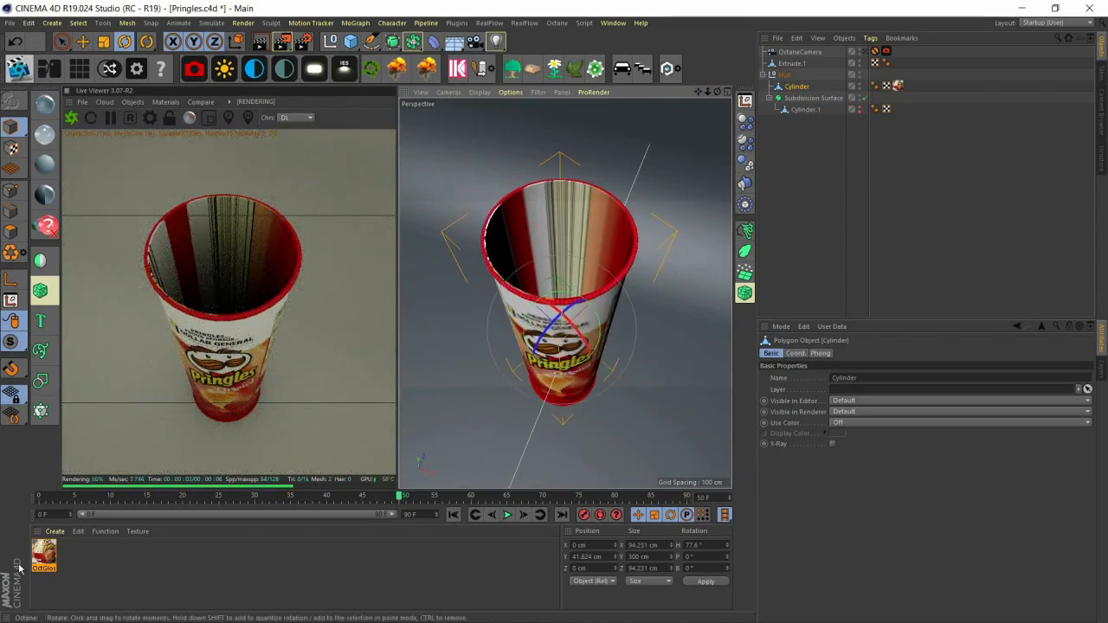
scroll(19, 569, "up", 2)
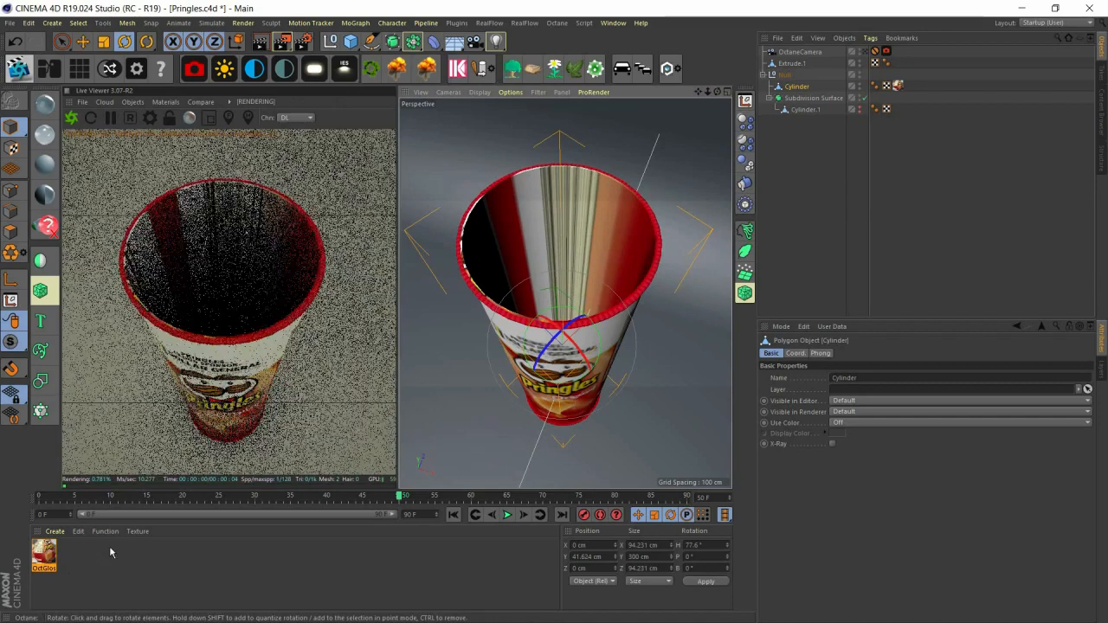
Step: Create a new Octane glossy material and open it in the Octane Node Editor
left_click(46, 103)
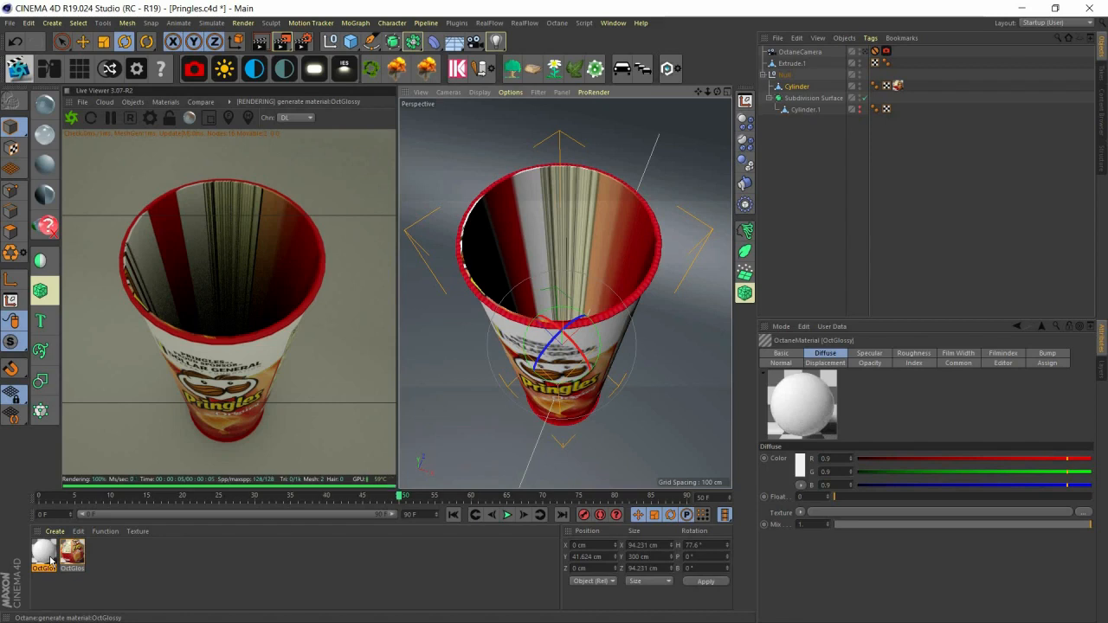
double_click(44, 552)
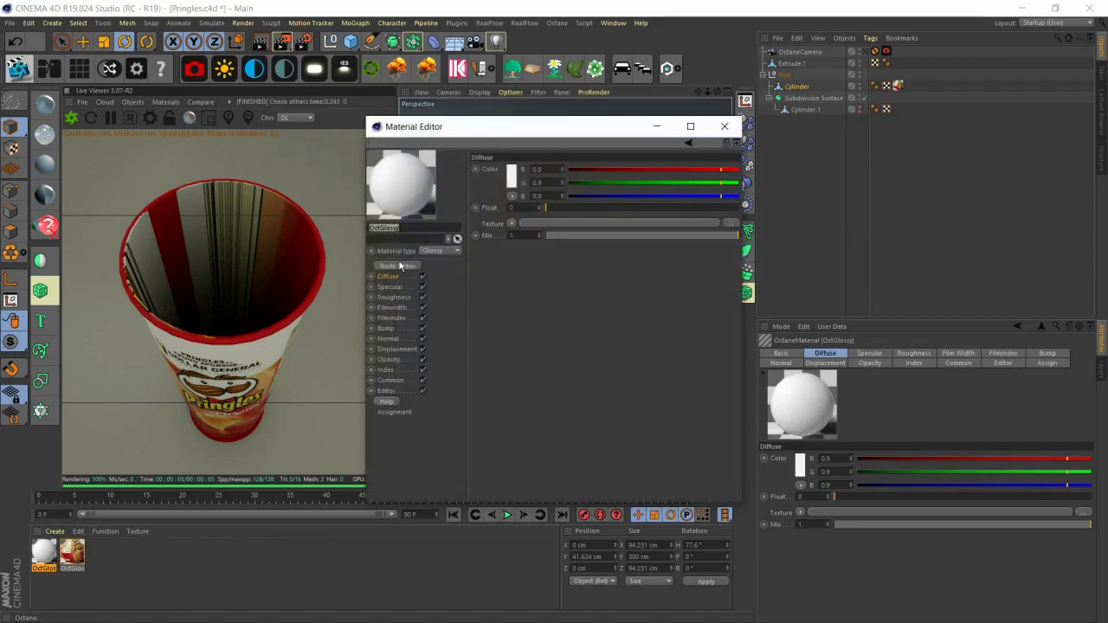
left_click(513, 177)
left_click_drag(562, 128, 628, 196)
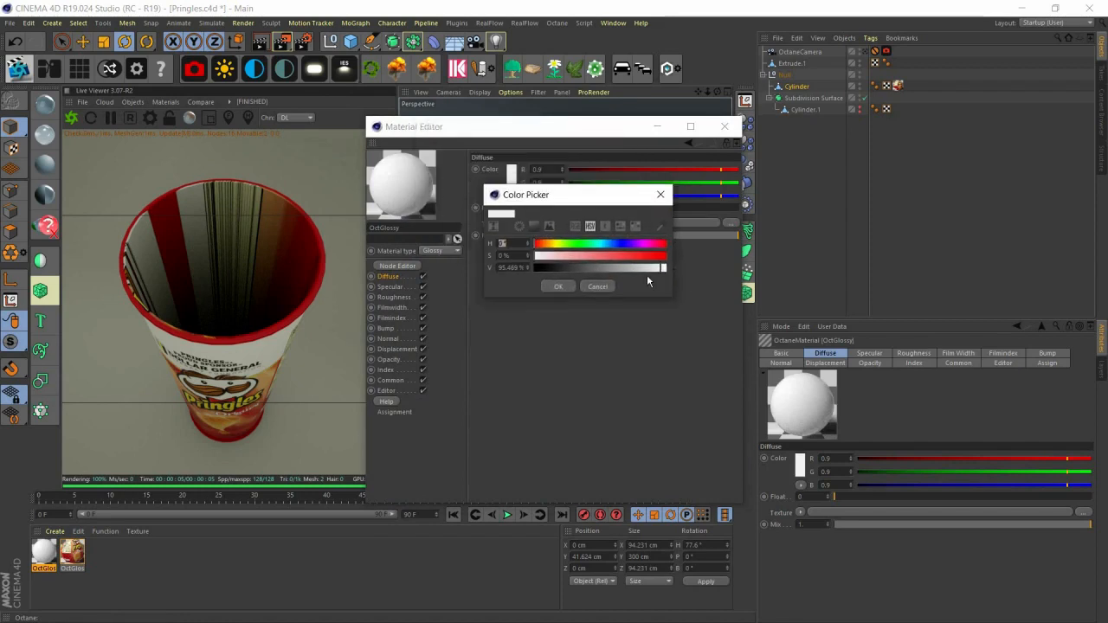
left_click(397, 265)
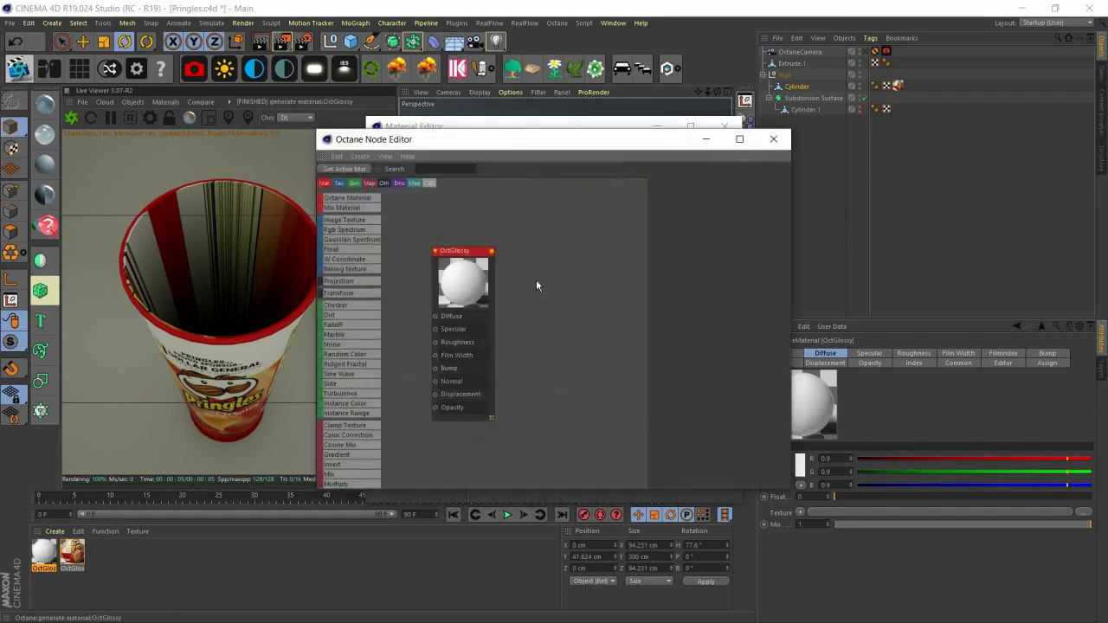
Step: Move the new OctGlossy node aside and add an Rgb Spectrum node beside it
scroll(536, 279, "down", 1)
left_click_drag(464, 261, 572, 218)
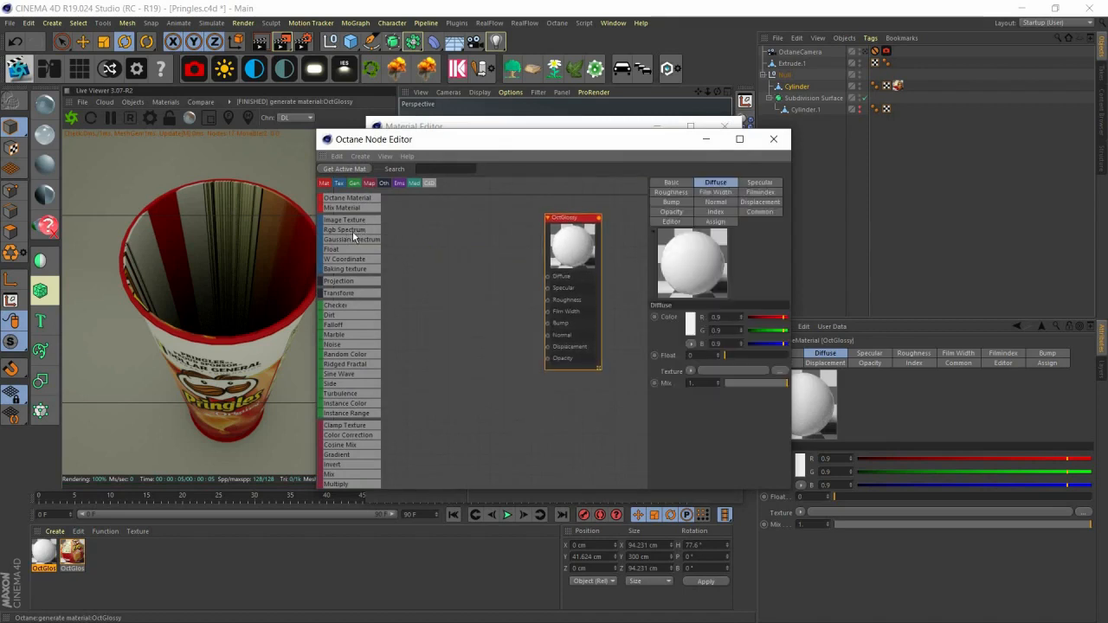
left_click_drag(353, 230, 469, 280)
left_click_drag(464, 275, 446, 271)
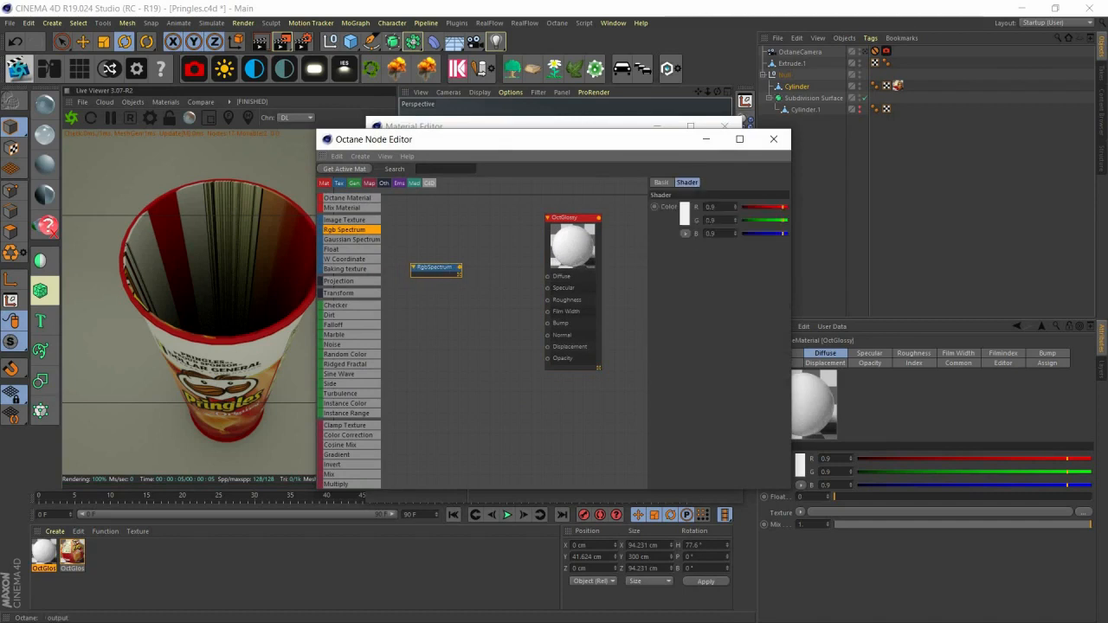
Step: Give the RgbSpectrum node a pale yellow colour with hue 55° and connect it to the material's Diffuse input
left_click(685, 213)
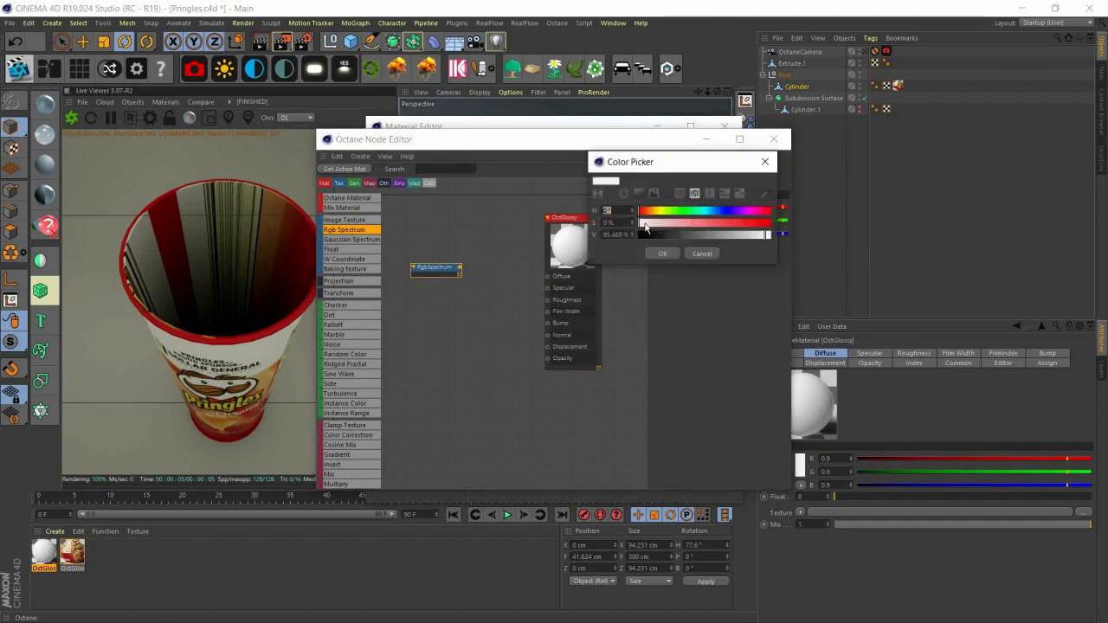
left_click_drag(650, 224, 661, 224)
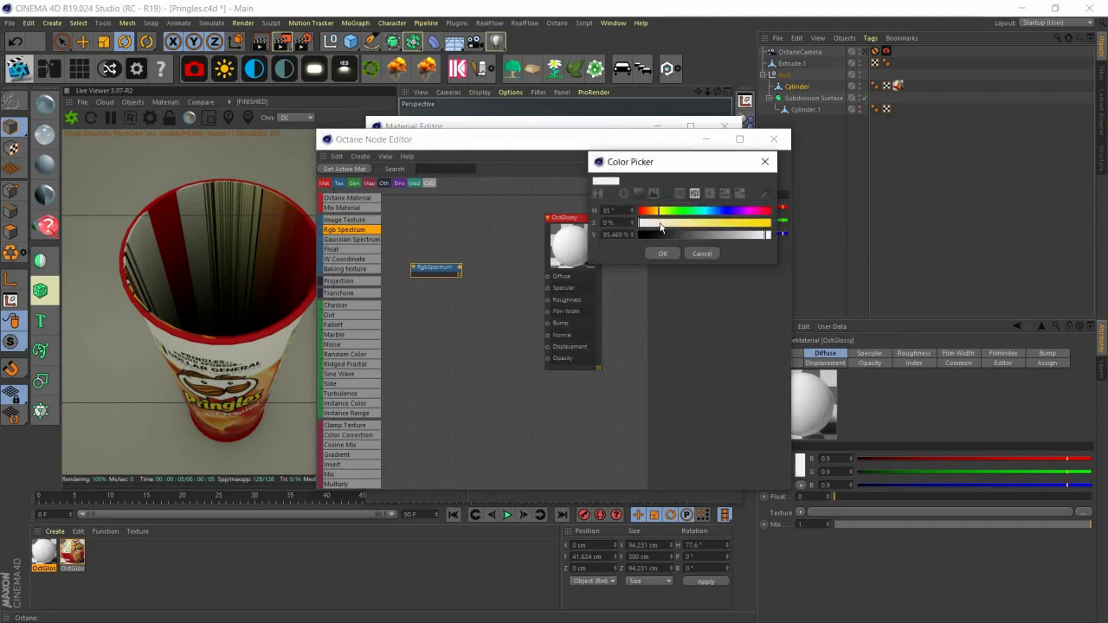
left_click(767, 242)
left_click(659, 253)
left_click_drag(460, 269, 559, 277)
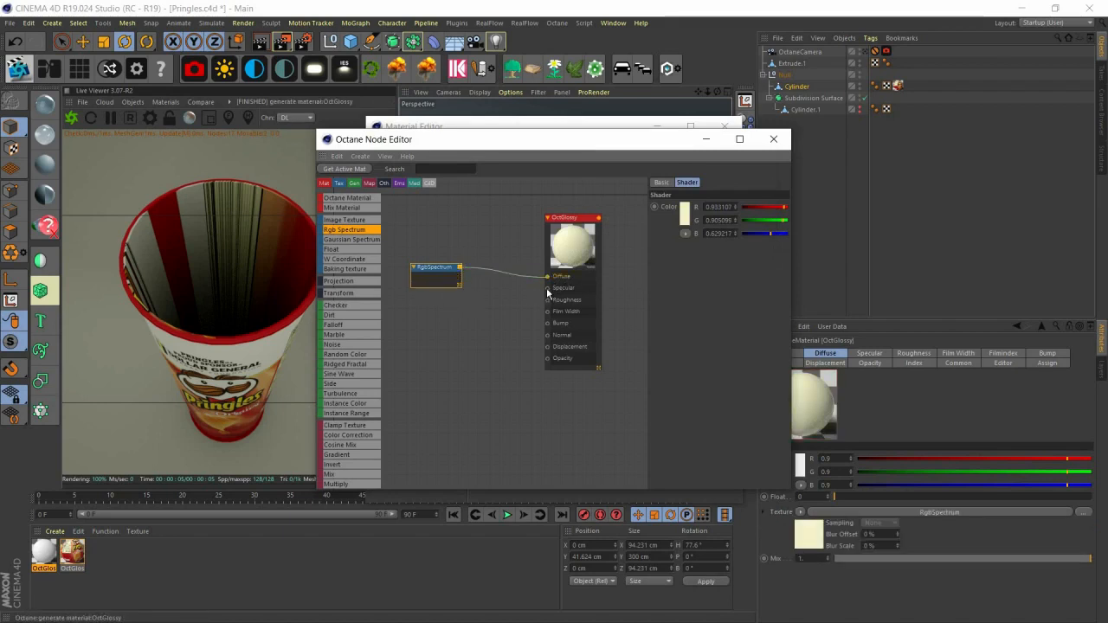
Step: Set the new glossy material's Specular float to about 0.66 and raise its Roughness float slightly
left_click(601, 295)
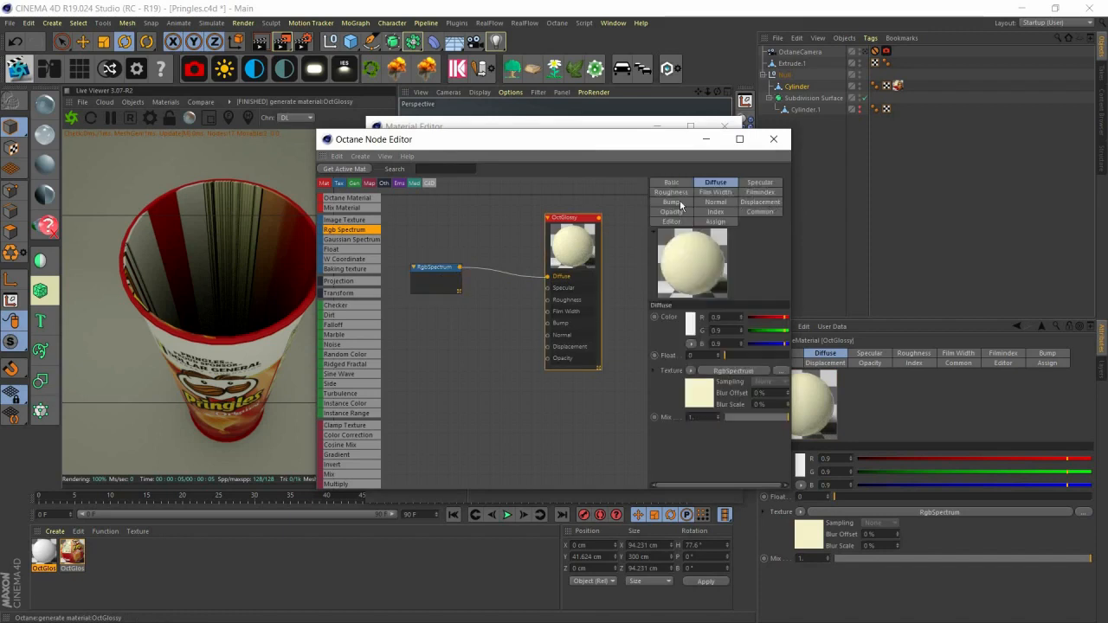
left_click(760, 183)
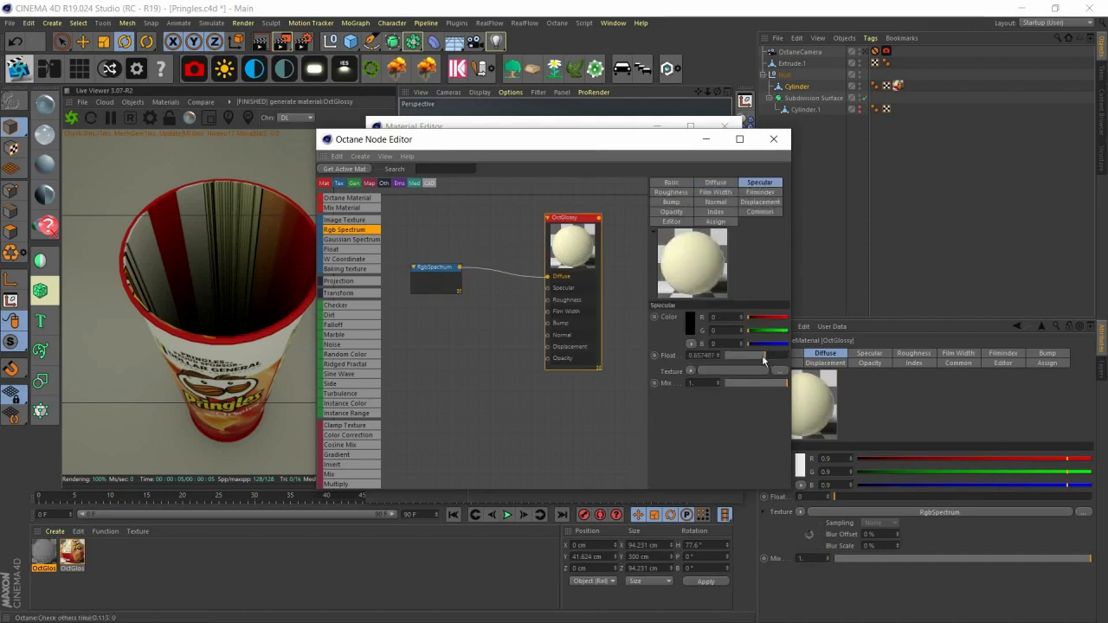
left_click(762, 355)
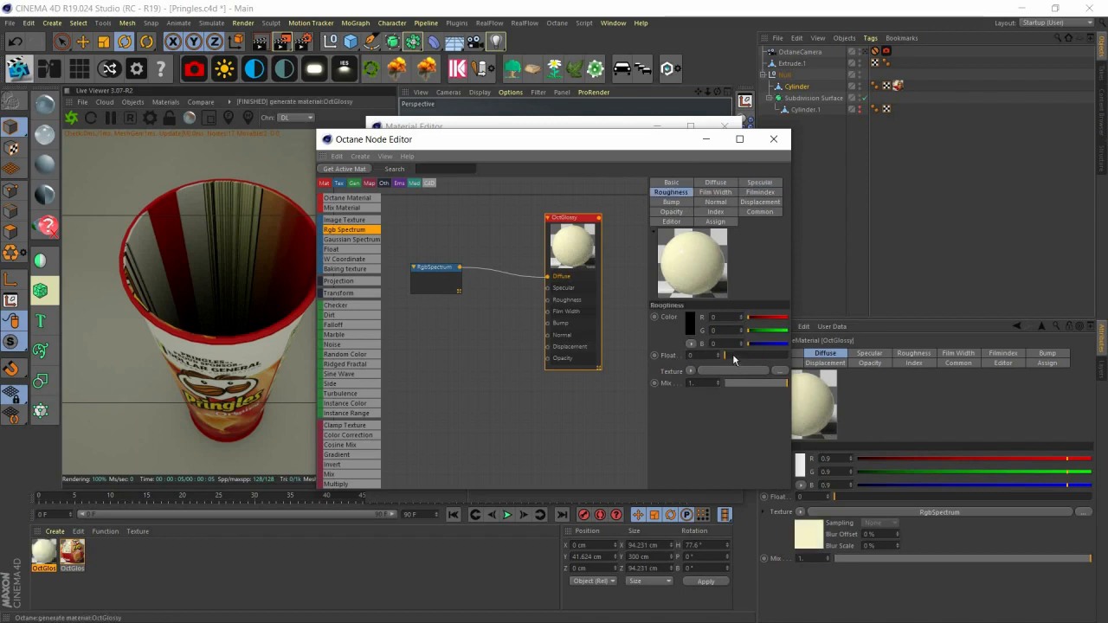
left_click(736, 355)
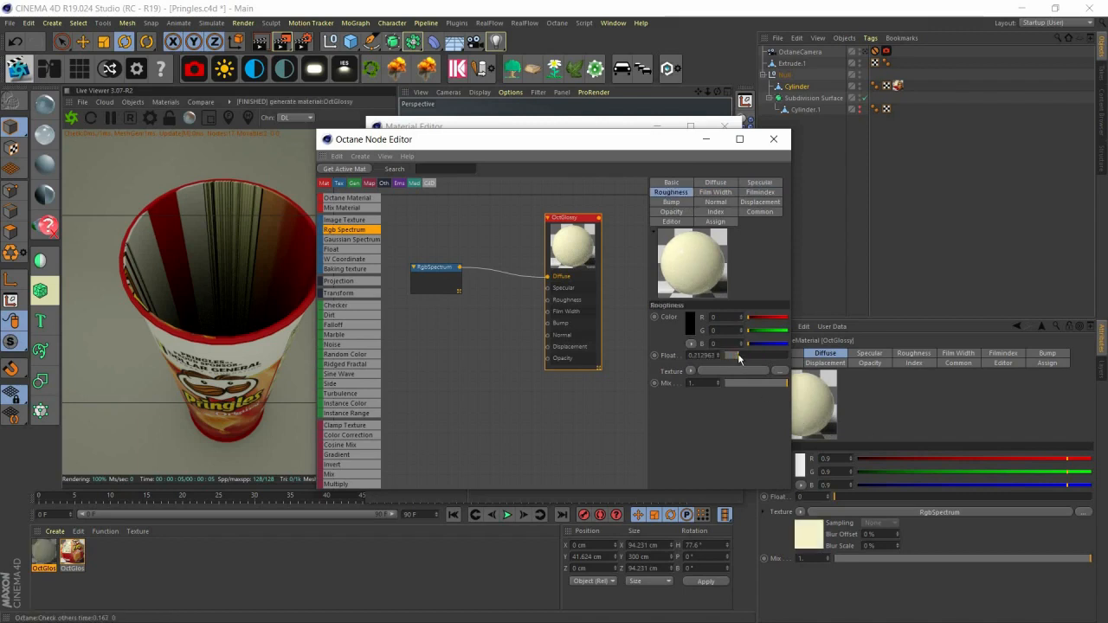
left_click(743, 356)
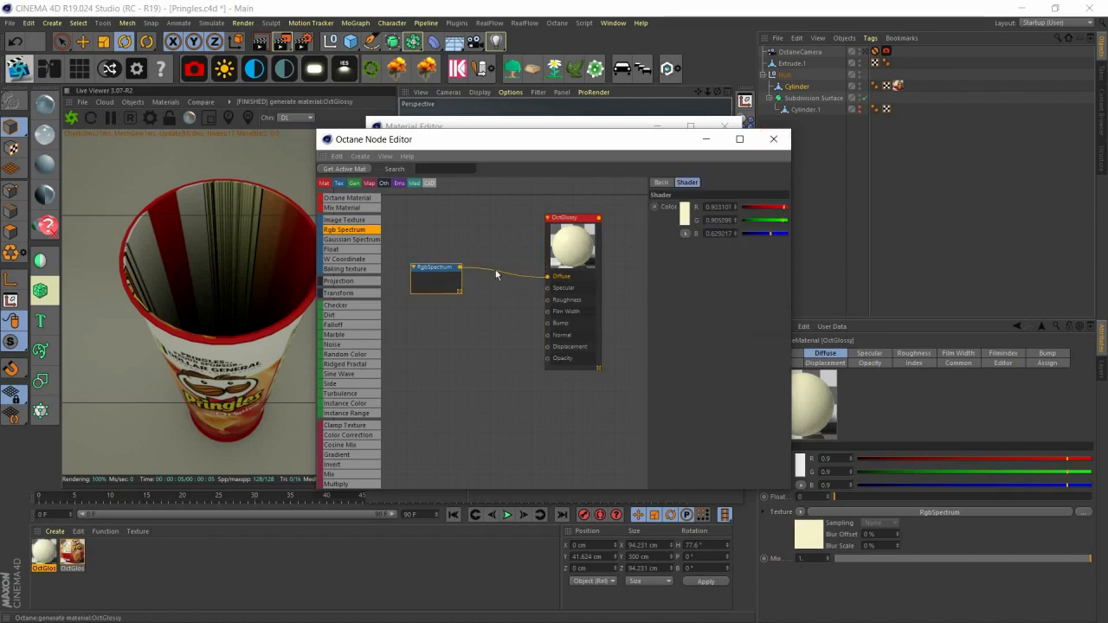
Step: Darken the RgbSpectrum colour to about R 0.656, G 0.652, B 0.444 and close the node editor
left_click(684, 213)
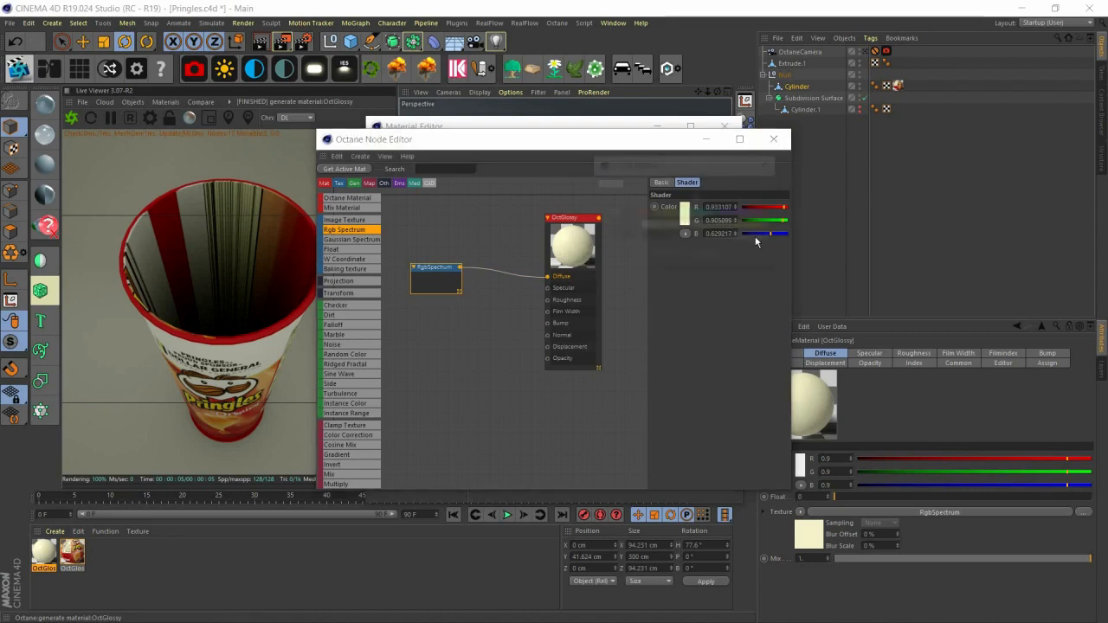
left_click(760, 238)
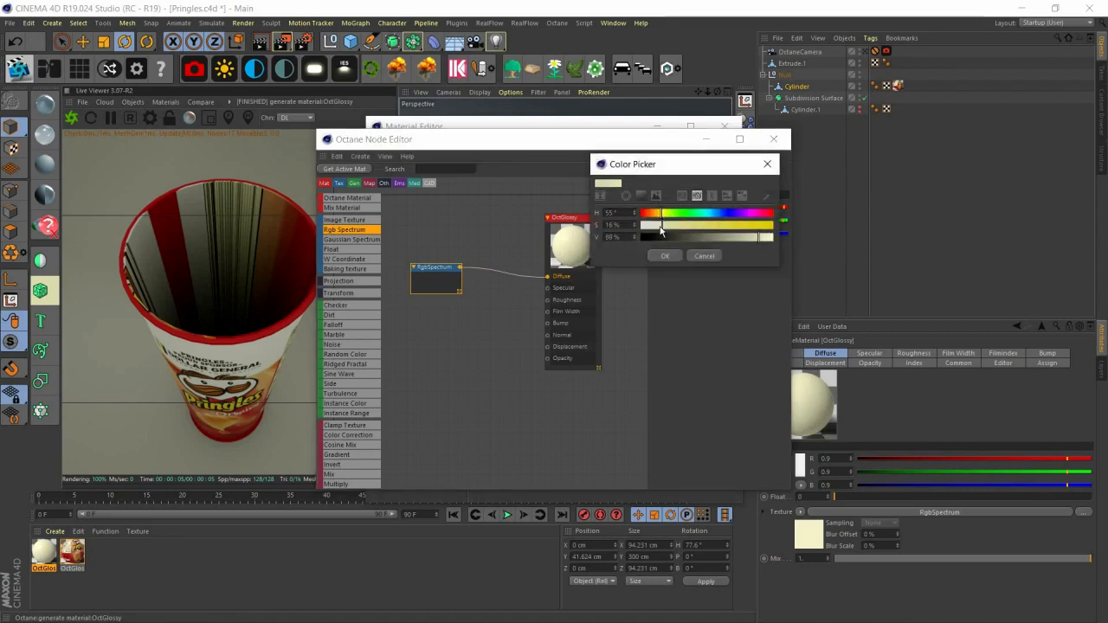
left_click(751, 239)
left_click(664, 257)
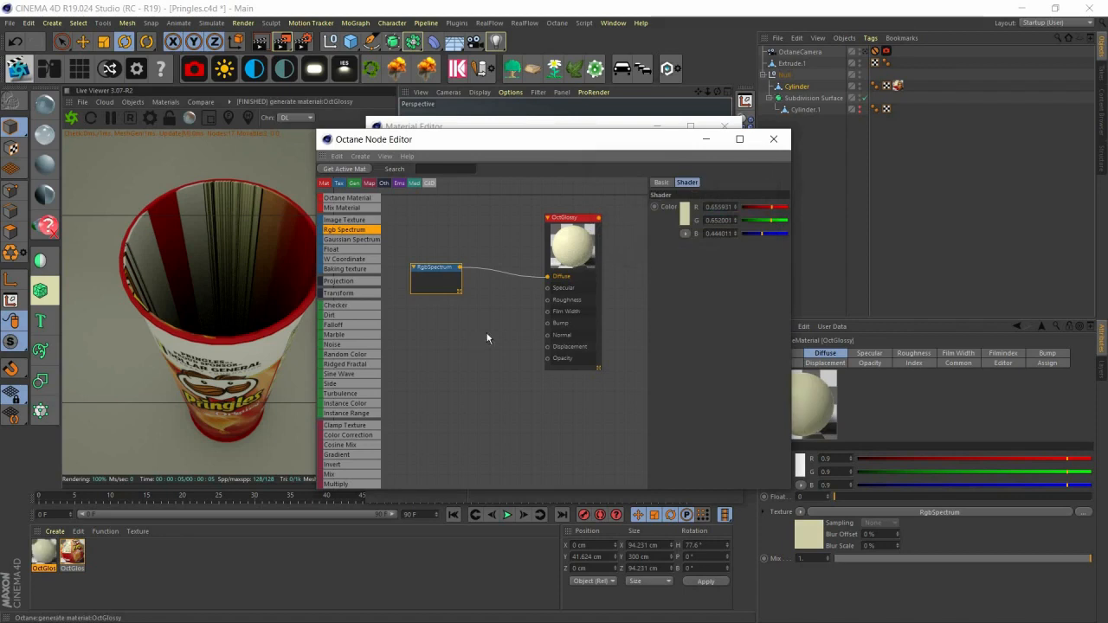
left_click(773, 138)
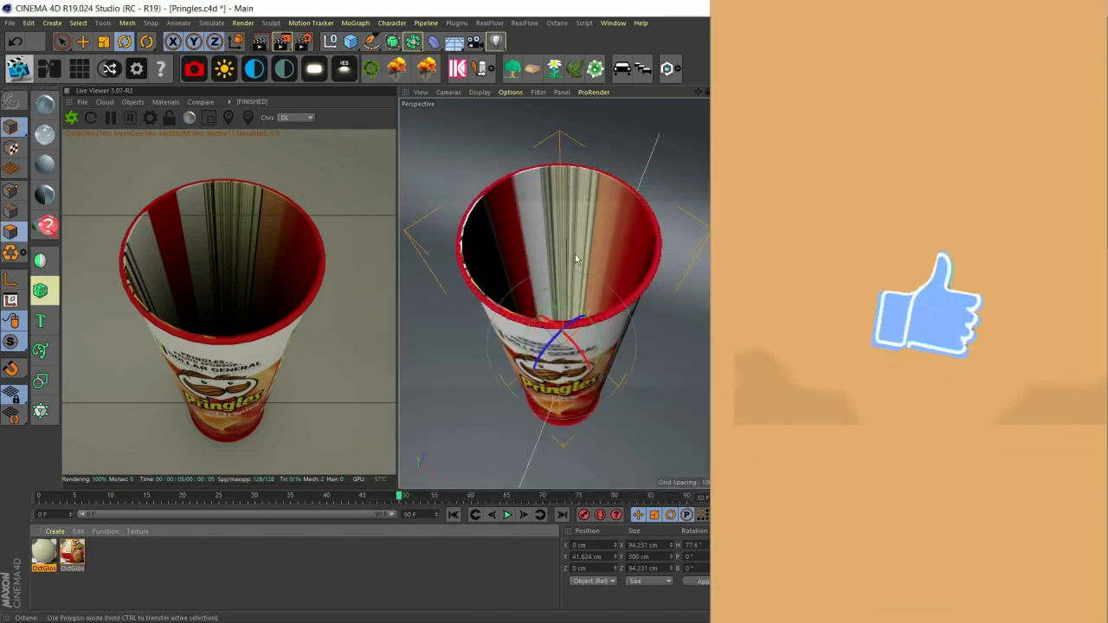
Step: Select all the inner wall polygons of the can with Loop Selection in polygon mode
left_click(561, 229)
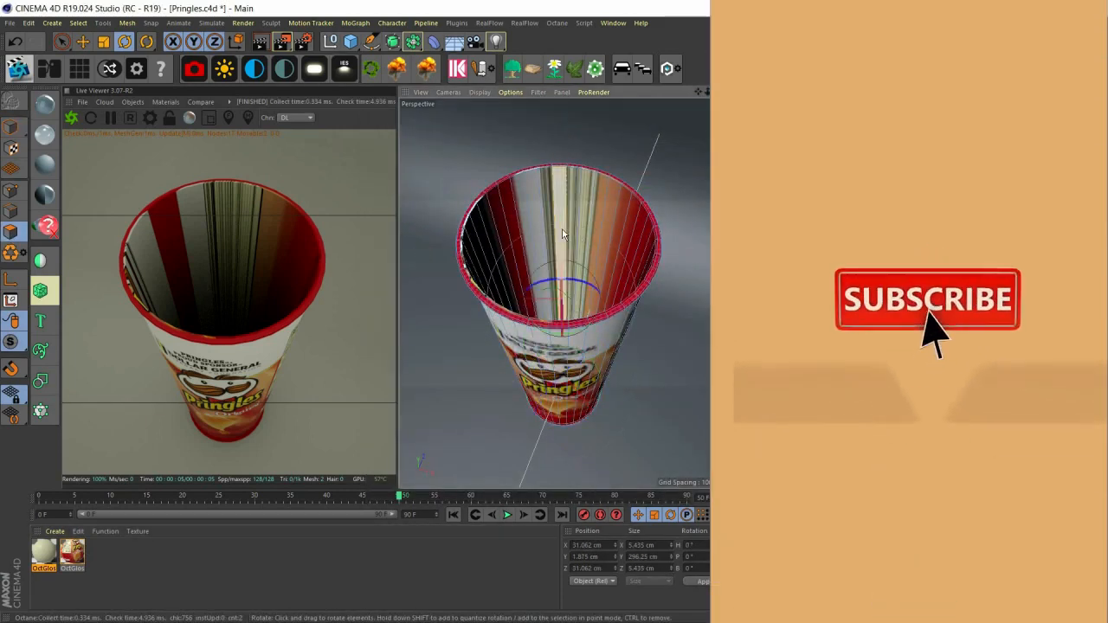
key("u")
key("l")
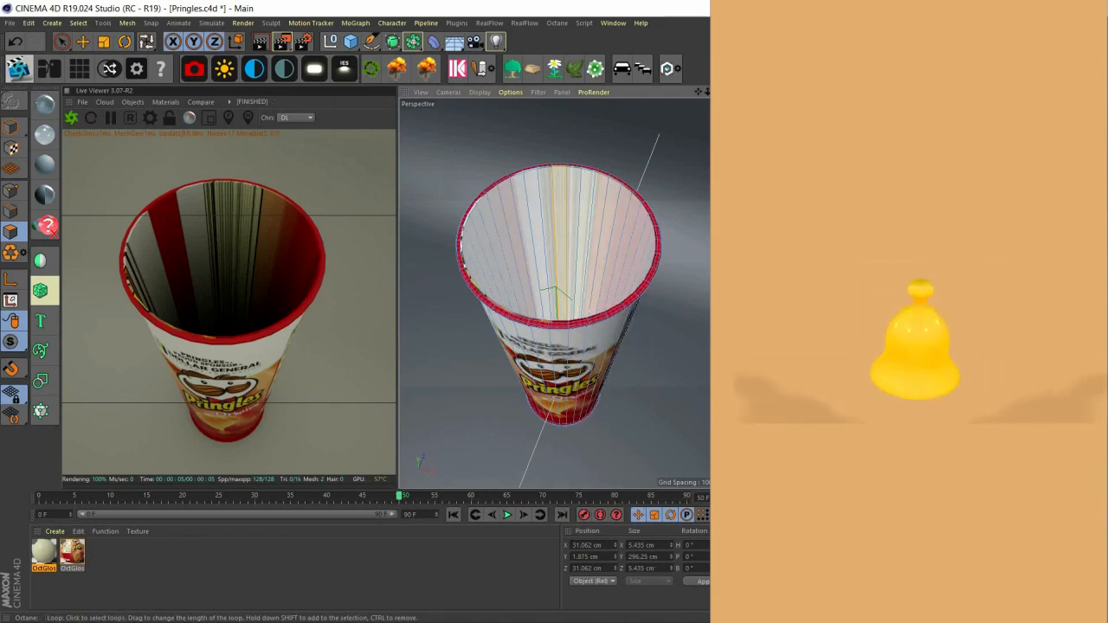
left_click(665, 176)
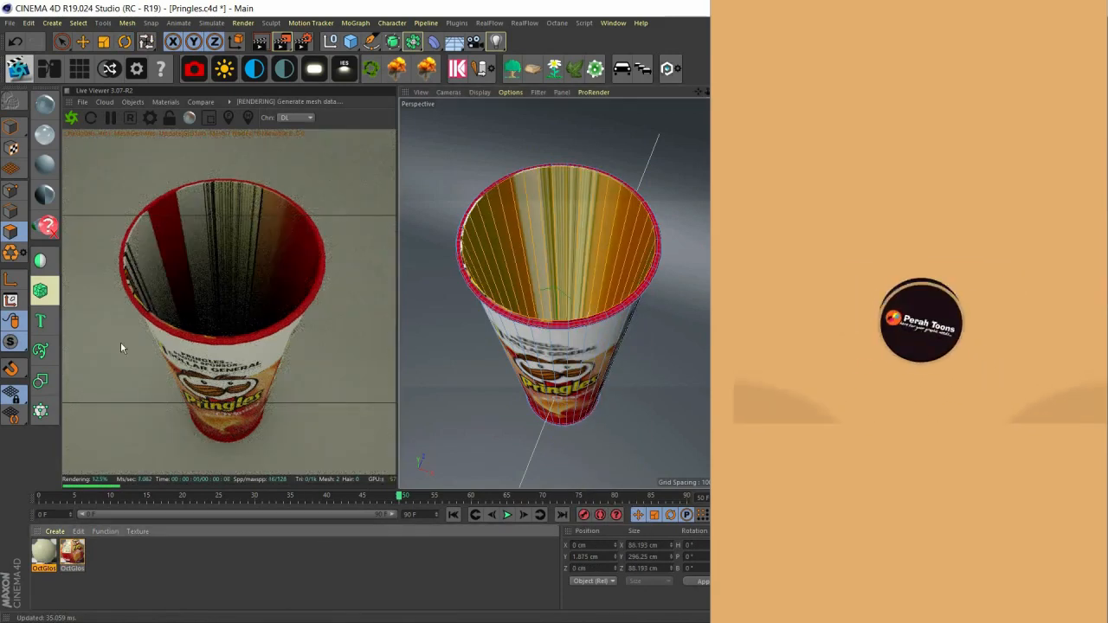
Step: Try the pale glossy material on the inner wall polygons alone, and remove it from the can again
right_click(45, 554)
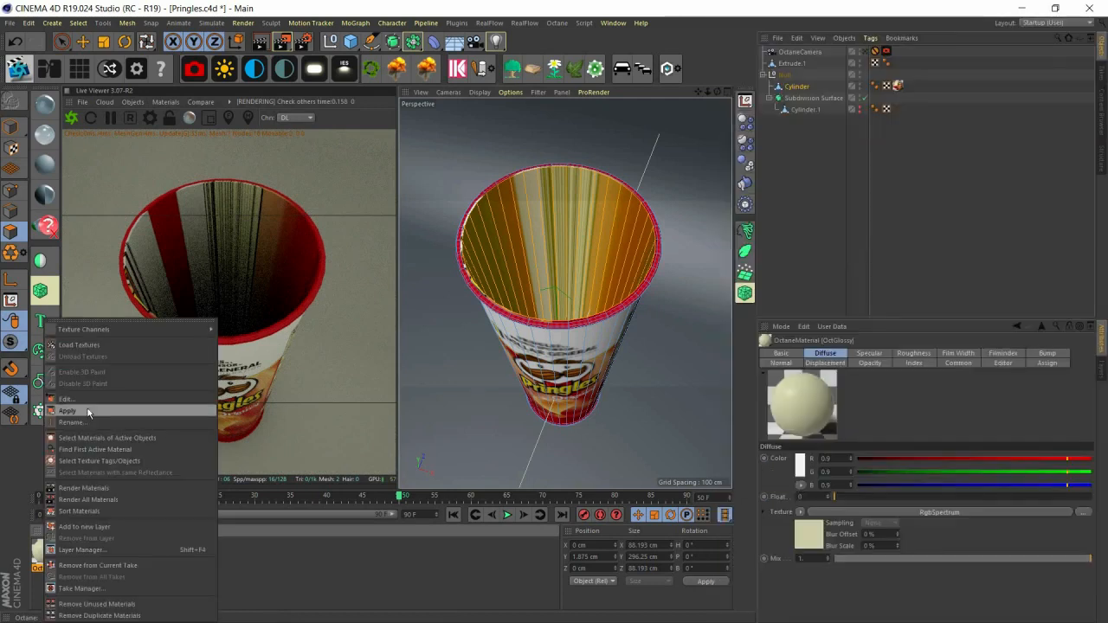
left_click(10, 127)
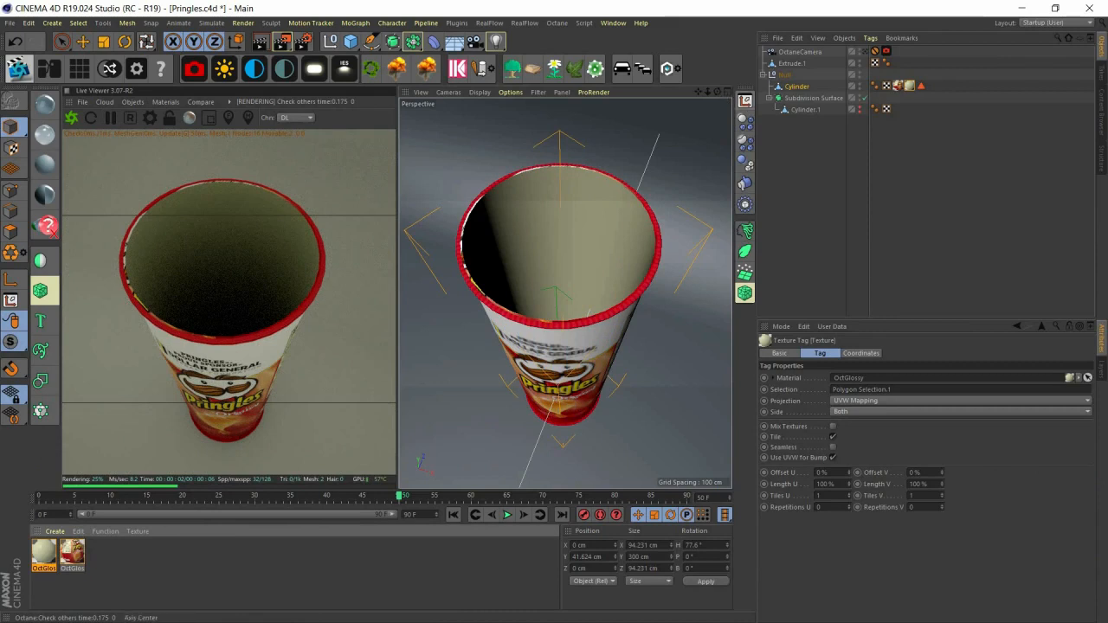
left_click_drag(717, 92, 719, 96)
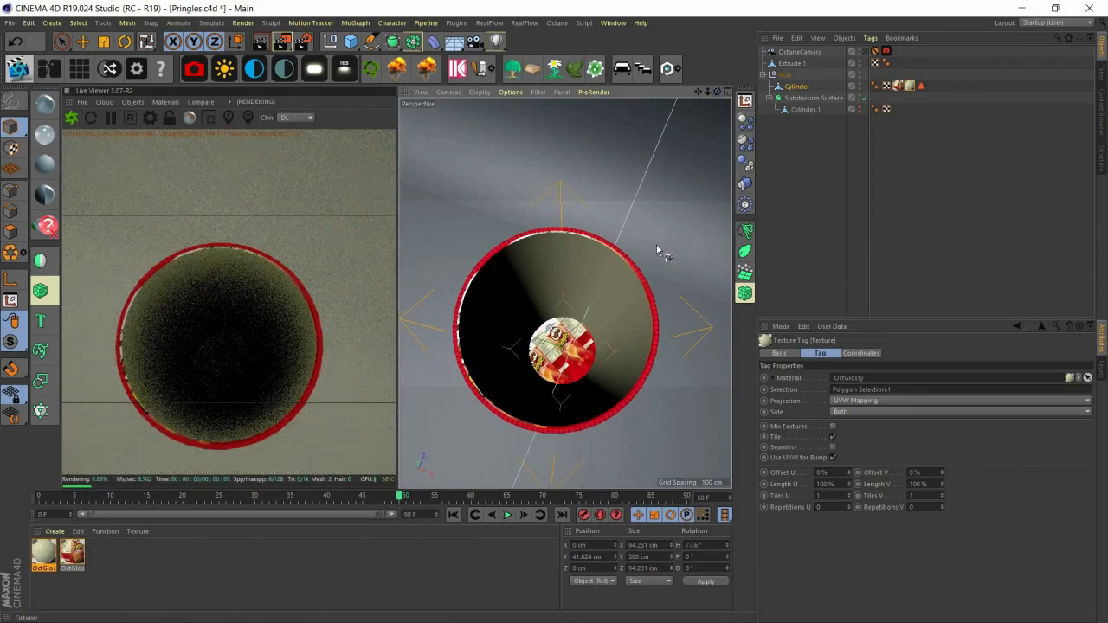
key("Delete")
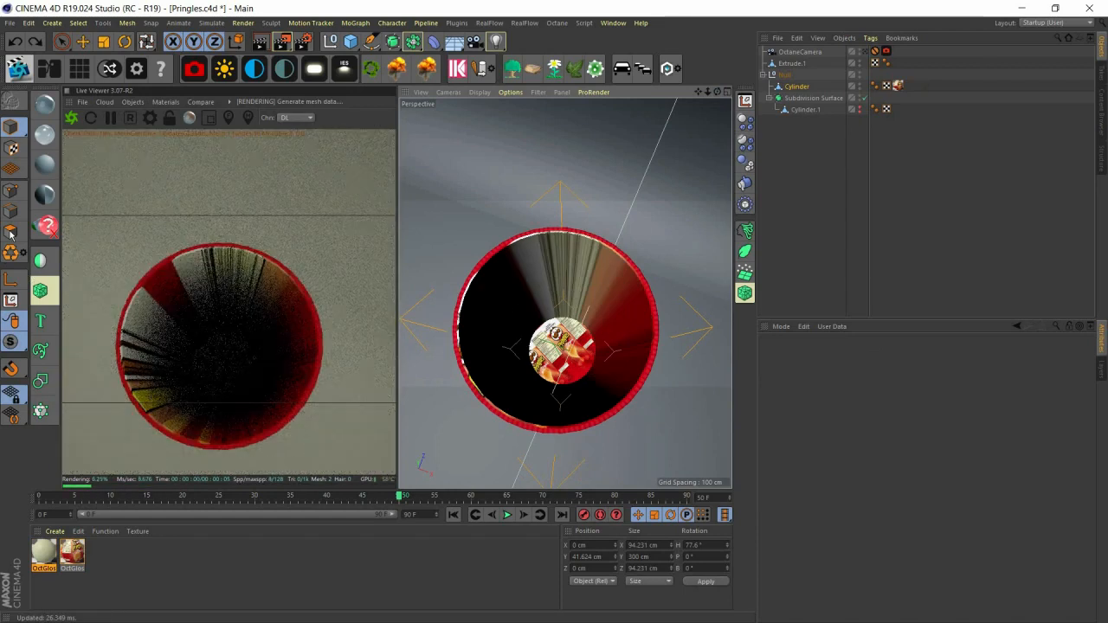
Step: Add the can's inner bottom polygons to the inner wall selection and apply the pale glossy material to them all
left_click(12, 232)
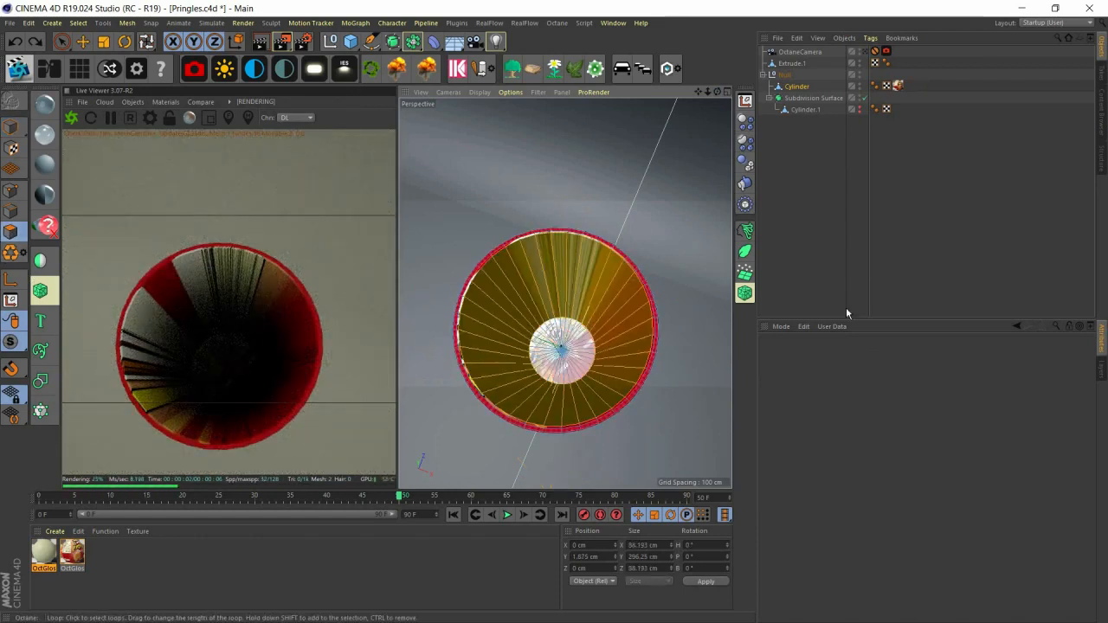
left_click(567, 356, "shift")
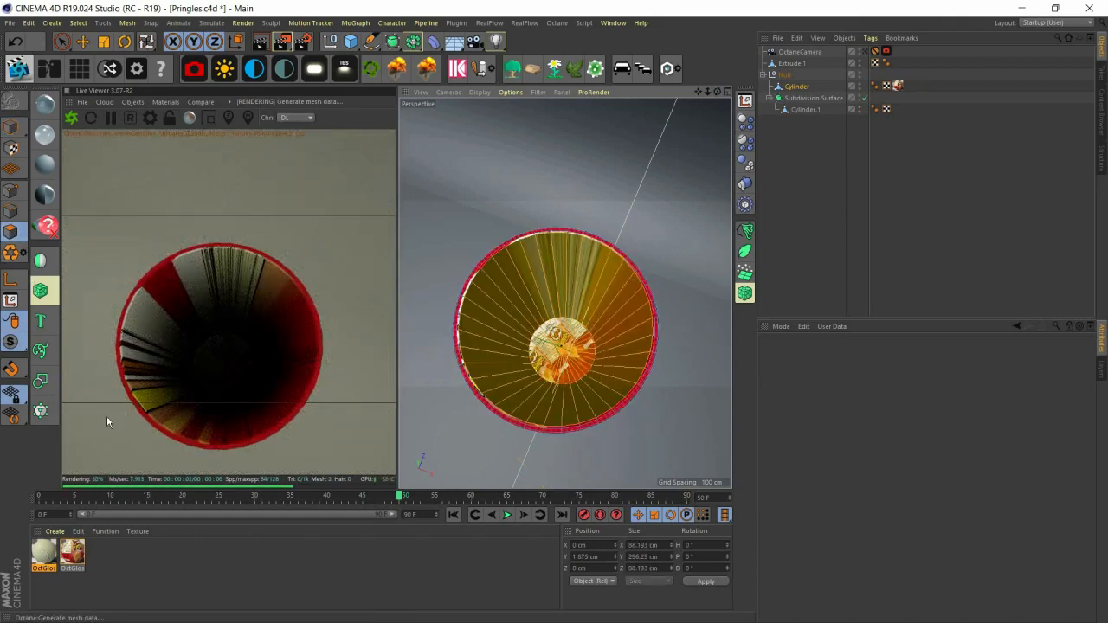
right_click(43, 554)
left_click(164, 403)
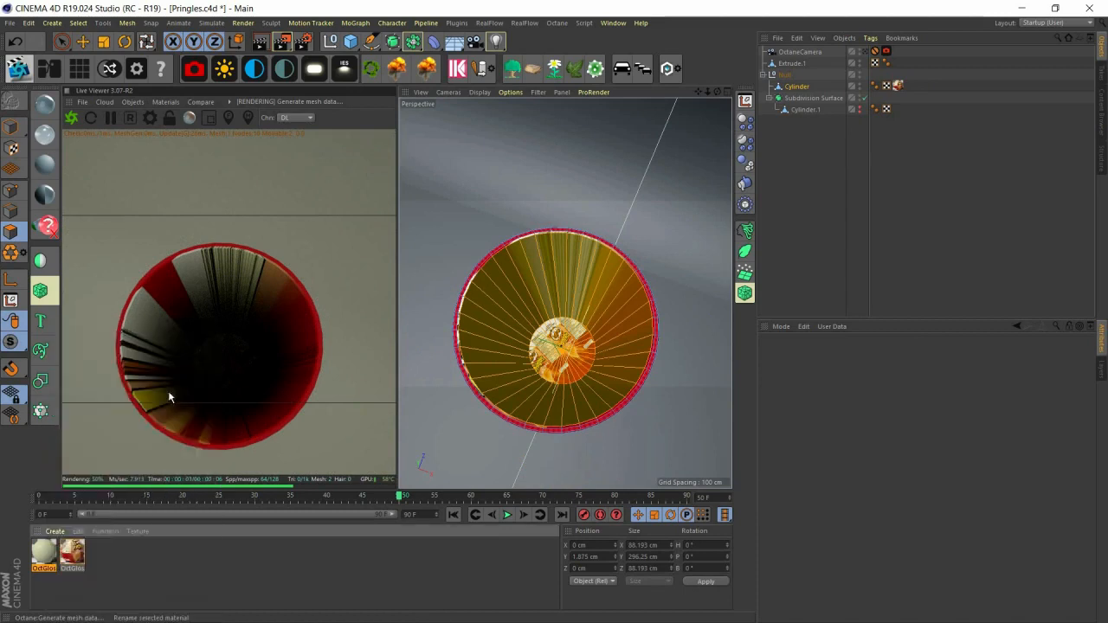
key("Escape")
right_click(44, 555)
left_click(82, 410)
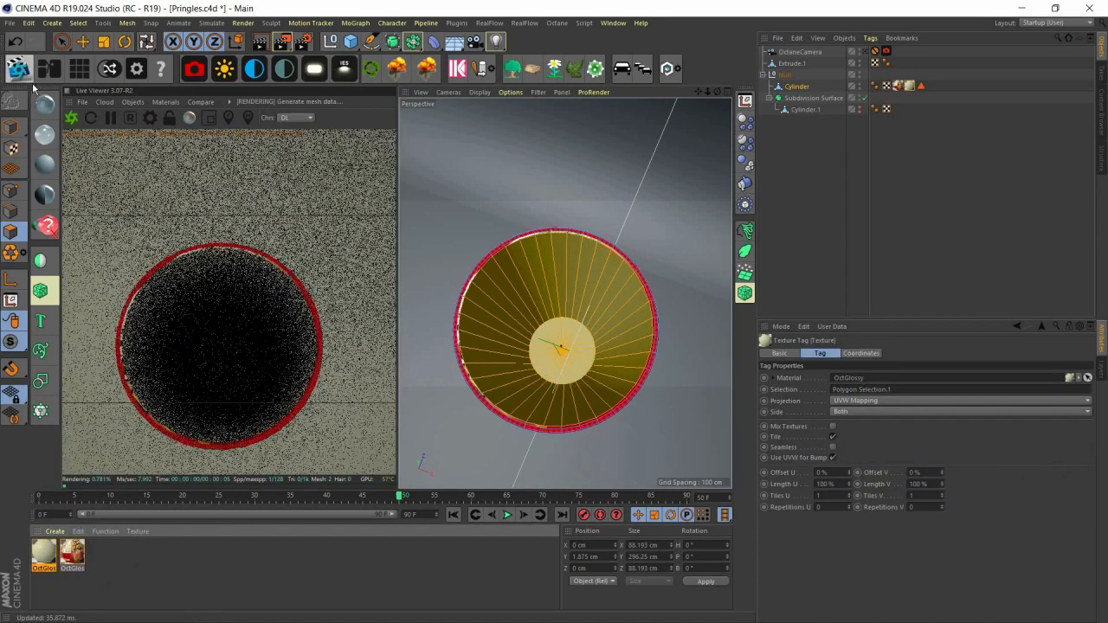
left_click(14, 126)
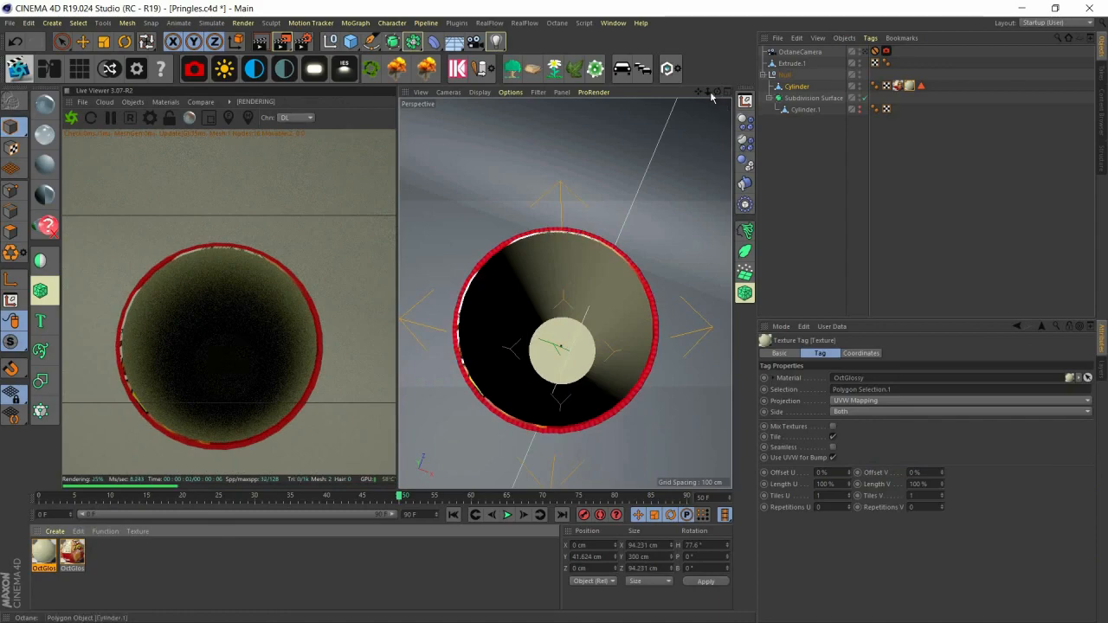
Step: Examine the can's rim and the edge of the inner material up close from above and from the side
left_click_drag(716, 91, 751, 40)
left_click_drag(698, 93, 419, 315)
scroll(516, 229, "up", 4)
scroll(520, 259, "up", 5)
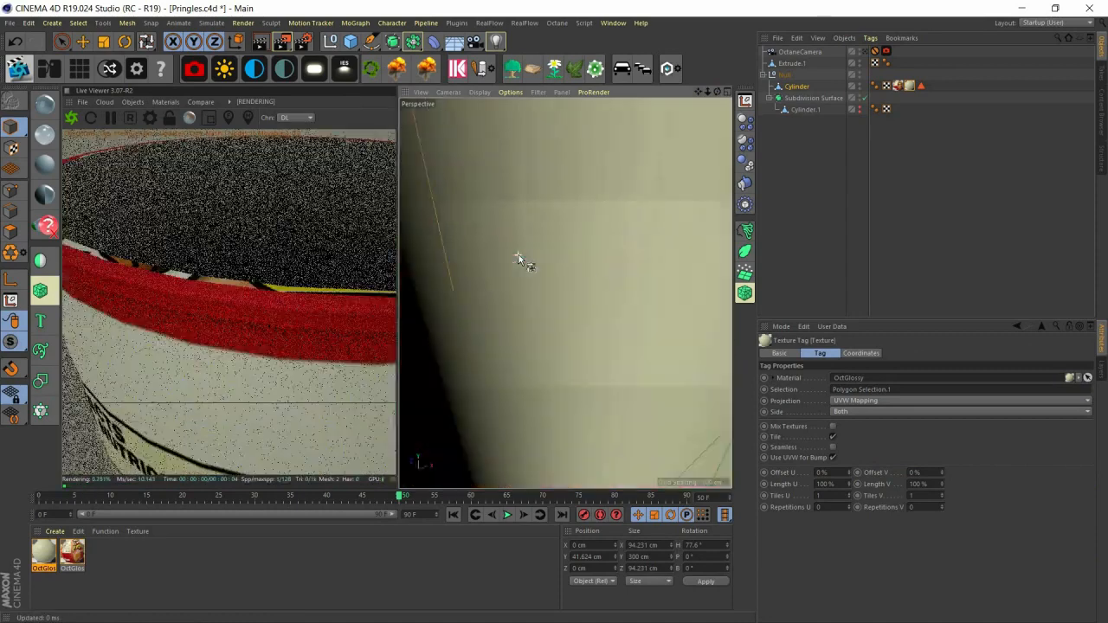
scroll(520, 259, "down", 6)
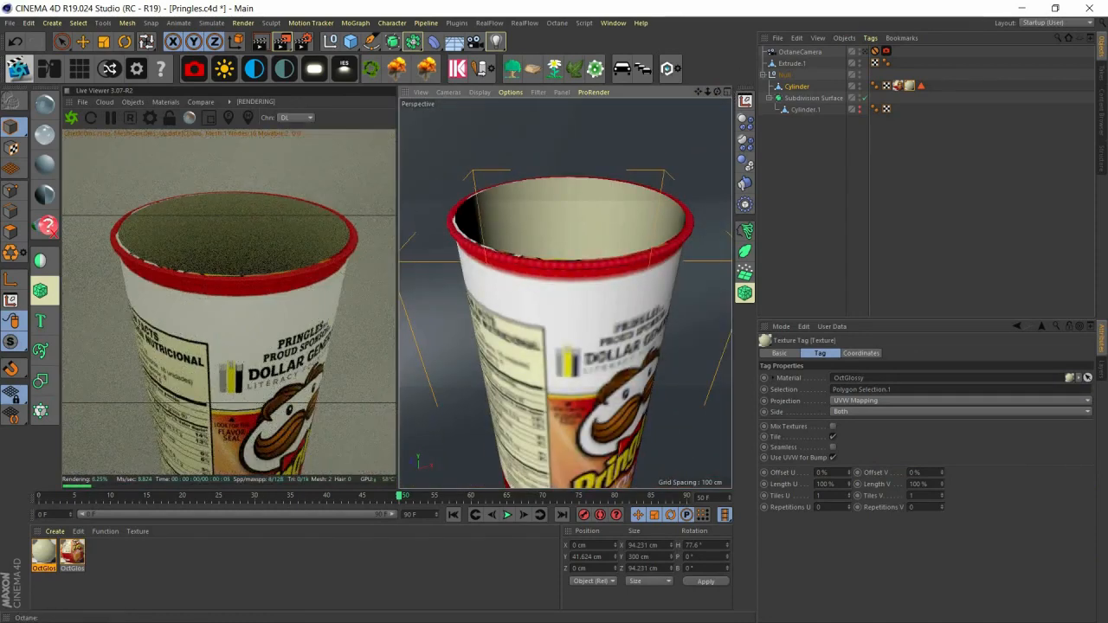
left_click_drag(472, 267, 470, 208, "alt")
scroll(482, 267, "up", 4)
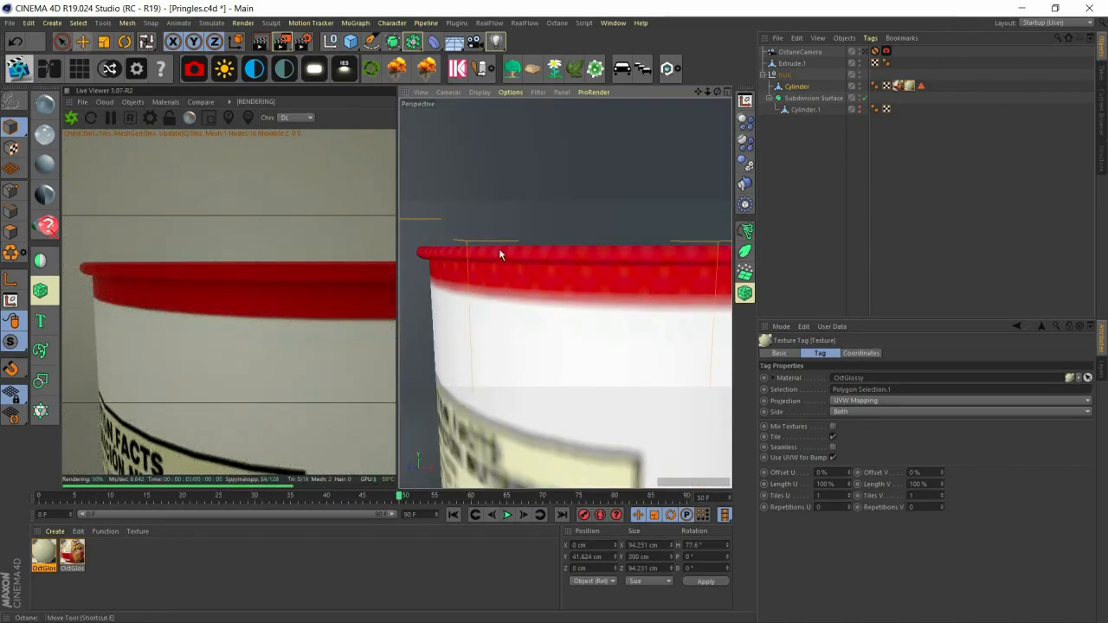
Step: Select the polygons of the can's upper rim with Rectangle Selection in the Front view, including hidden ones
key("e")
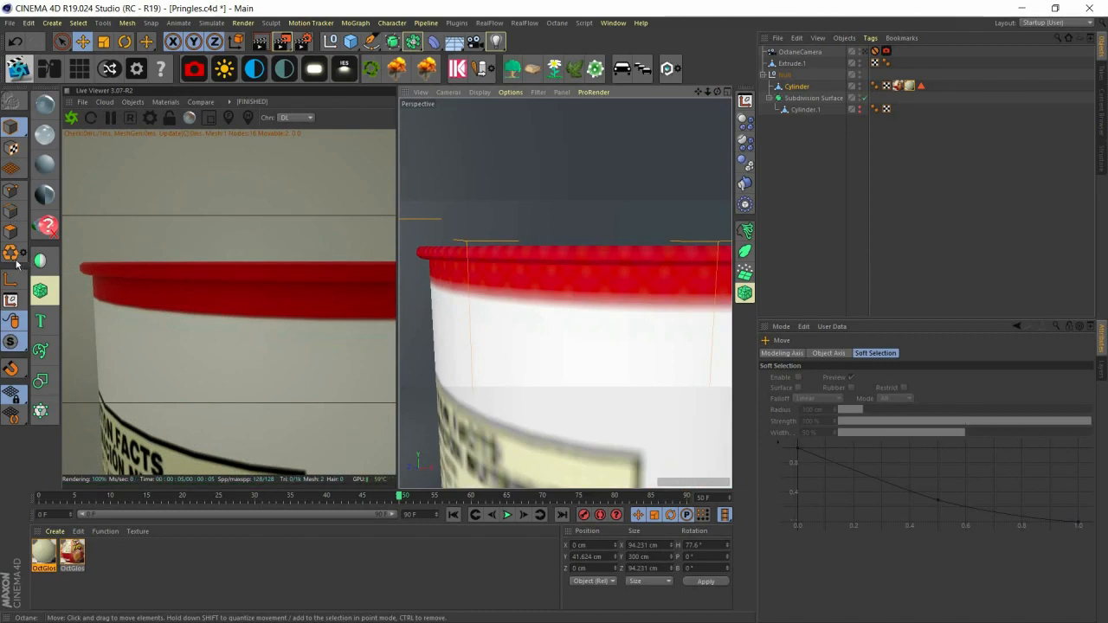
left_click(11, 232)
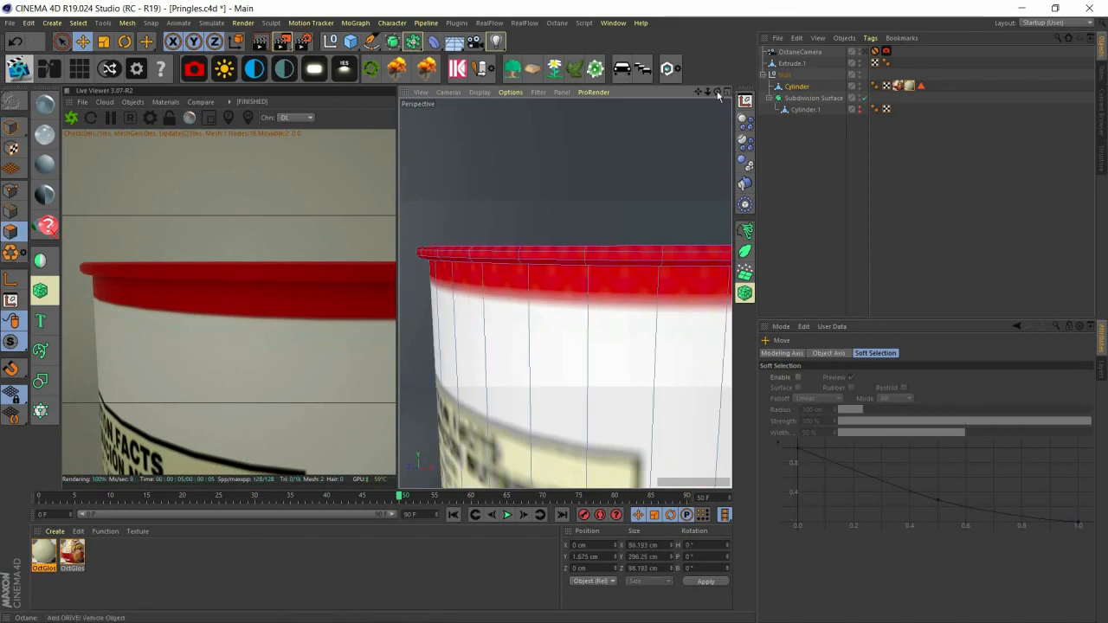
middle_click(727, 309)
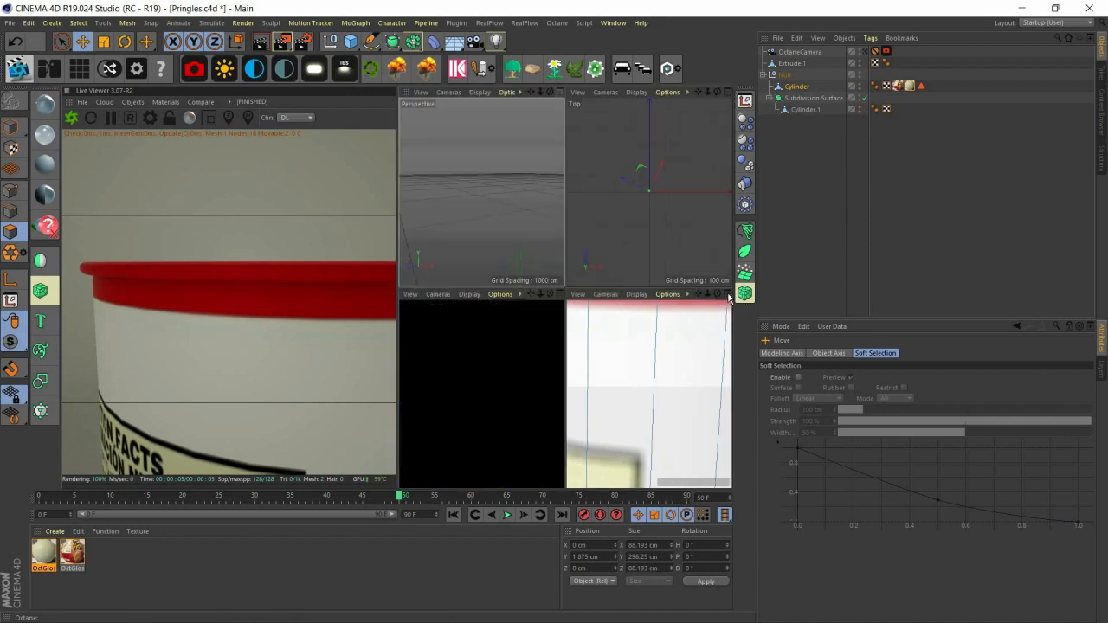
middle_click(621, 352)
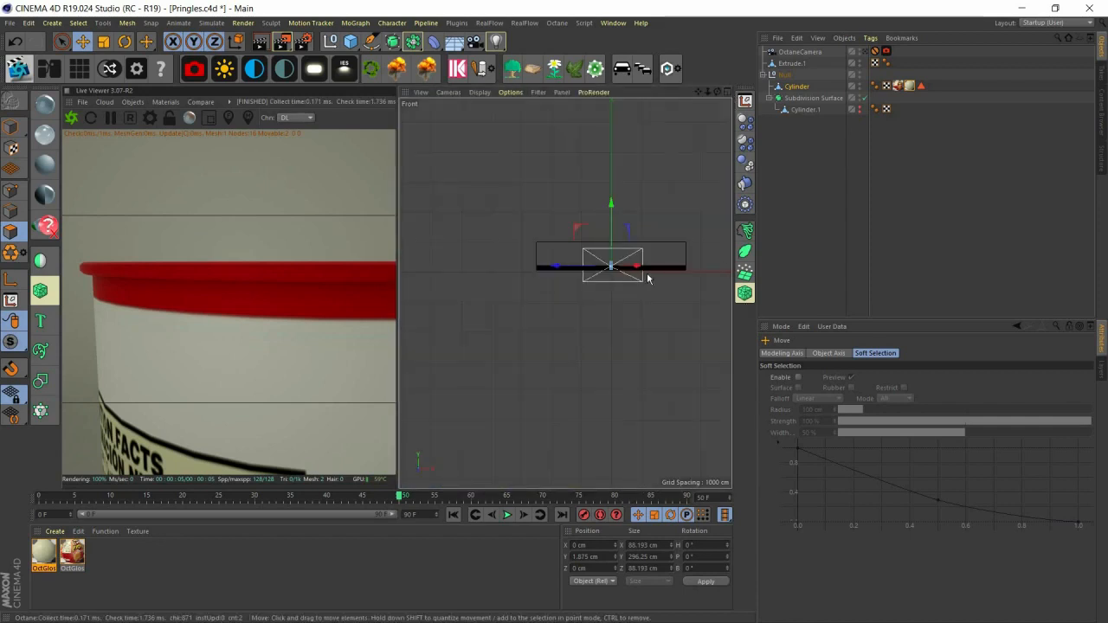
scroll(649, 275, "up", 5)
scroll(658, 269, "up", 8)
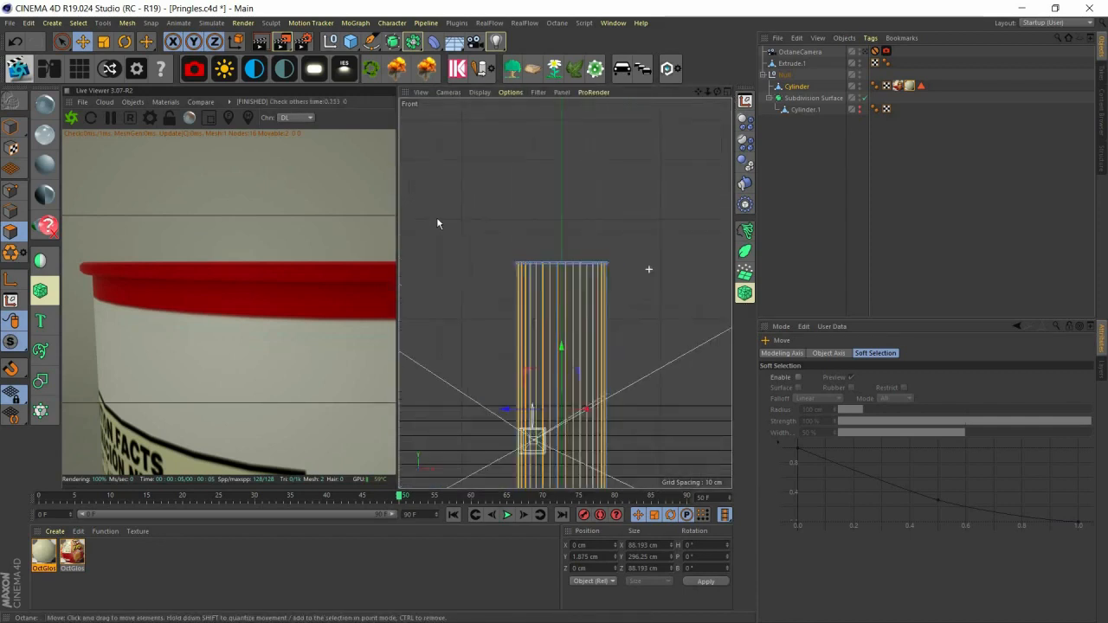
scroll(537, 216, "up", 1)
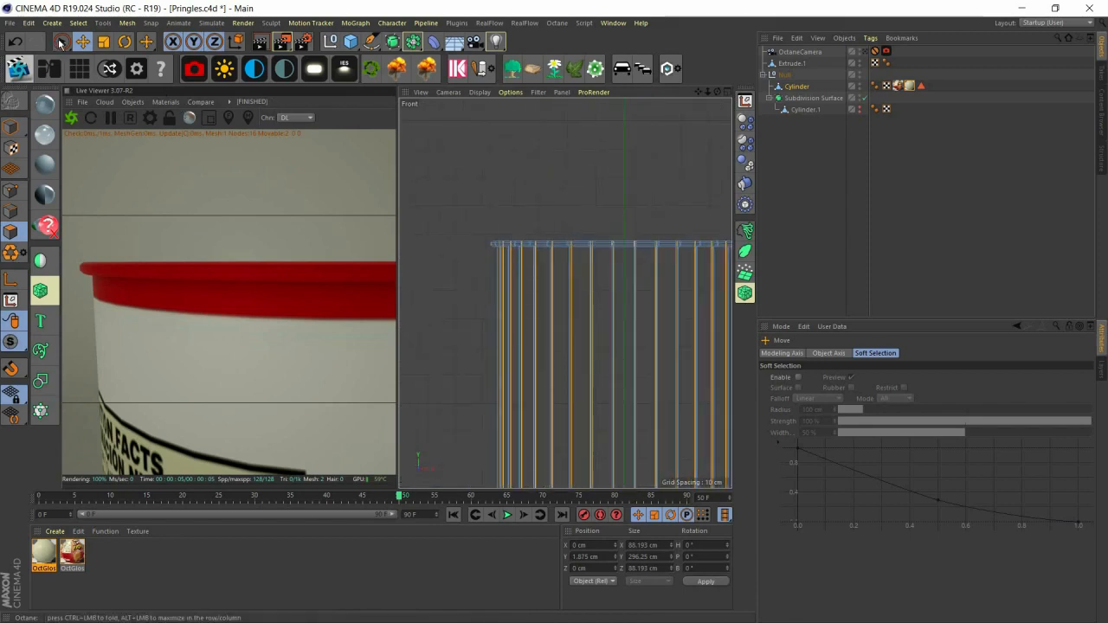
left_click_drag(61, 42, 91, 84)
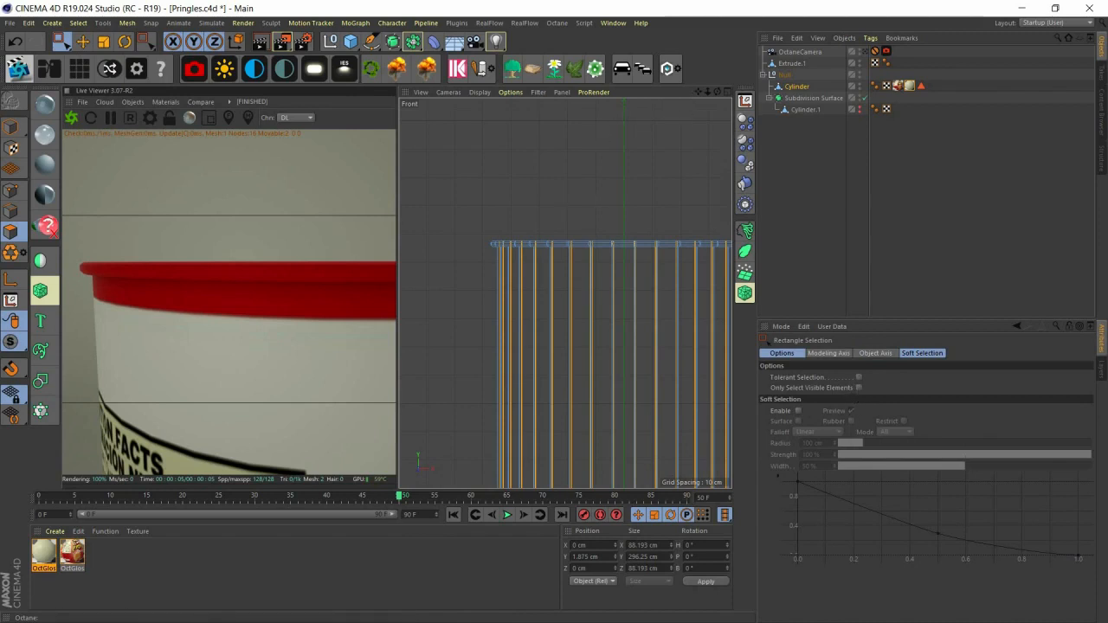
middle_click_drag(436, 246, 376, 238, "alt")
left_click_drag(418, 210, 713, 244)
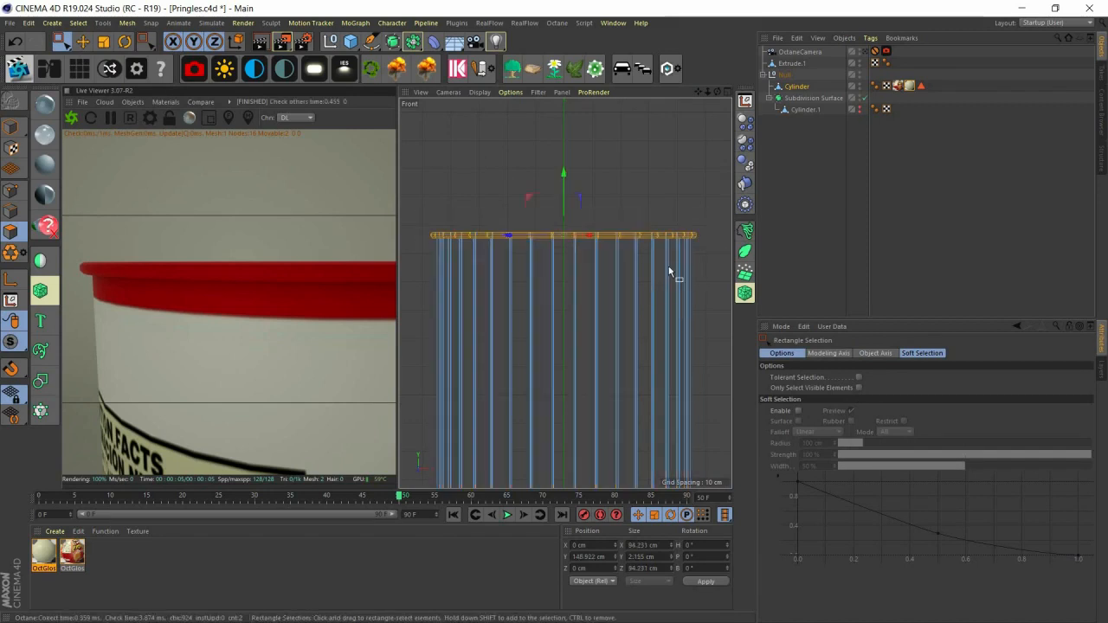
Step: Add the polygons of the can's bottom rim to the selection and return to the perspective view
left_click_drag(707, 92, 658, 92)
middle_click_drag(538, 383, 529, 259, "alt")
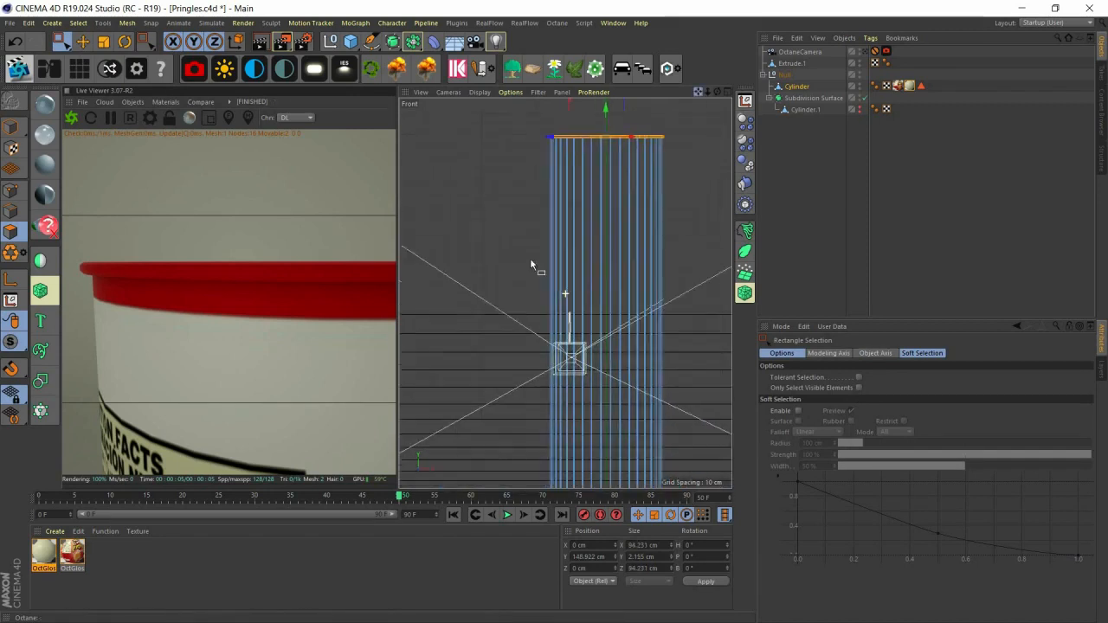
middle_click_drag(558, 414, 536, 280, "alt")
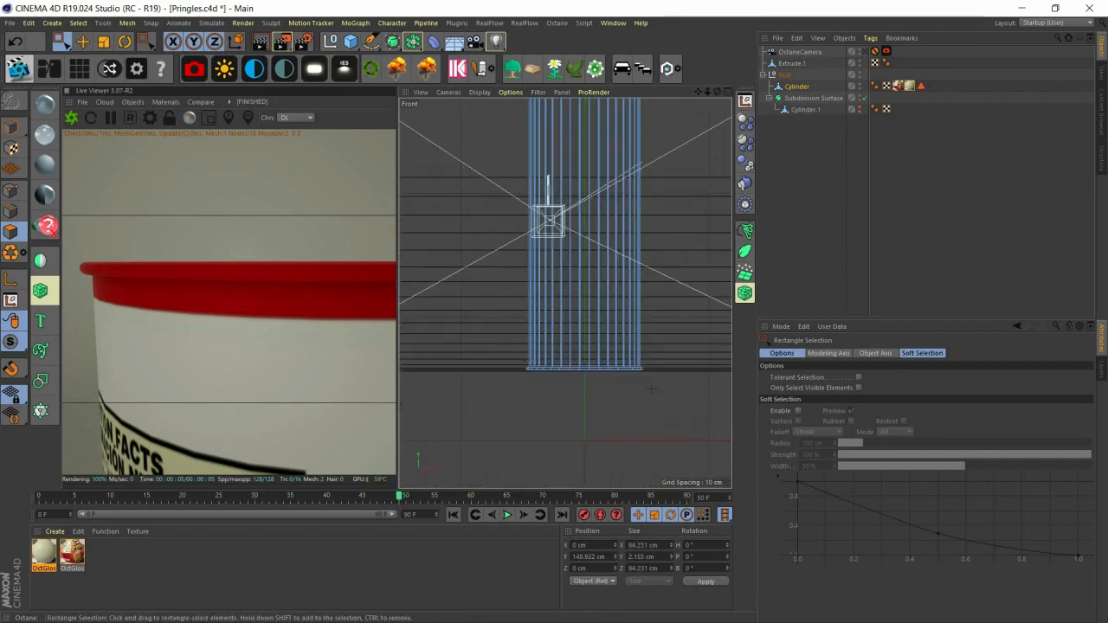
left_click_drag(520, 361, 663, 389)
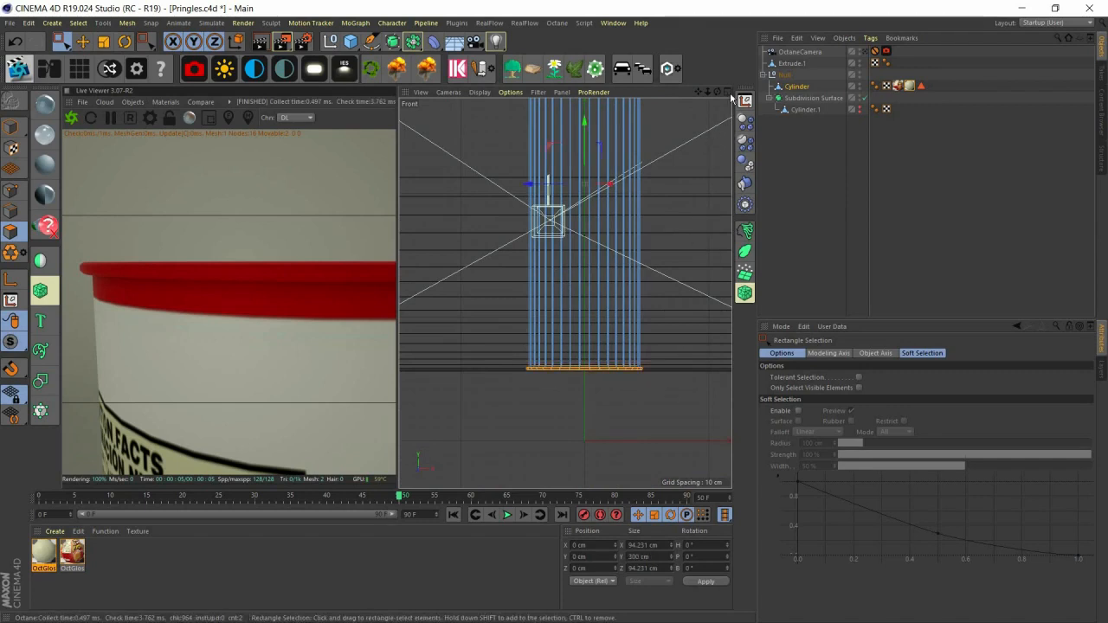
middle_click(551, 102)
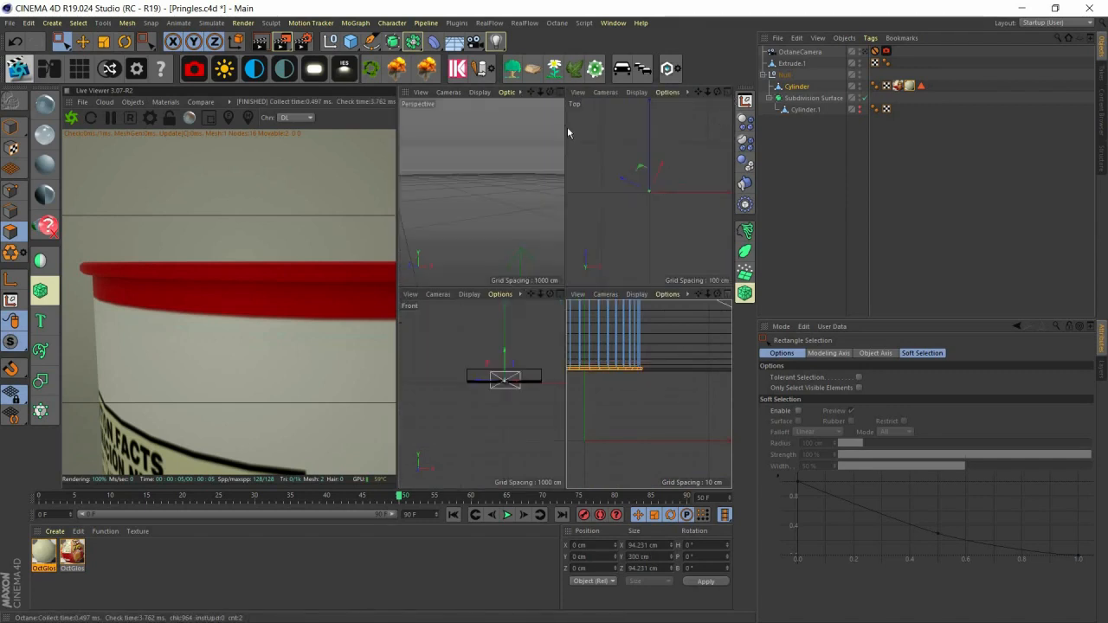
middle_click(687, 115)
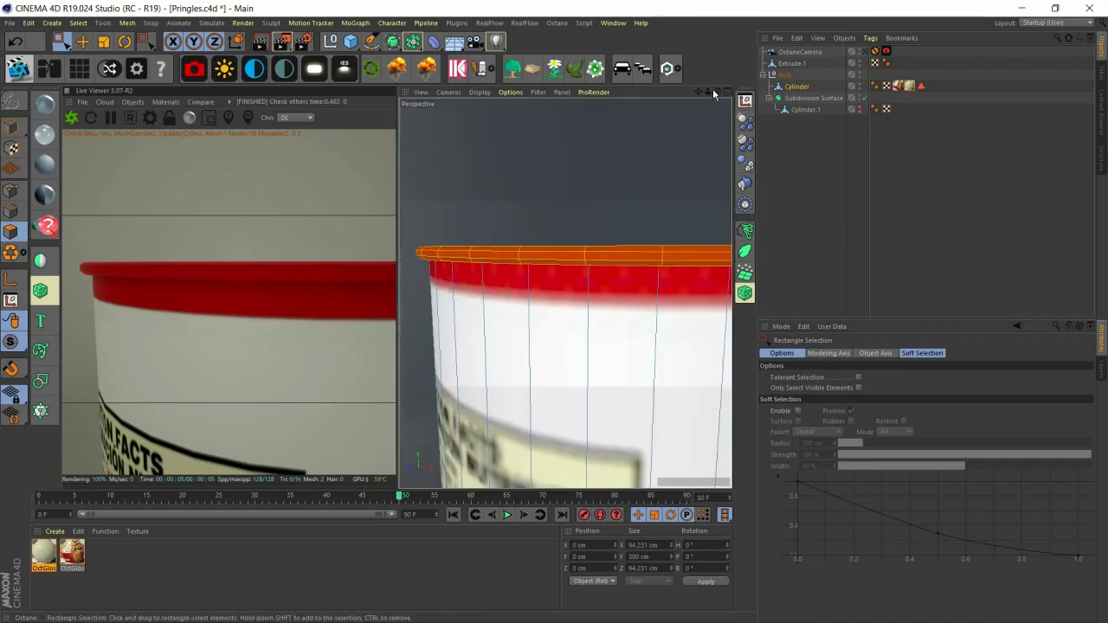
Step: Try a Loop/Path Cut around the inner wall just below the upper rim at 99.326% offset
left_click_drag(717, 91, 571, 156)
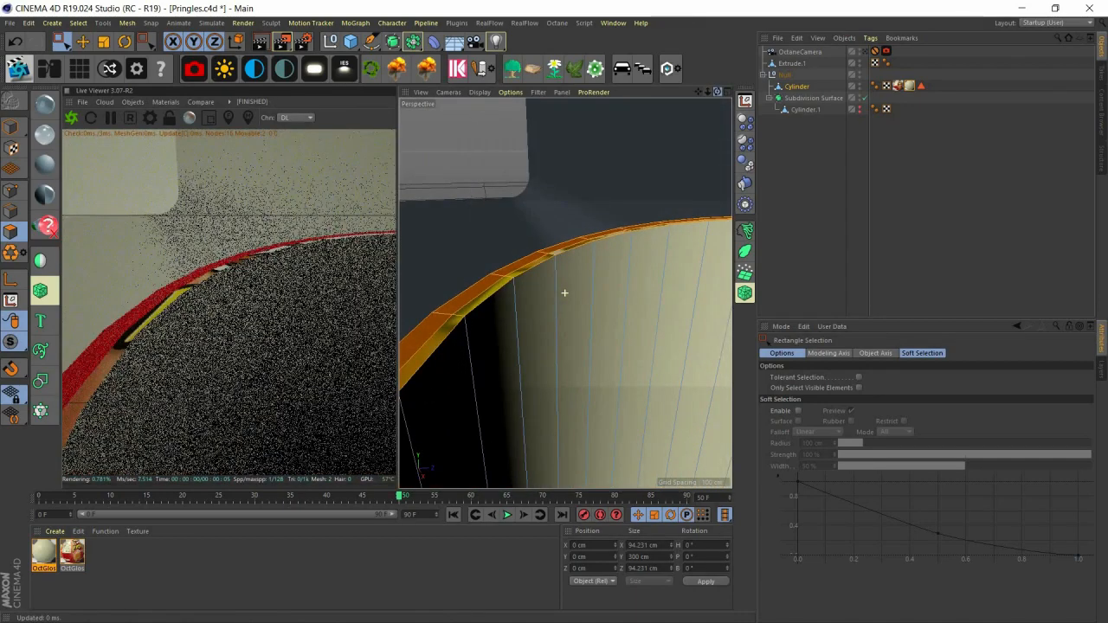
left_click_drag(717, 92, 597, 262)
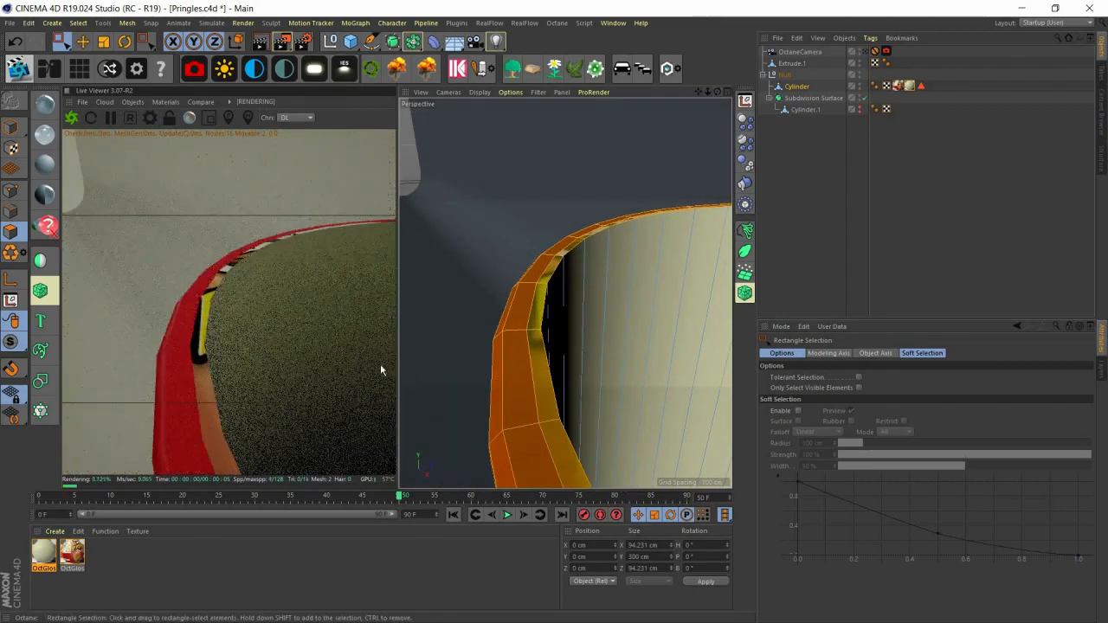
scroll(580, 238, "up", 2)
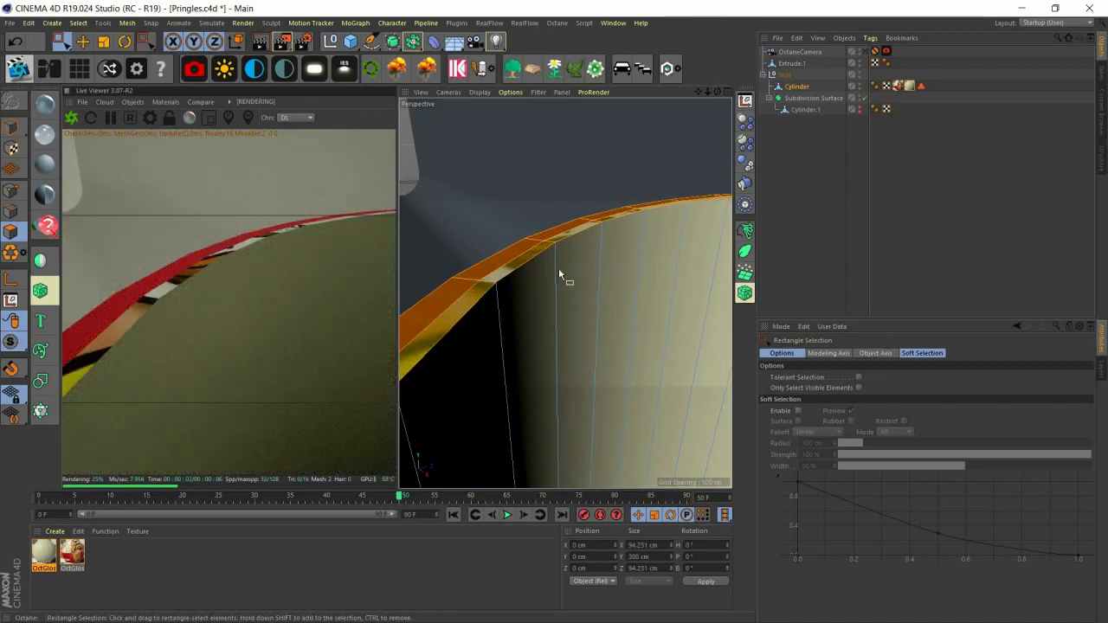
key("k")
key("l")
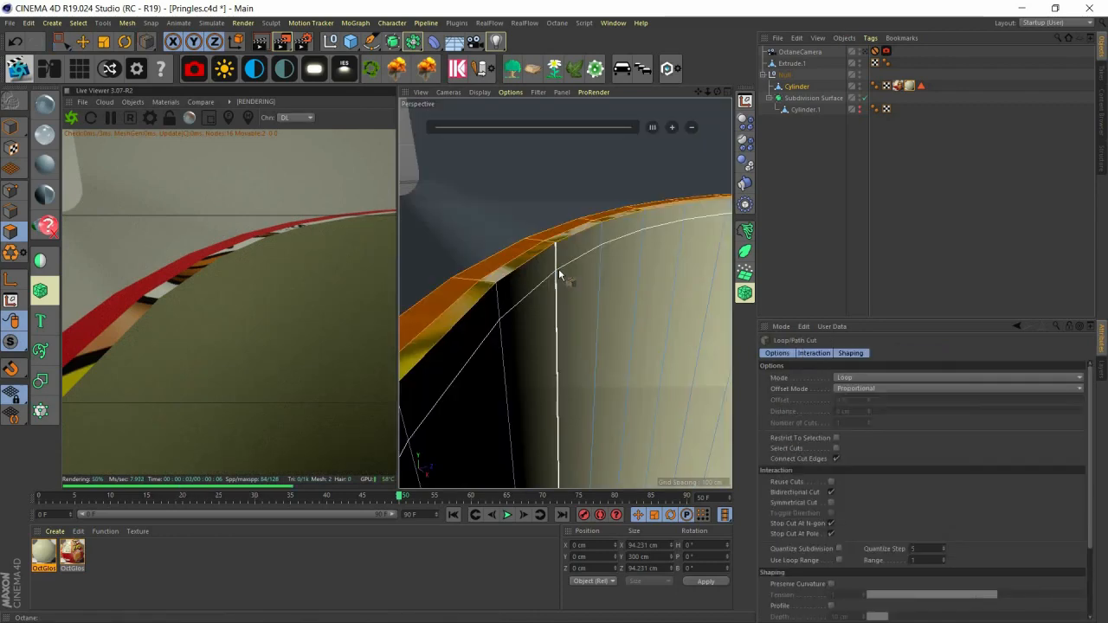
left_click(558, 268)
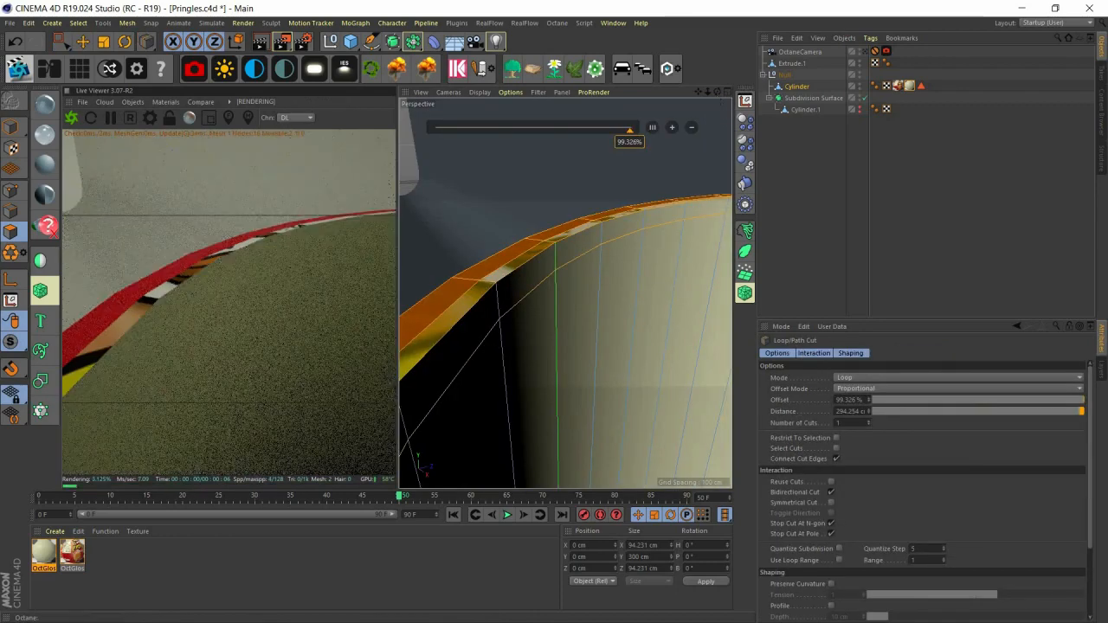
left_click_drag(564, 293, 603, 293, "alt")
left_click(631, 270)
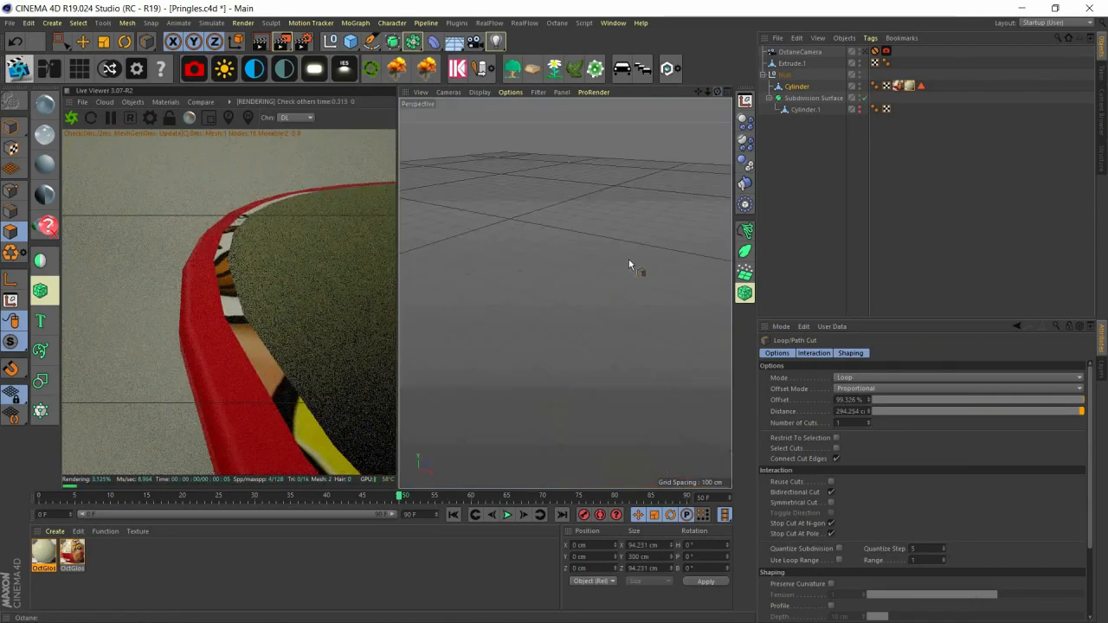
Step: Enable Symmetrical Cut and loop cut the can's inner wall near both rims at about 0.527% offset
left_click(831, 503)
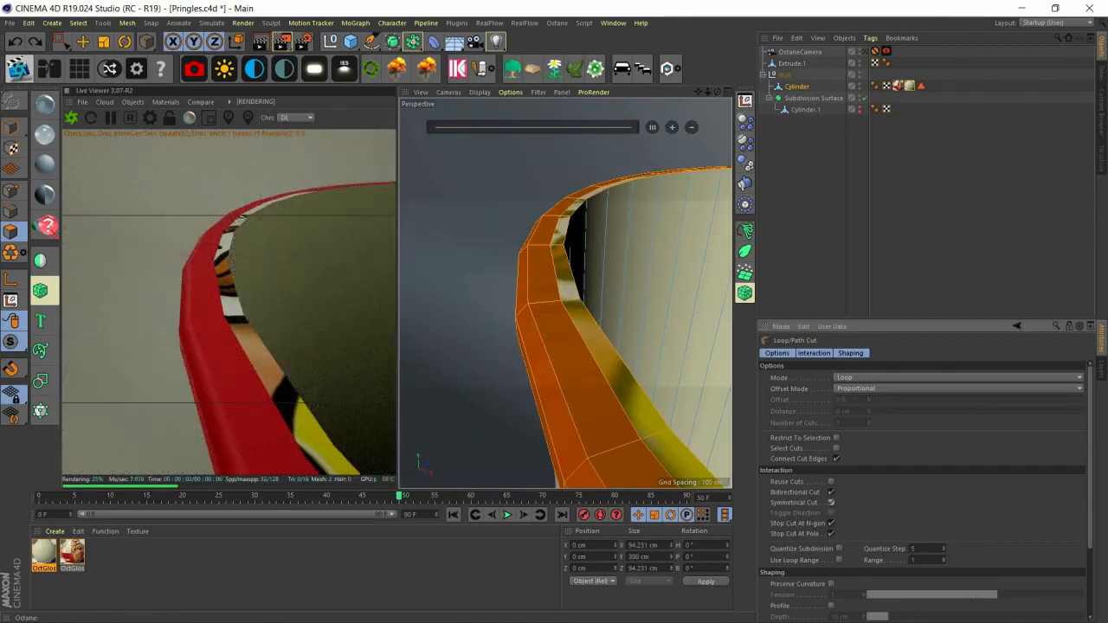
left_click_drag(633, 324, 564, 335, "alt")
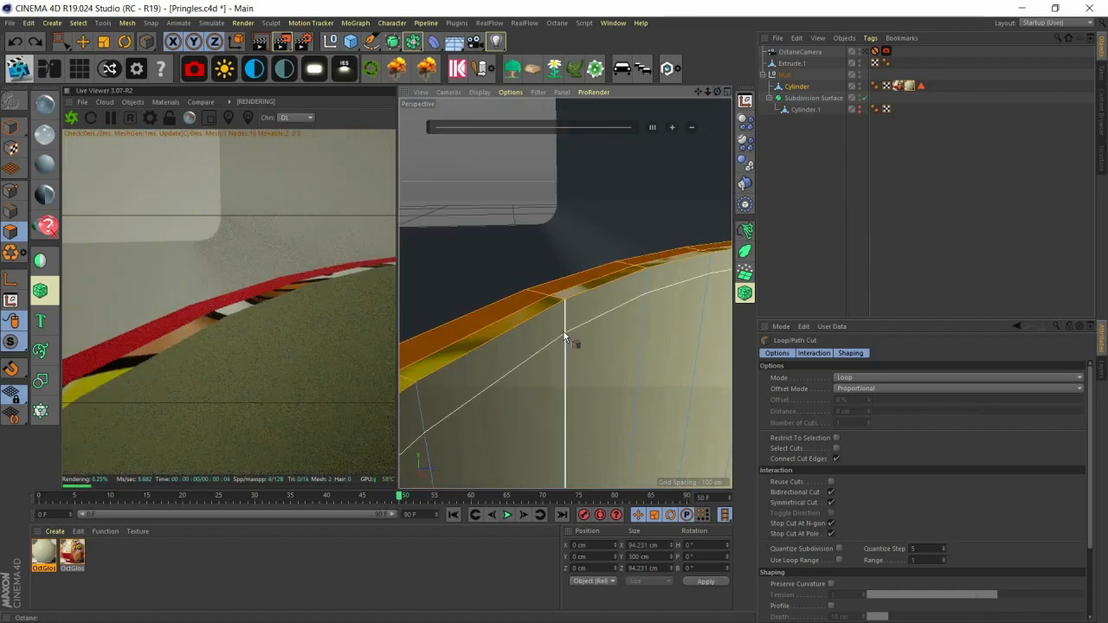
left_click(592, 305)
scroll(588, 302, "down", 5)
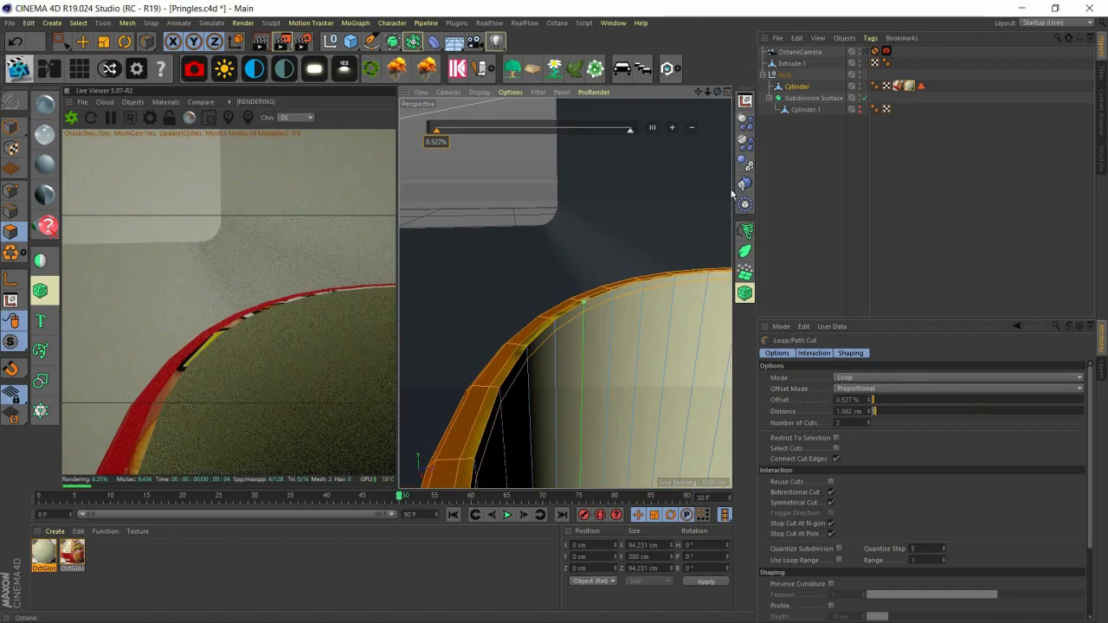
Step: Refine the polygon selection of the can's upper and bottom rims with Rectangle Selection in the Front view
left_click(727, 92)
left_click(728, 295)
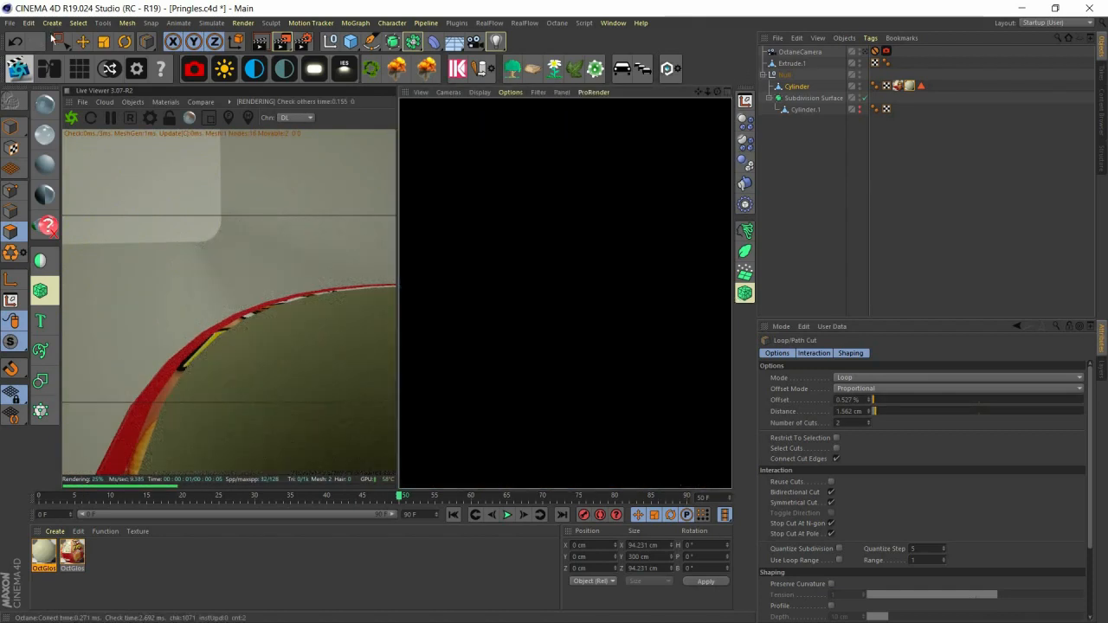
left_click(60, 41)
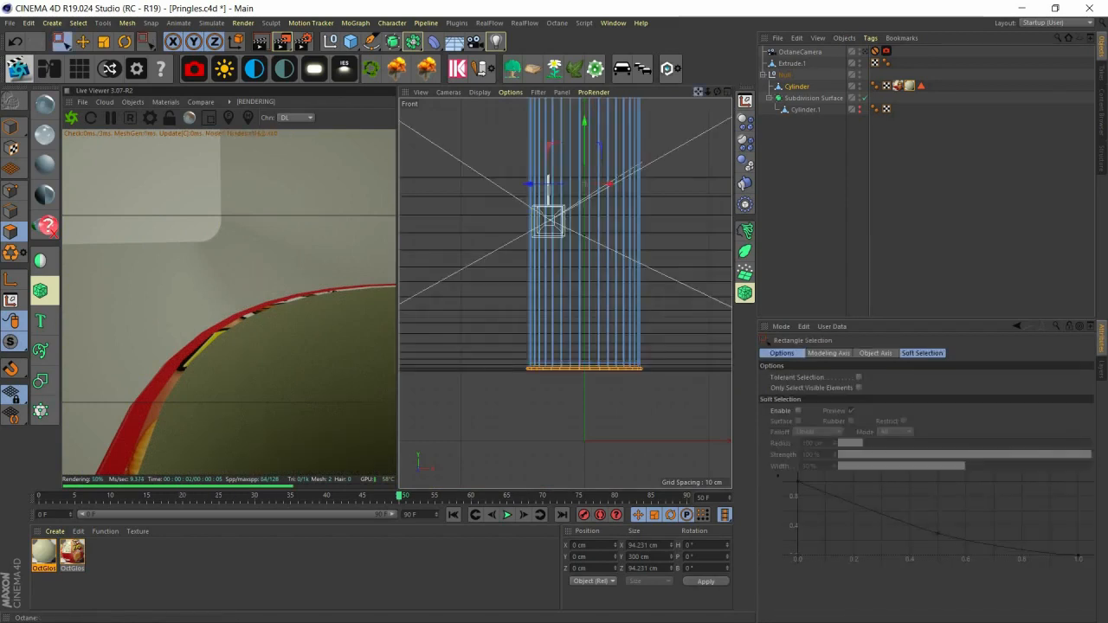
middle_click_drag(514, 149, 500, 296, "alt")
left_click_drag(671, 257, 487, 222)
middle_click_drag(554, 437, 578, 263, "alt")
mouse_move(507, 434)
left_mouse_down()
mouse_move(664, 454)
mouse_move(524, 447)
left_mouse_up()
scroll(543, 449, "up", 2)
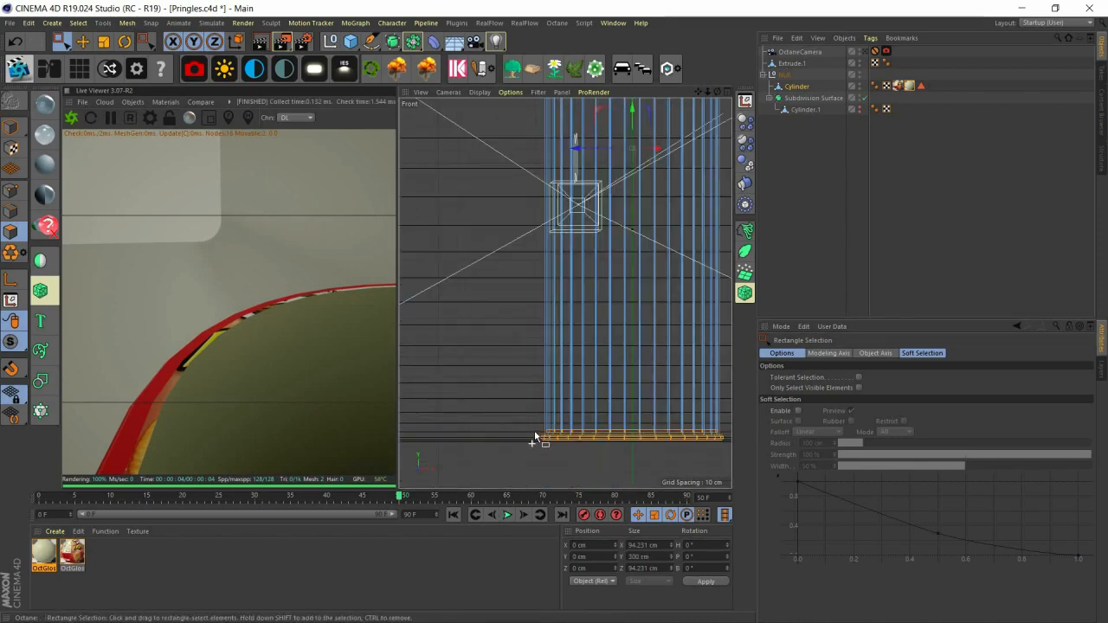
left_click_drag(534, 431, 734, 468)
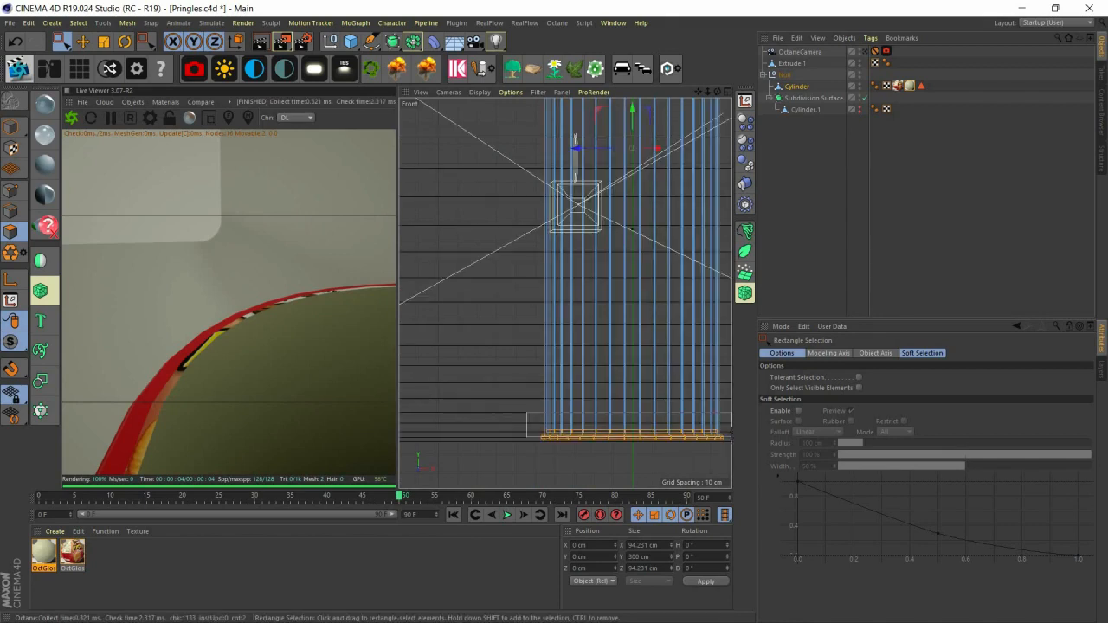
Step: Return to the perspective view of the whole can and create one new Octane glossy material, deleting the surplus copy
left_click(725, 92)
left_click(559, 92)
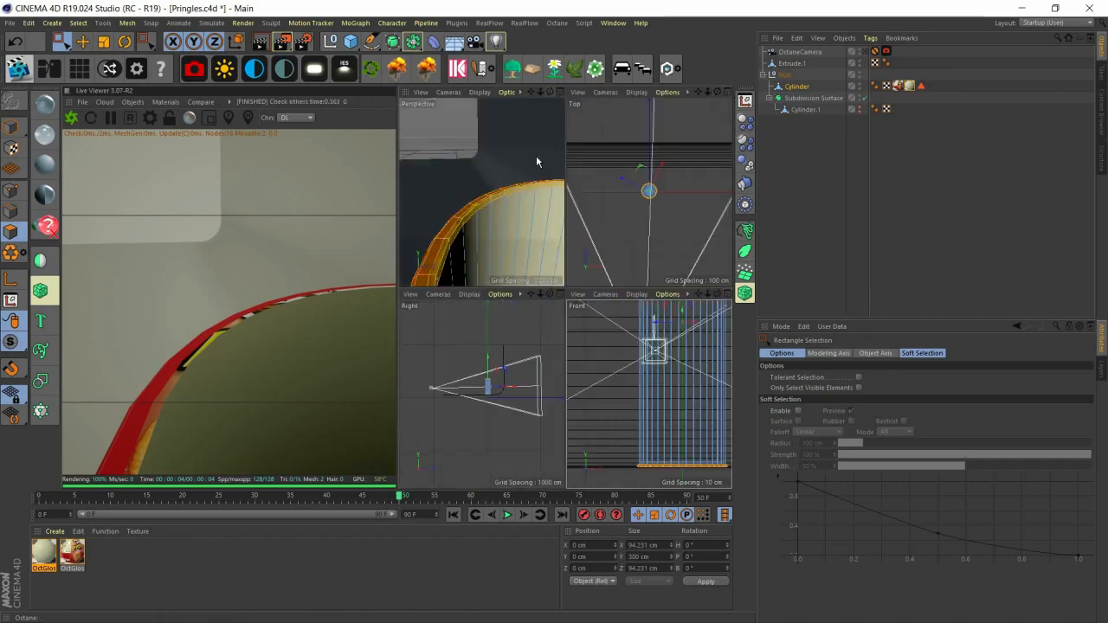
scroll(582, 166, "down", 8)
scroll(614, 208, "up", 10)
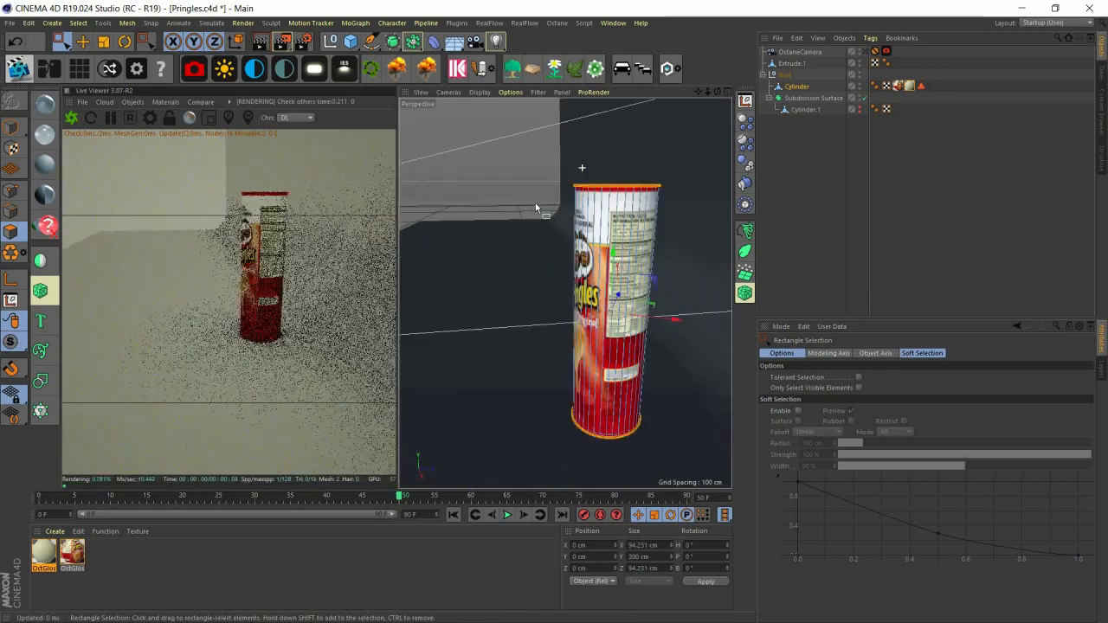
scroll(606, 260, "down", 5)
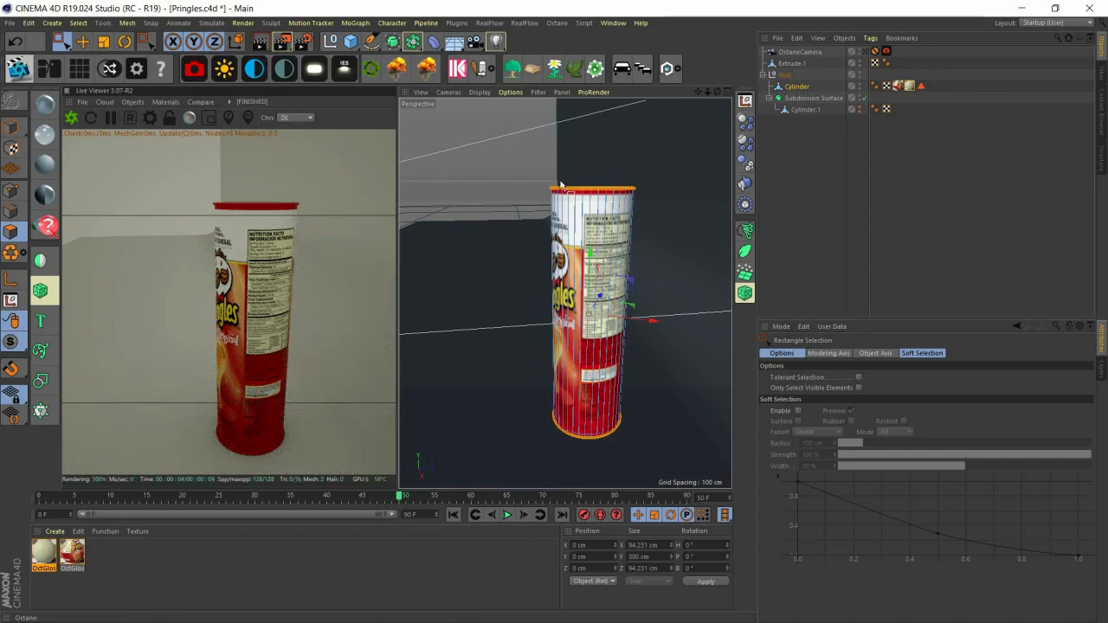
double_click(47, 106)
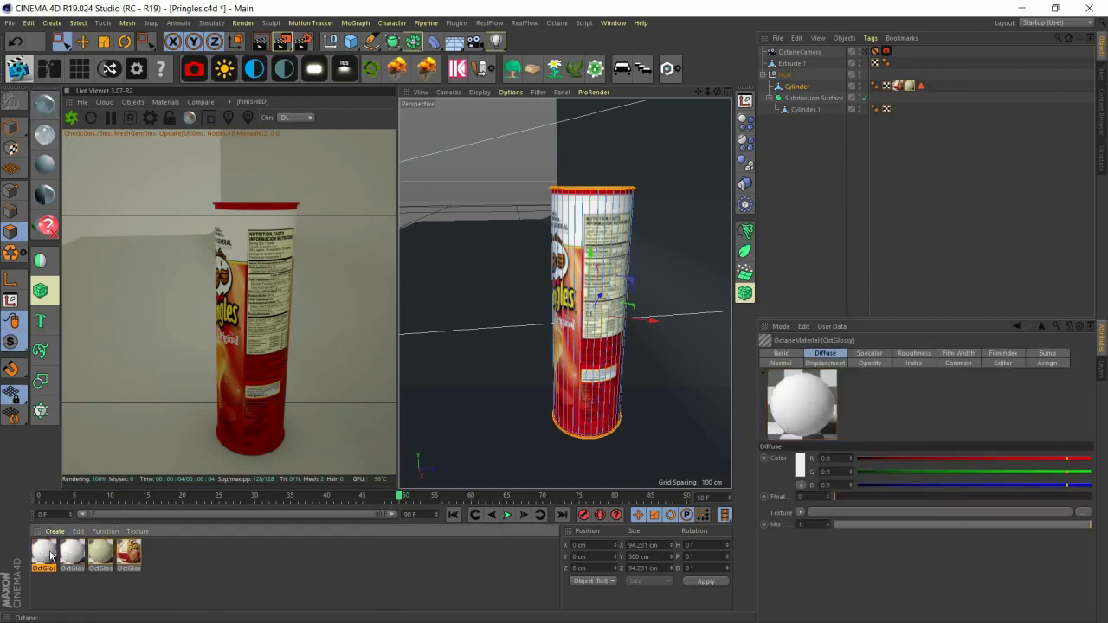
key("Delete")
Step: In the new glossy material's node editor, add an RGB Spectrum at 7% value and connect it to Diffuse
double_click(49, 555)
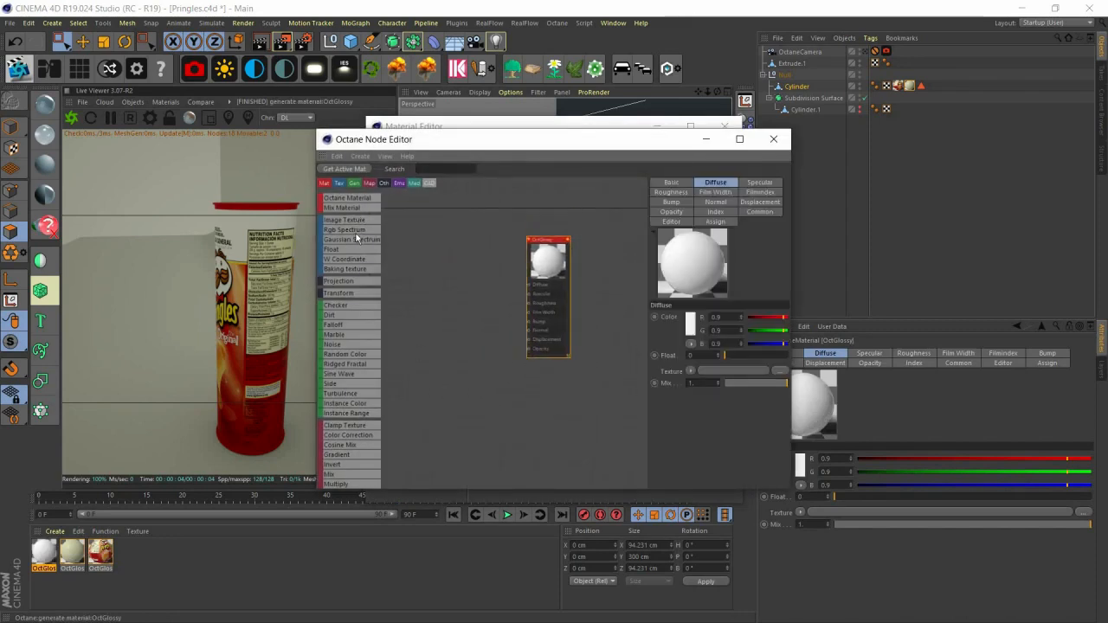
left_click_drag(350, 228, 457, 285)
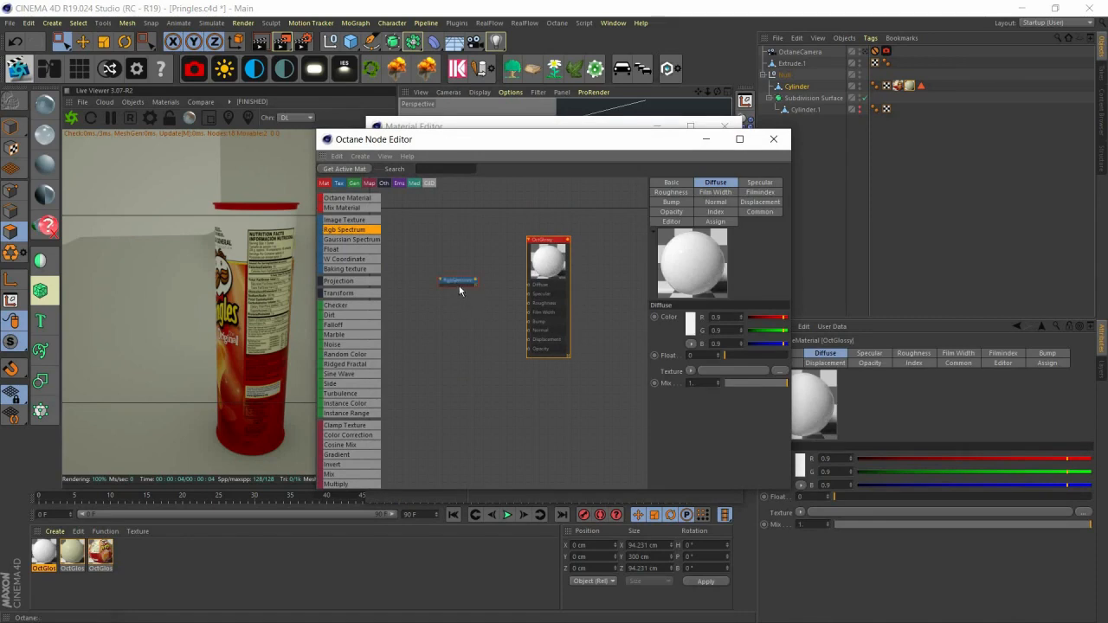
left_click(461, 288)
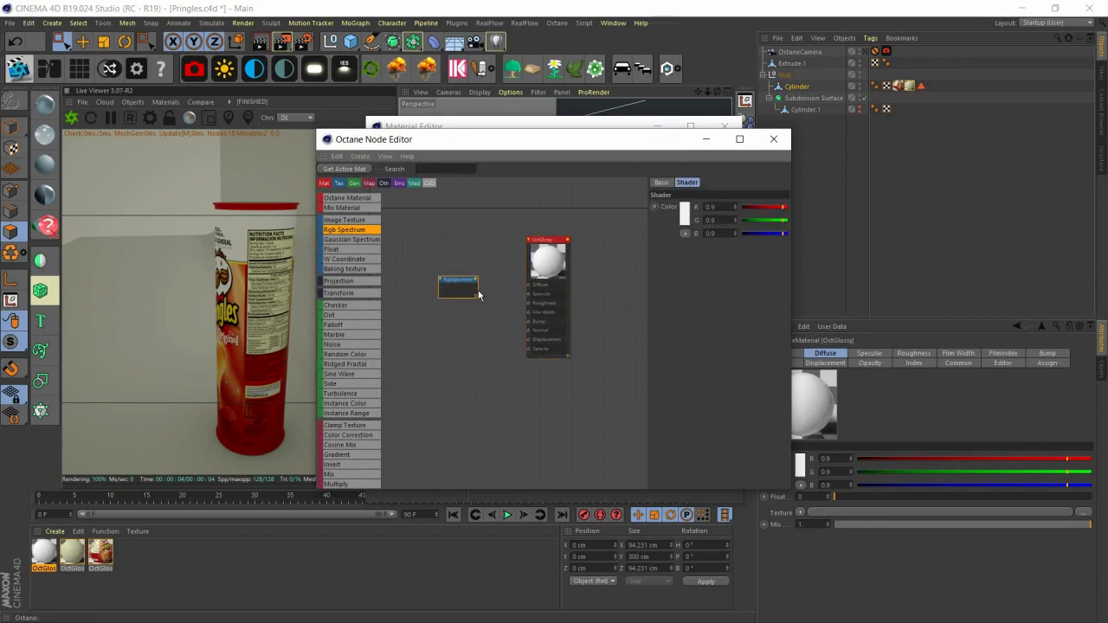
left_click(683, 214)
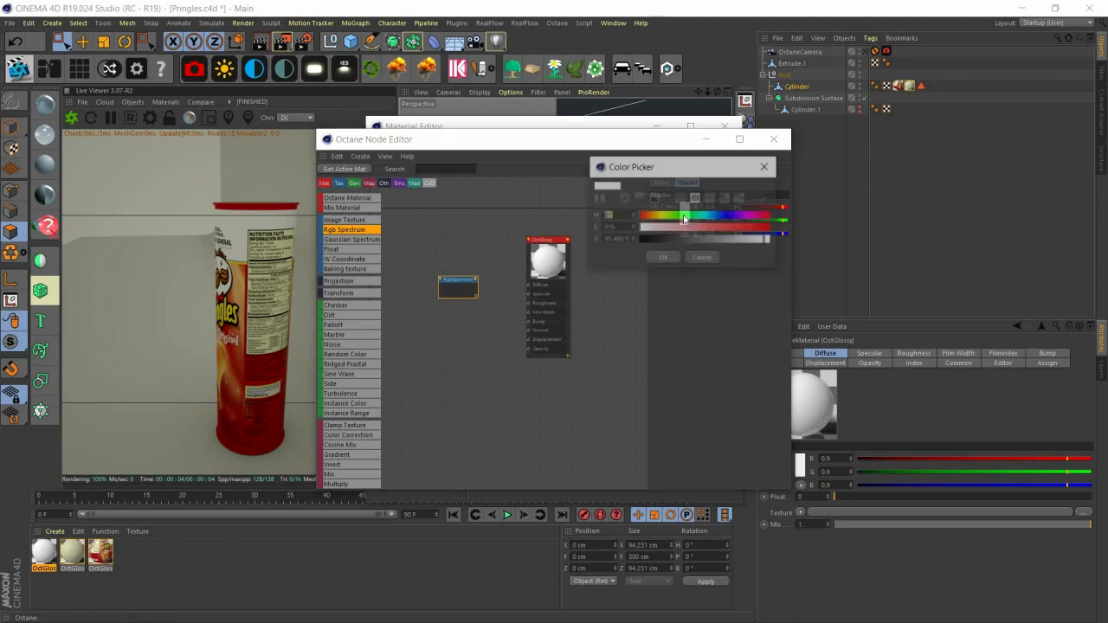
left_click(647, 248)
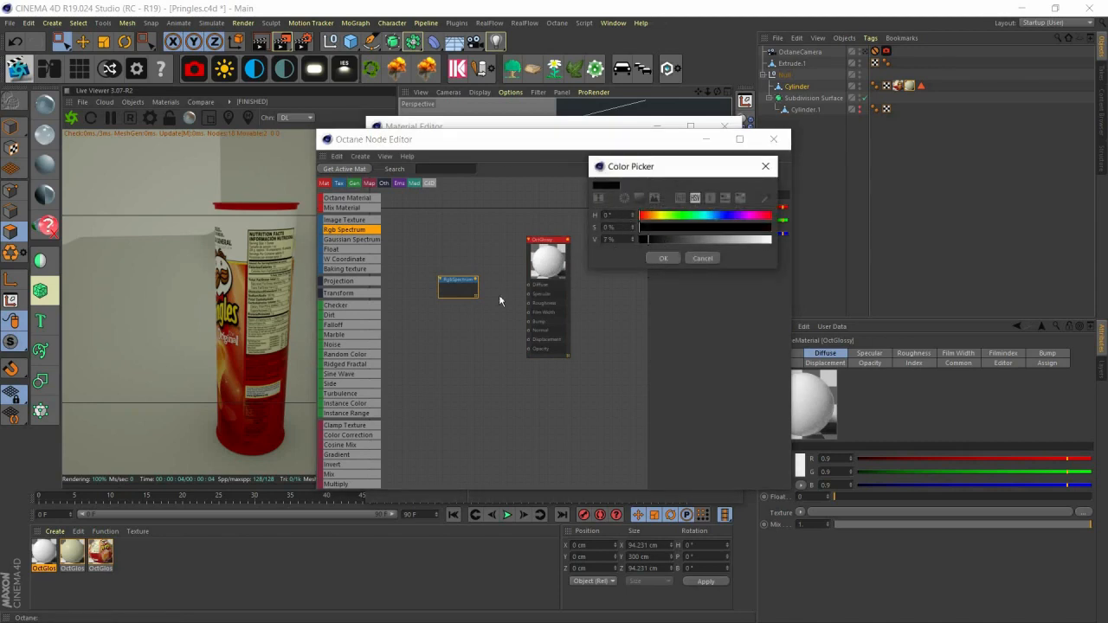
left_click_drag(476, 279, 544, 274)
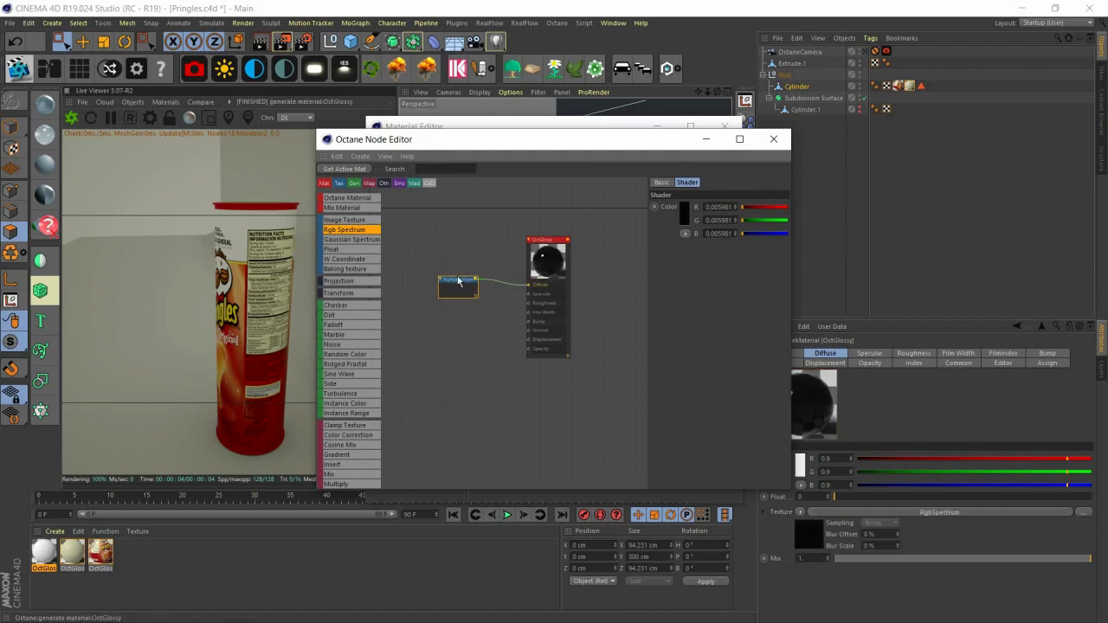
left_click_drag(459, 281, 455, 268)
Step: Set the glossy material's Index to 6
left_click(551, 258)
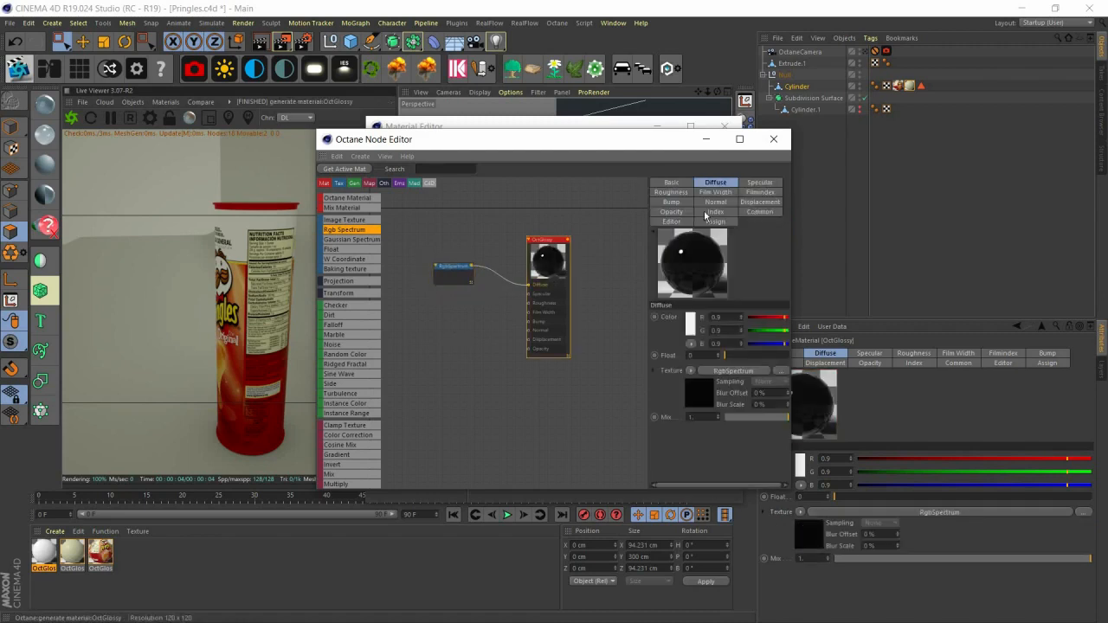
left_click(715, 211)
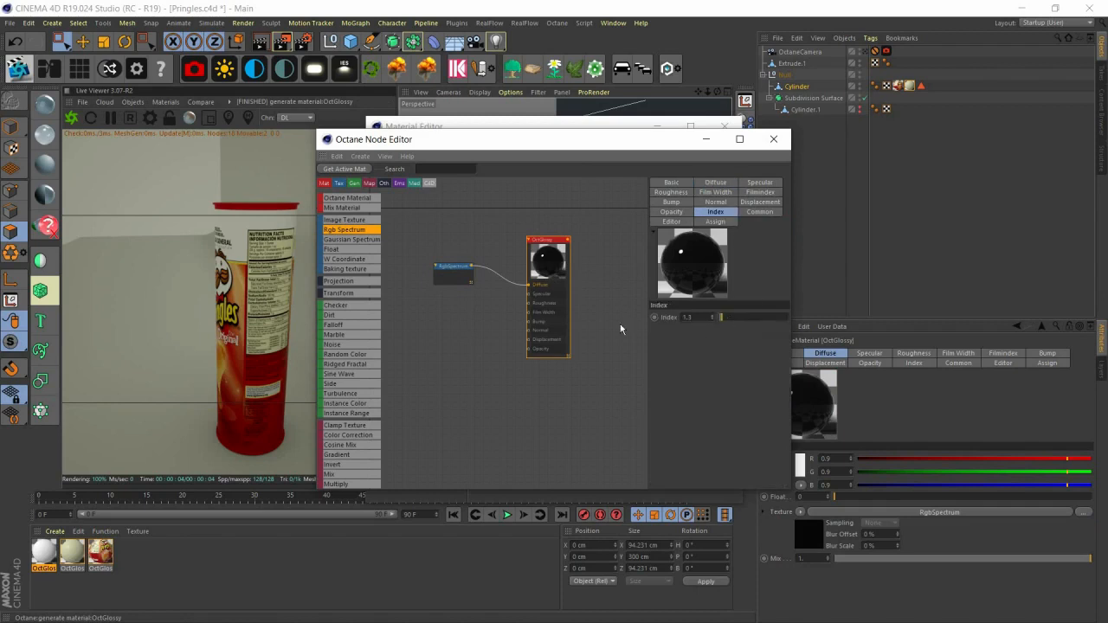
type("1")
key("Return")
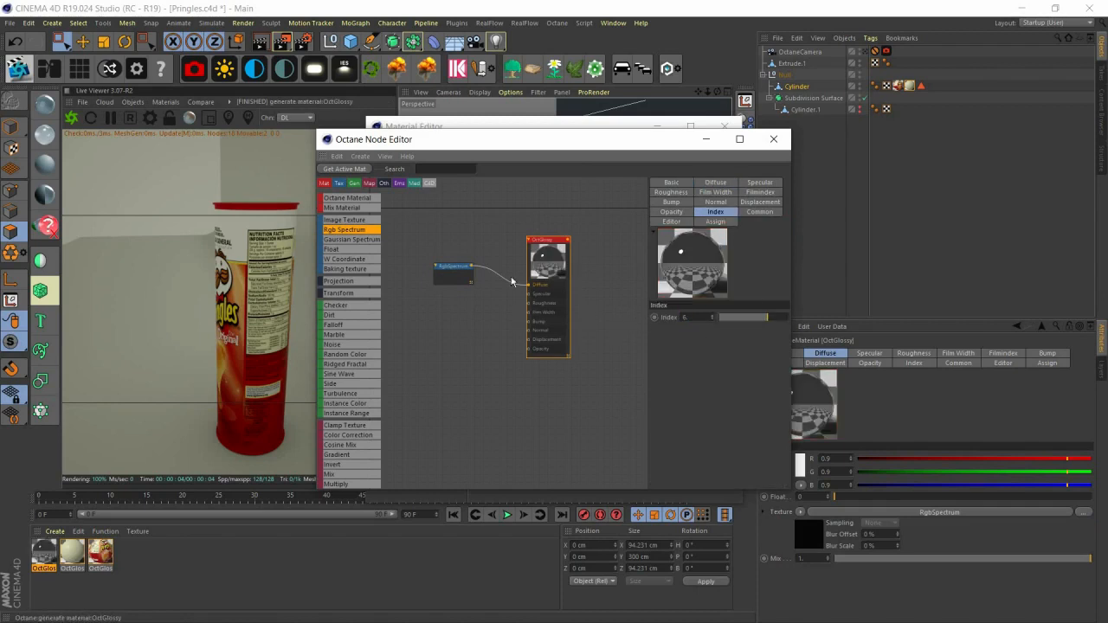
Step: Add a Gradient node to the material graph and set its mode to Complex
scroll(464, 267, "up", 1)
scroll(437, 268, "up", 2)
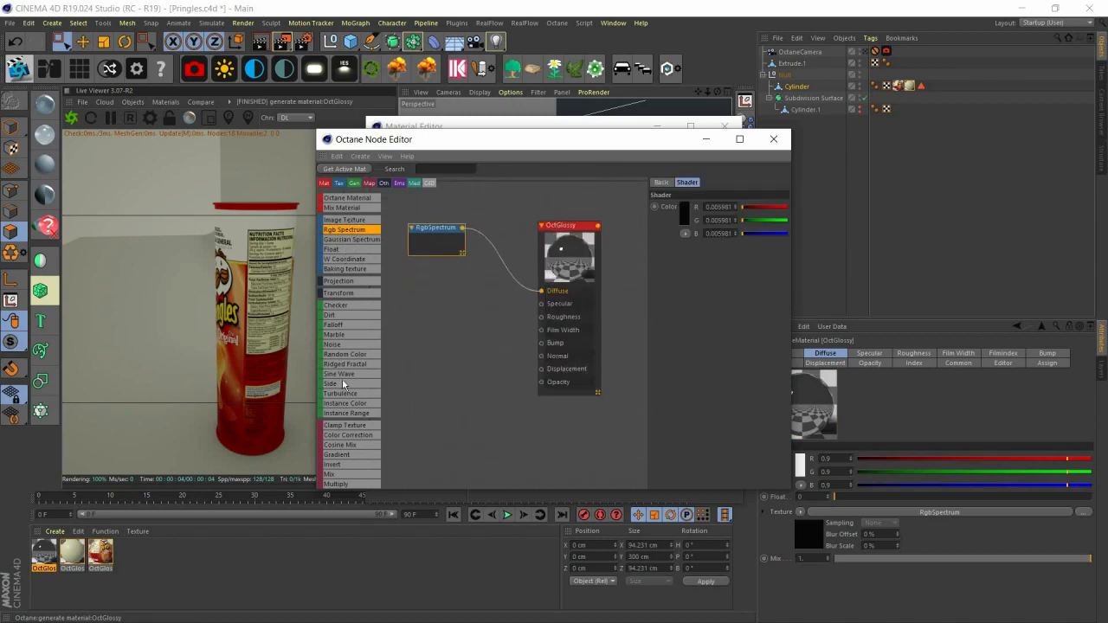
scroll(367, 433, "down", 1)
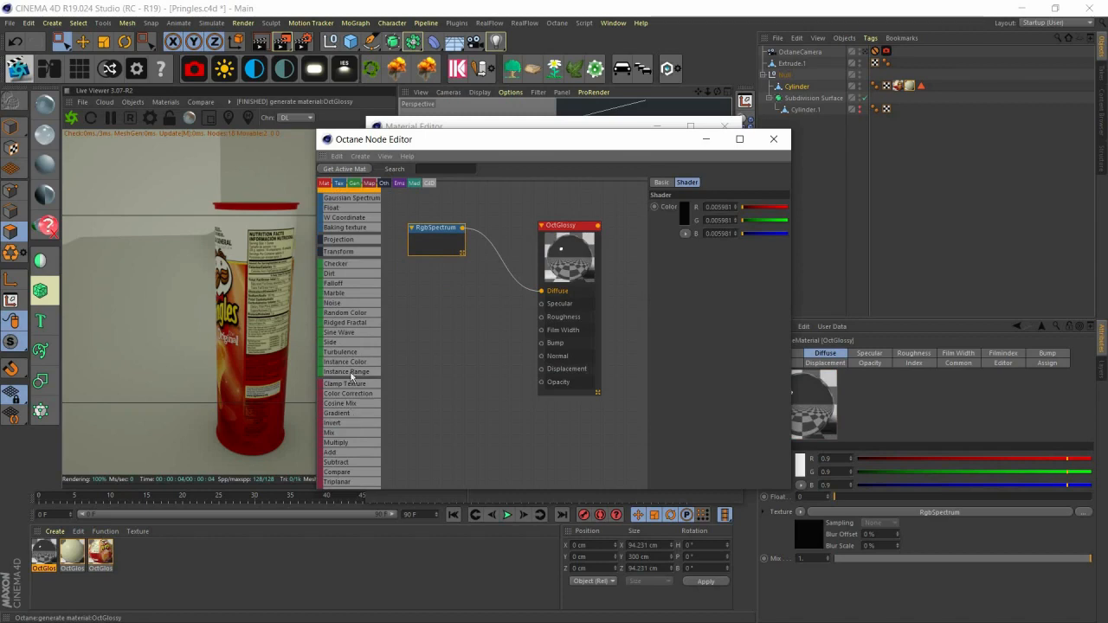
scroll(351, 362, "down", 1)
left_click_drag(344, 362, 430, 305)
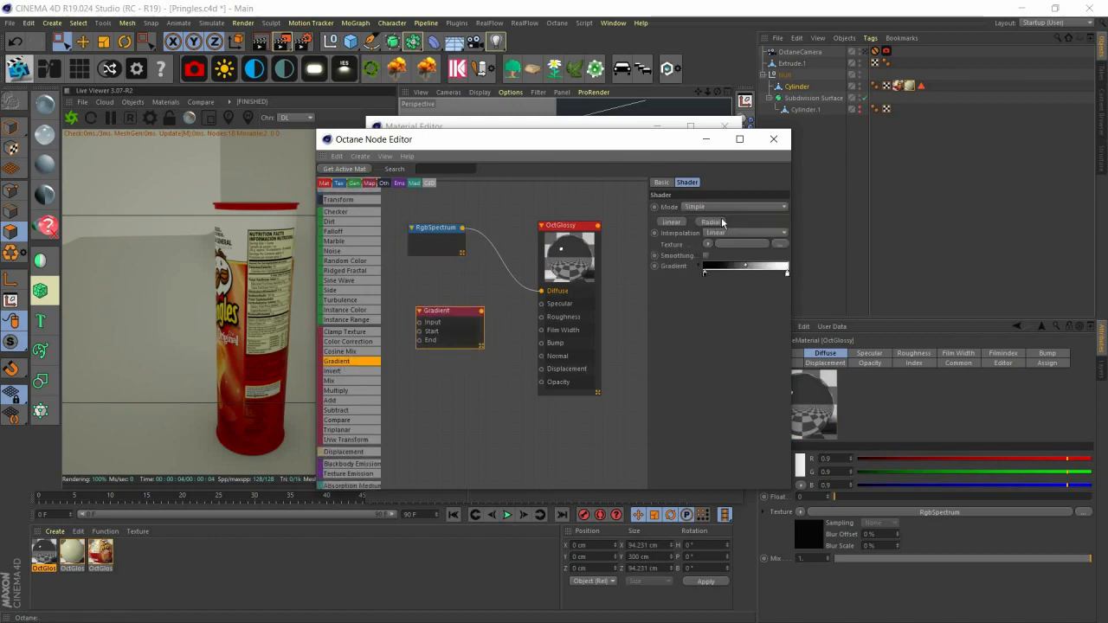
left_click(721, 207)
left_click(730, 227)
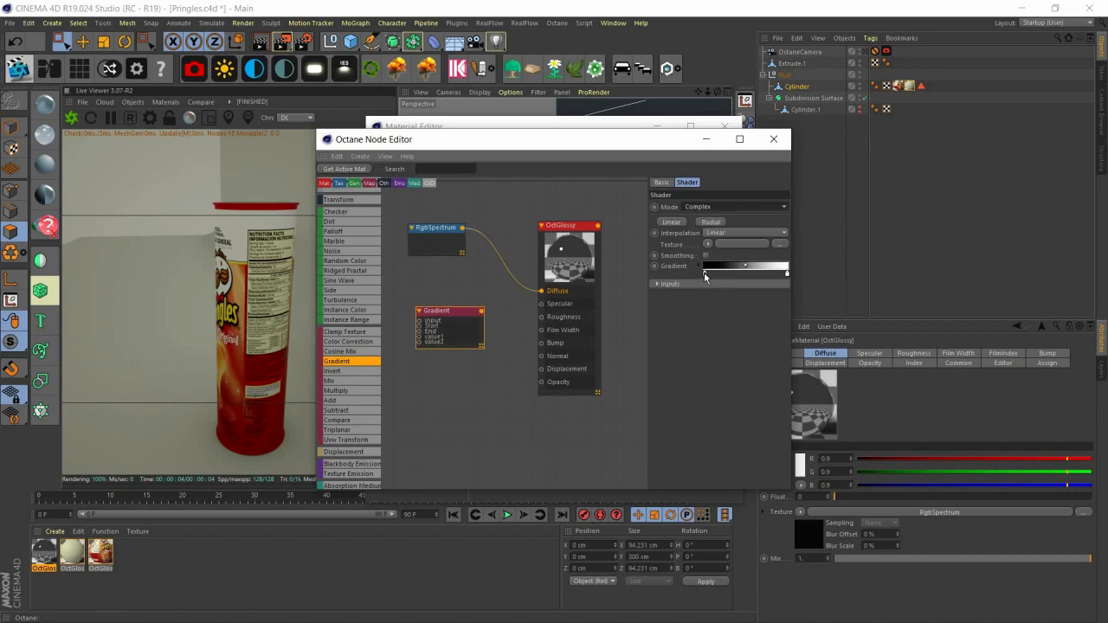
Step: Remove both colour knots from the Gradient and connect the node to the material's Specular input
left_click_drag(705, 274, 707, 313)
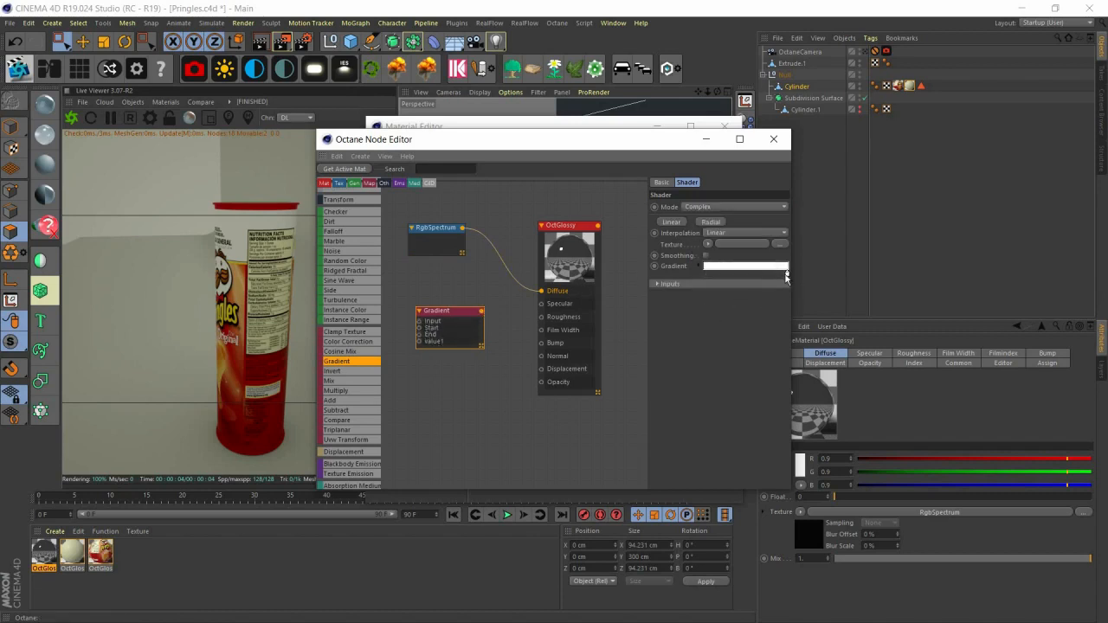
left_click_drag(787, 273, 783, 310)
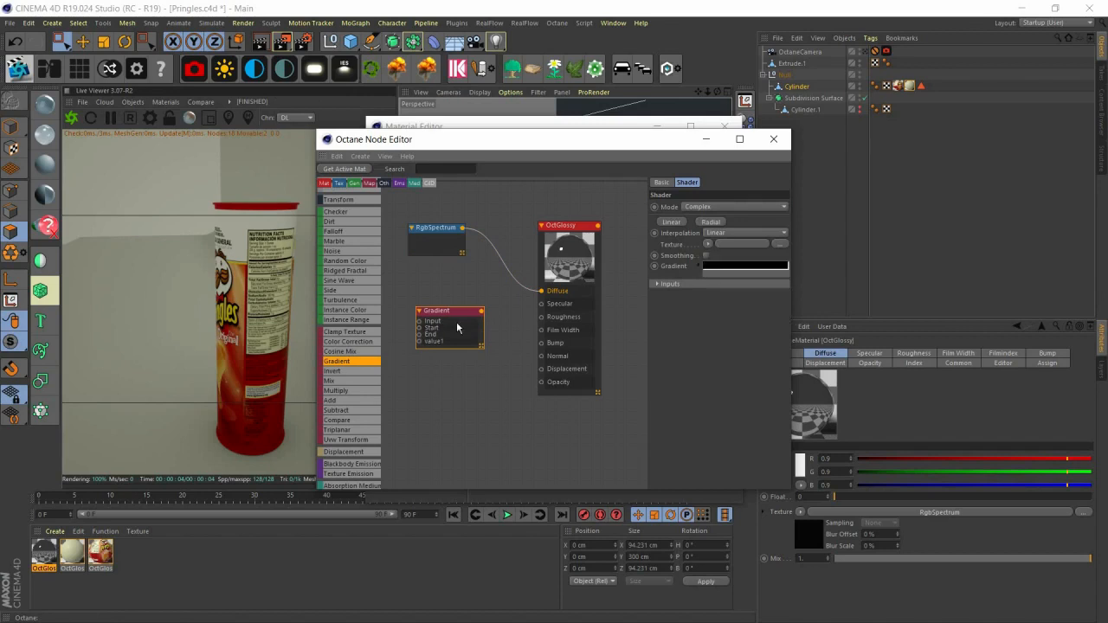
left_click_drag(482, 312, 542, 304)
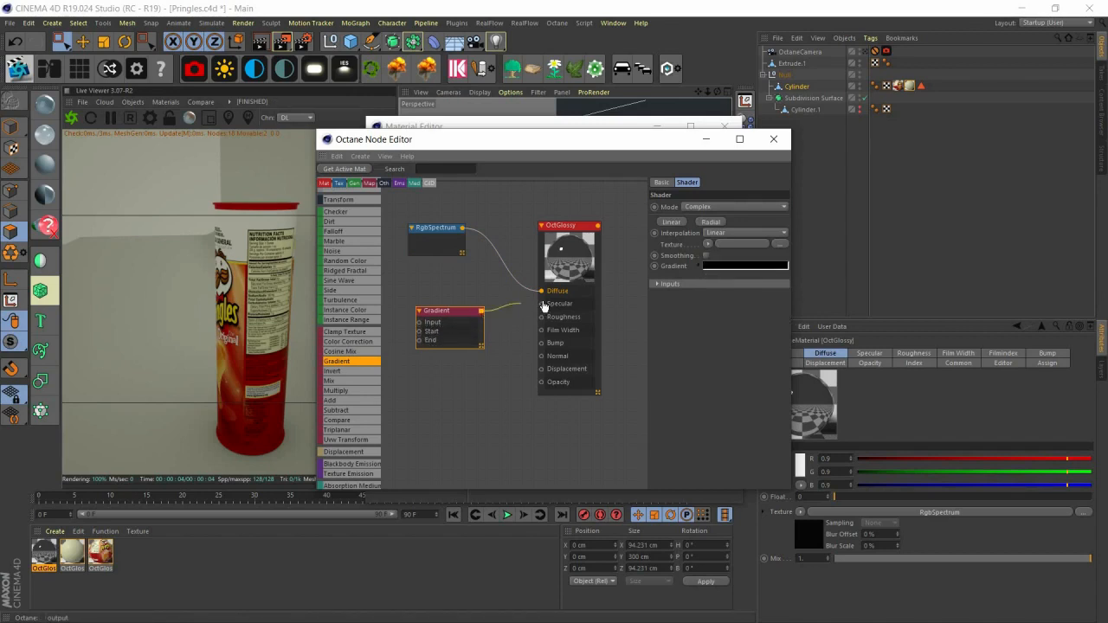
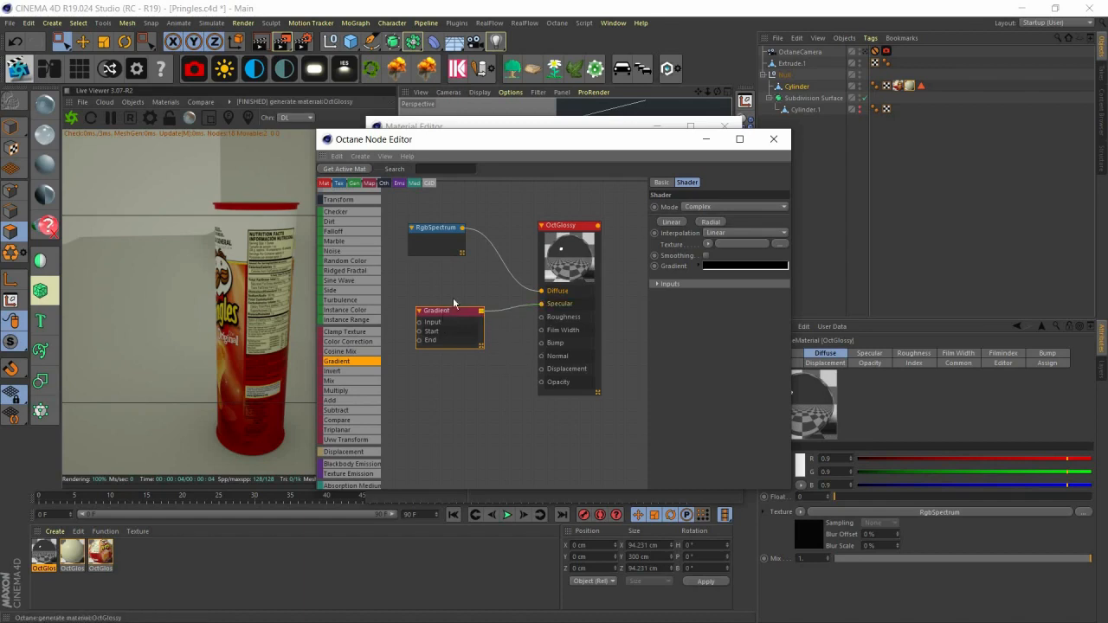
left_click_drag(464, 315, 491, 318)
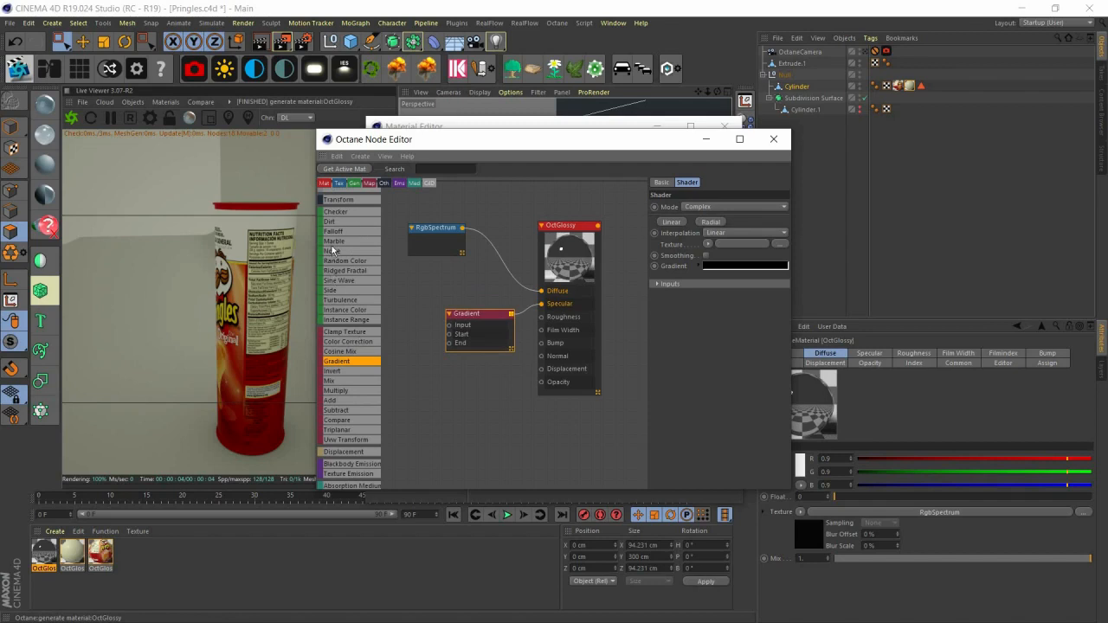
Step: Add two RGB Spectrum nodes and connect them to the Gradient's Start and End inputs
scroll(338, 247, "up", 3)
left_click(357, 231)
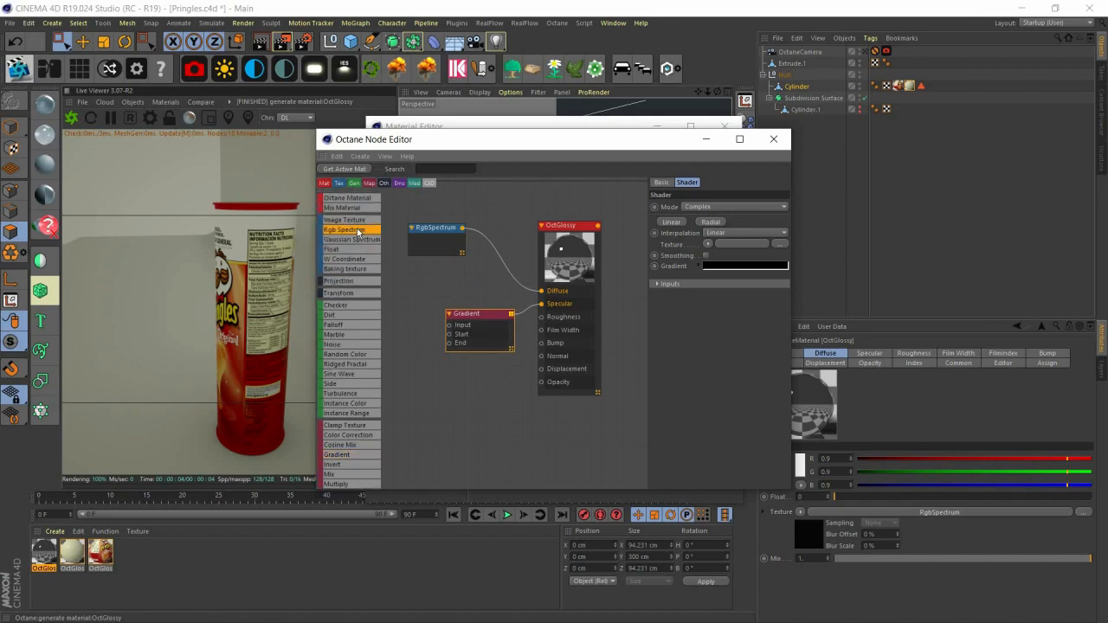
left_click_drag(419, 315, 411, 291)
left_click_drag(407, 345, 414, 389)
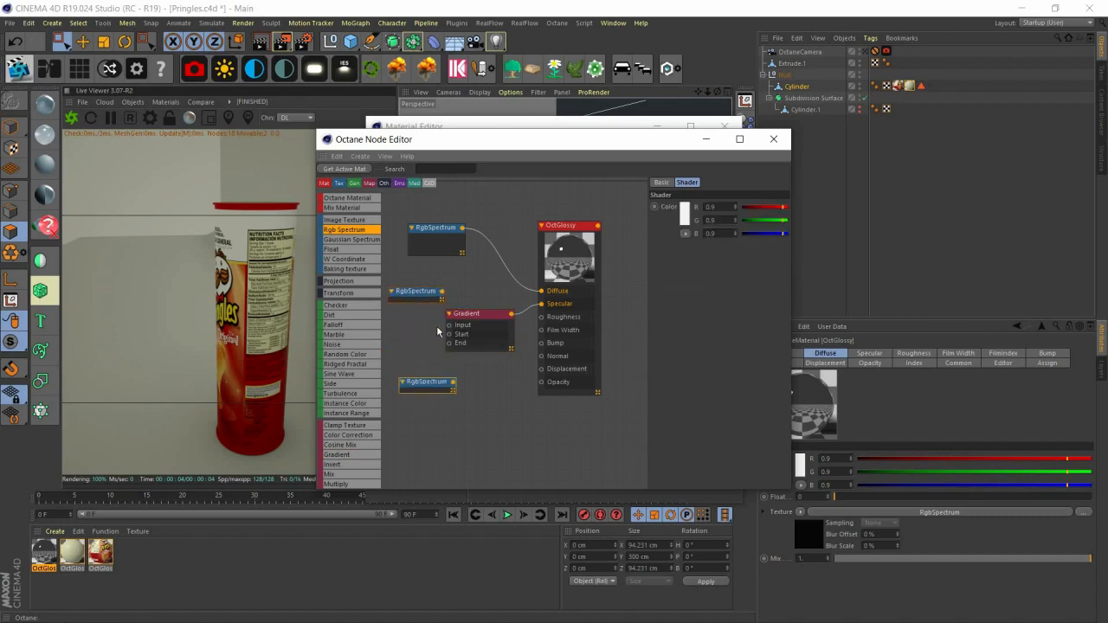
left_click_drag(417, 292, 448, 336)
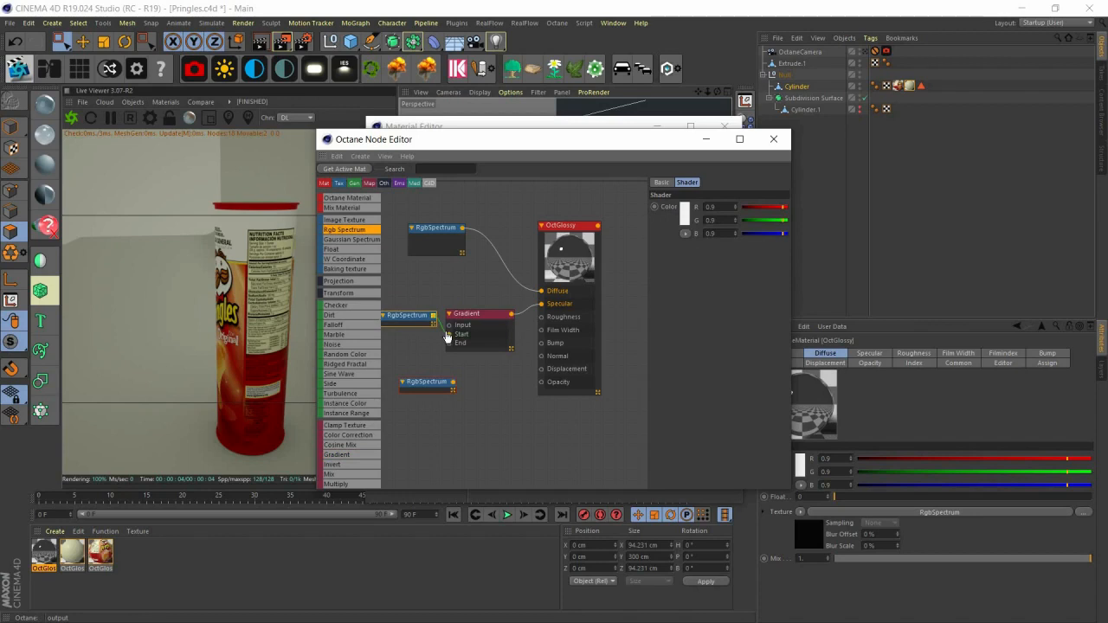
left_click_drag(452, 381, 499, 317)
left_click_drag(426, 323, 453, 328)
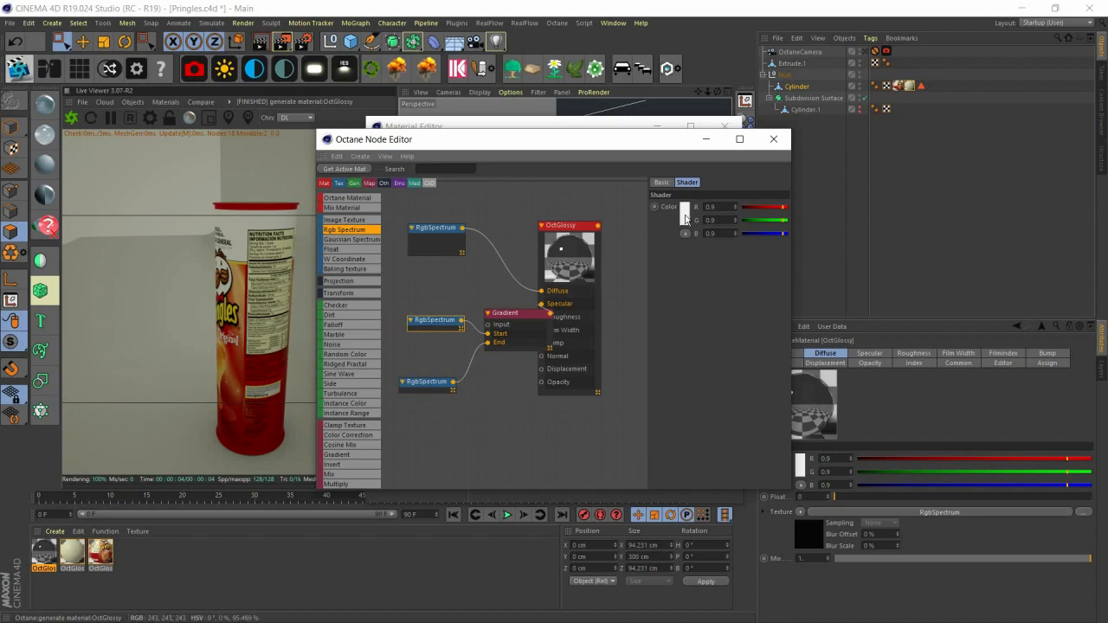
Step: Set the Gradient's Start colour to near white and its End colour to near black, about 0.007 per RGB channel
left_click(685, 217)
left_click_drag(760, 240, 771, 243)
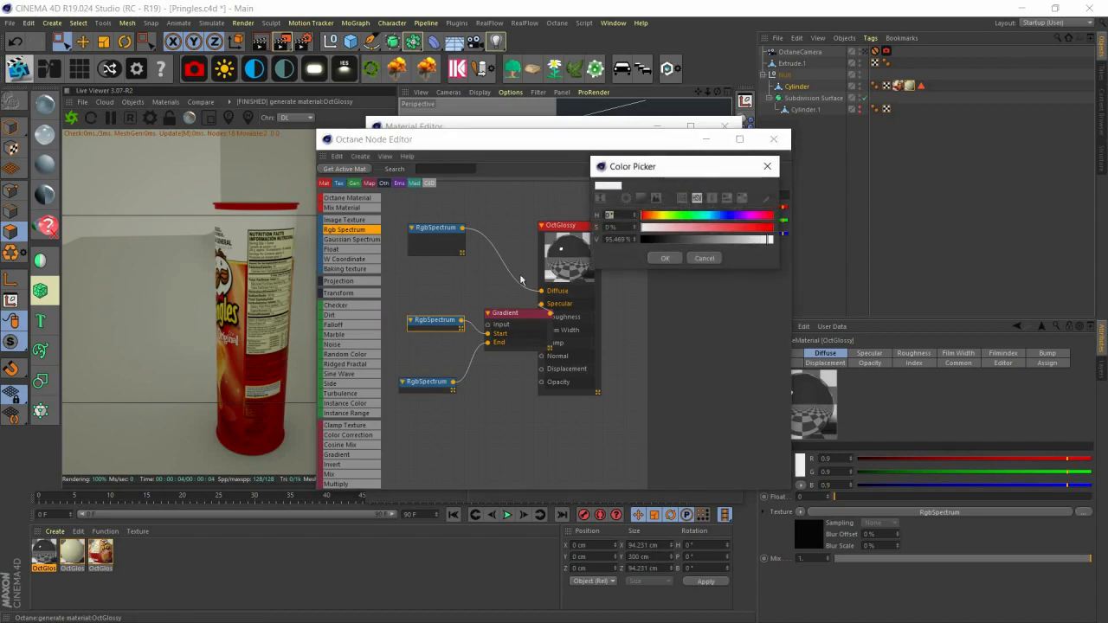
left_click(664, 258)
left_click(428, 382)
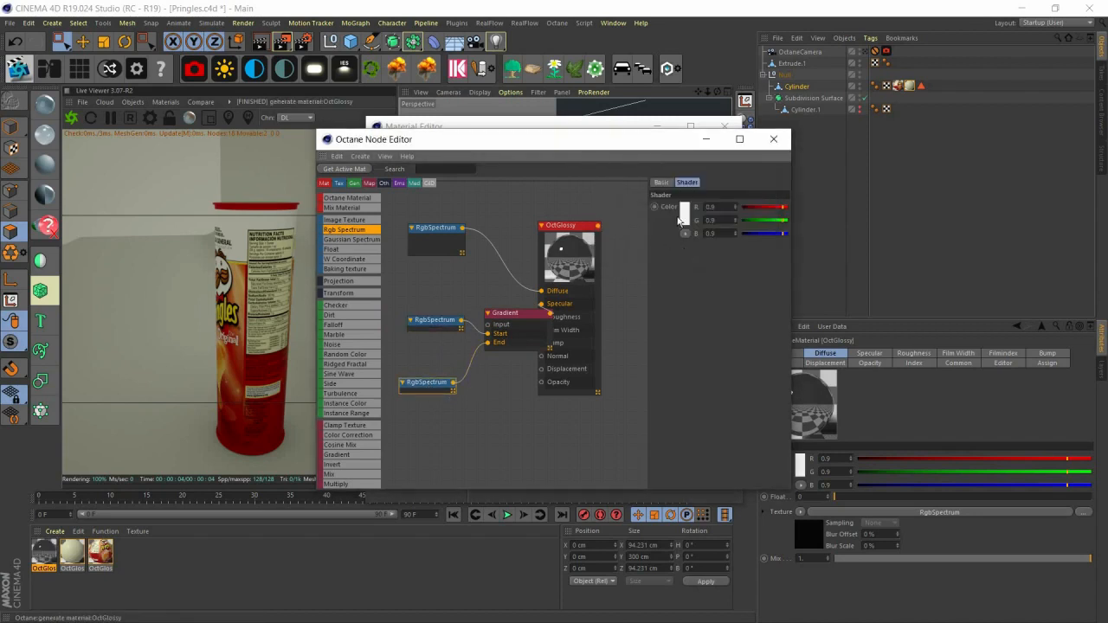
left_click(685, 218)
left_click(641, 242)
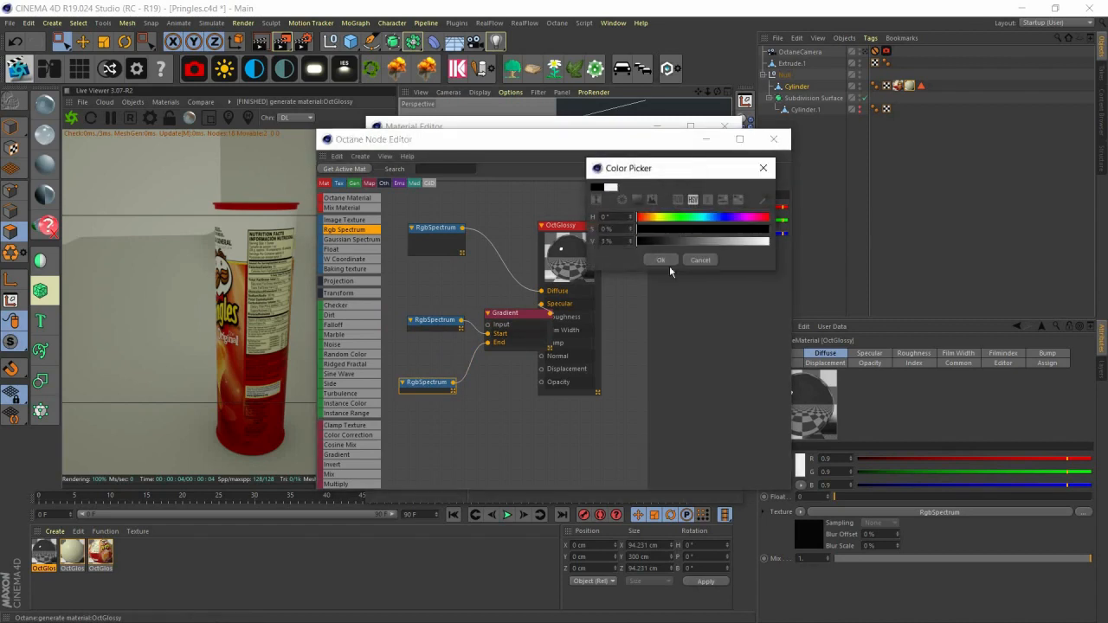
key("Return")
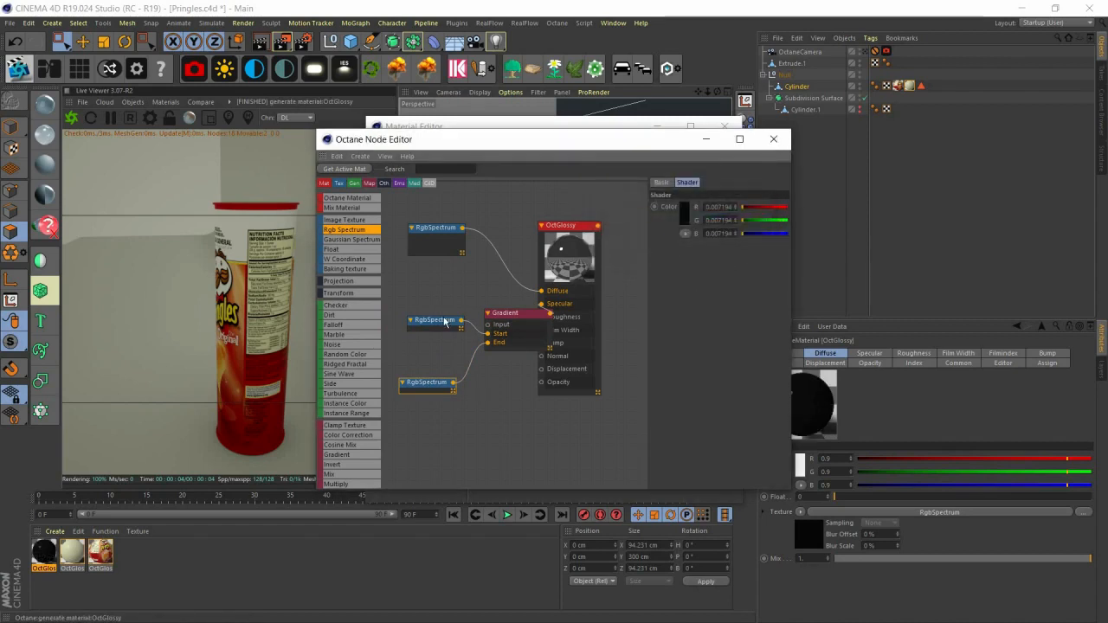
left_click_drag(404, 327, 393, 339)
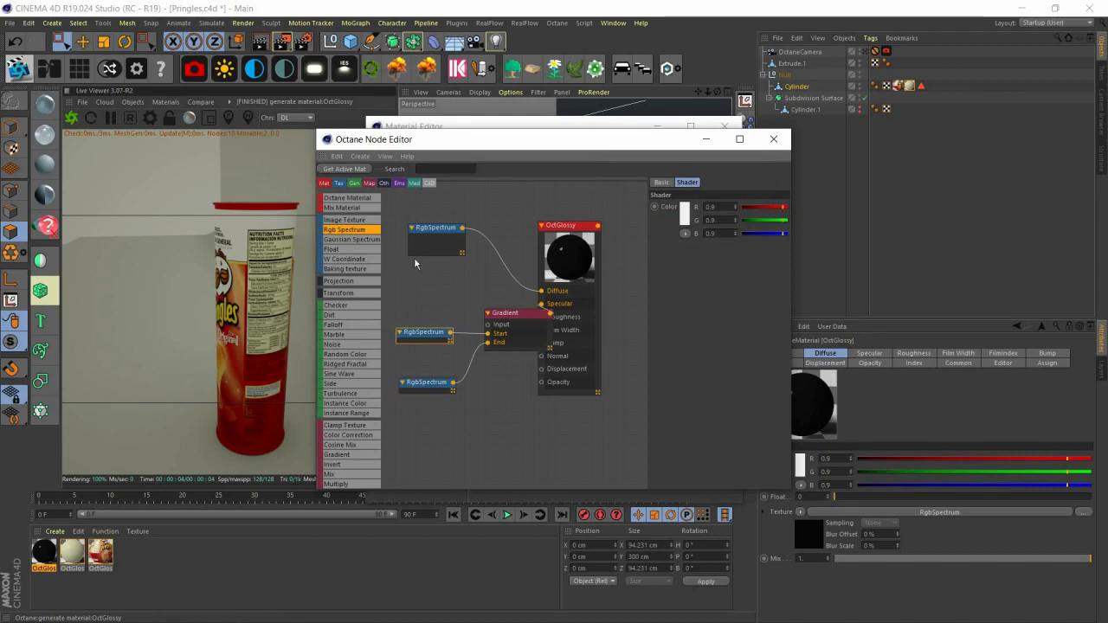
Step: Add a Float node, connect it to the Gradient's Input, and space out the Gradient and material nodes
left_click_drag(359, 252, 420, 341)
left_click_drag(408, 299, 432, 305)
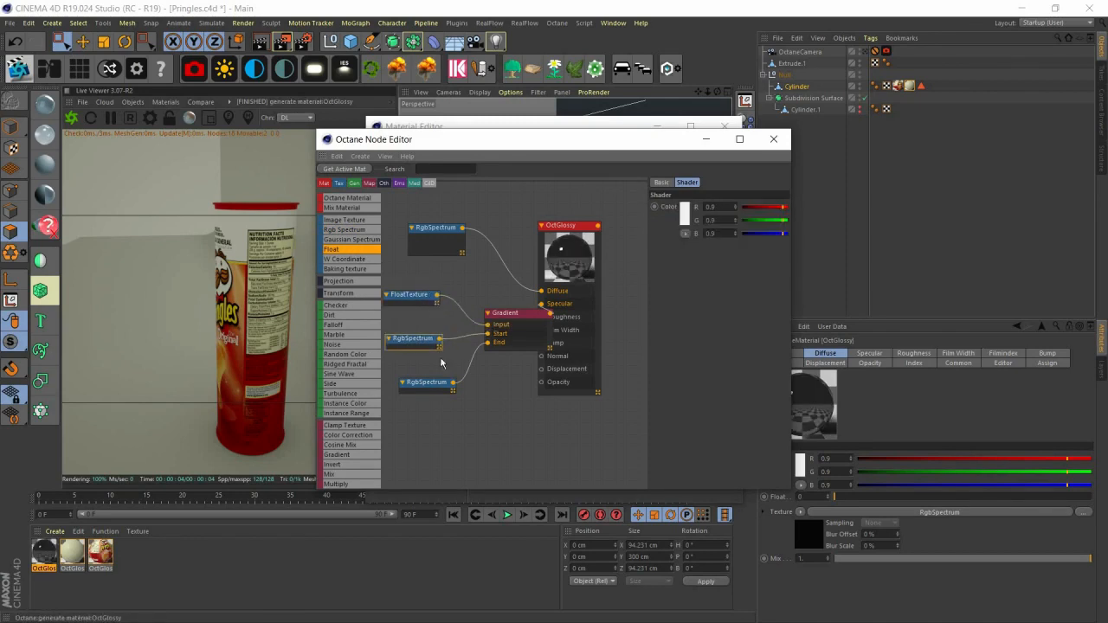
left_click_drag(513, 322, 495, 312)
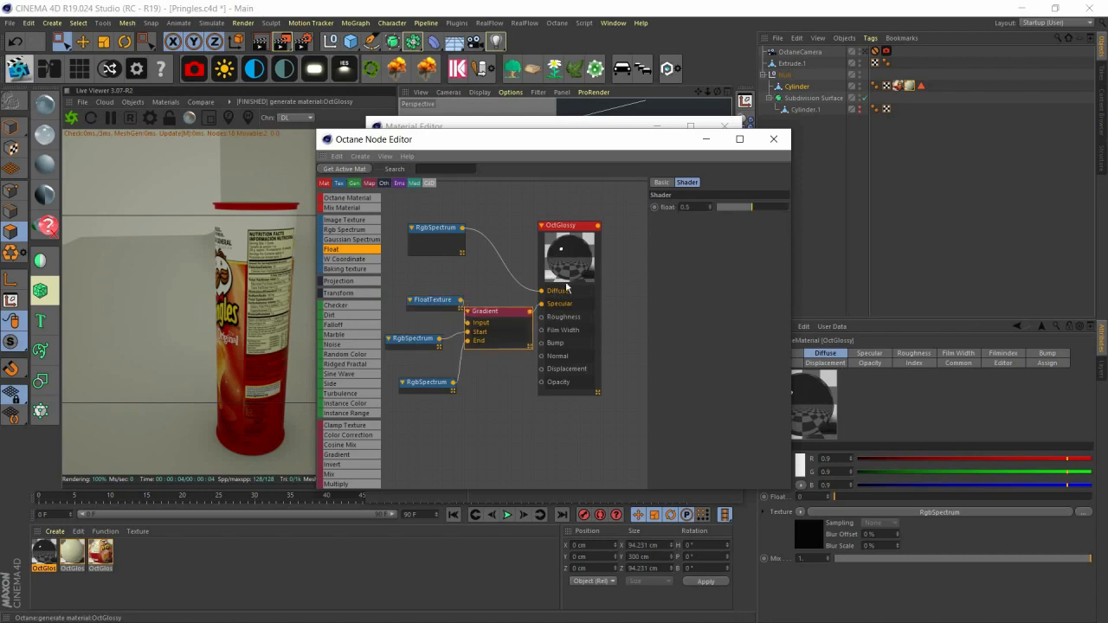
left_click_drag(583, 278, 621, 282)
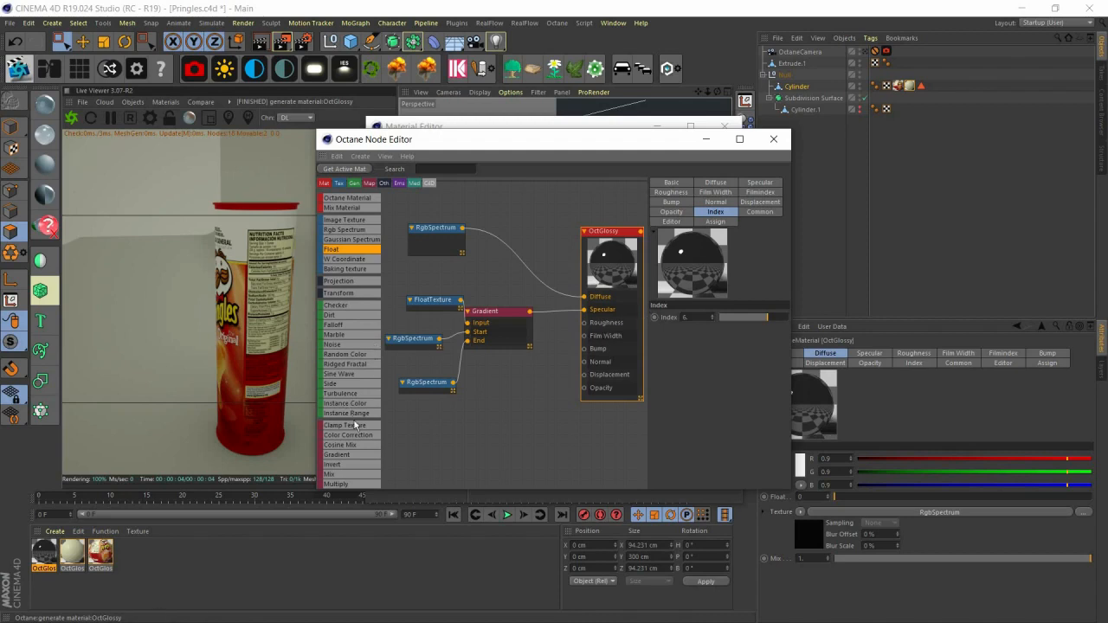
Step: Add a second Gradient node and connect it to the material's Roughness input
scroll(355, 425, "down", 5)
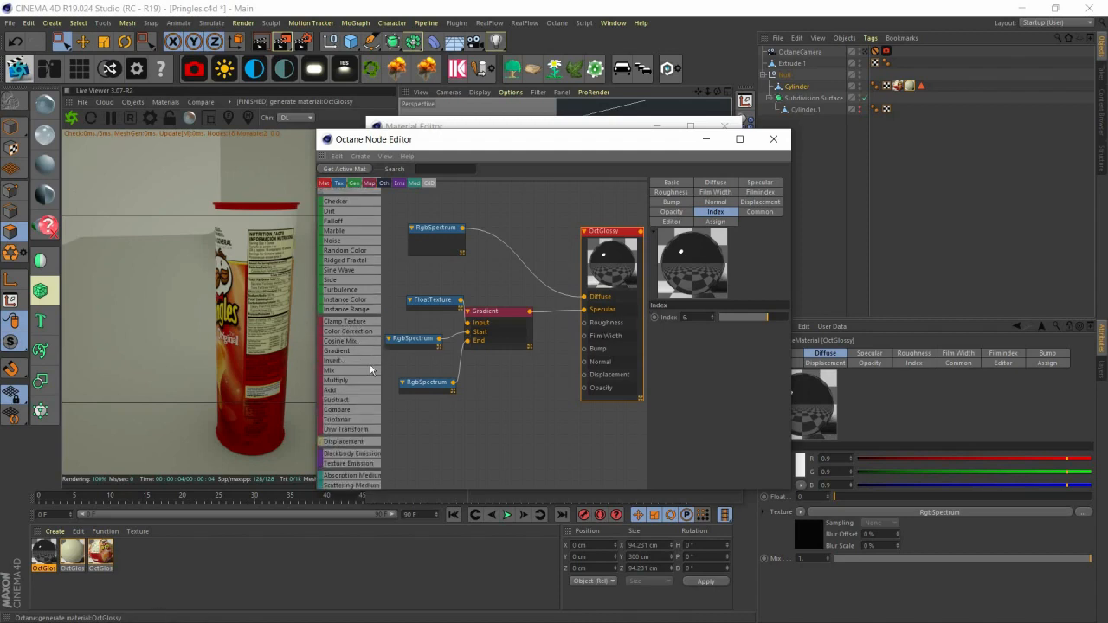
left_click_drag(345, 350, 474, 399)
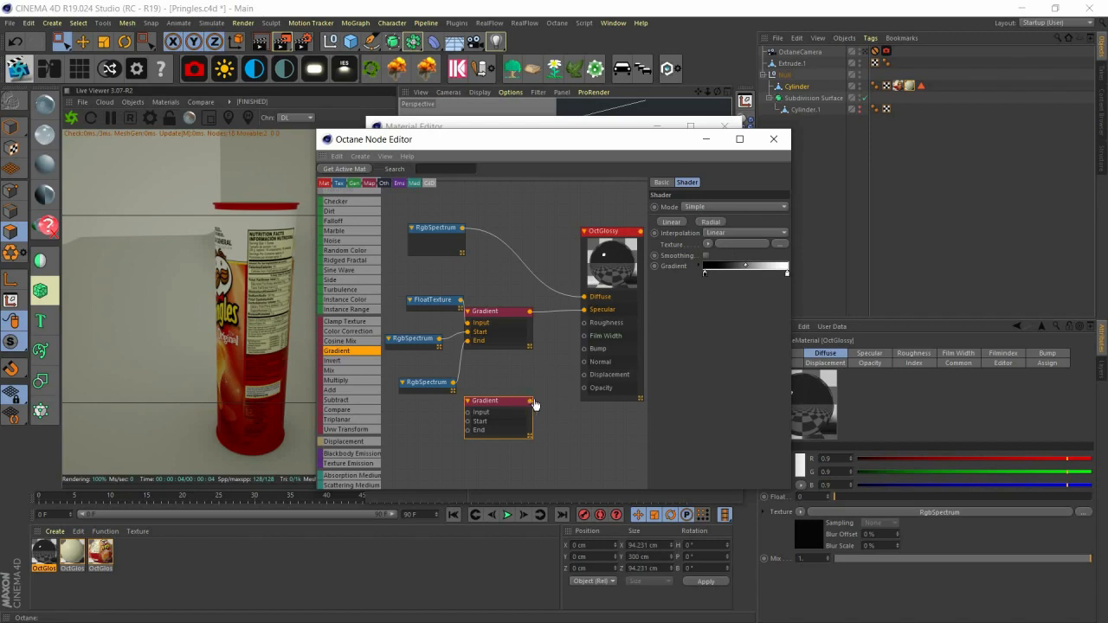
left_click_drag(585, 328, 585, 326)
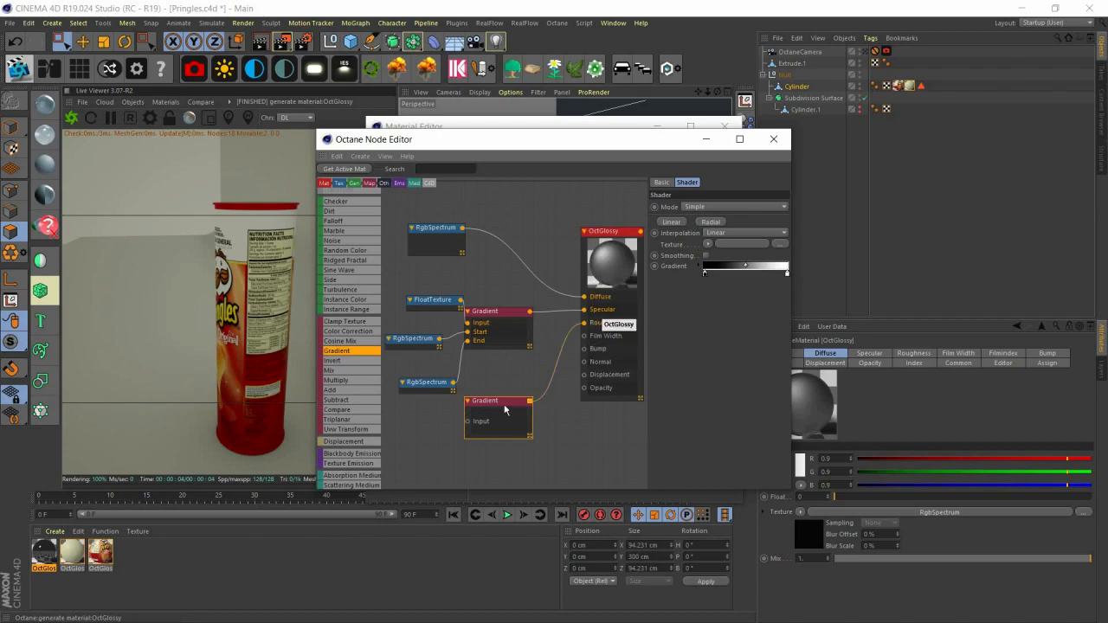
left_click_drag(532, 402, 571, 394)
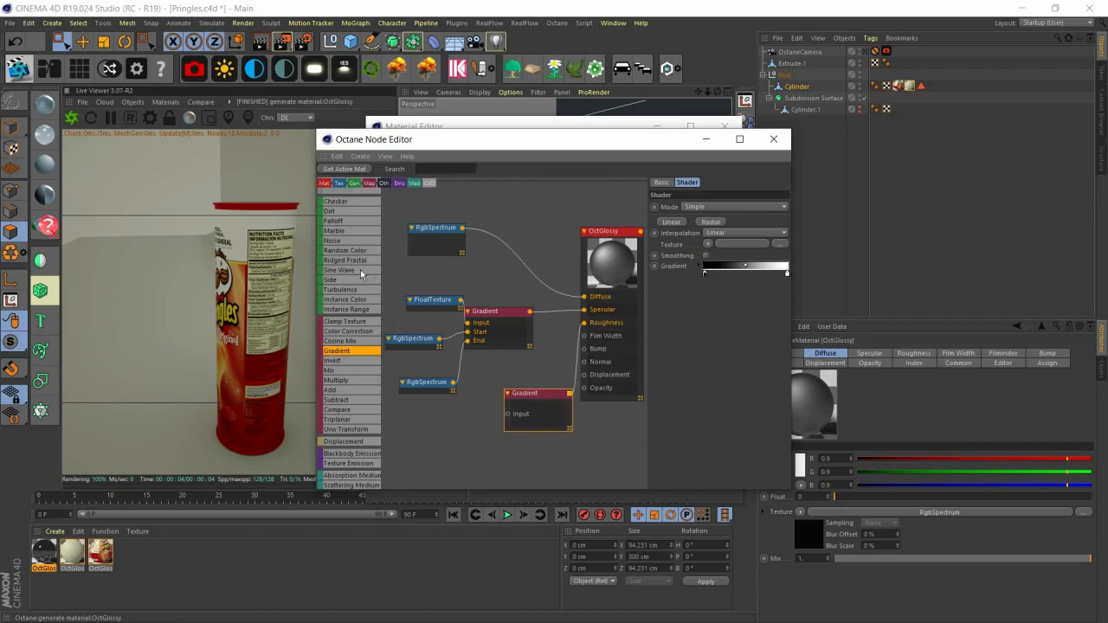
Step: Add an Image Texture node, connect it to the Input of the Roughness Gradient, and arrange the two nodes
scroll(354, 278, "up", 5)
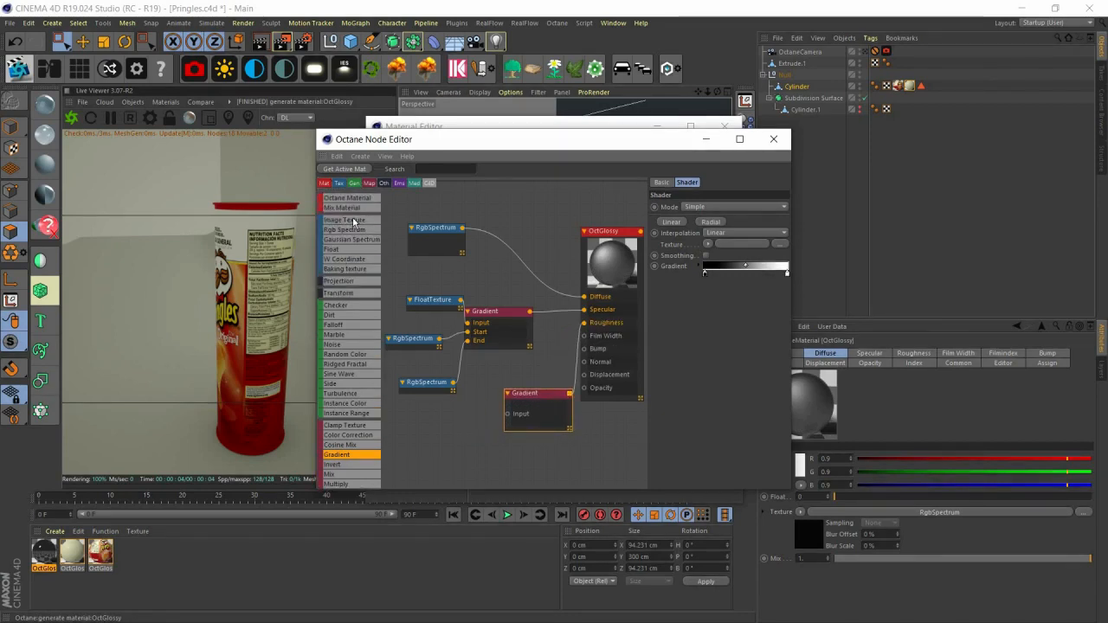
left_click(344, 222)
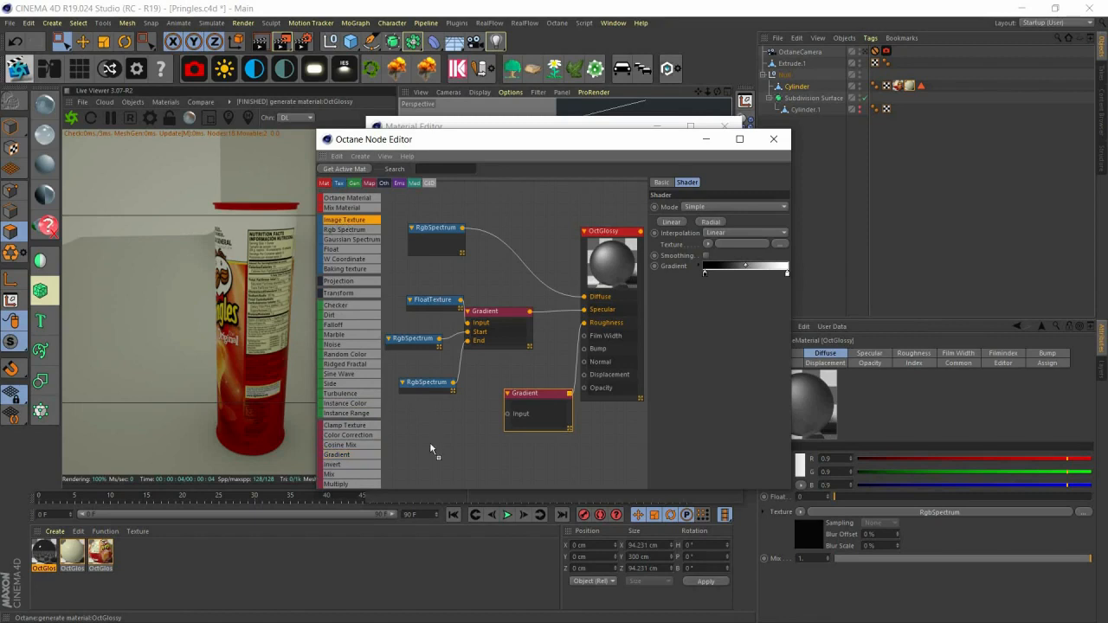
left_click(464, 445)
left_click_drag(464, 446, 525, 421)
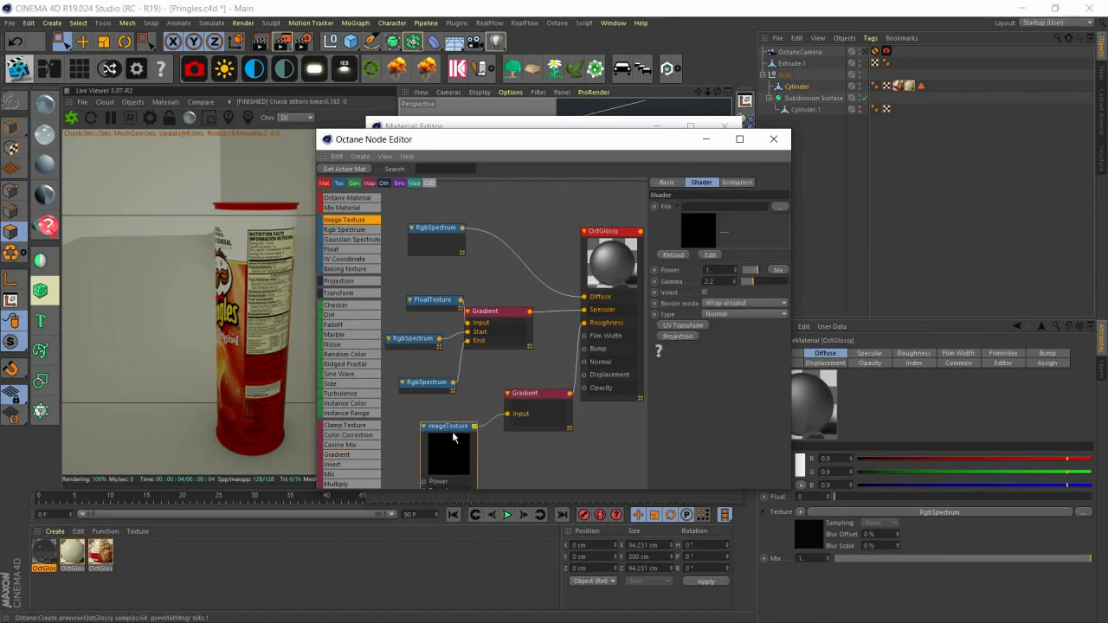
left_click_drag(431, 433, 425, 425)
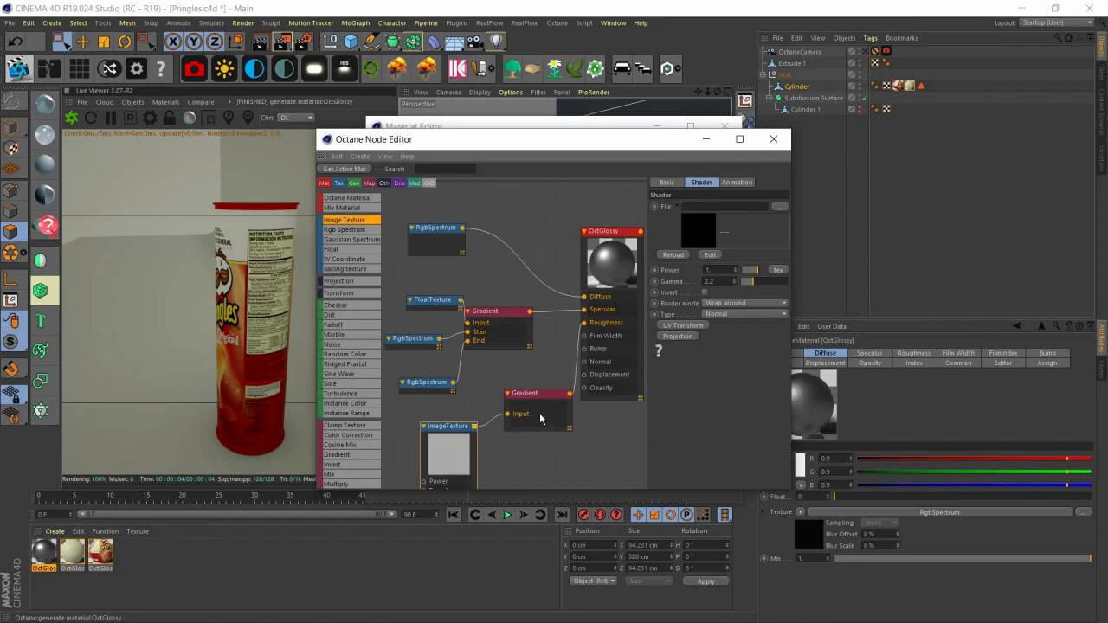
left_click_drag(527, 394, 517, 371)
scroll(527, 395, "down", 3)
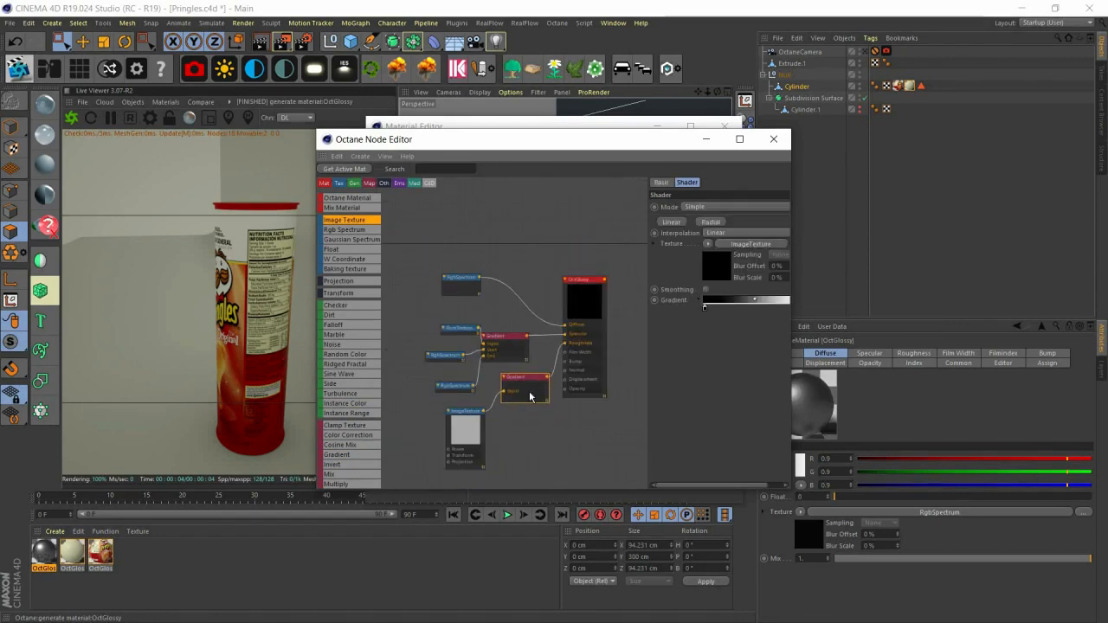
middle_click_drag(469, 428, 489, 383)
Step: Add a UV Transform node to the Image Texture and move the overlapping nodes apart
left_click(488, 386)
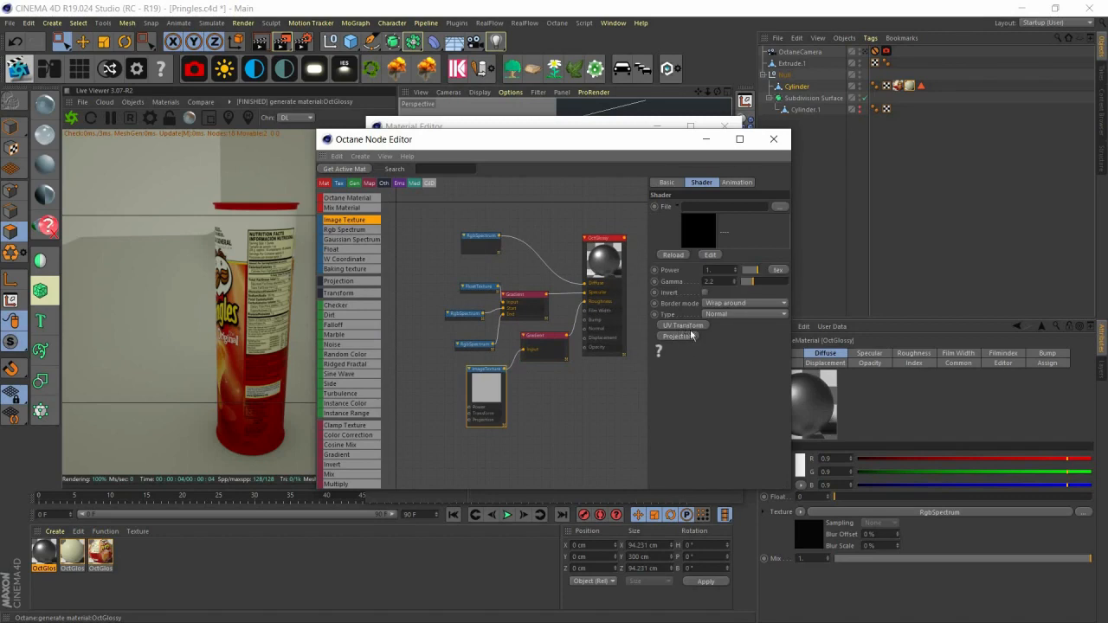
left_click(683, 325)
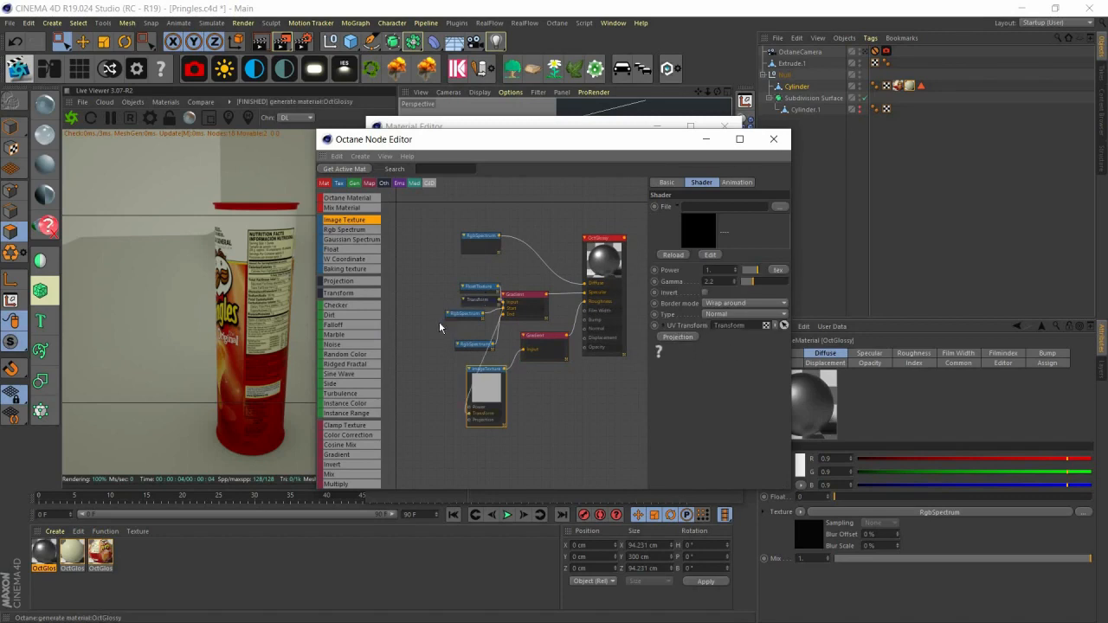
left_click_drag(460, 287, 451, 274)
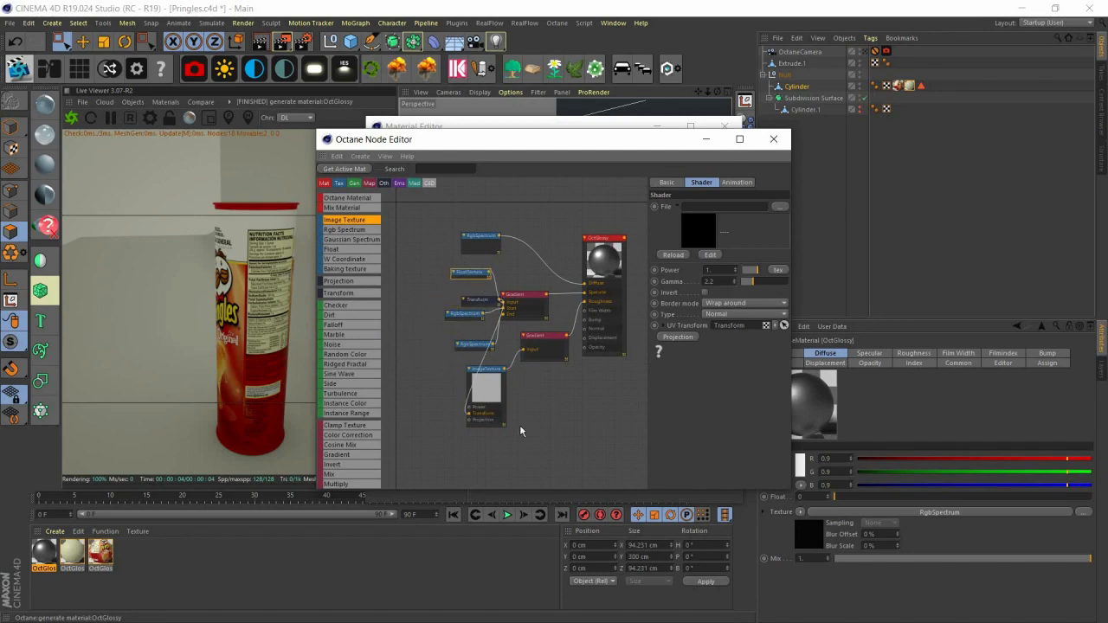
left_click_drag(487, 391, 530, 414)
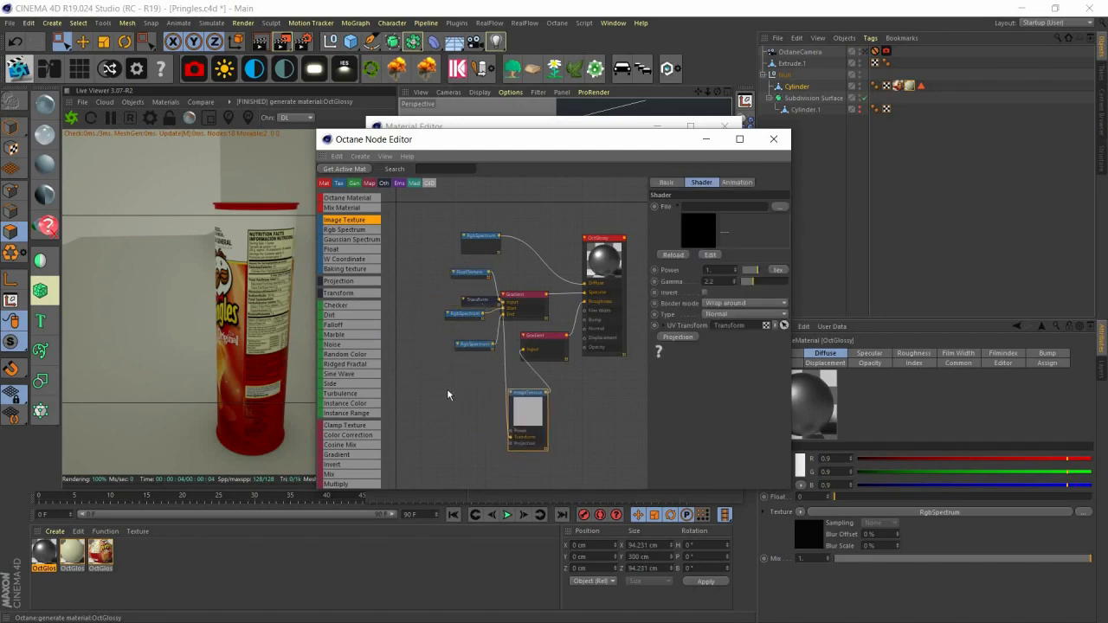
left_click_drag(477, 299, 446, 388)
Step: Add a Texture Projection node to the Image Texture and place it below the Transform node
left_click(528, 410)
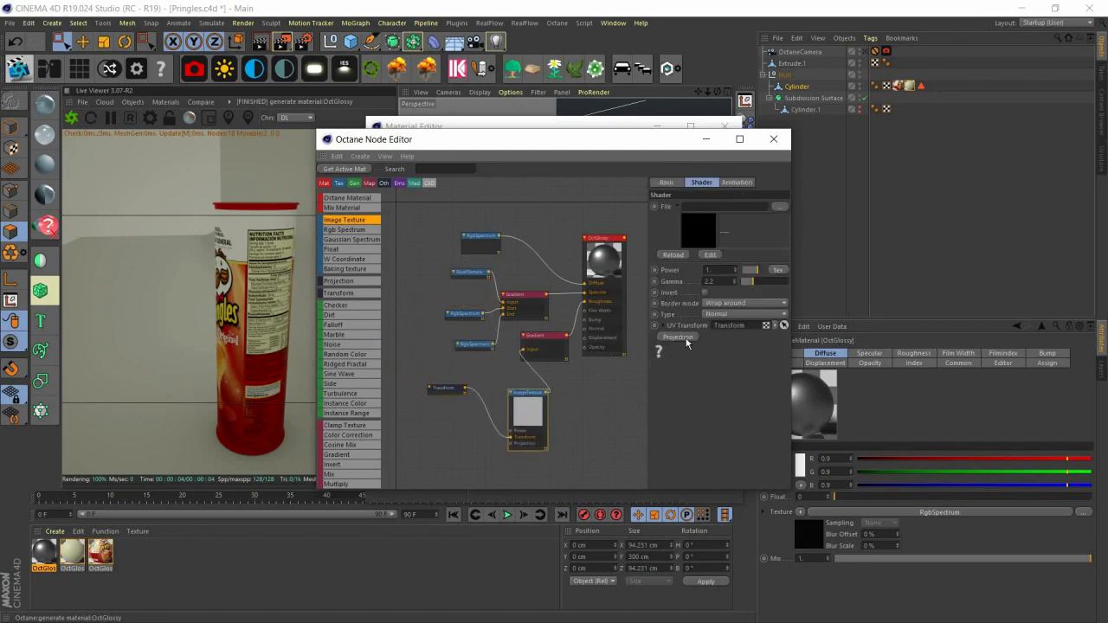
left_click(677, 336)
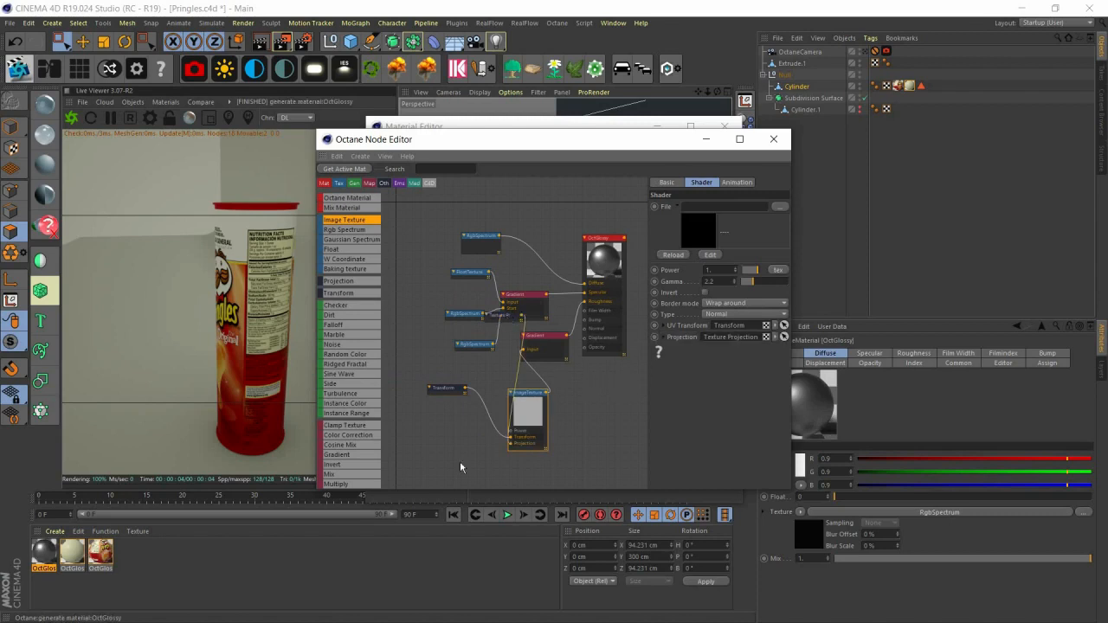
left_click_drag(497, 315, 443, 435)
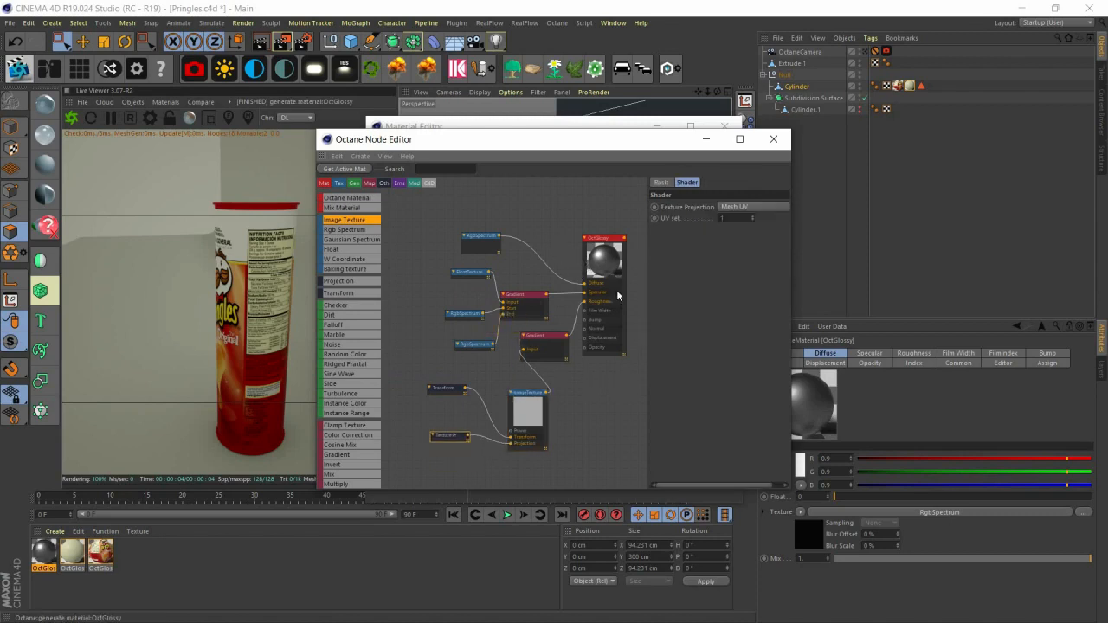
Step: Set the glossy material's Index to about 5.63
scroll(617, 296, "up", 2)
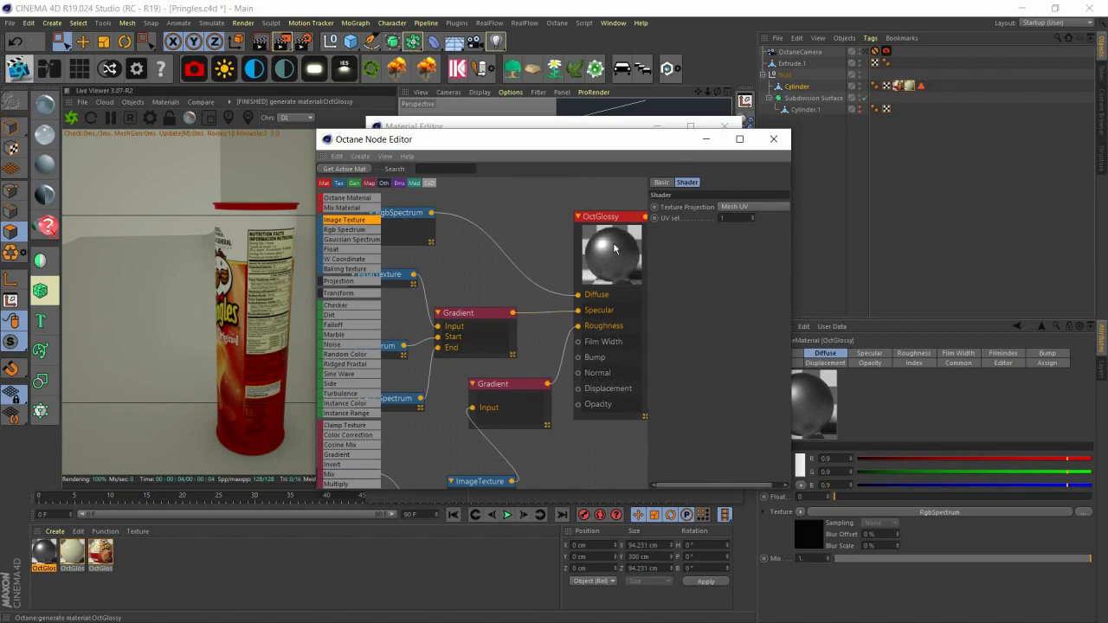
left_click(617, 261)
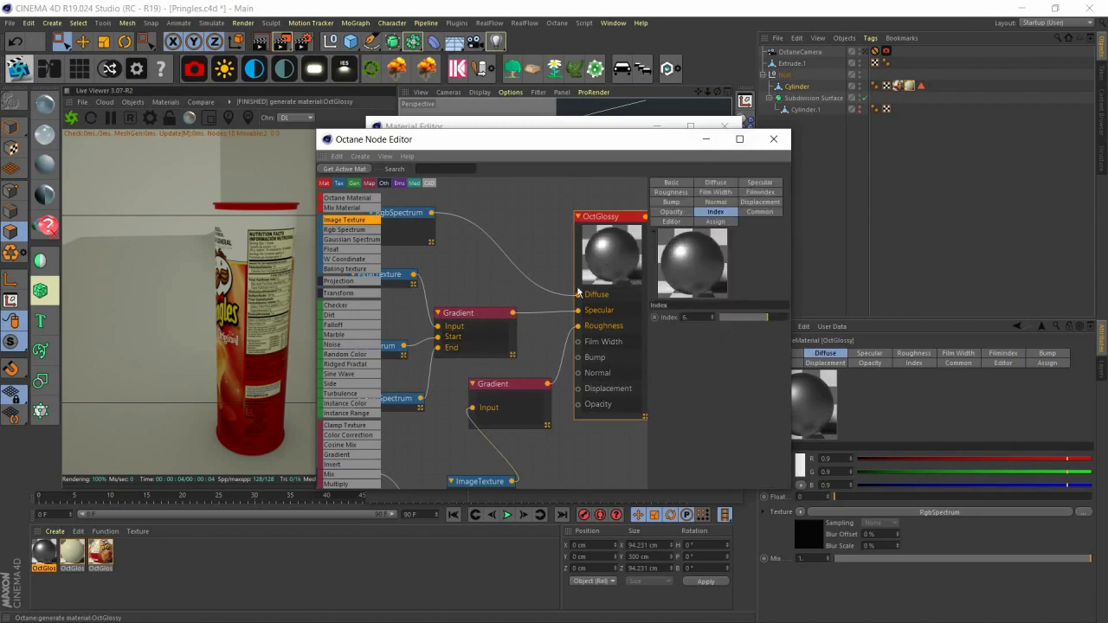
scroll(558, 283, "down", 1)
middle_click_drag(463, 307, 379, 332)
middle_click_drag(457, 412, 498, 416)
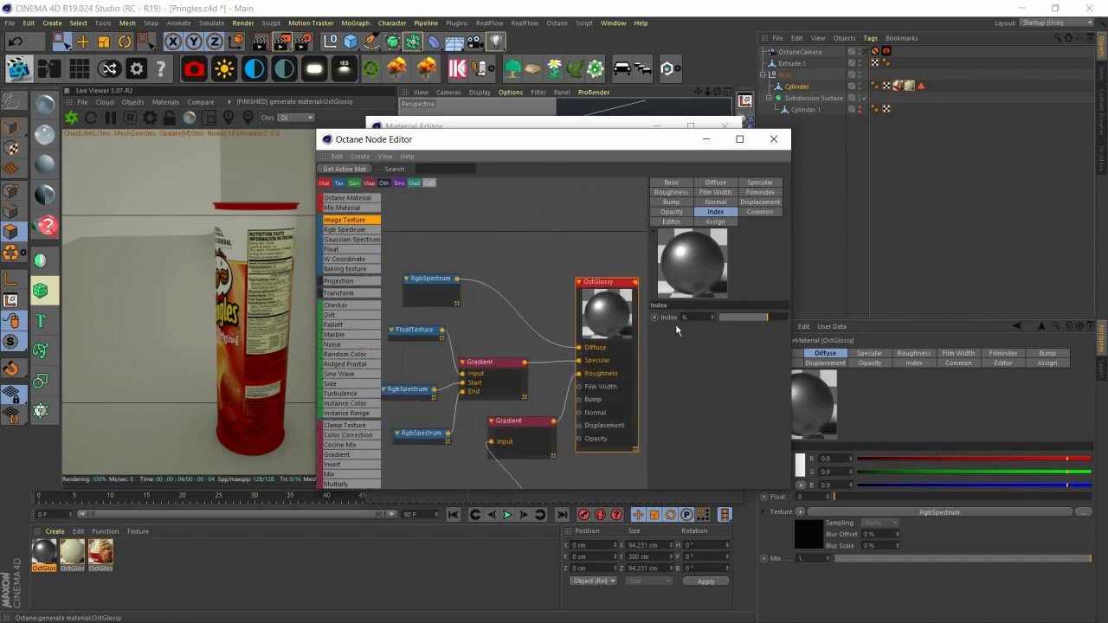
left_click(748, 317)
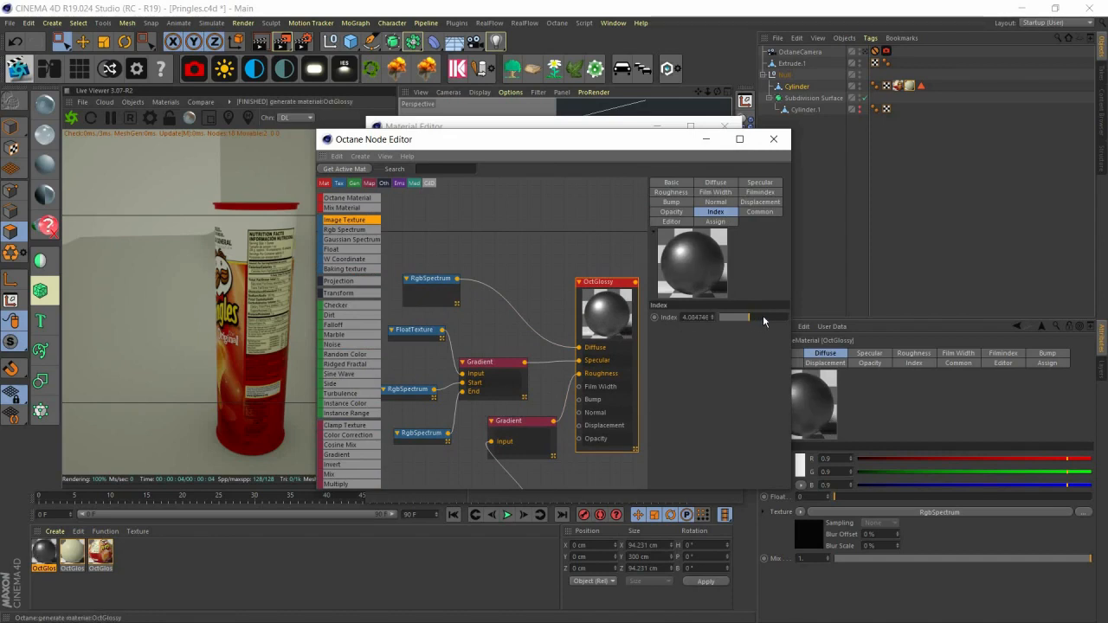
left_click(771, 318)
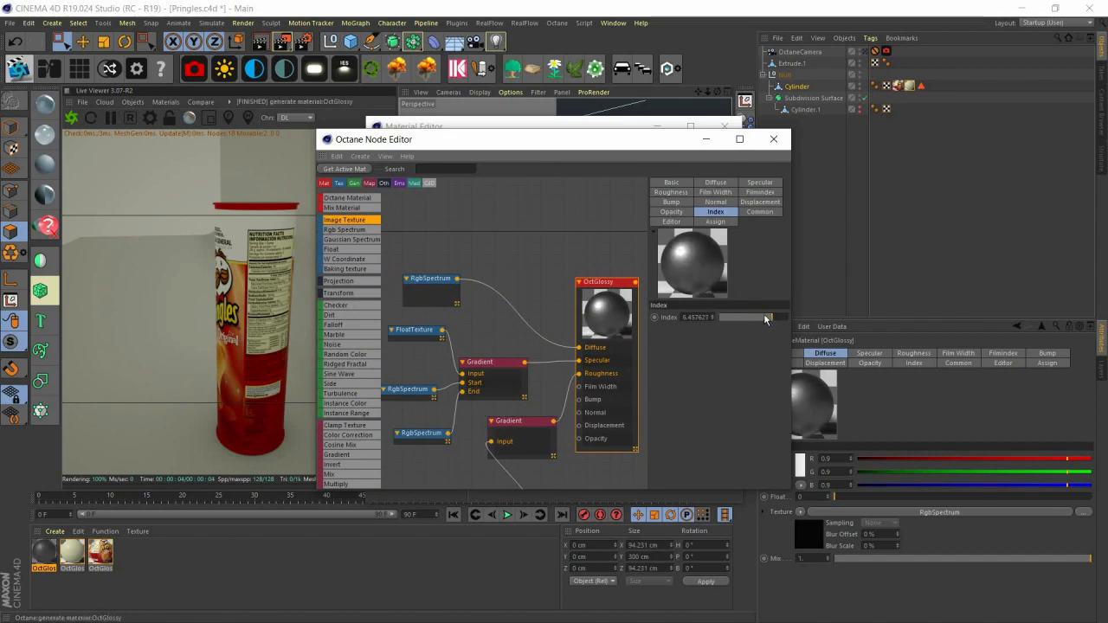
left_click(763, 318)
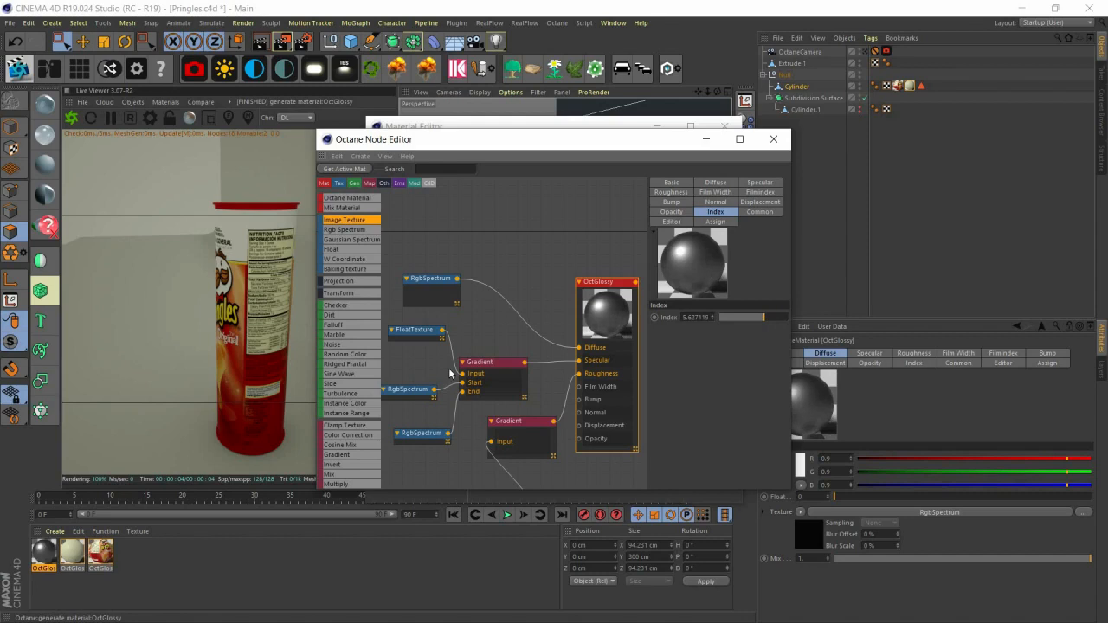
Step: Set the Float texture feeding the Specular Gradient to about 0.516
scroll(482, 323, "down", 2)
middle_click_drag(471, 358, 495, 308)
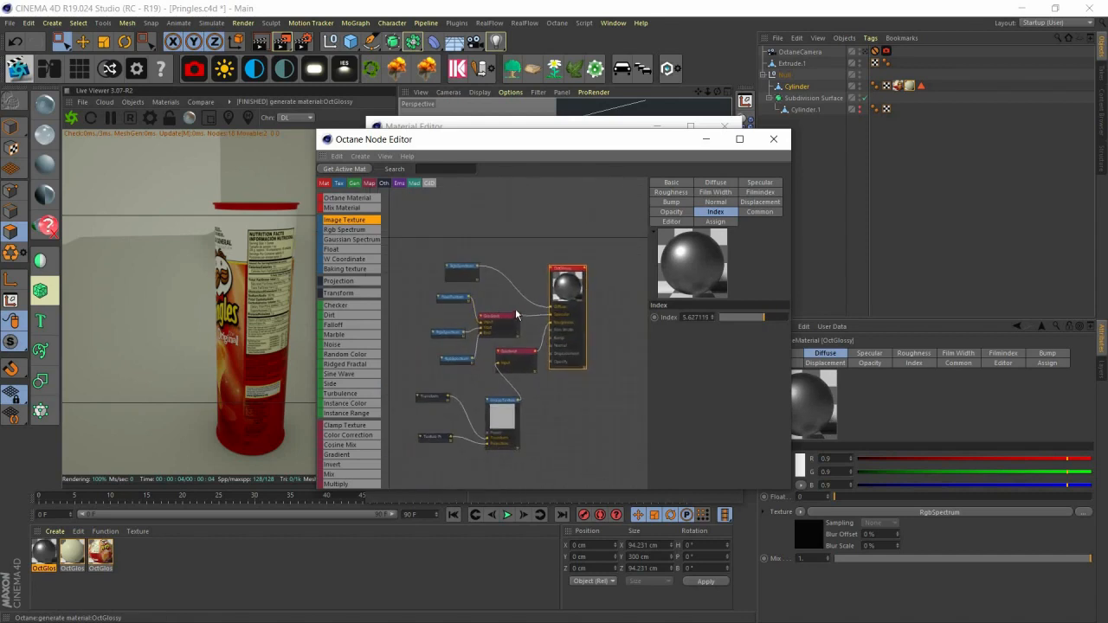
scroll(519, 377, "up", 2)
left_click(513, 379)
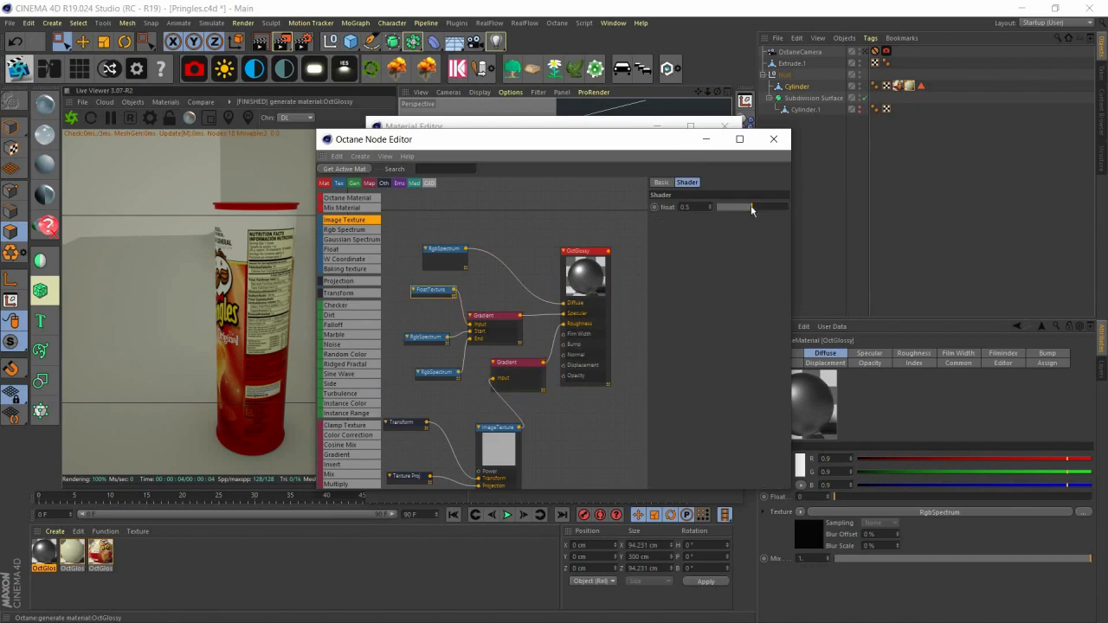
left_click_drag(759, 209, 772, 209)
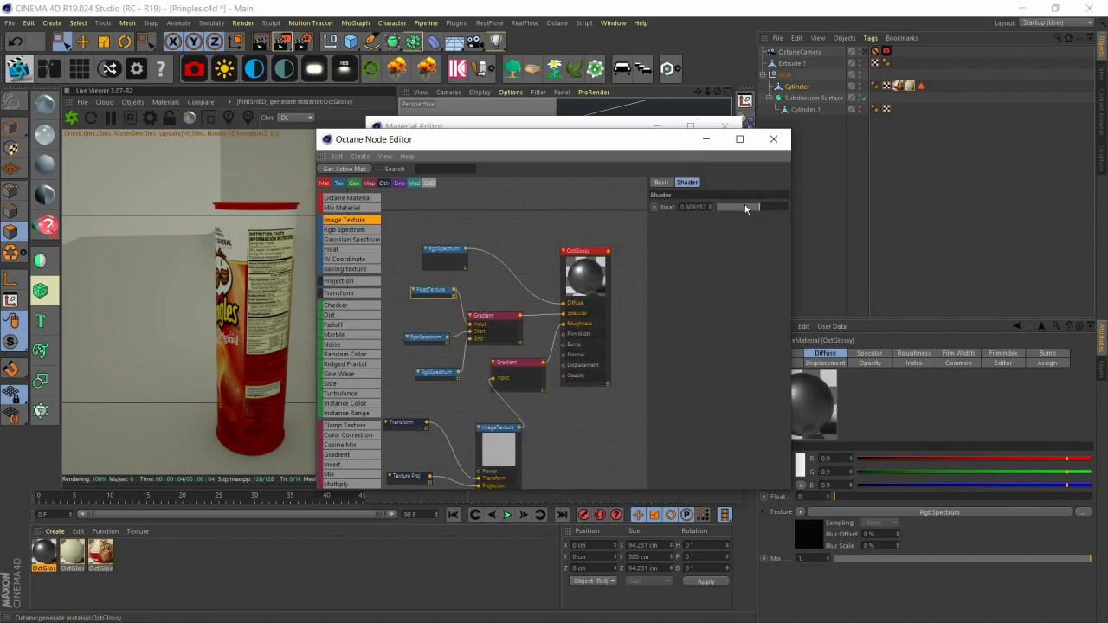
left_click(733, 207)
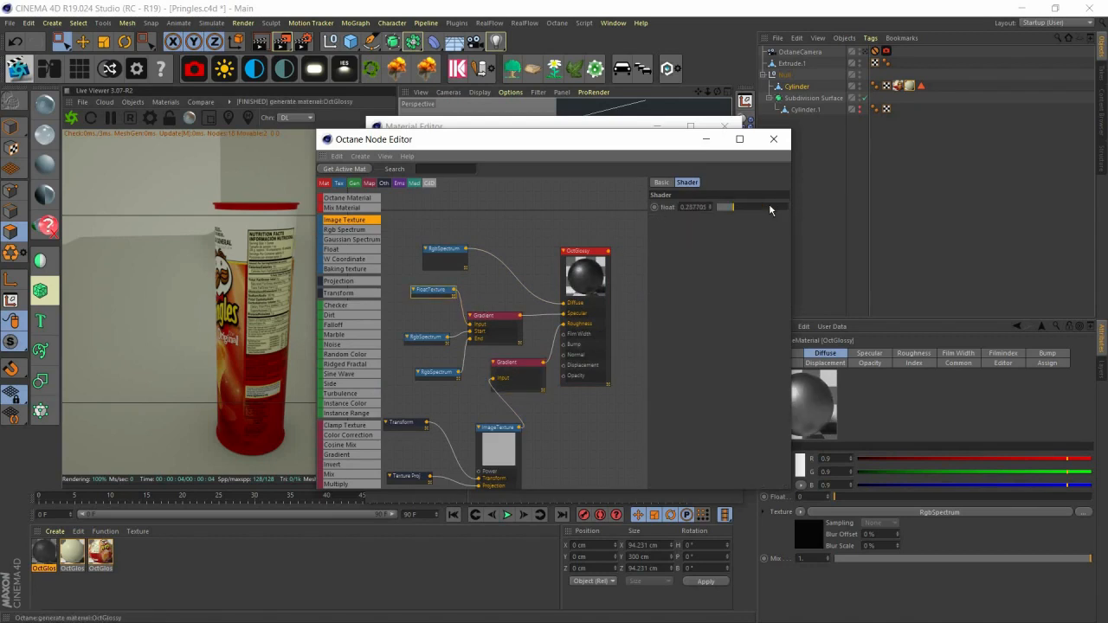
left_click_drag(754, 198, 755, 200)
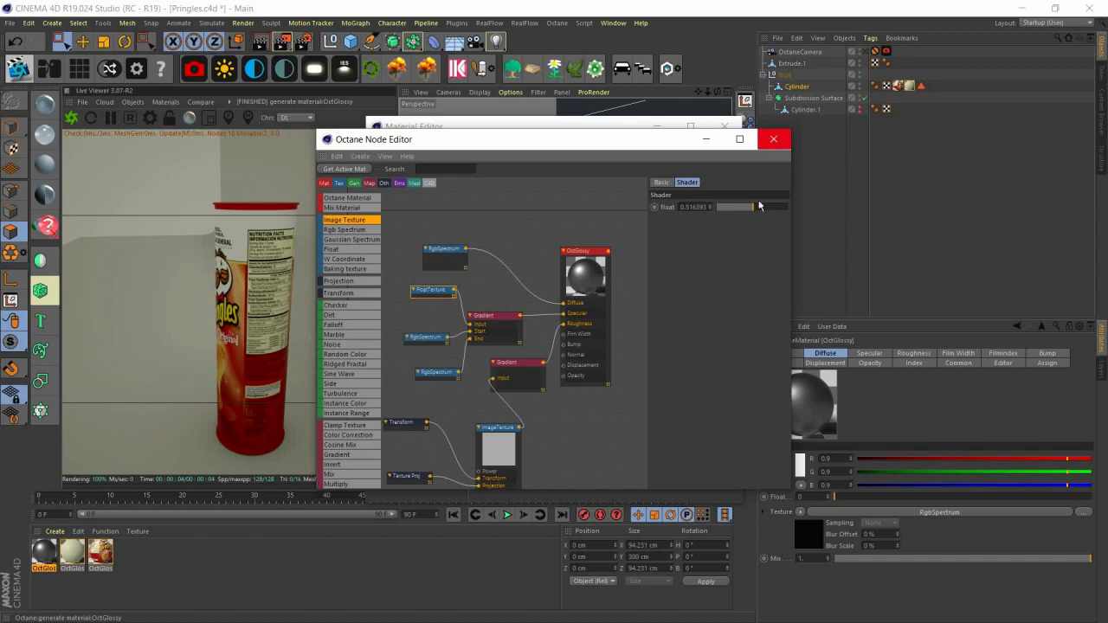
Step: Close both material editing windows and apply the dark glossy material to the cylinder's rim selection, Polygon Selection.2
left_click(773, 138)
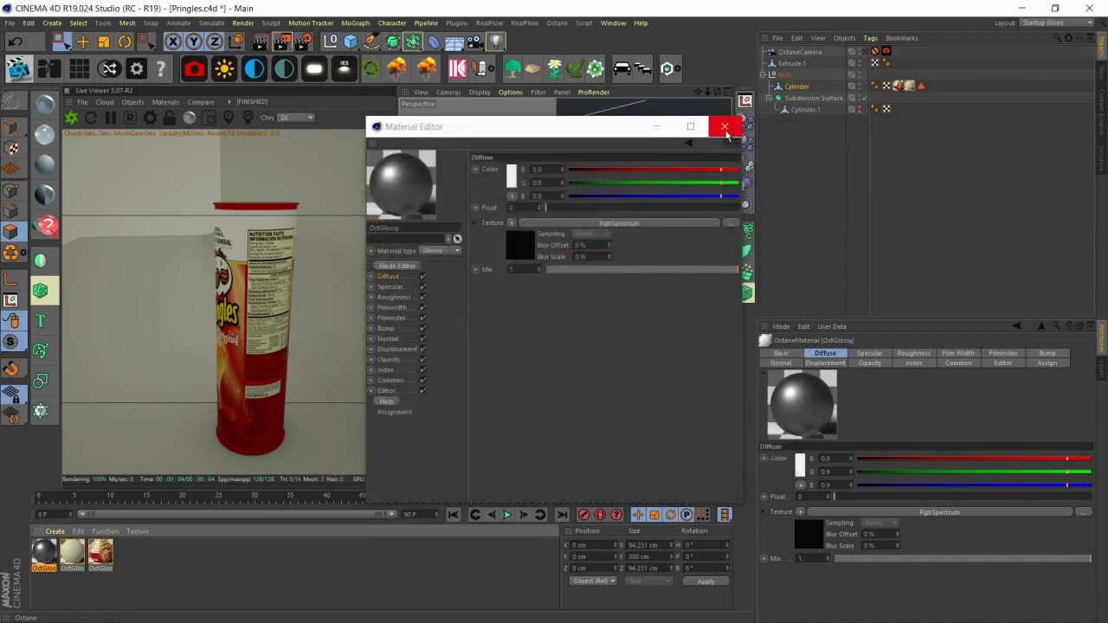
left_click(723, 126)
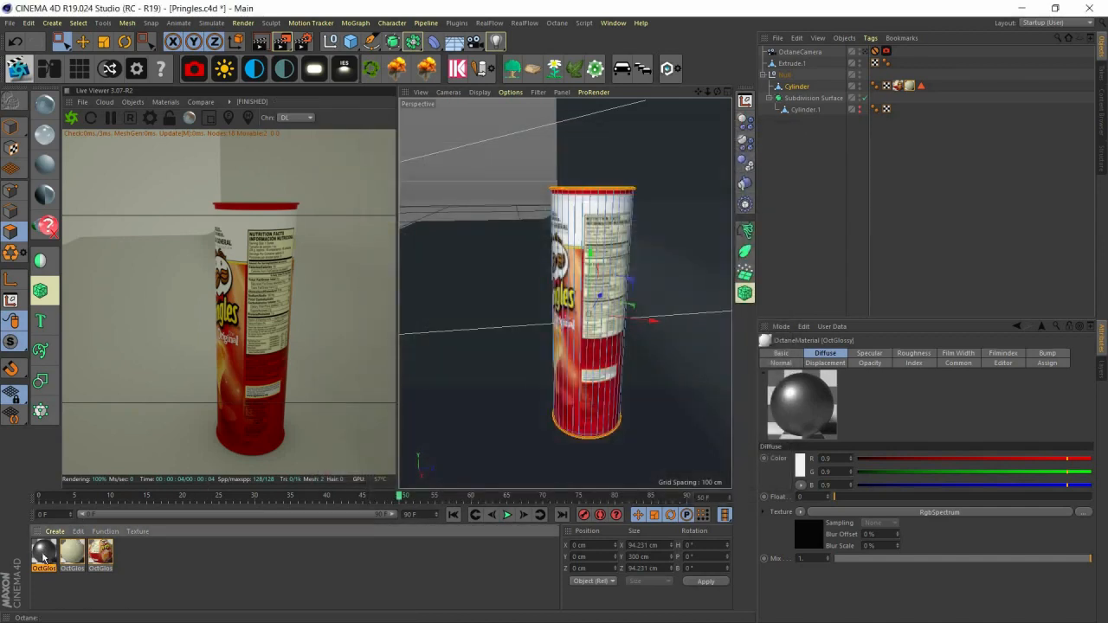
right_click(42, 552)
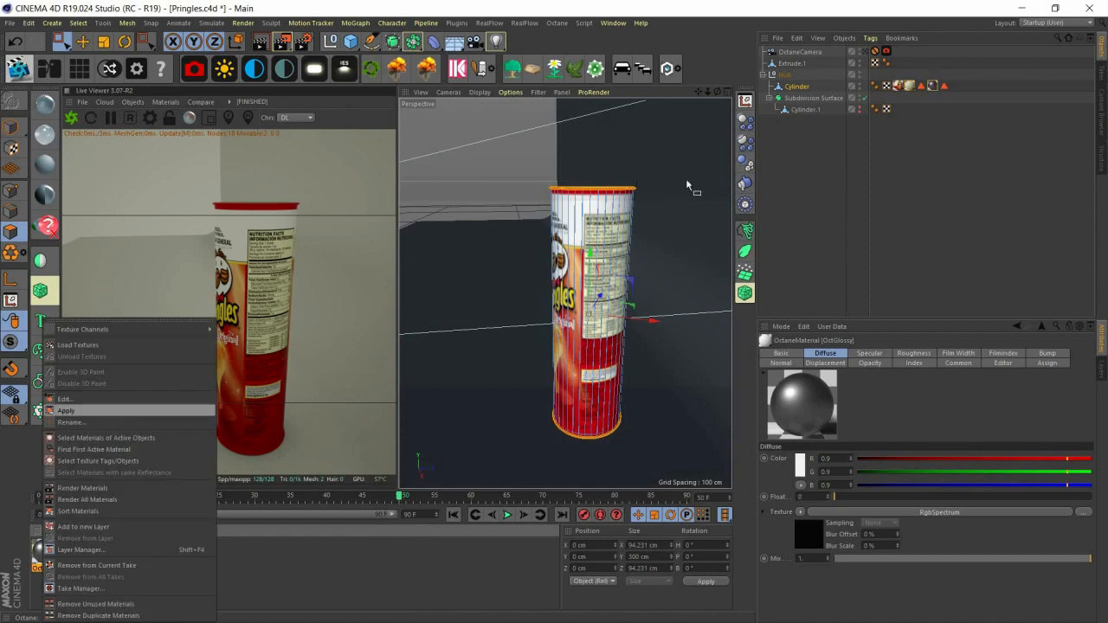
scroll(597, 180, "up", 3)
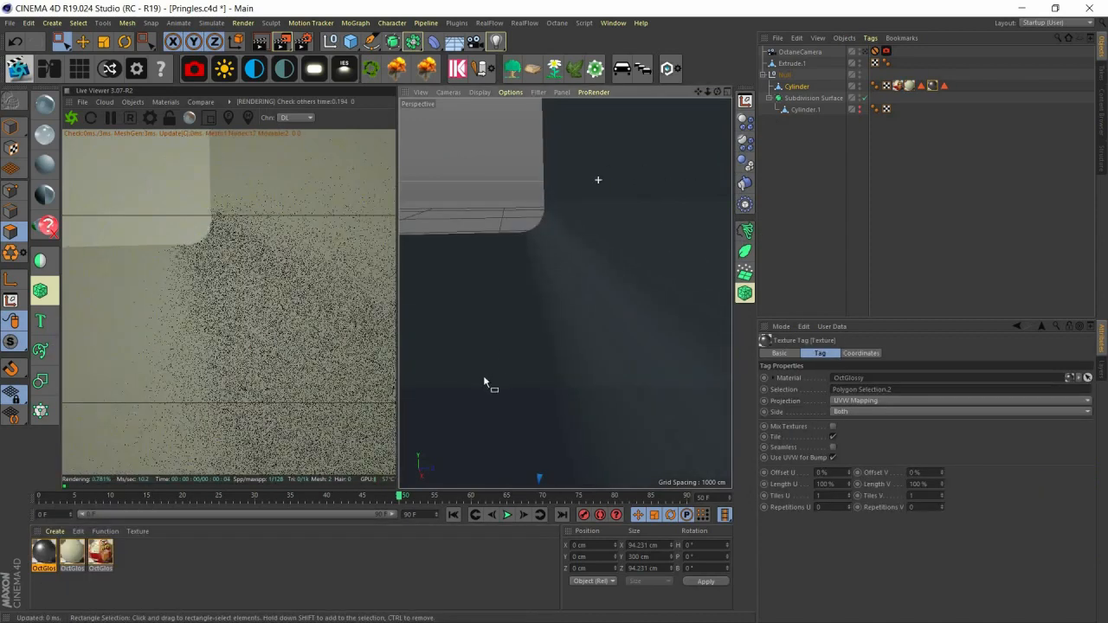
scroll(484, 378, "down", 5)
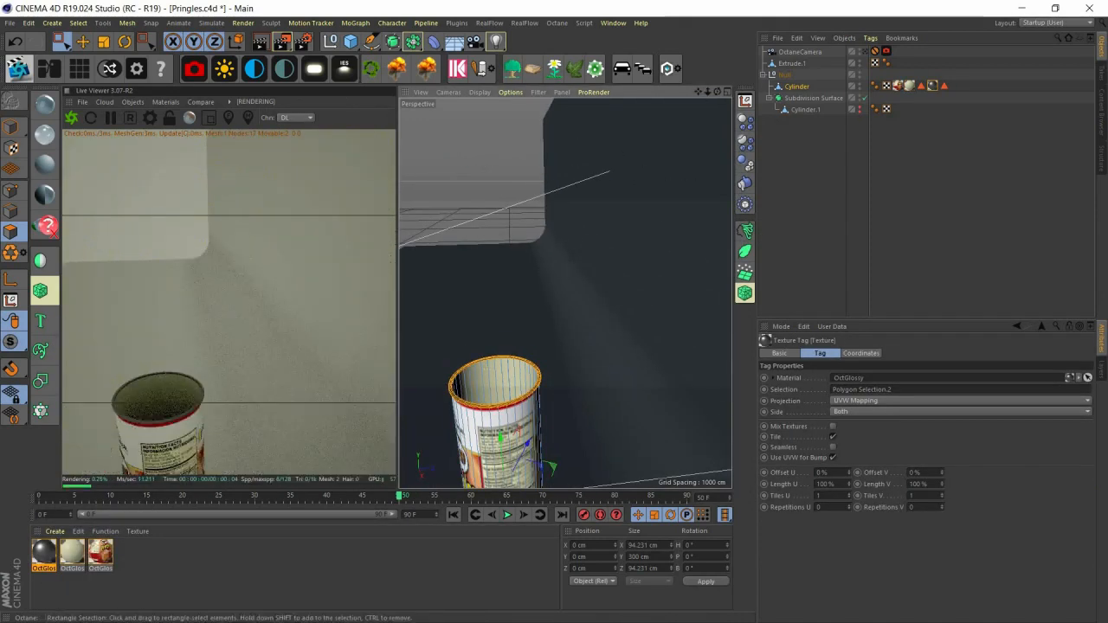
Step: Examine the can's dark rim, outer wall and interior up close and from above in the viewport and Octane render
middle_click_drag(483, 378, 528, 338, "alt")
left_click_drag(567, 173, 595, 170, "alt")
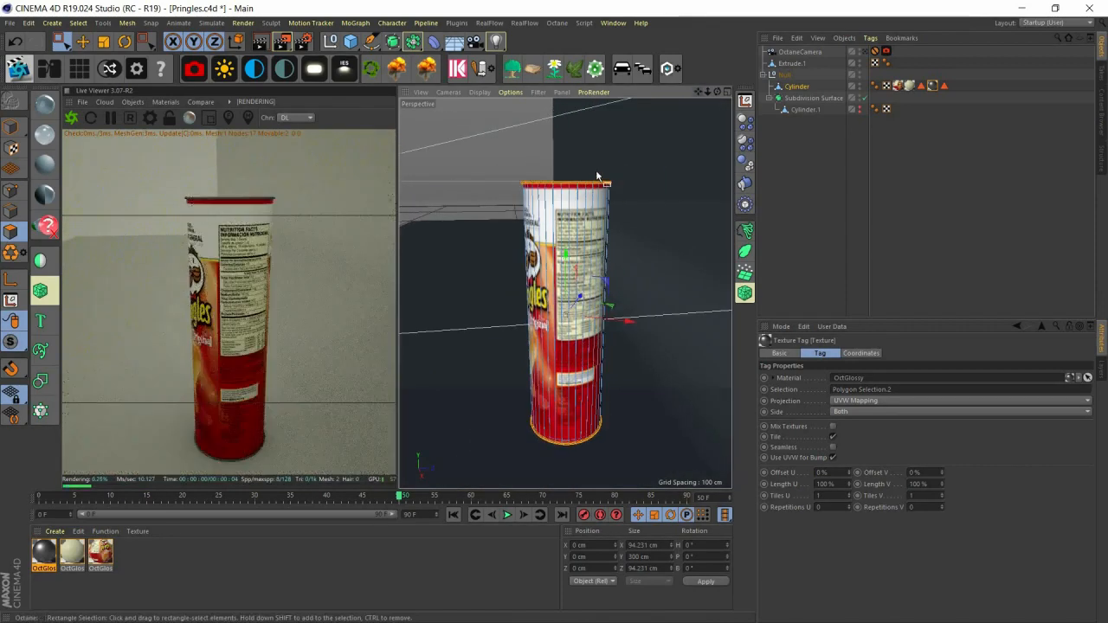
scroll(595, 170, "up", 5)
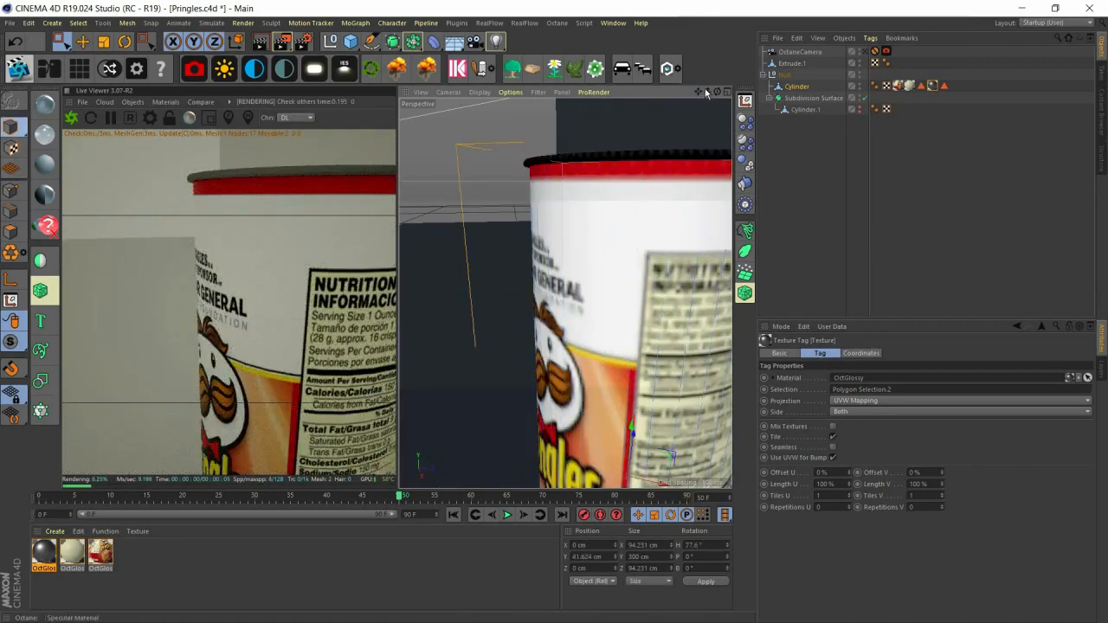
left_click_drag(699, 92, 593, 267)
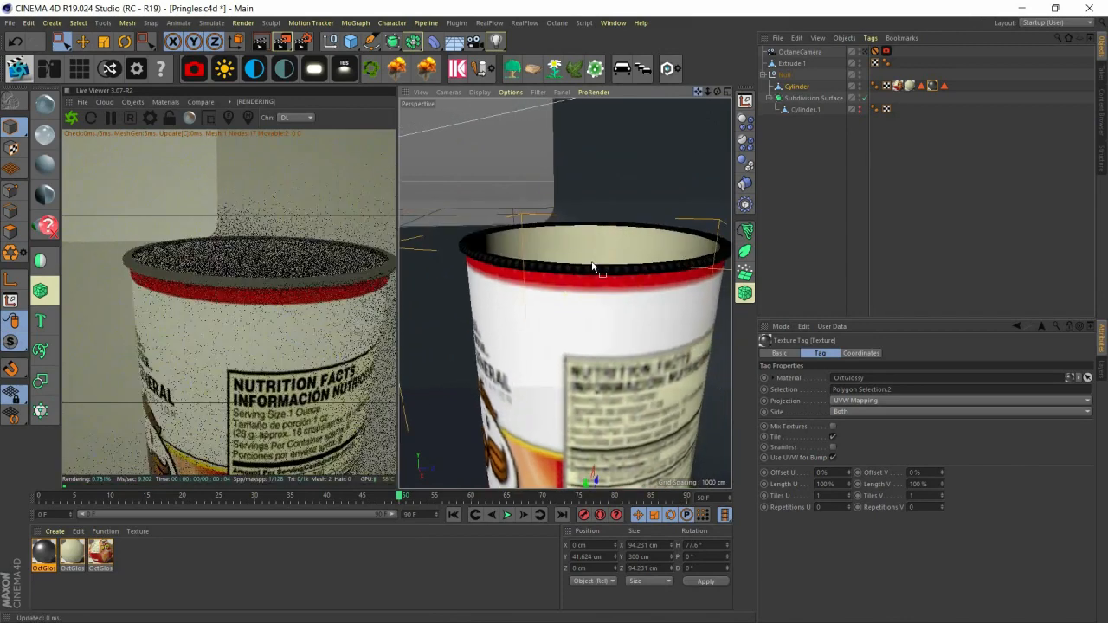
scroll(562, 244, "up", 2)
scroll(562, 244, "up", 3)
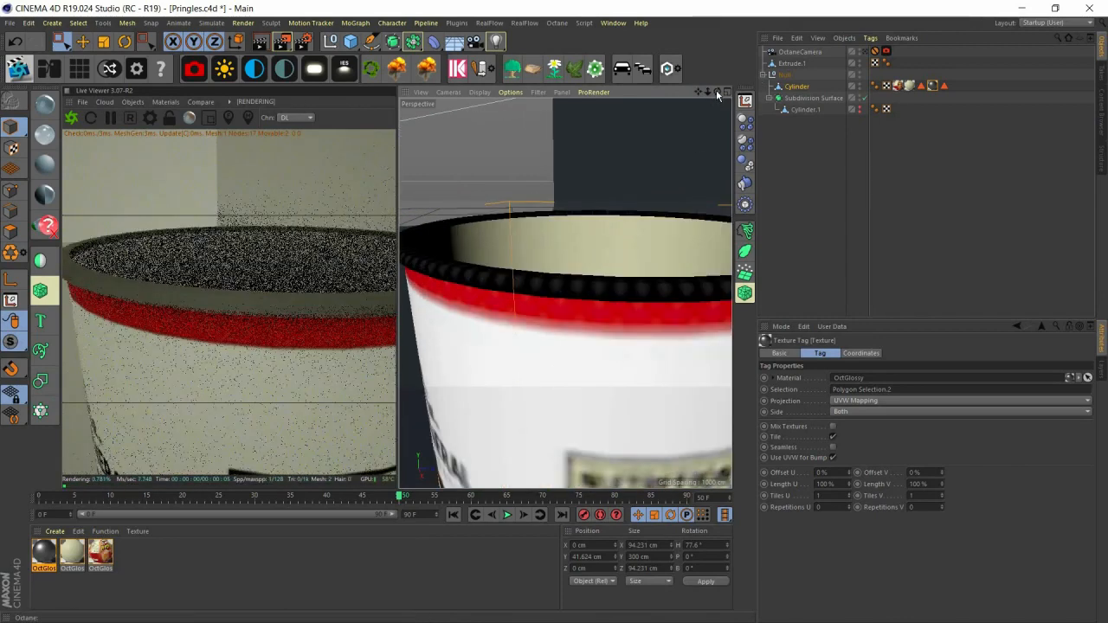
left_click_drag(717, 92, 792, 130)
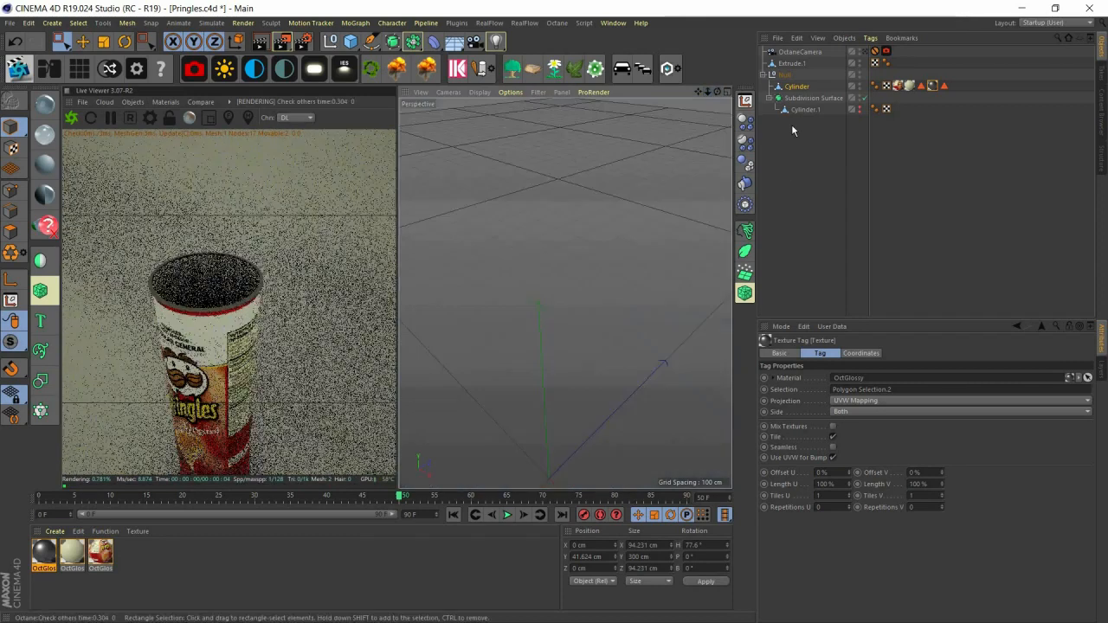
left_click(779, 132)
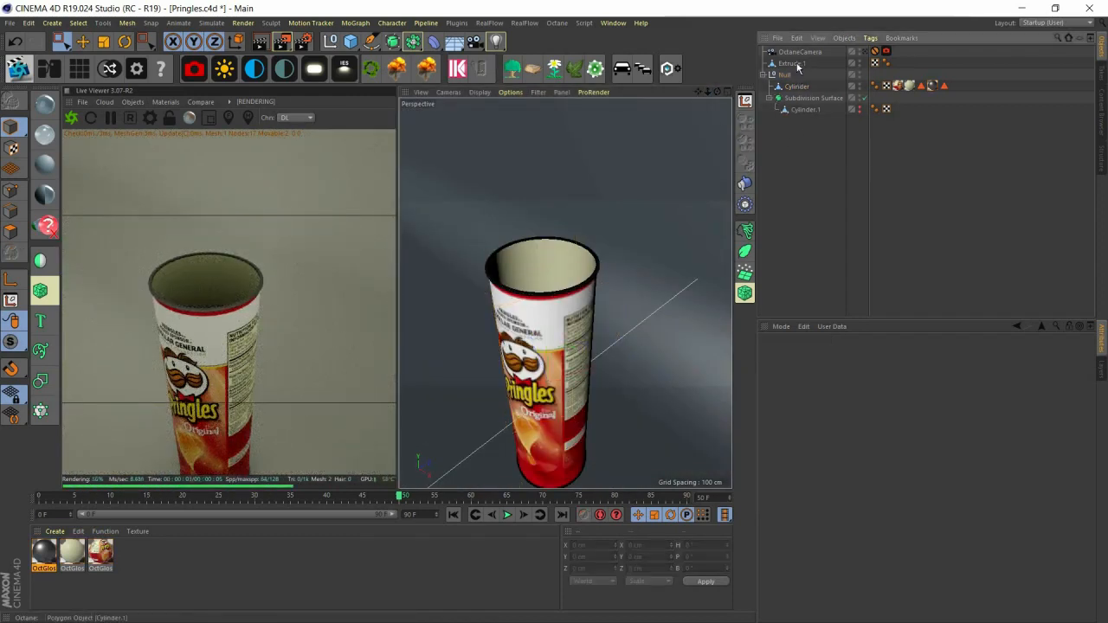
left_click(805, 109)
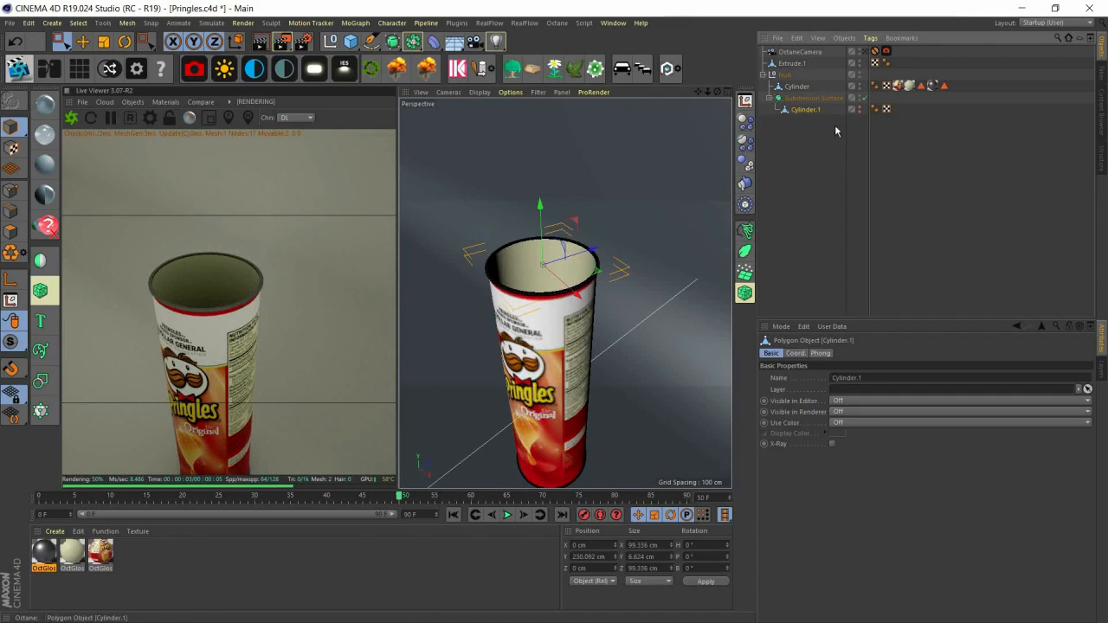
Step: Add a Subdivision Surface over the can's Cylinder object and switch its smoothing off for editing
left_click(797, 86)
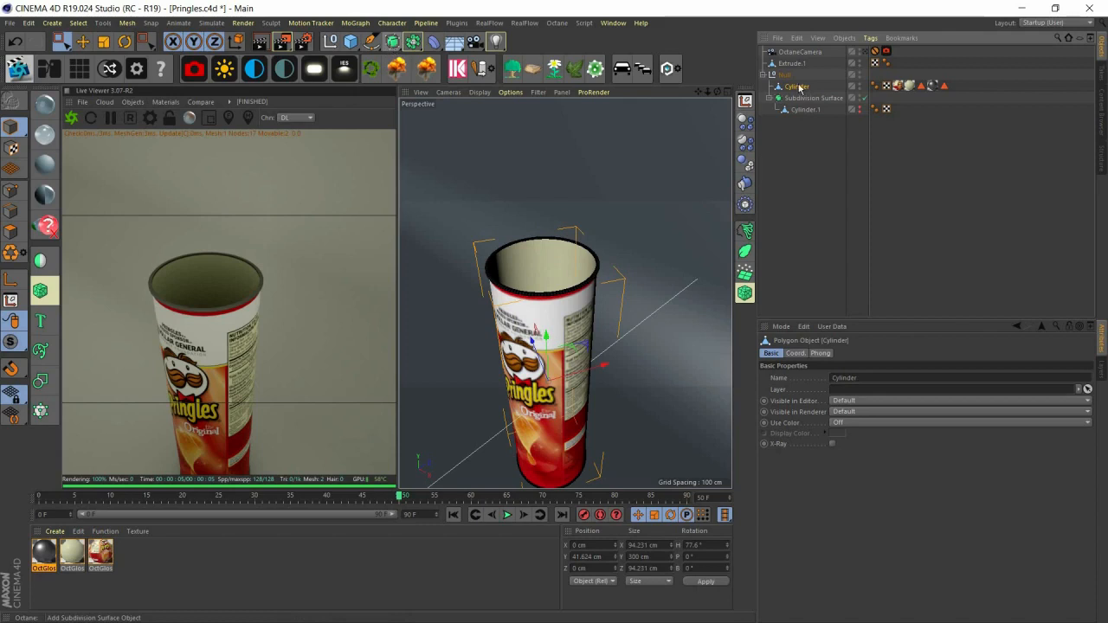
left_click(392, 41, "alt")
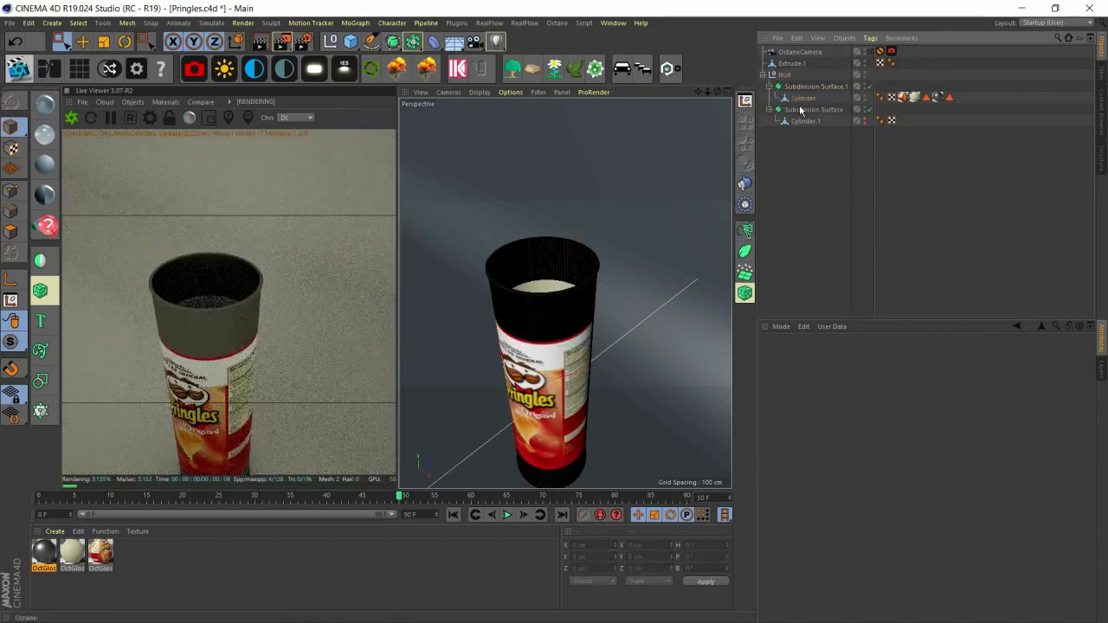
left_click(870, 98)
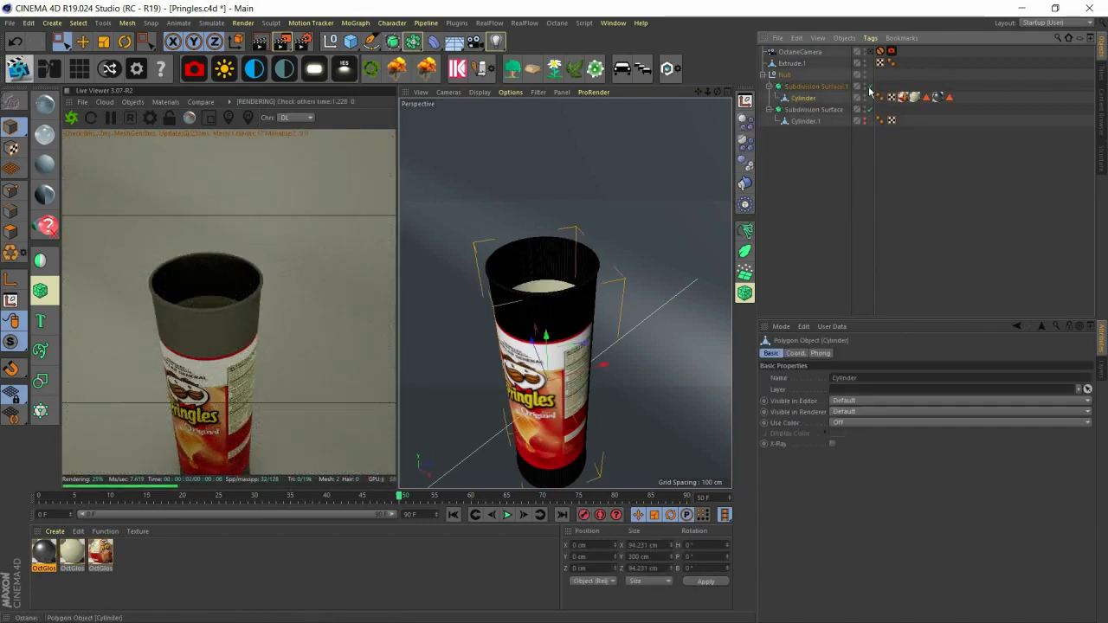
left_click(869, 87)
Step: Loop-cut the can's outer wall below the rim with three symmetrical cuts at offsets of about 1.9%, 5.2% and 13.4%
right_click_drag(489, 334, 657, 146, "alt")
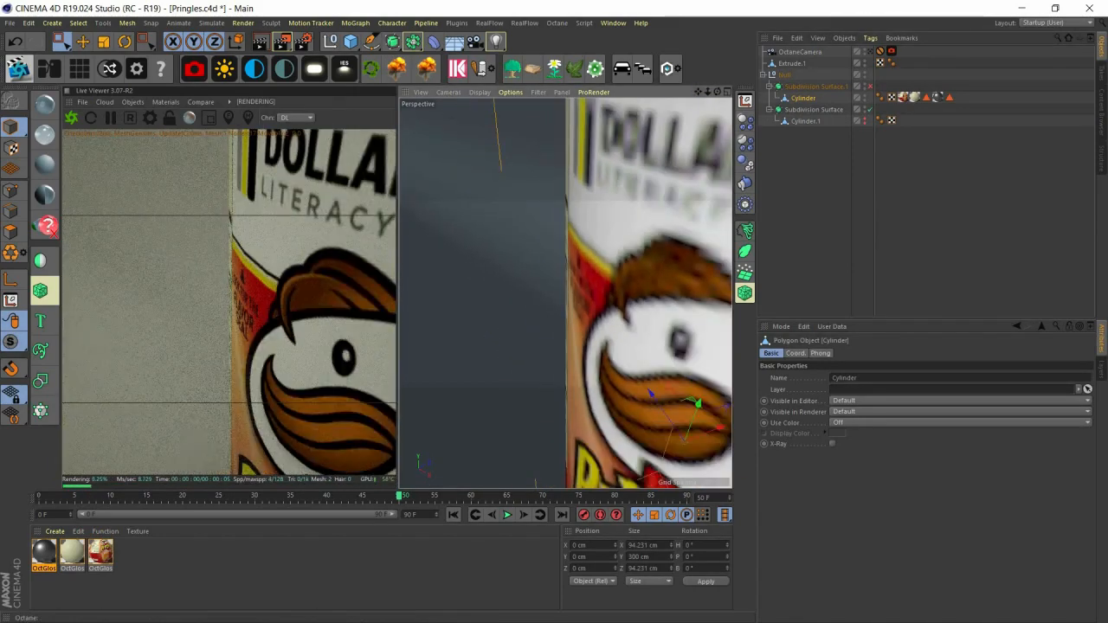
left_click_drag(656, 146, 565, 292, "alt")
right_click_drag(641, 251, 781, 120, "alt")
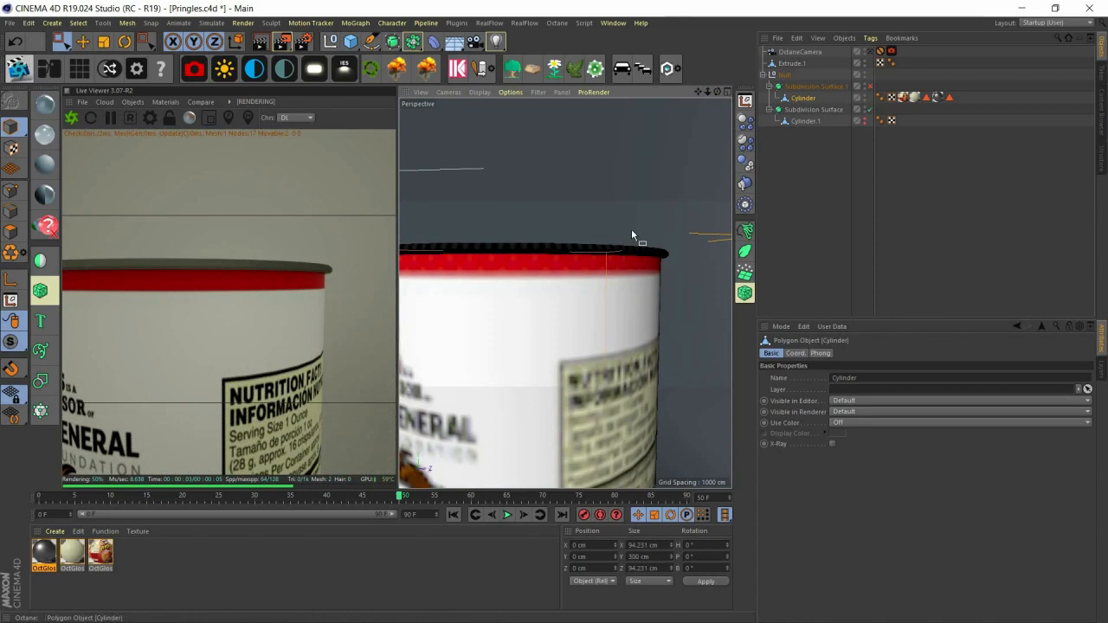
key("k")
key("l")
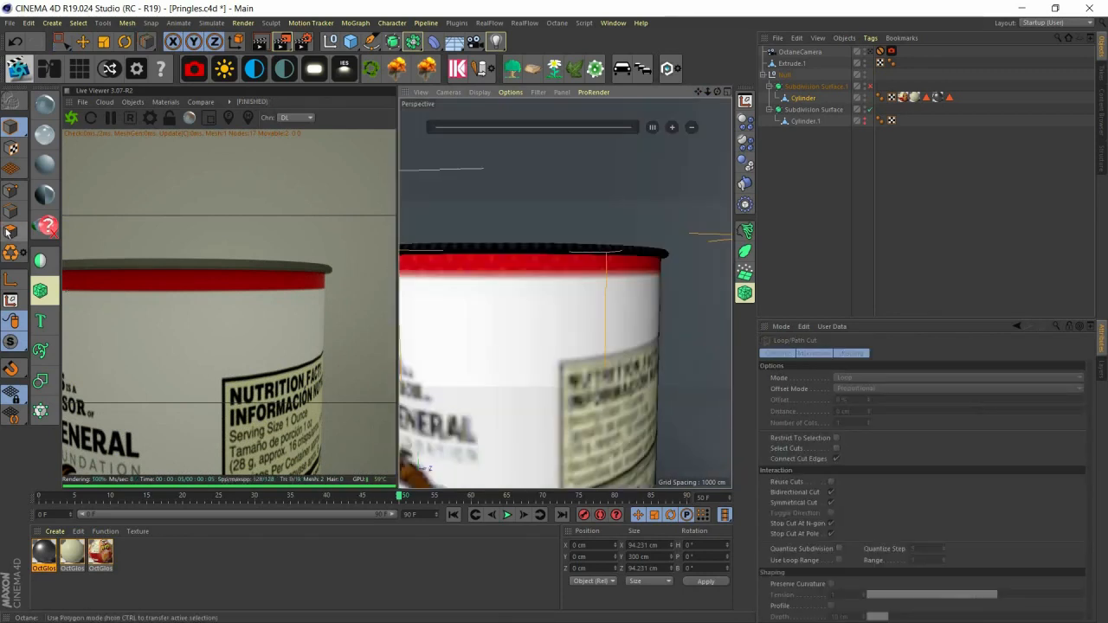
left_click(4, 286)
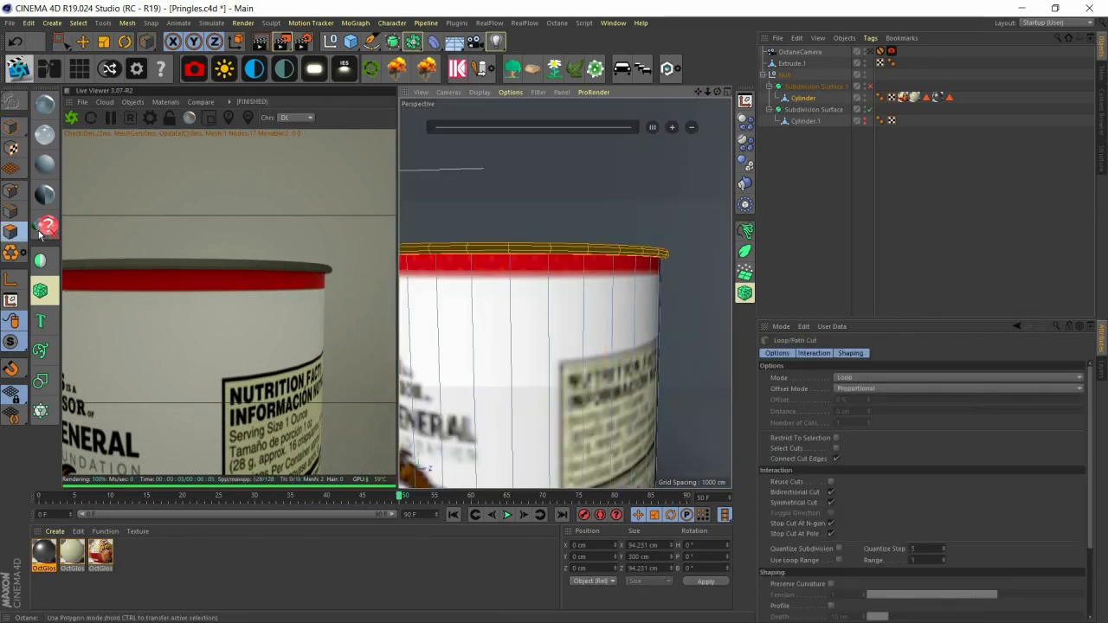
left_click(662, 275)
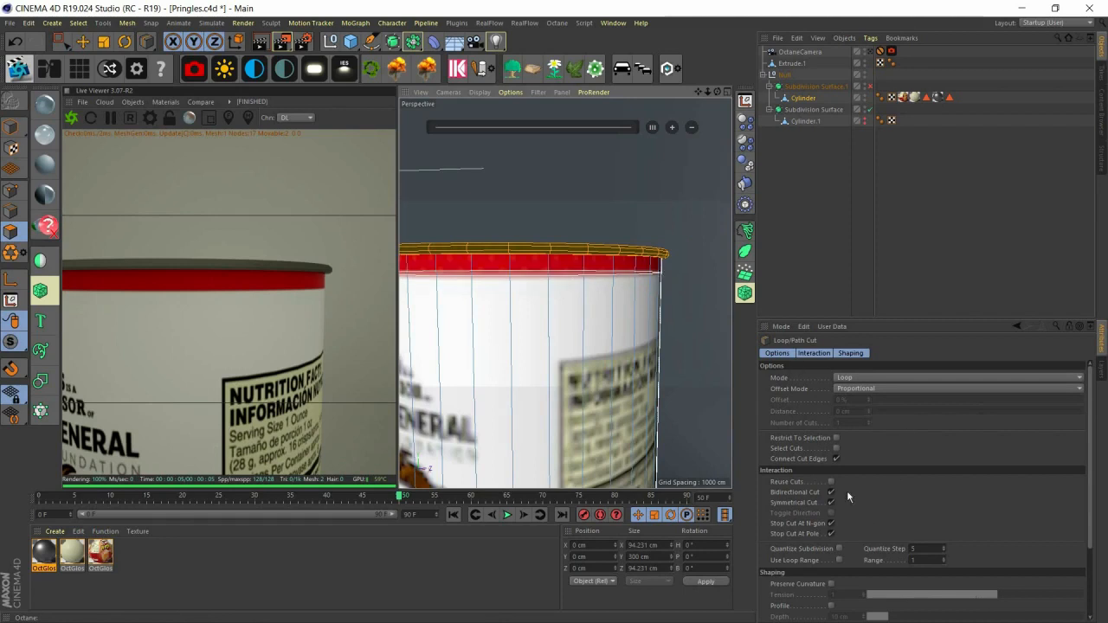
left_click(660, 276)
left_click(669, 270)
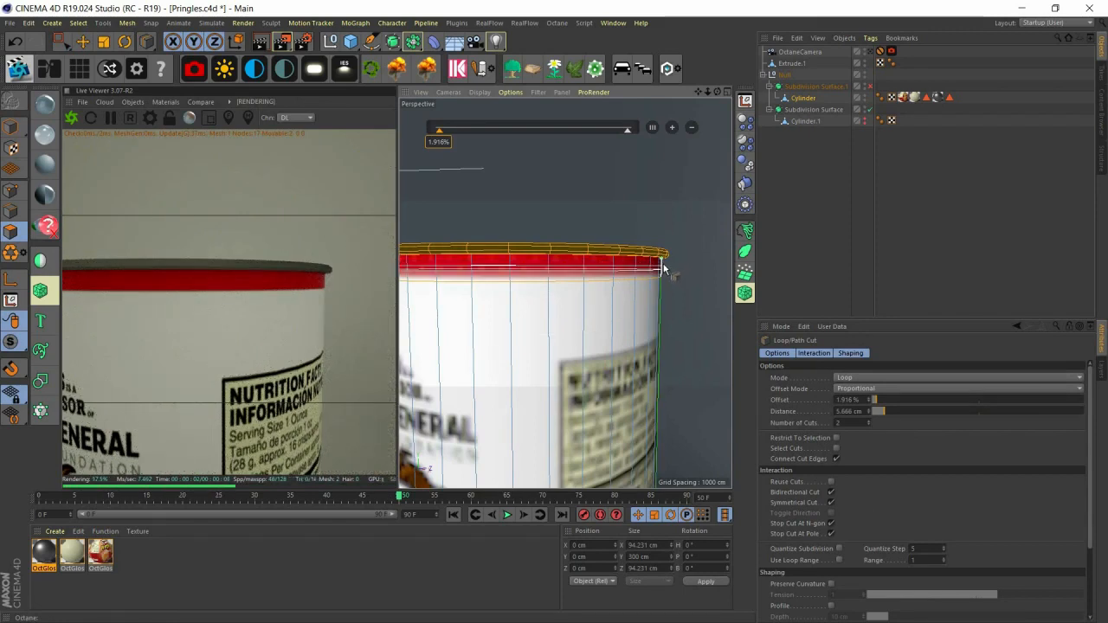
left_click(666, 342)
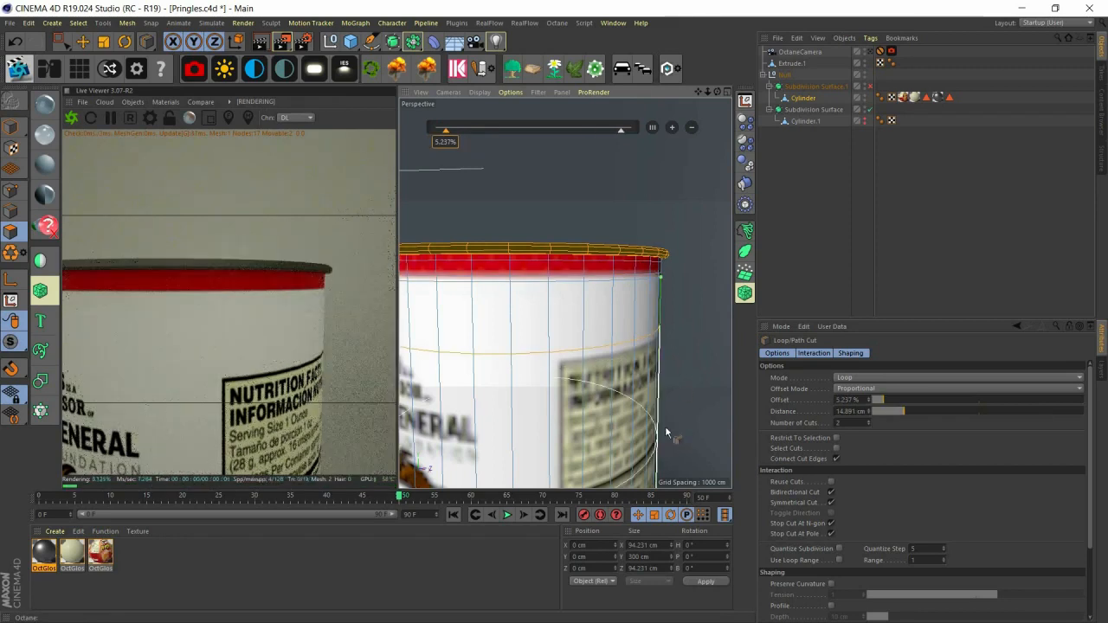
left_click(663, 426)
scroll(190, 123, "down", 2)
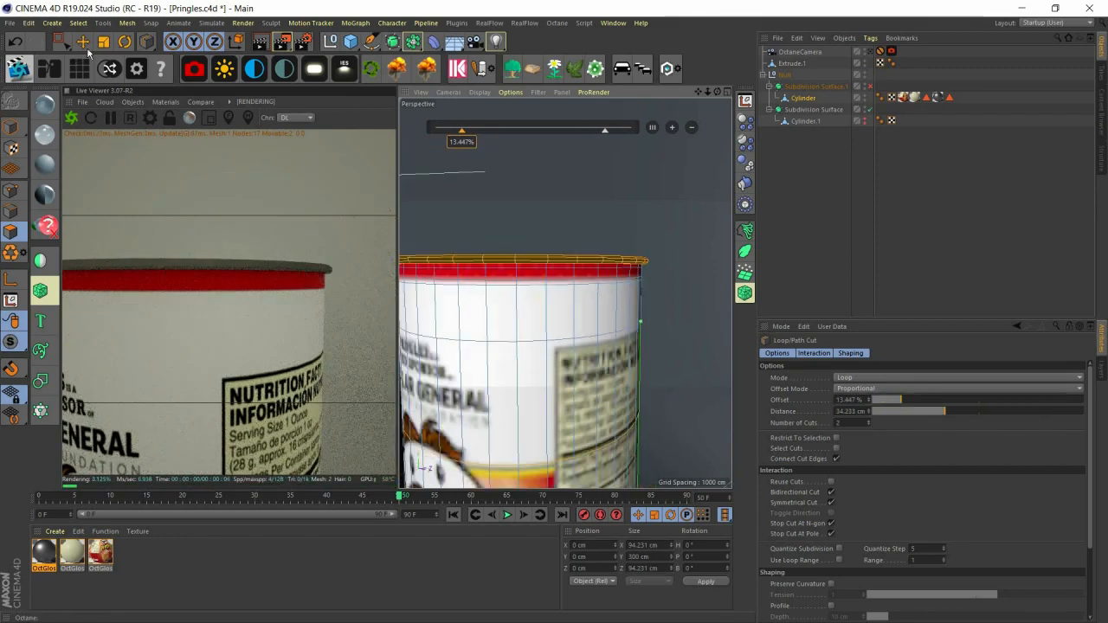
left_click(83, 42)
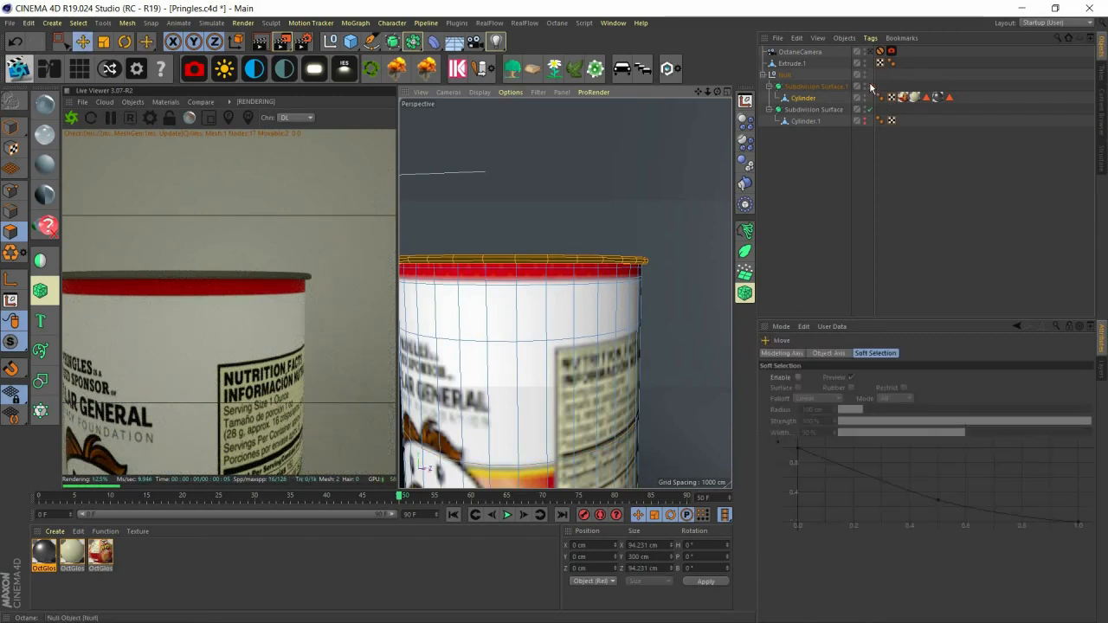
Step: Preview the can's interior from above with Subdivision Surface.1 enabled, and disable the subdivision again
left_click(868, 86)
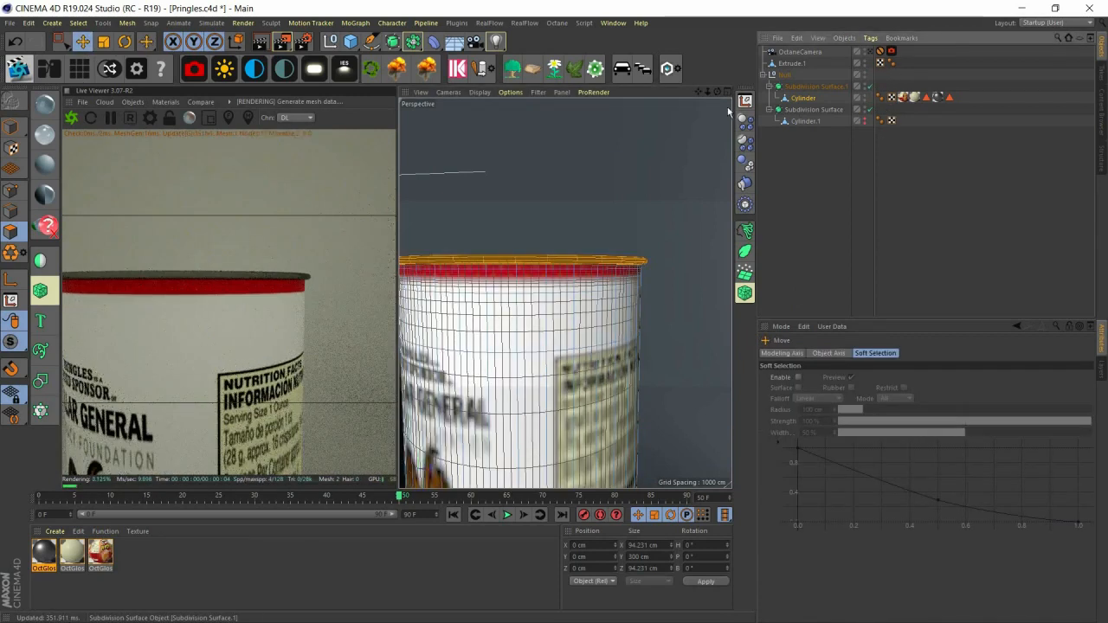
mouse_move(564, 292)
left_mouse_down("alt")
mouse_move(497, 296)
mouse_move(502, 348)
mouse_move(471, 377)
mouse_move(548, 234)
mouse_move(562, 303)
left_mouse_up("alt")
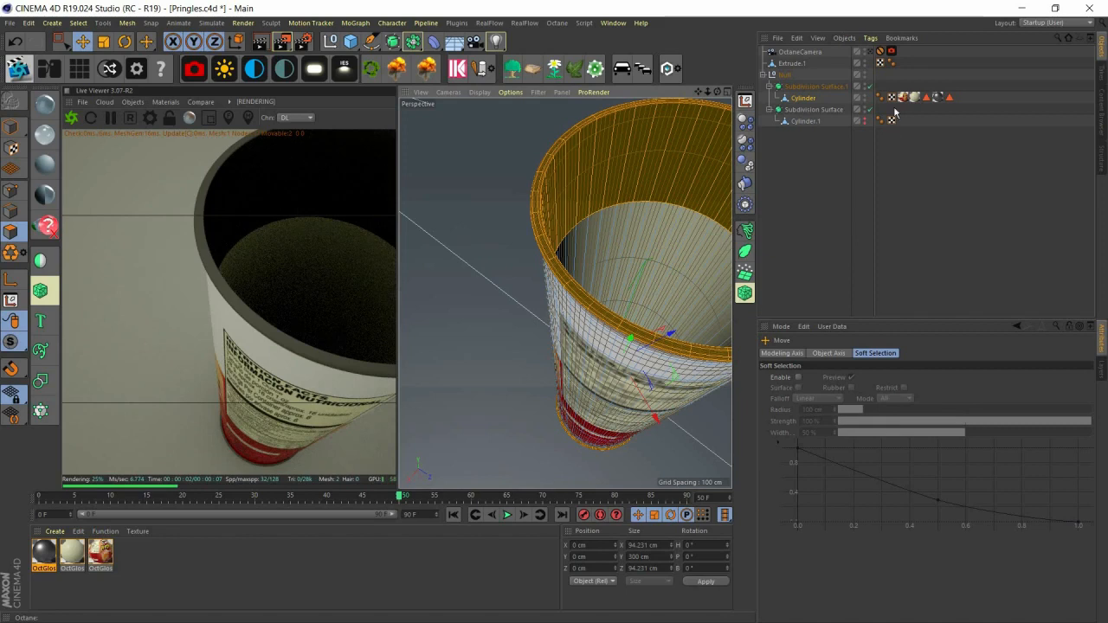
left_click(869, 86)
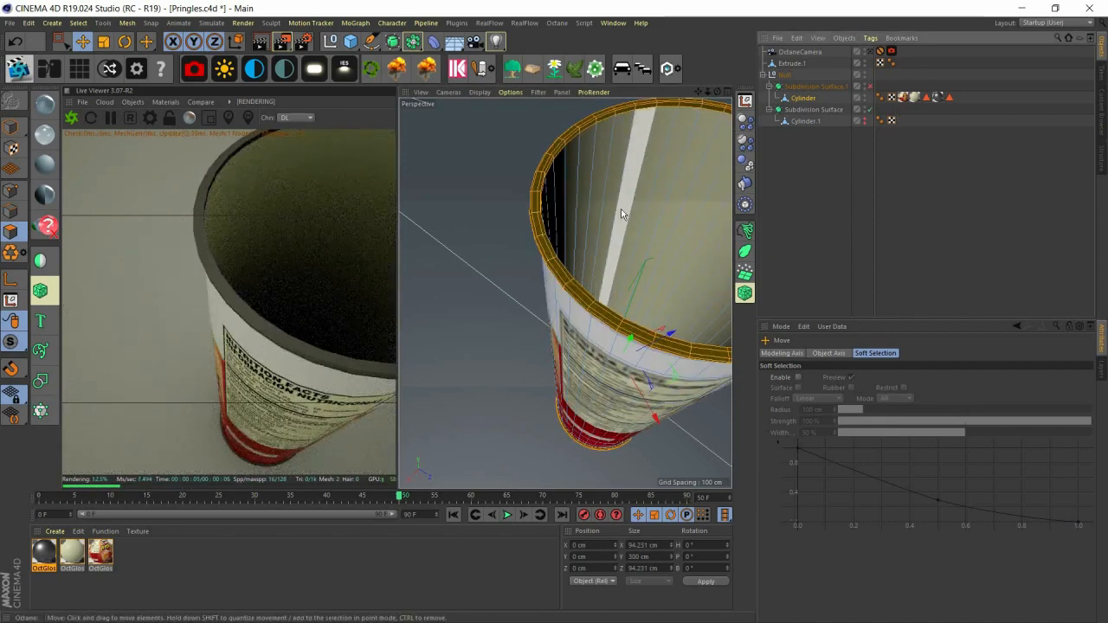
Step: Loop-cut the can's inner wall with seven evenly spaced cuts, plus a symmetrical pair at about 83.4% in the segment near the rim
key("k")
key("l")
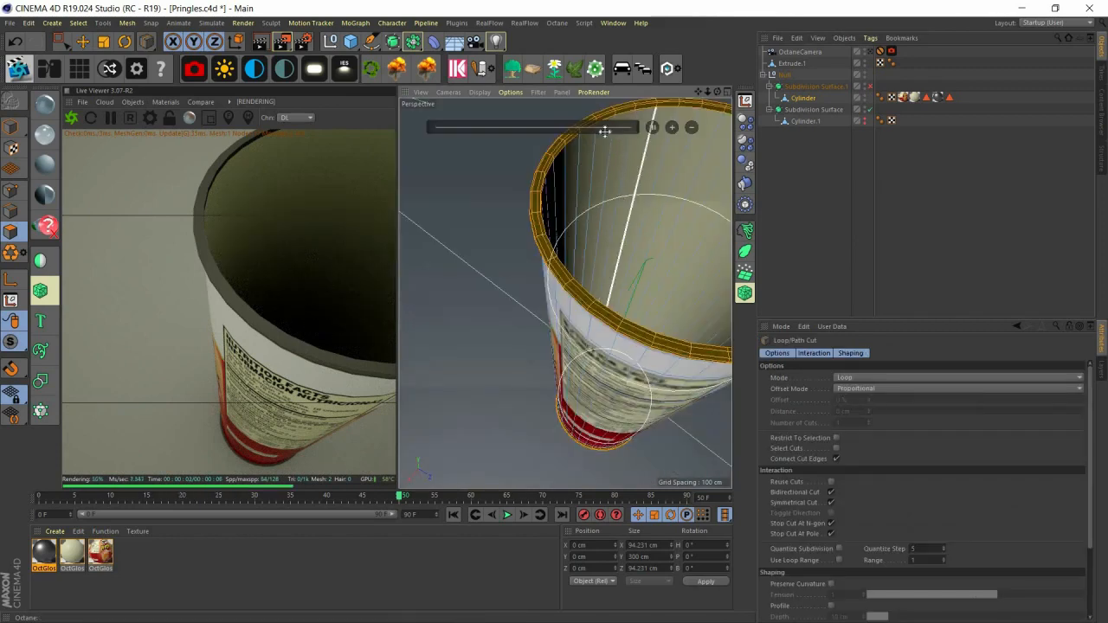
left_click(613, 145)
left_click(672, 128)
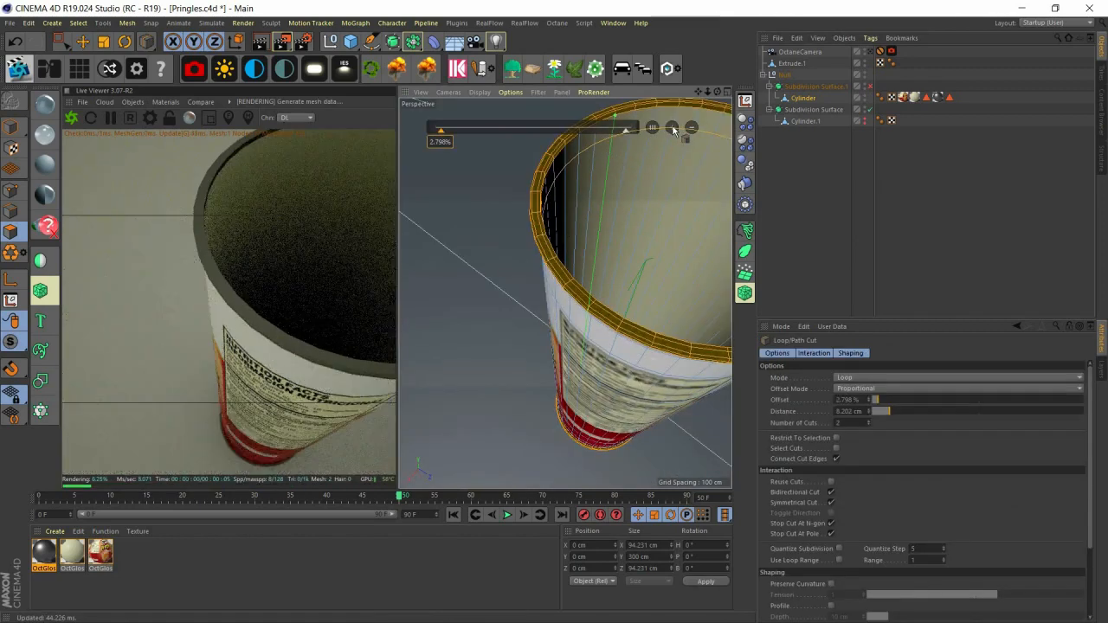
left_click(673, 128)
left_click(672, 128)
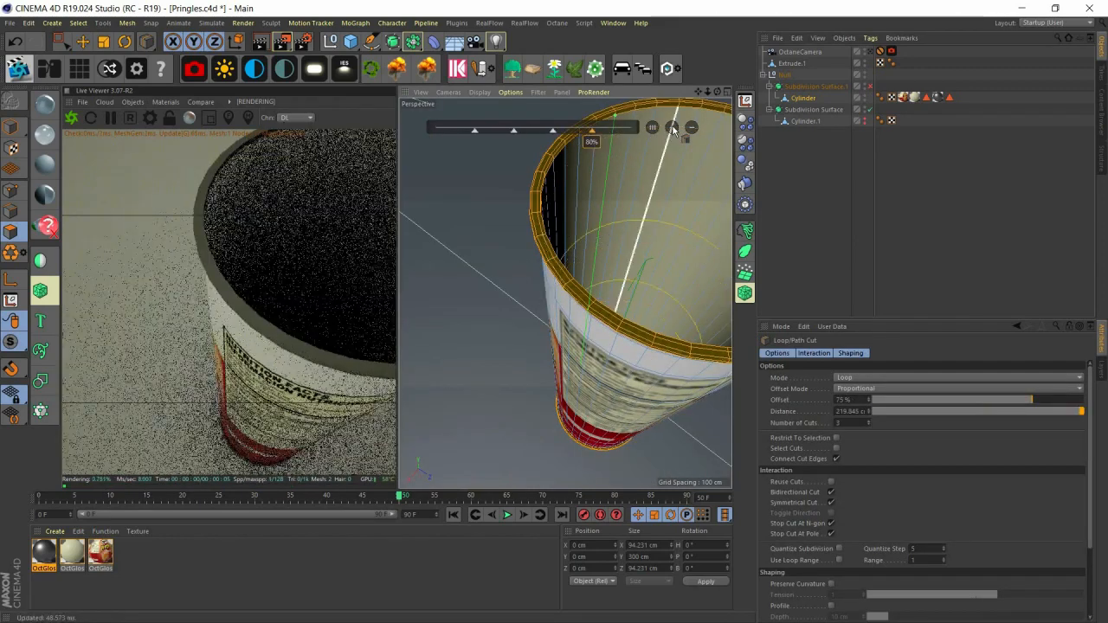
left_click(673, 128)
left_click(672, 128)
left_click(673, 128)
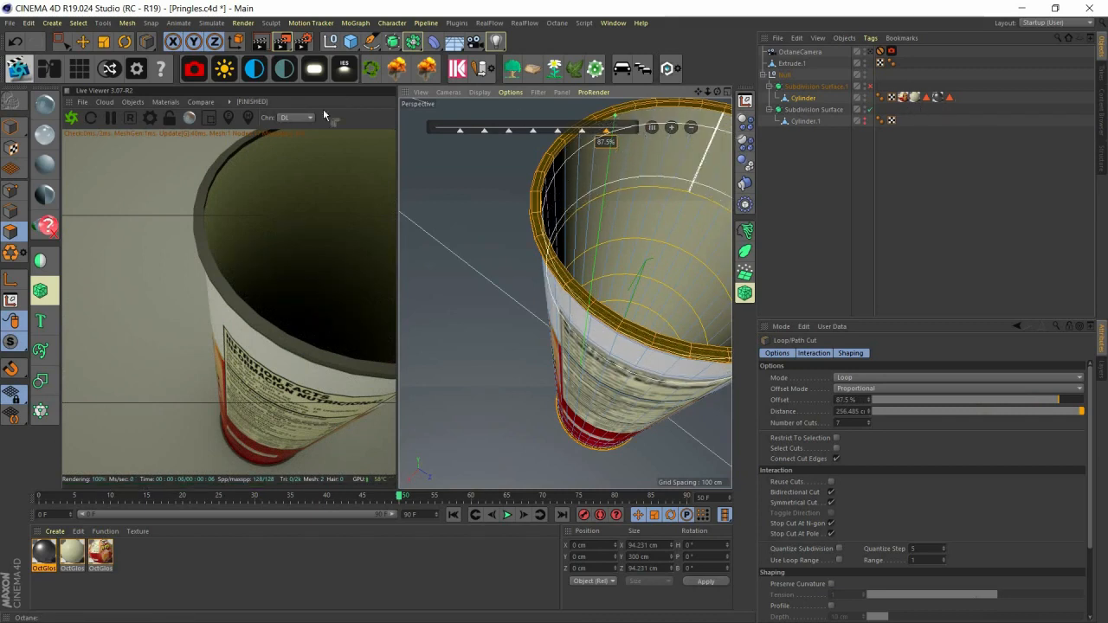
key("ctrl+z")
left_click(82, 43)
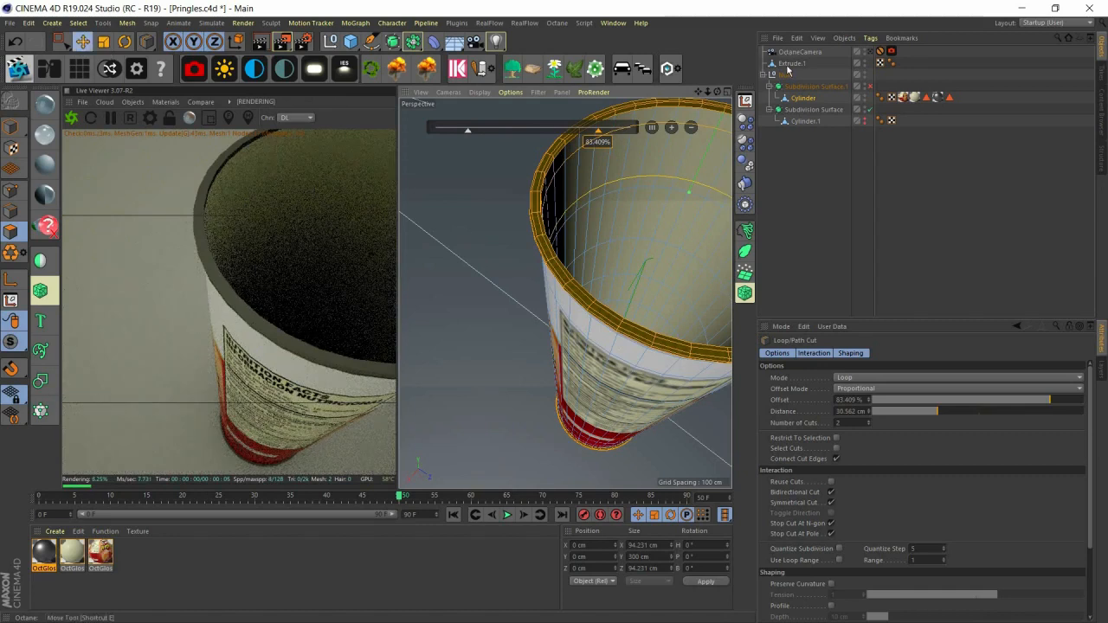
Step: Enable Subdivision Surface.1 on the can, deselect everything and check the whole smoothed can from the front
left_click(871, 86)
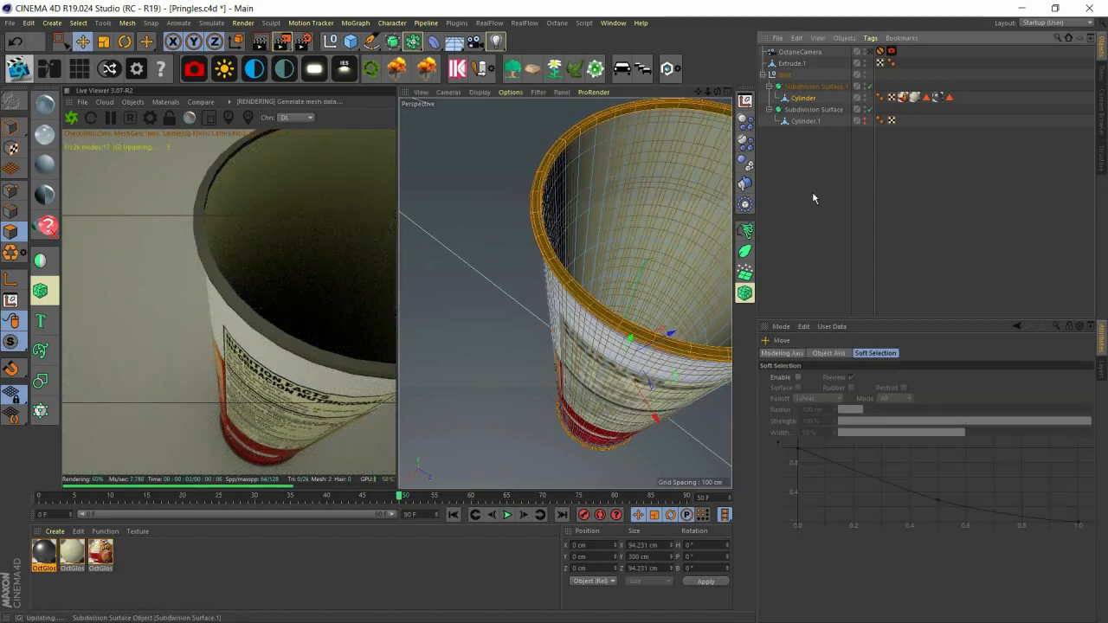
left_click(812, 191)
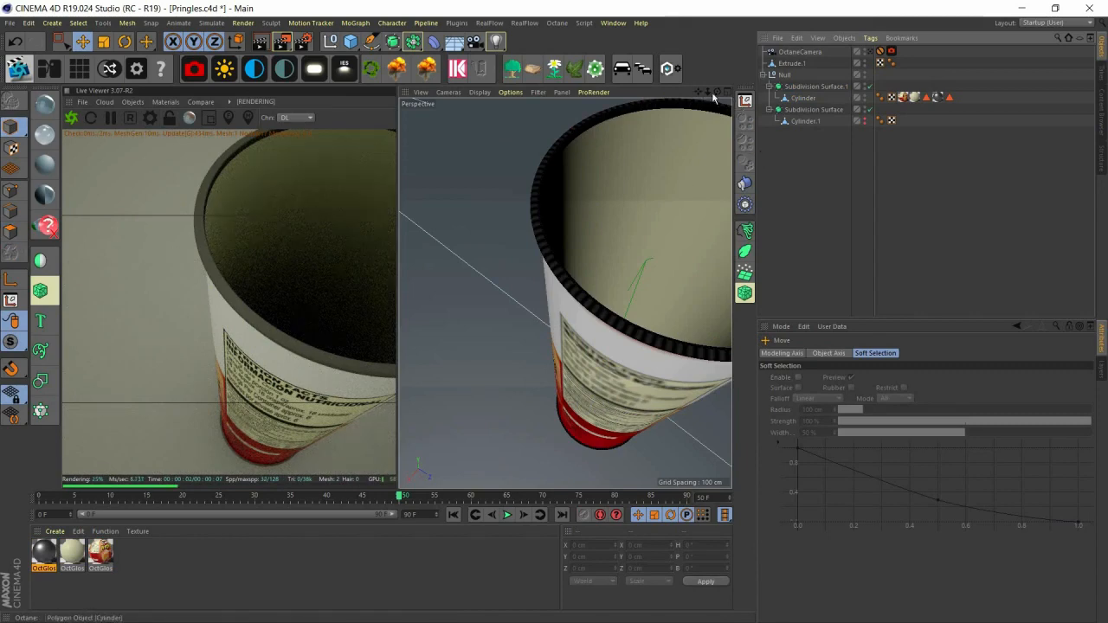
left_click_drag(718, 92, 799, 137)
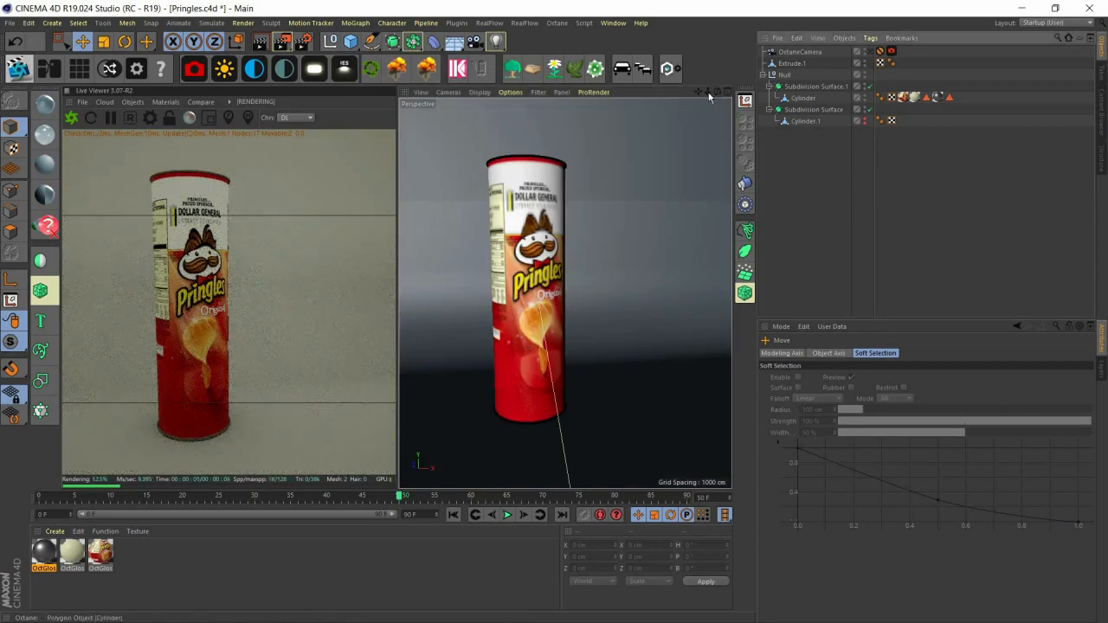
left_click_drag(708, 93, 798, 156)
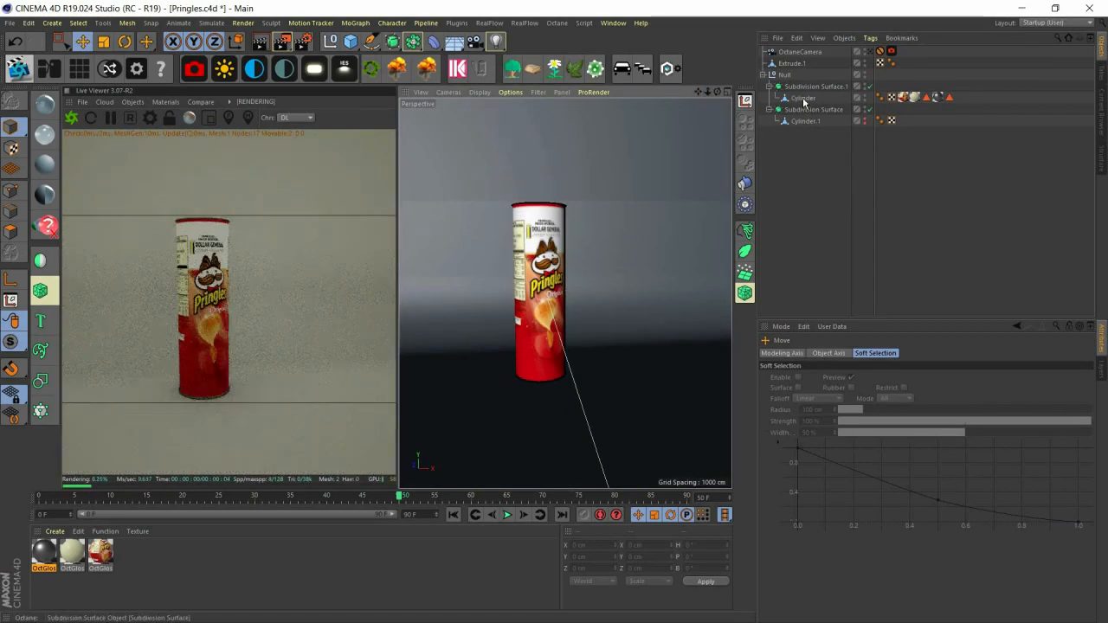
Step: Hide the can's Subdivision Surface.1 and make the Cylinder.1 object visible in the editor
left_click(803, 98)
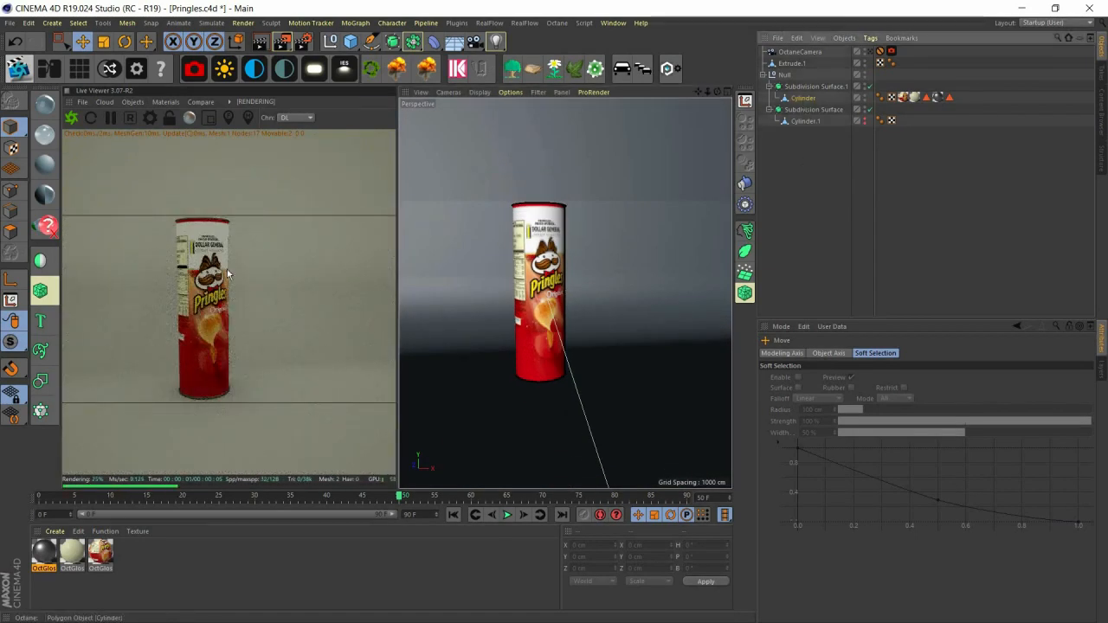
left_click(818, 123)
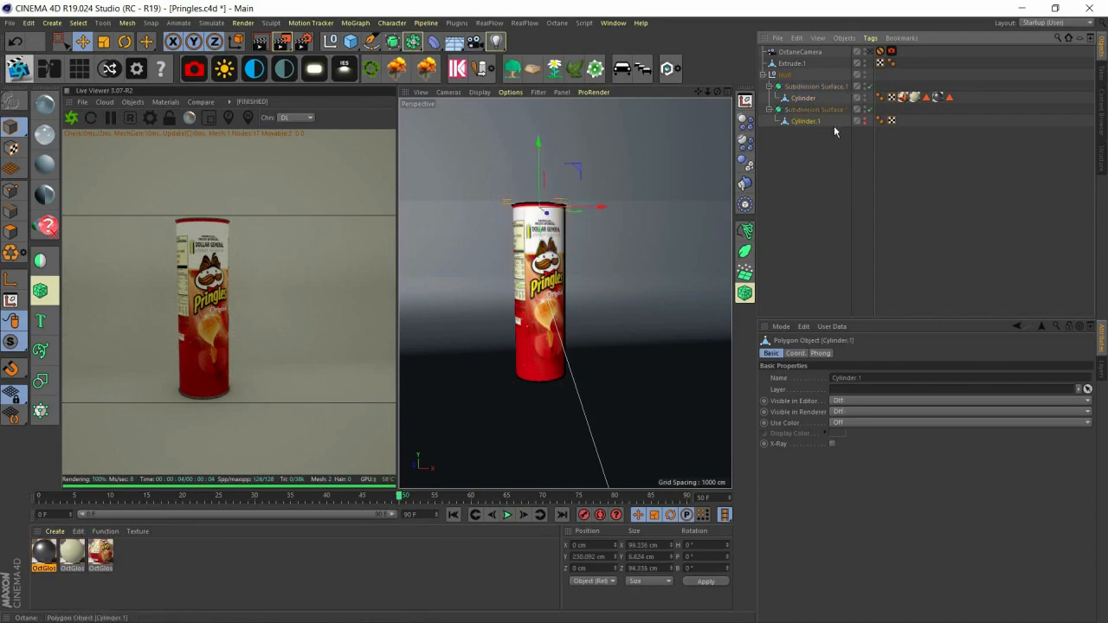
left_click(865, 86)
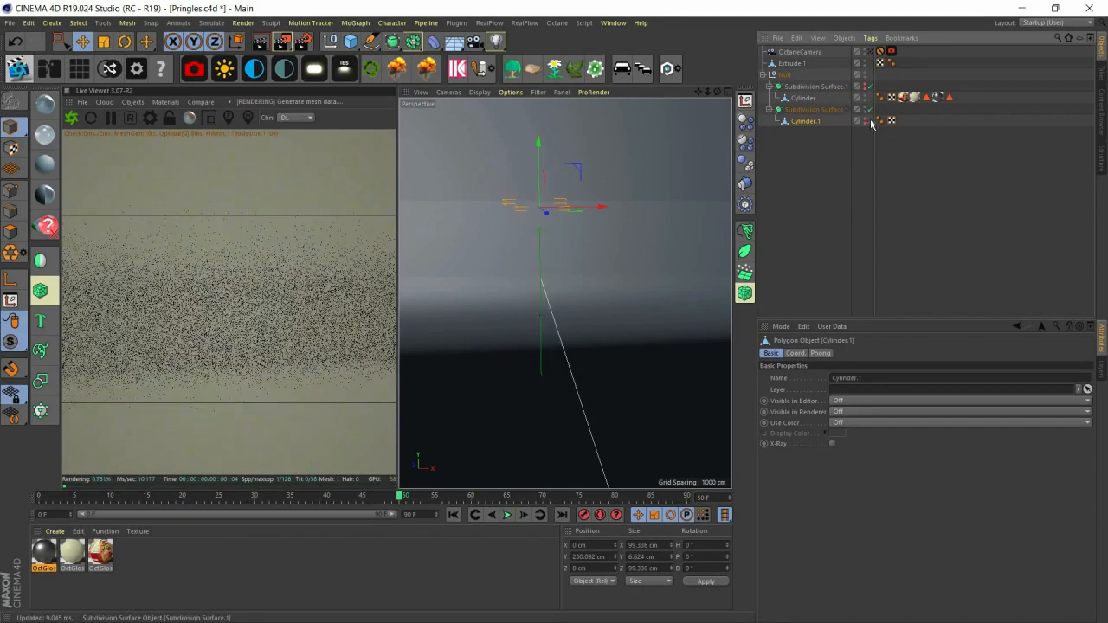
left_click(865, 118)
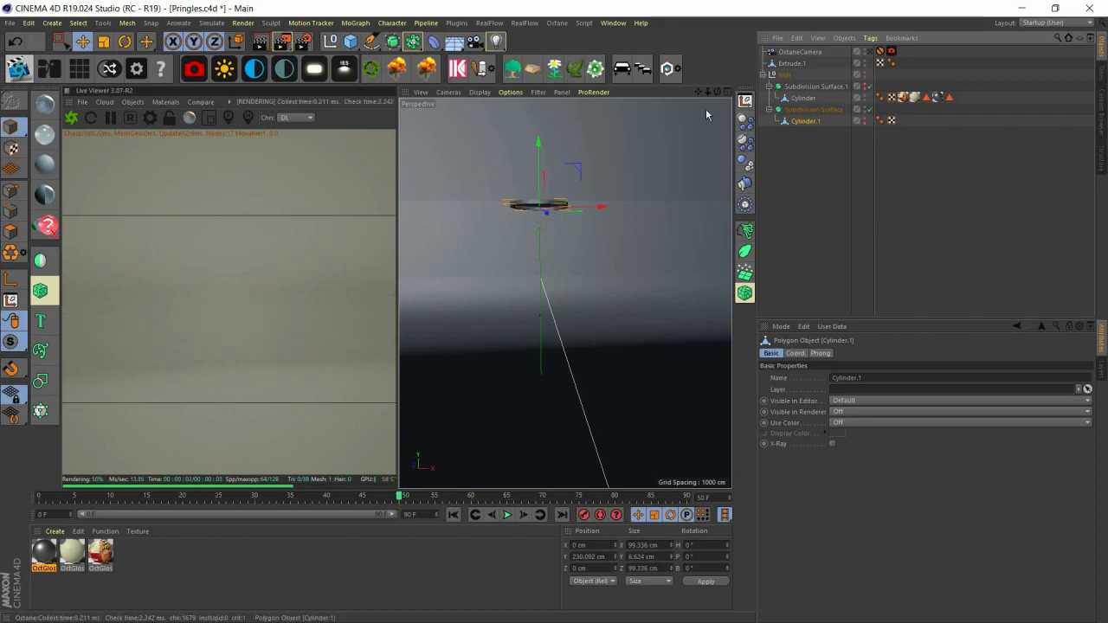
Step: Make the Cylinder.1 lid visible in the renderer and view its top closely from above
left_click(865, 126)
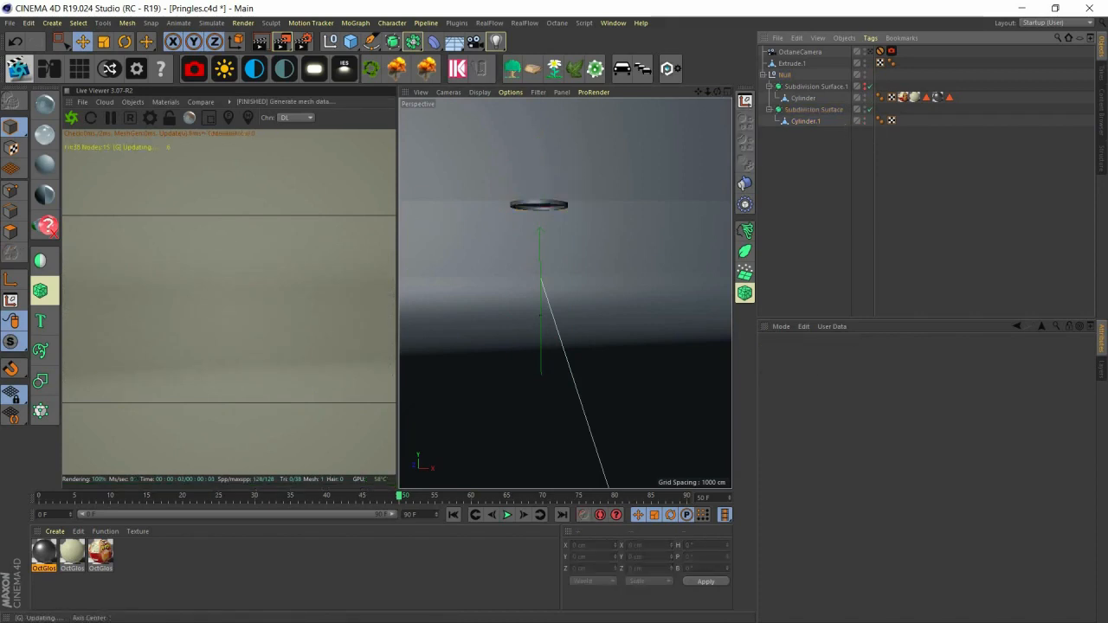
left_click_drag(717, 91, 524, 278)
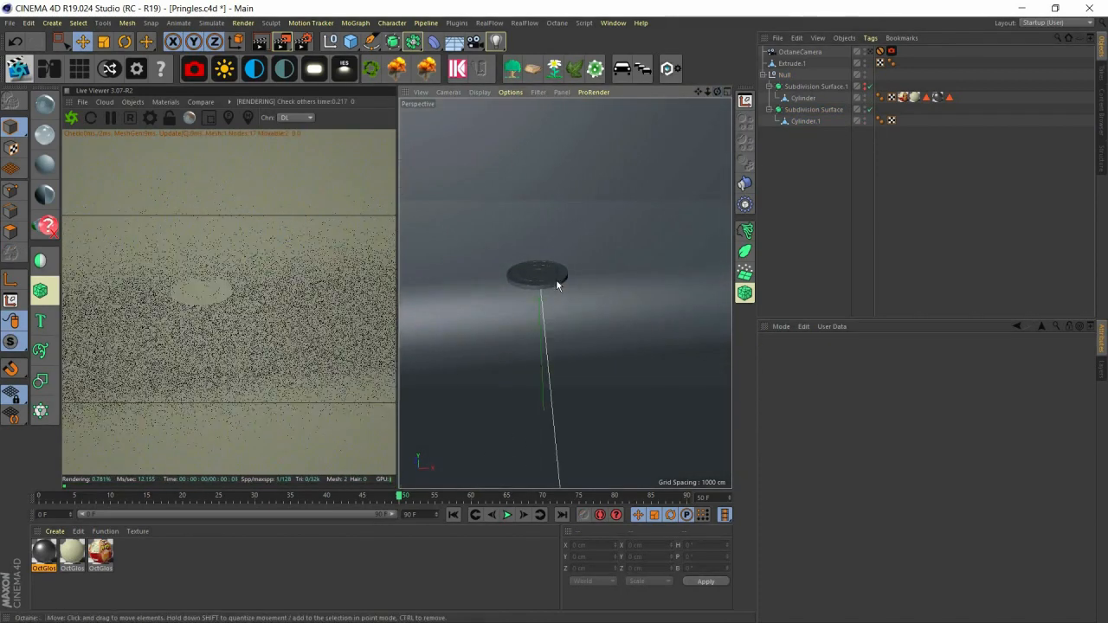
scroll(524, 278, "up", 5)
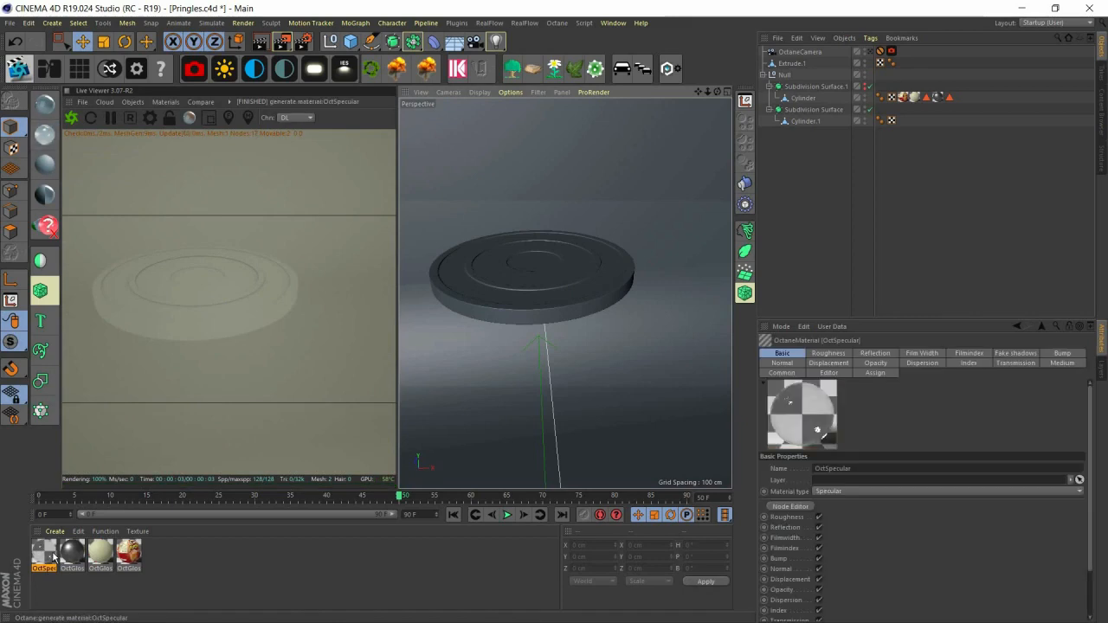
Step: Create an Octane specular material and apply it to the Cylinder.1 lid
double_click(54, 558)
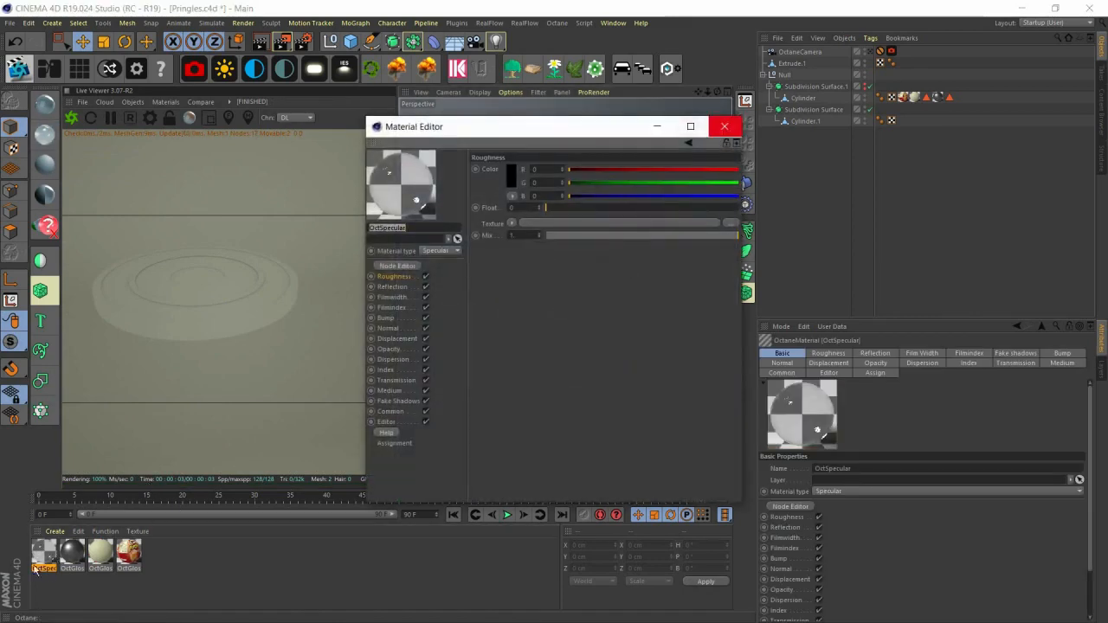
left_click(724, 127)
left_click_drag(511, 276, 544, 273)
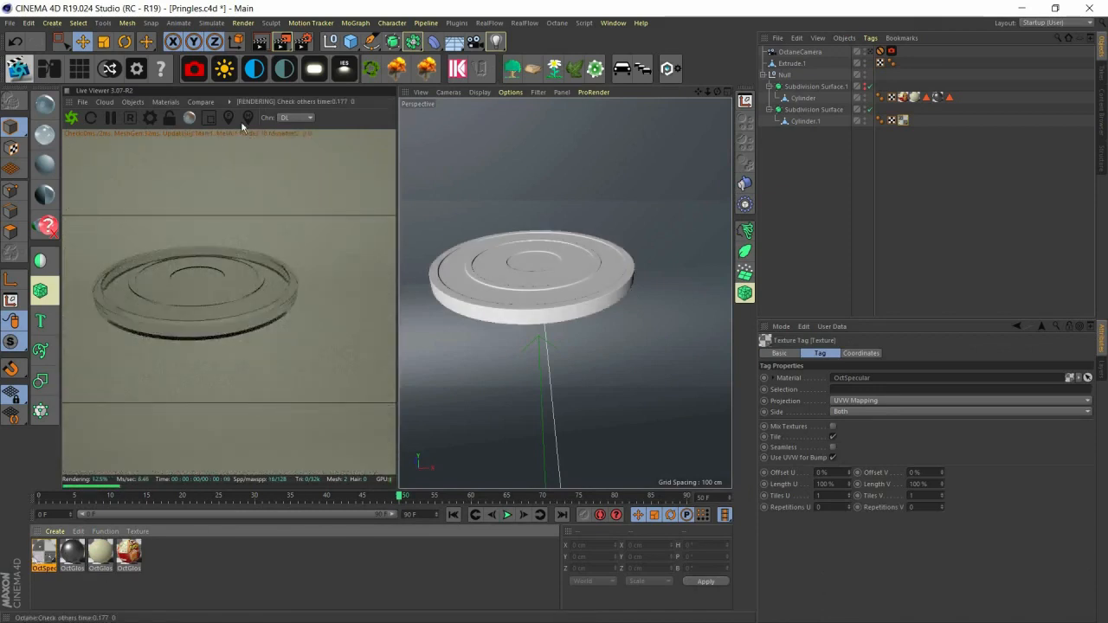
Step: Add an RGB Spectrum node to the OctSpecular material's node graph and connect it to Roughness
double_click(44, 552)
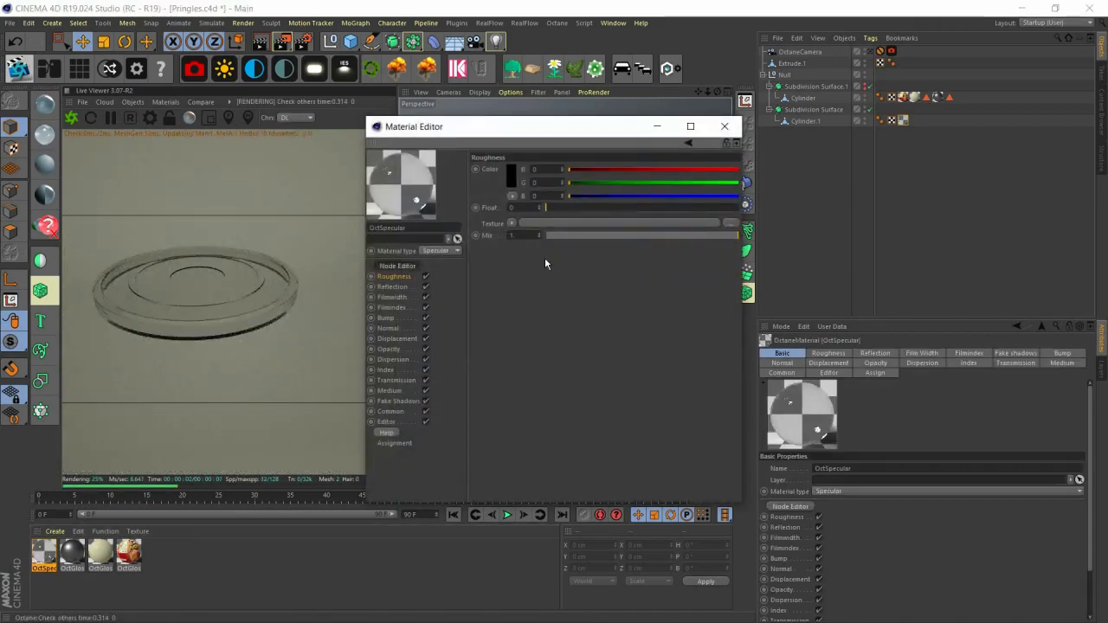
scroll(534, 268, "down", 1)
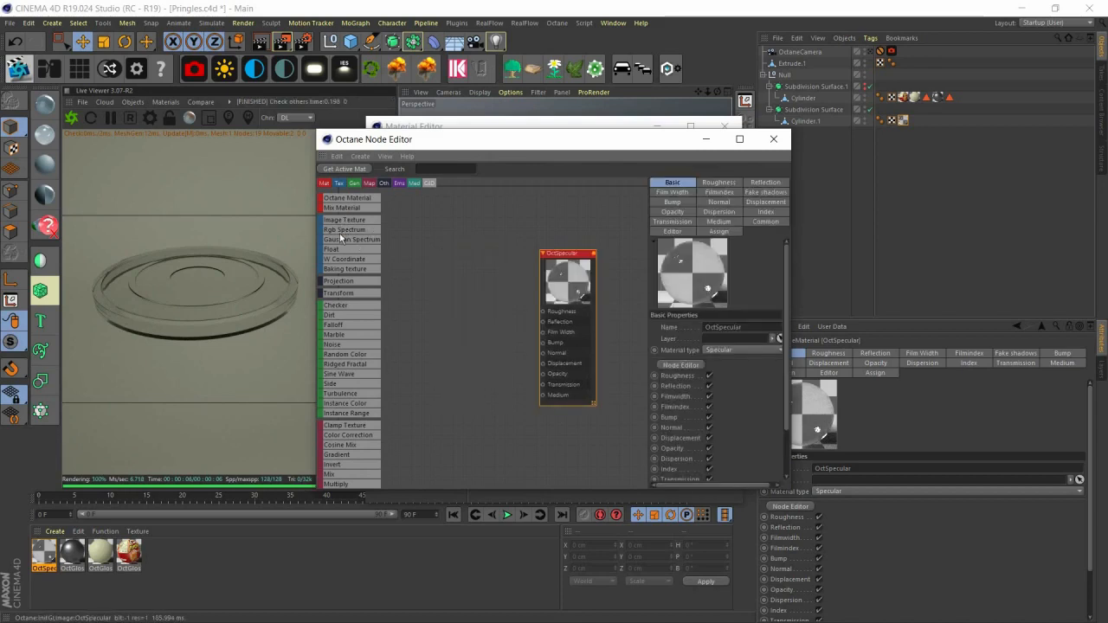
left_click_drag(339, 233, 375, 258)
left_click_drag(463, 314, 441, 311)
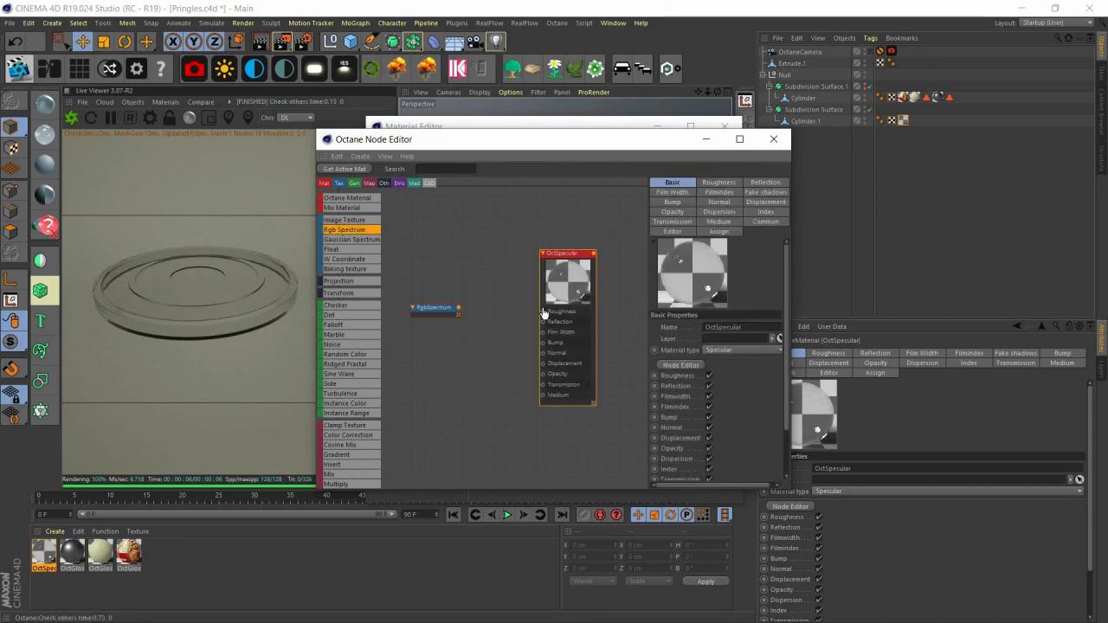
left_click(438, 316)
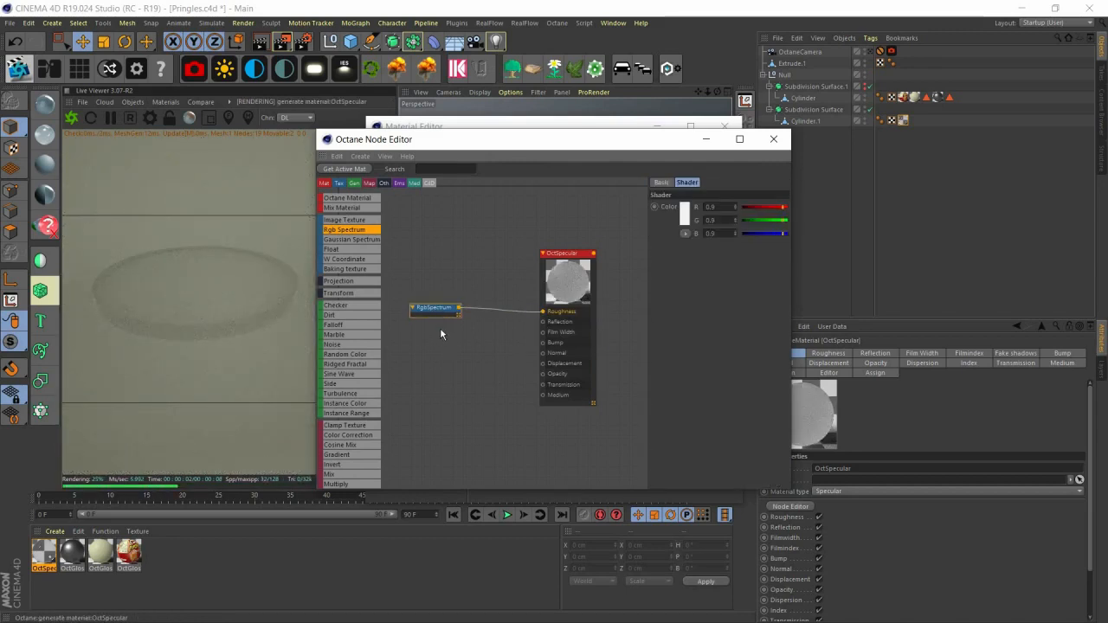
left_click_drag(435, 308, 434, 327)
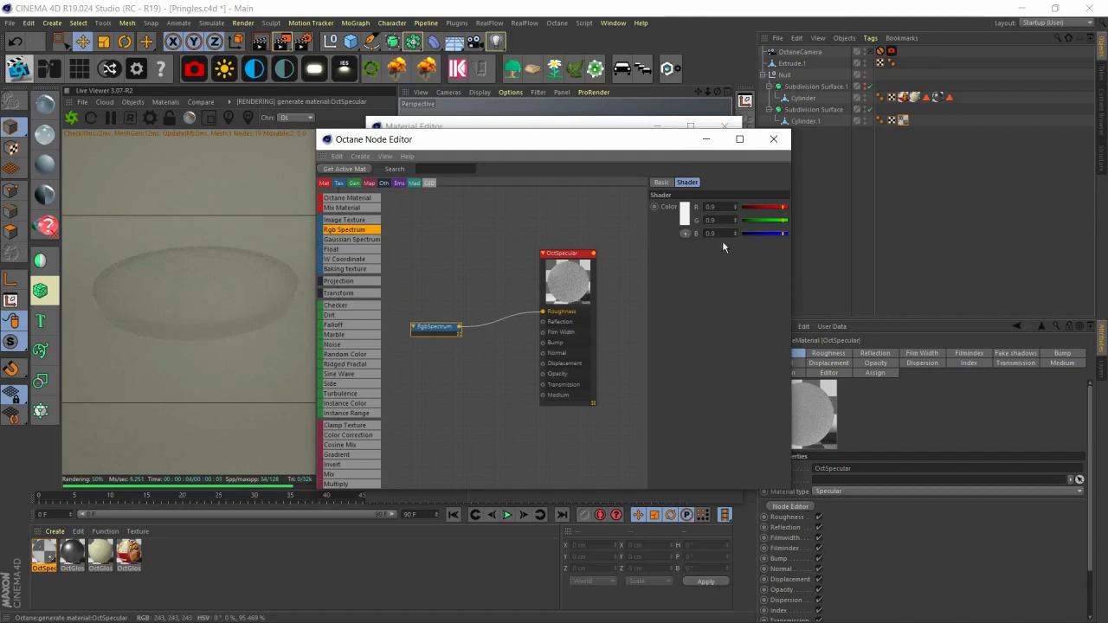
Step: Set the RGB Spectrum node's color to a neutral gray with 77% brightness
left_click(684, 213)
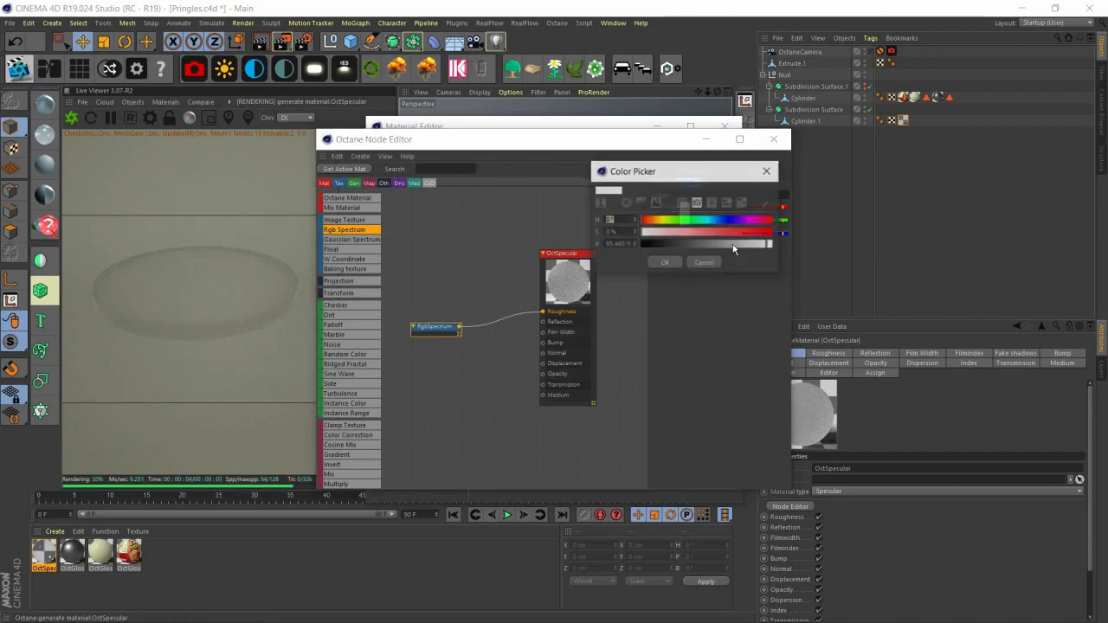
left_click(665, 263)
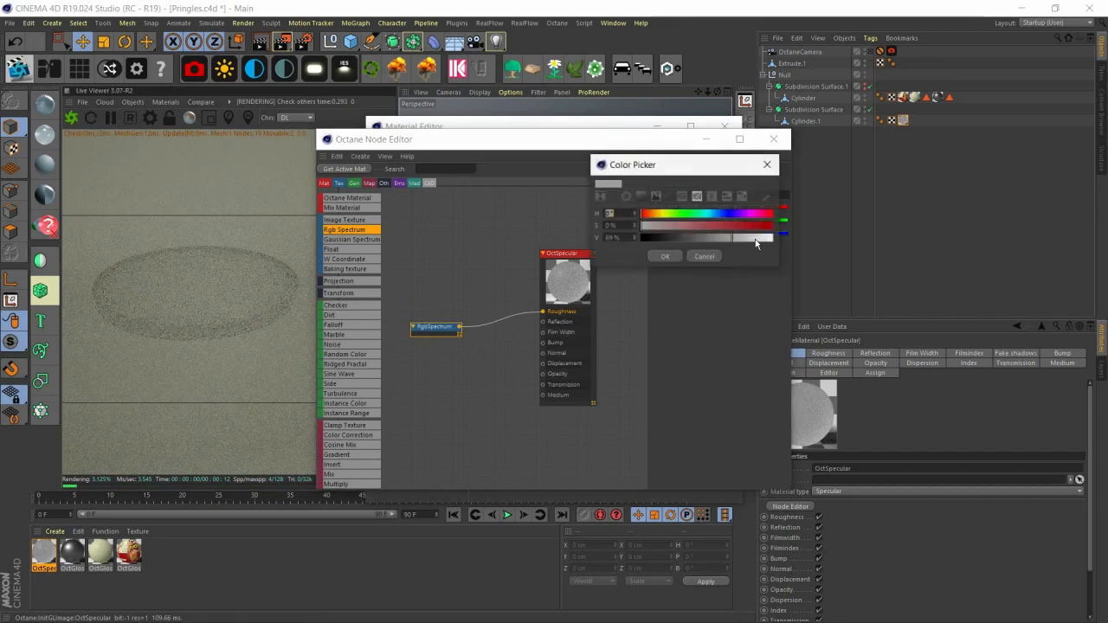
left_click_drag(756, 238, 749, 241)
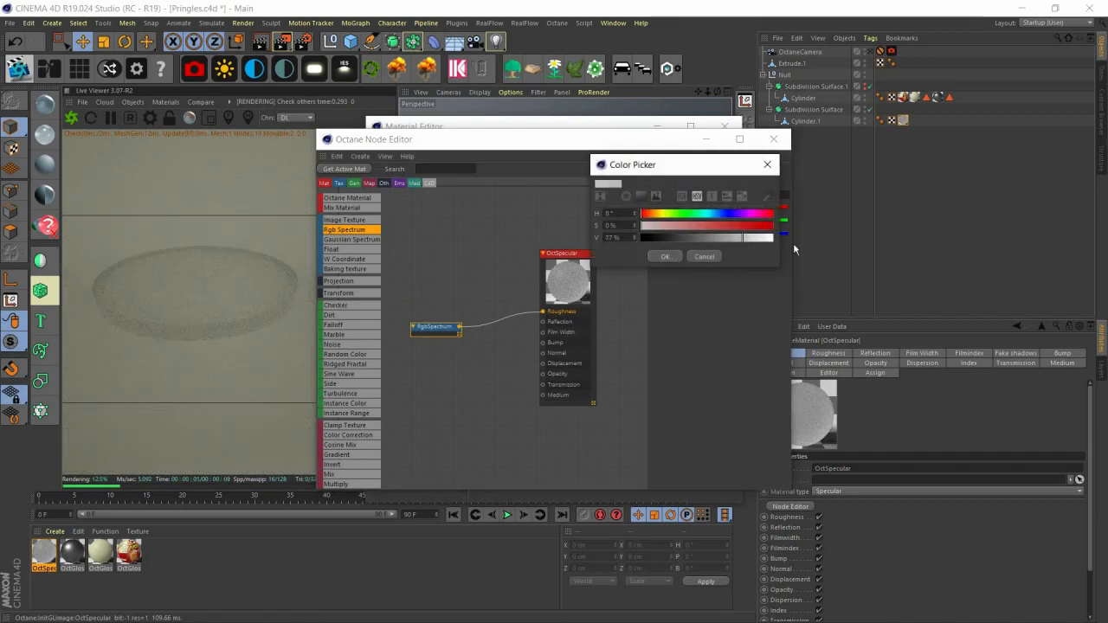
key("Return")
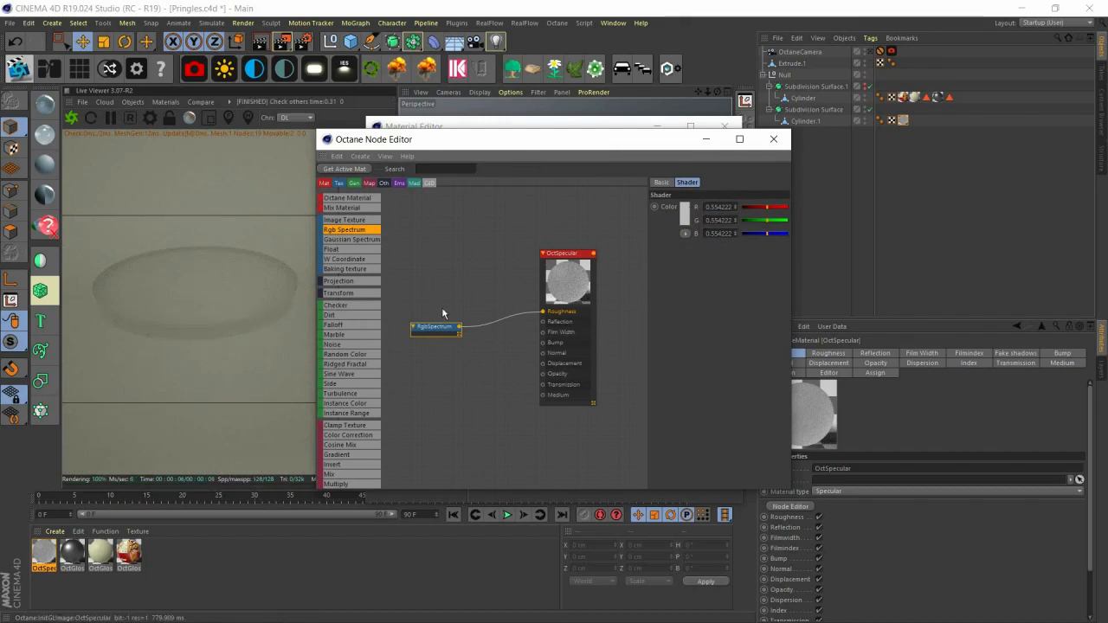
Step: Connect the RGB Spectrum node to the OctSpecular material's Reflection input as well, and reposition the node beside the material
left_click(461, 328)
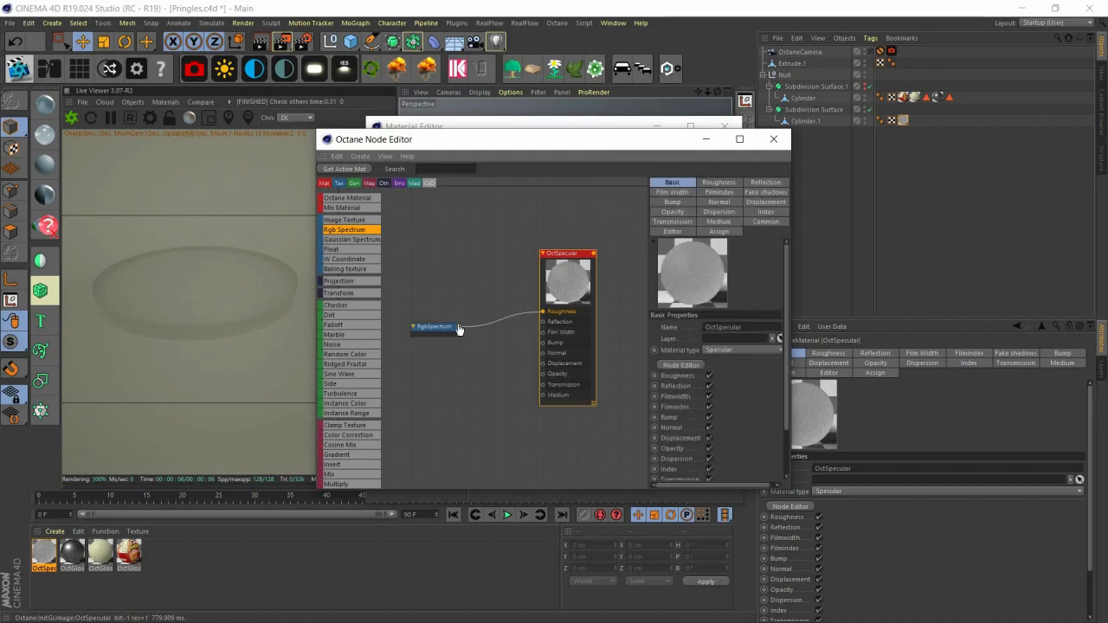
left_click_drag(459, 327, 542, 322)
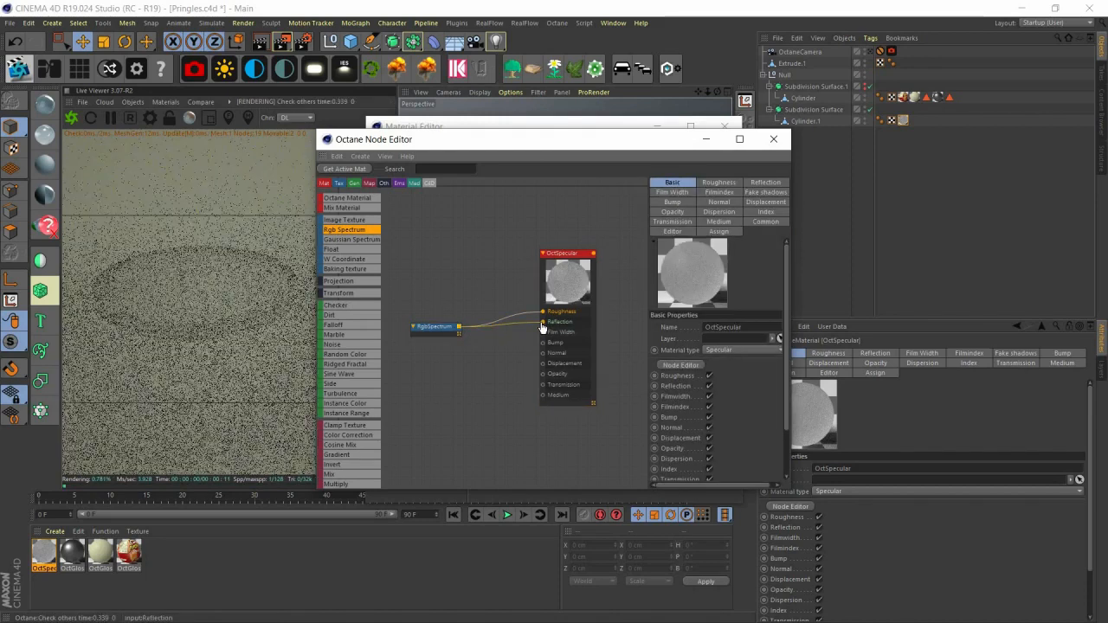
scroll(528, 307, "up", 5)
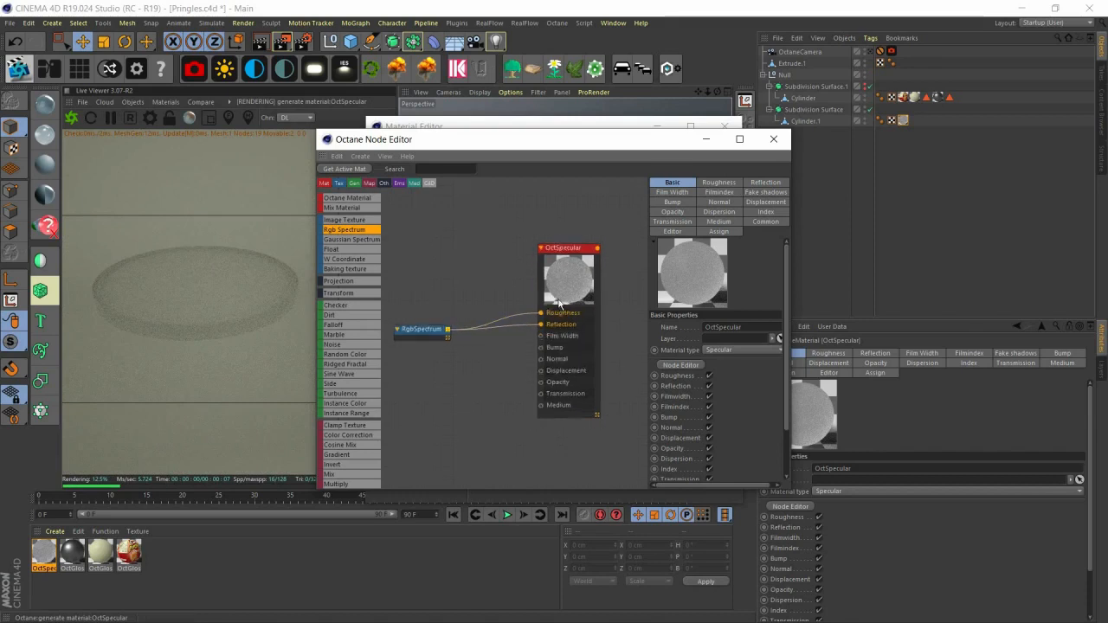
scroll(578, 271, "down", 5)
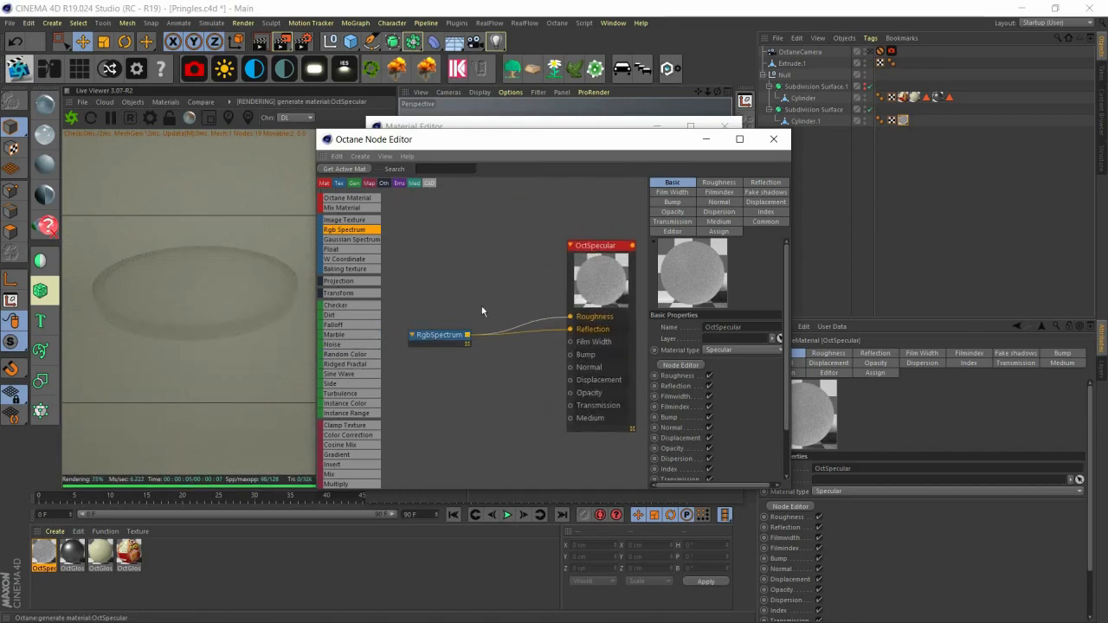
left_click_drag(450, 328, 477, 305)
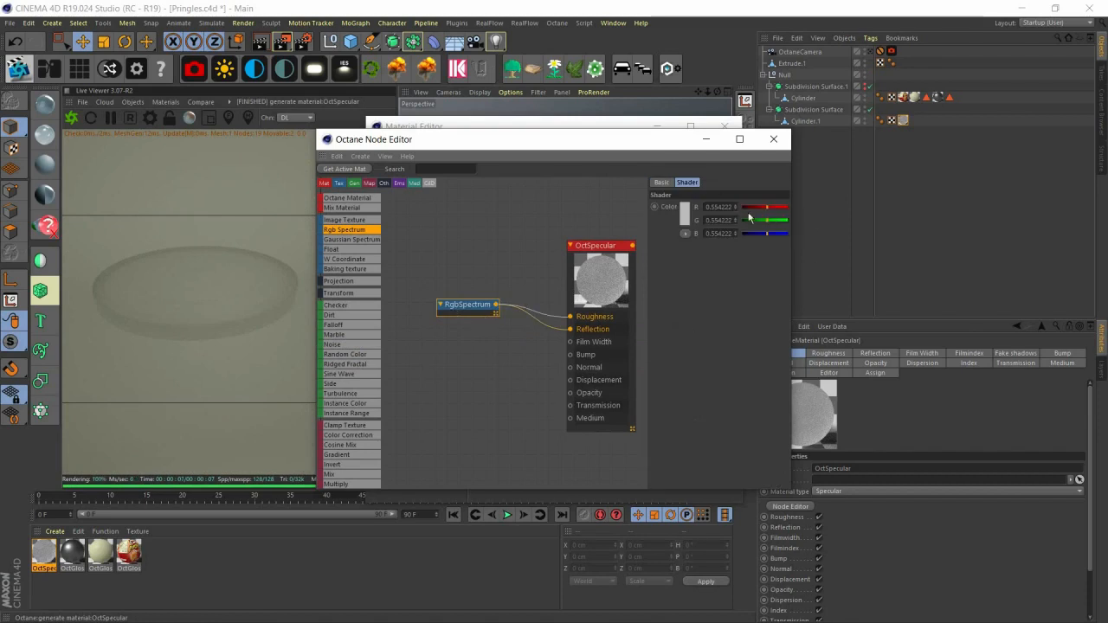
Step: Tint the RGB Spectrum color pale teal, about R 0.460, G 0.554, B 0.539, and close the material's editors
left_click(684, 214)
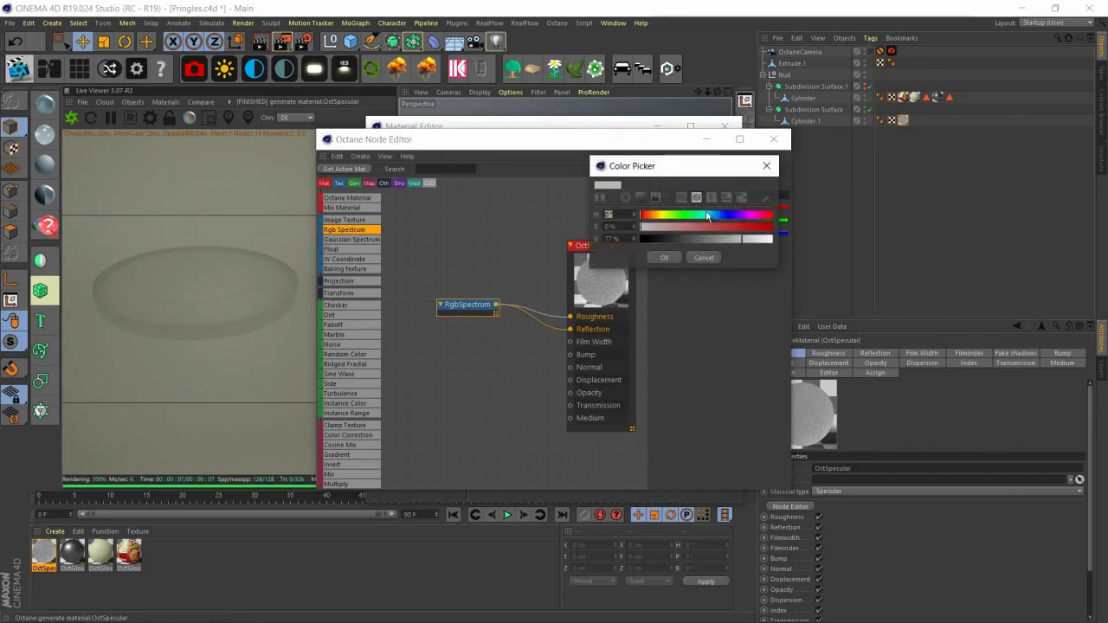
left_click(699, 218)
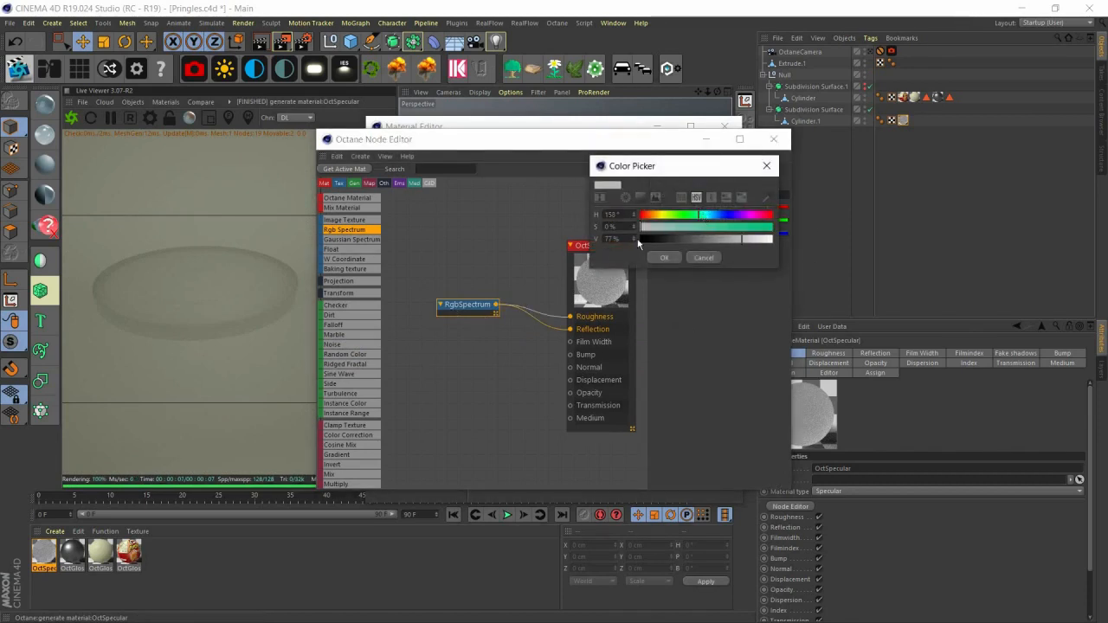
left_click_drag(671, 257, 667, 257)
left_click(664, 257)
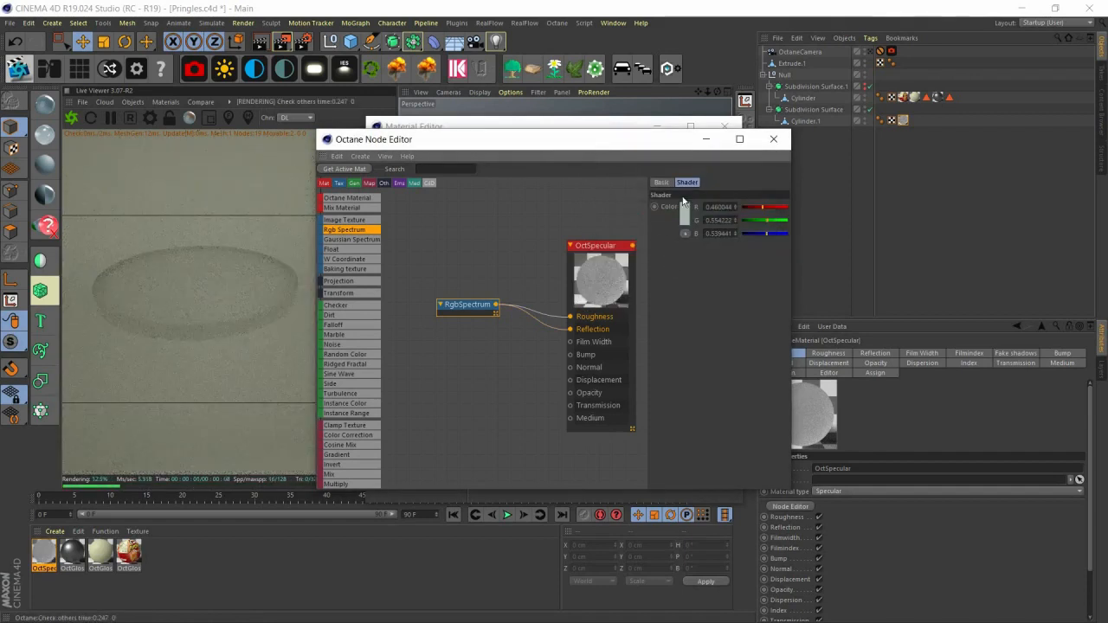
left_click(600, 279)
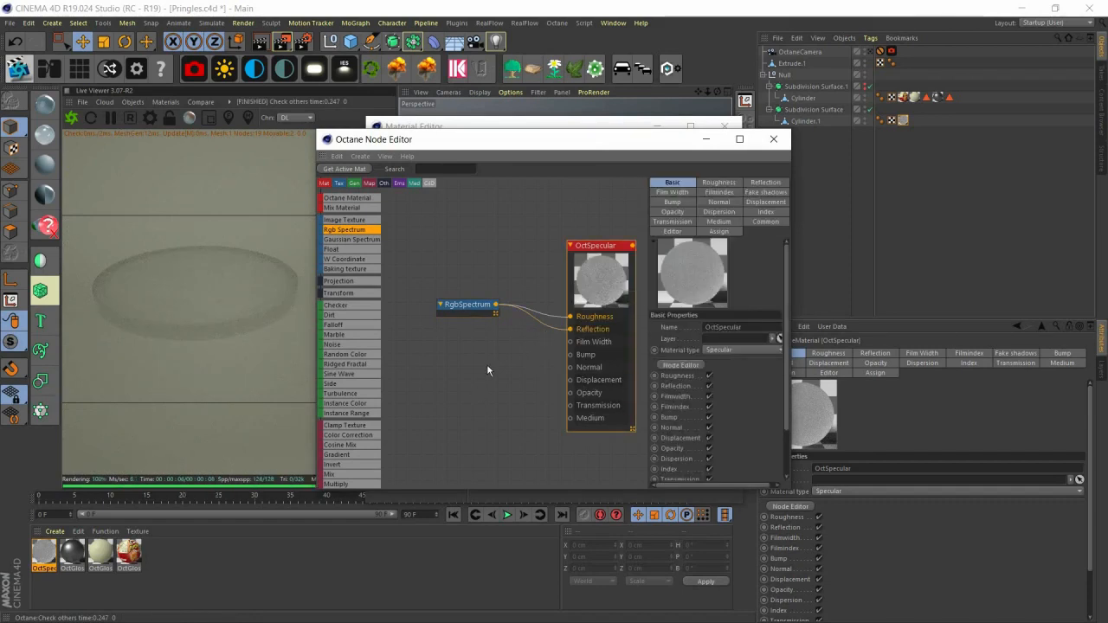
left_click(773, 139)
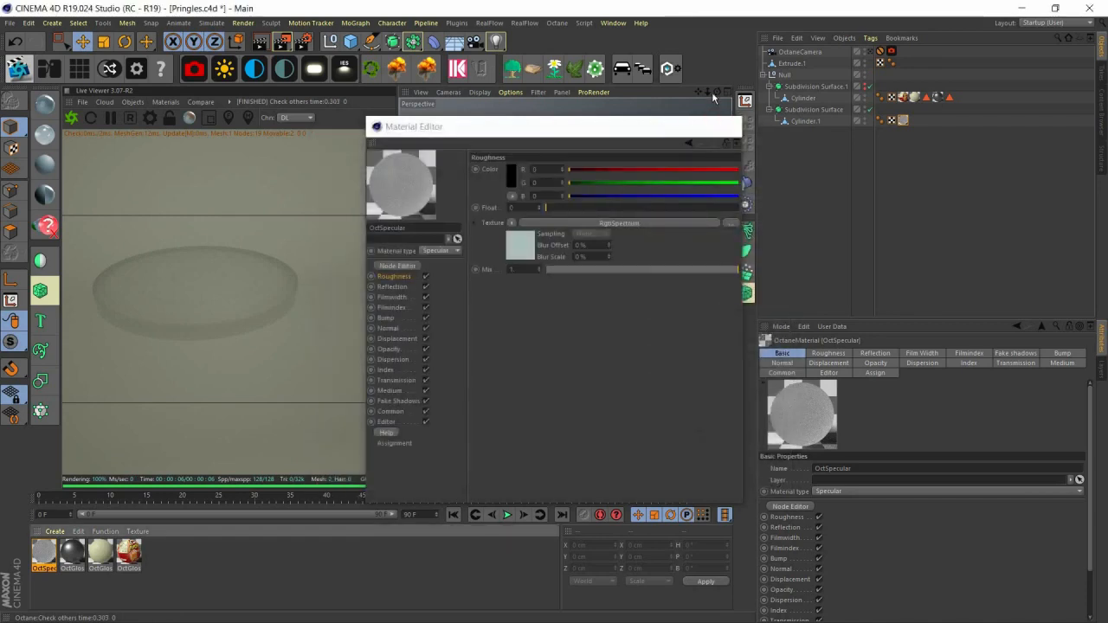
left_click_drag(716, 92, 722, 171)
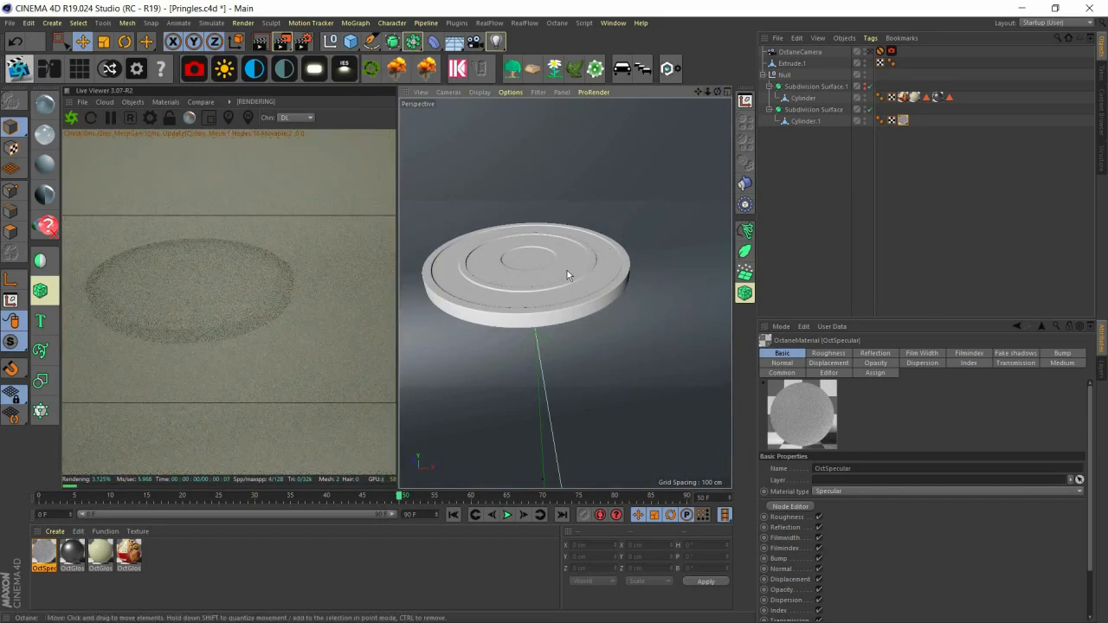
Step: Set the OctSpecular material's index to 2.5 in the node editor and close the material's editors
left_click(567, 275)
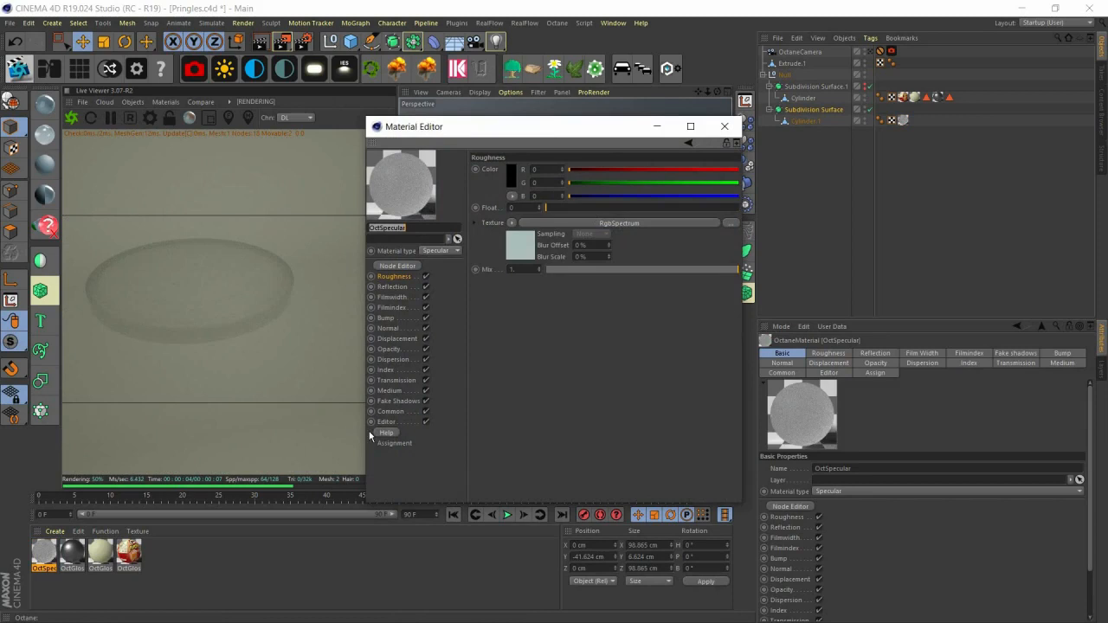
left_click(402, 267)
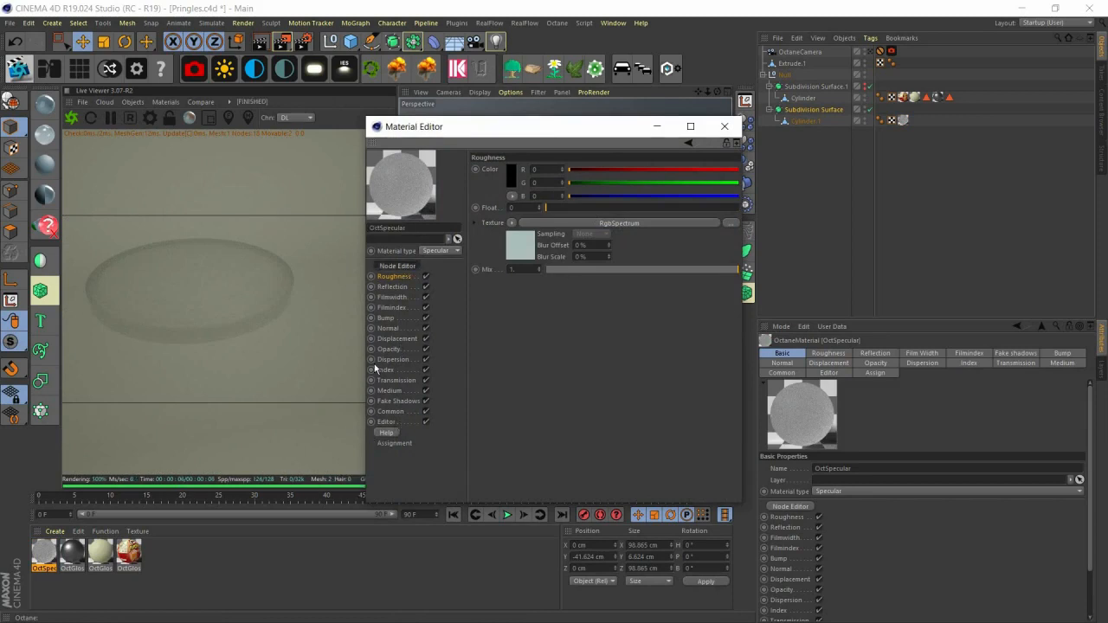
left_click(600, 295)
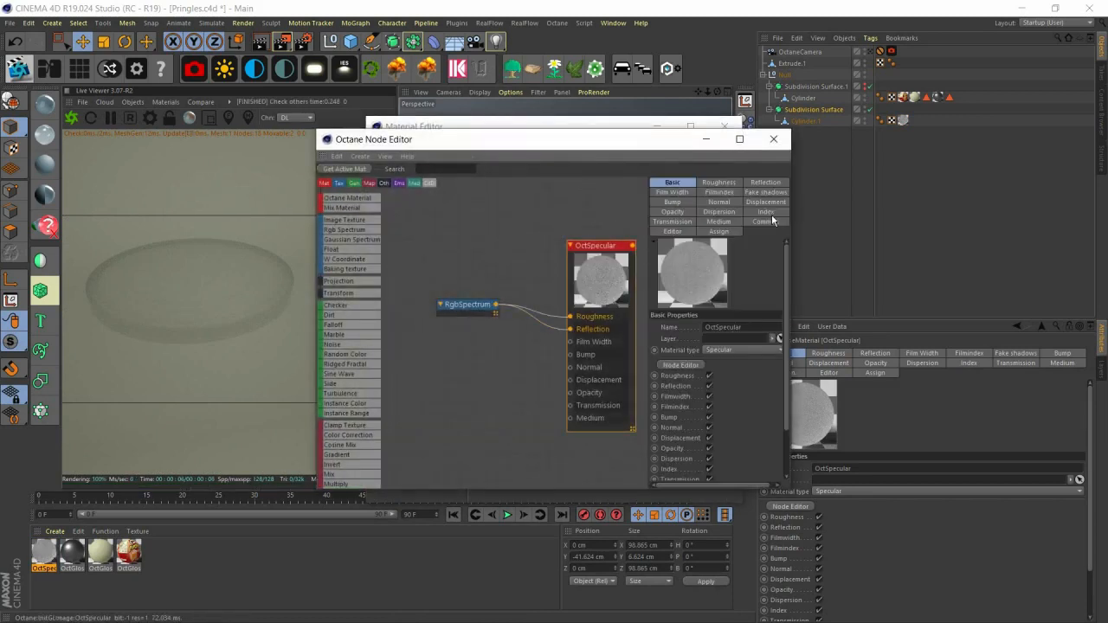
left_click(764, 212)
left_click_drag(741, 326, 664, 332)
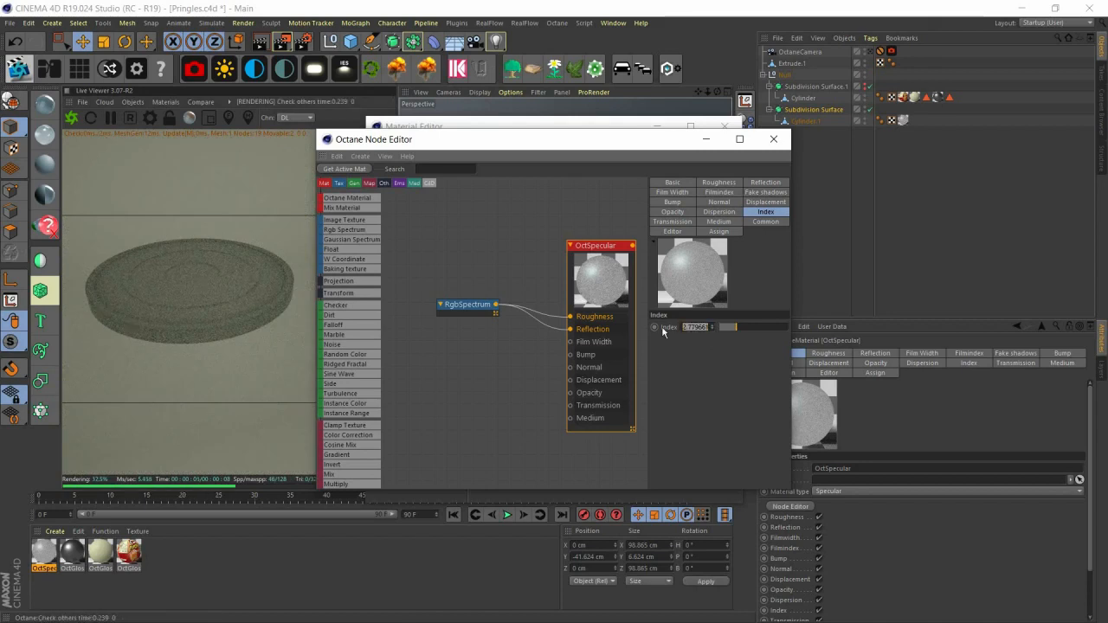
type("2.5")
key("Return")
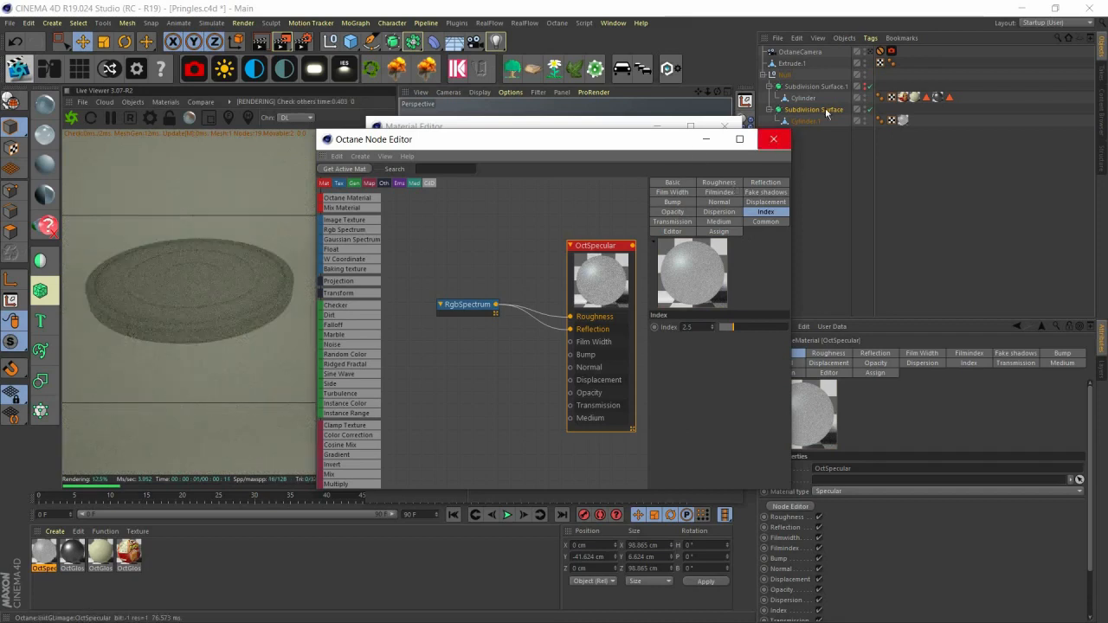
left_click(775, 140)
left_click(724, 131)
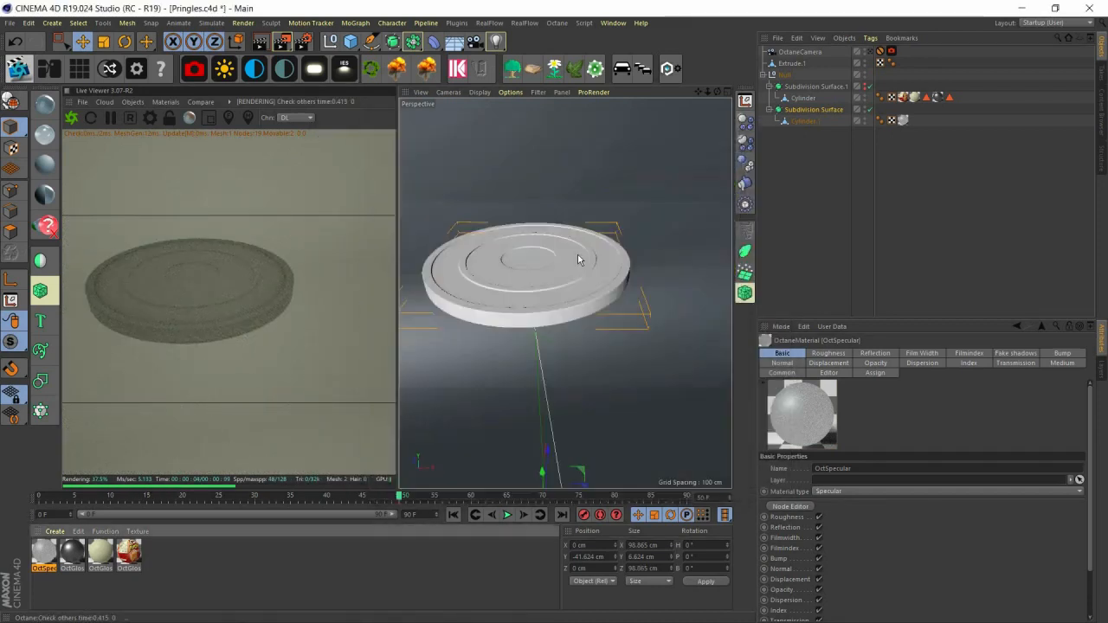
Step: Show the can's Subdivision Surface.1 again and check the lid on the can up close from the side
scroll(577, 253, "down", 5)
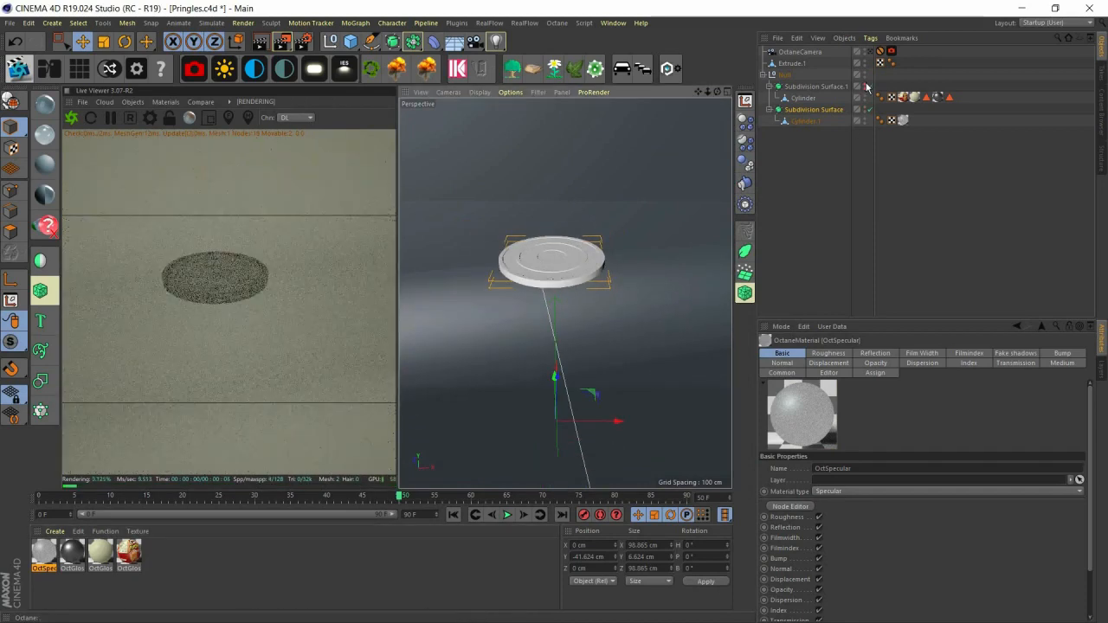
left_click(868, 87)
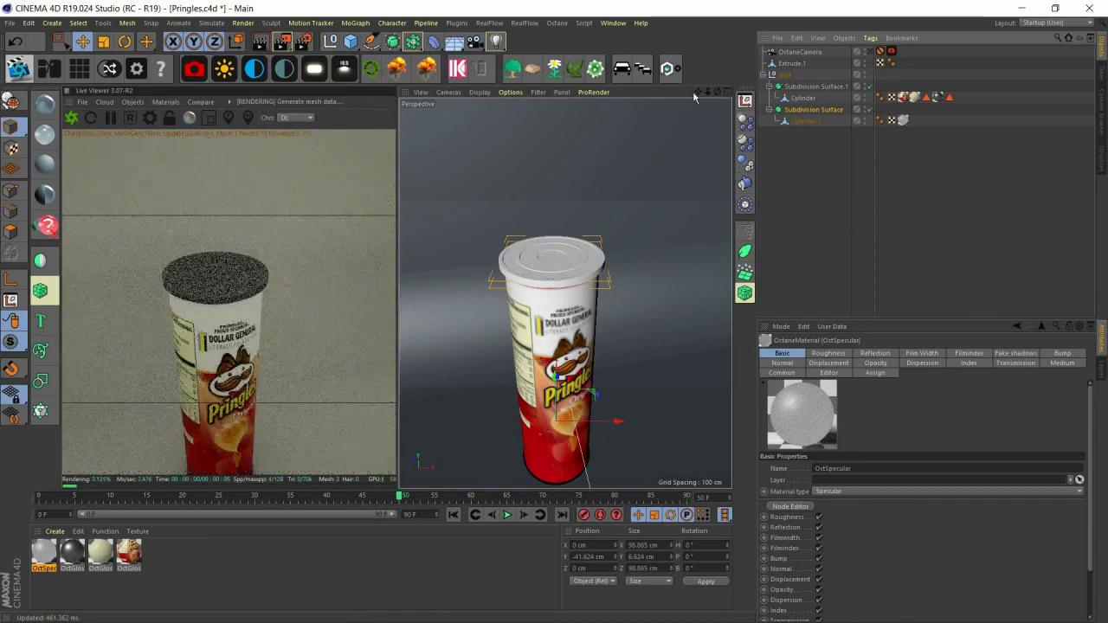
left_click(720, 101)
left_click_drag(717, 92, 521, 224)
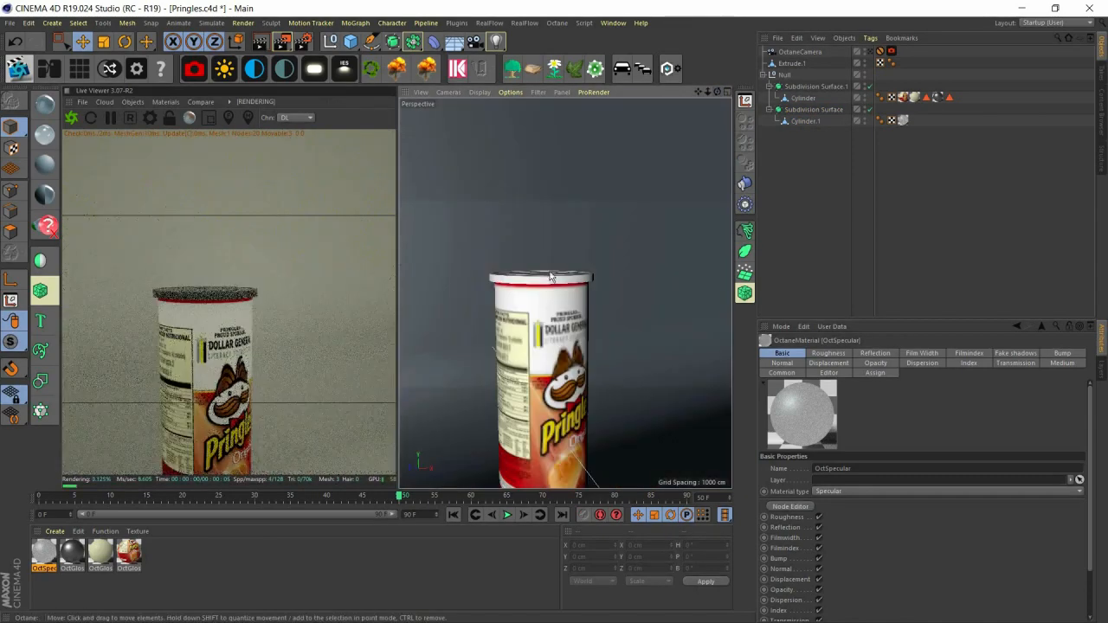
scroll(552, 274, "up", 3)
scroll(551, 270, "up", 3)
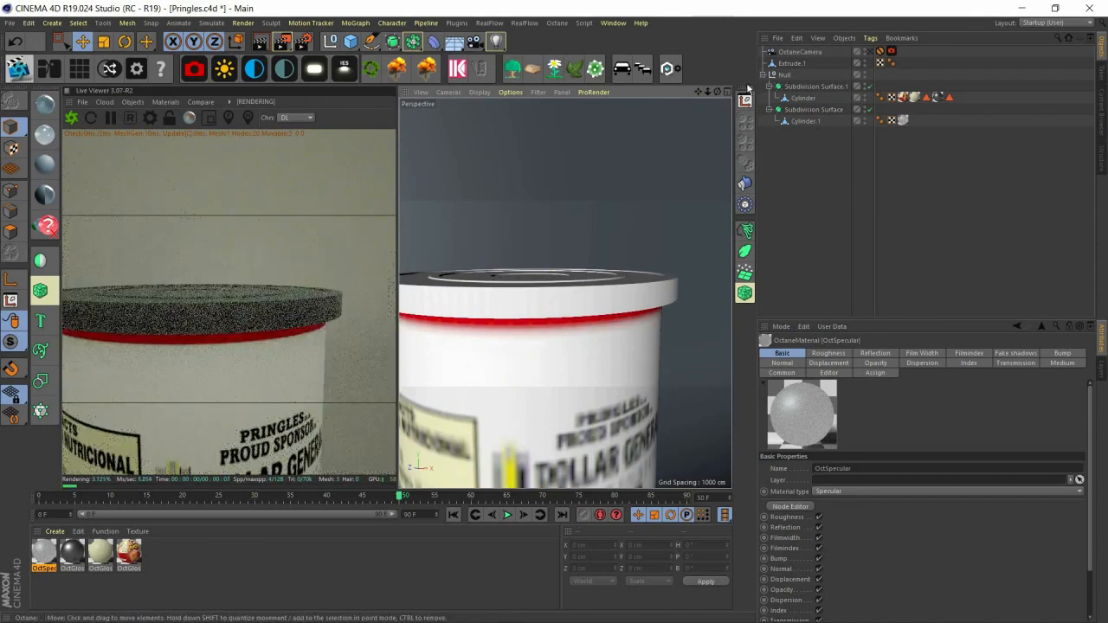
Step: Create a new Octane glossy material with a pale blue diffuse color of H 213°, S 20%, V 95%
left_click_drag(716, 92, 713, 138)
left_click_drag(708, 92, 684, 130)
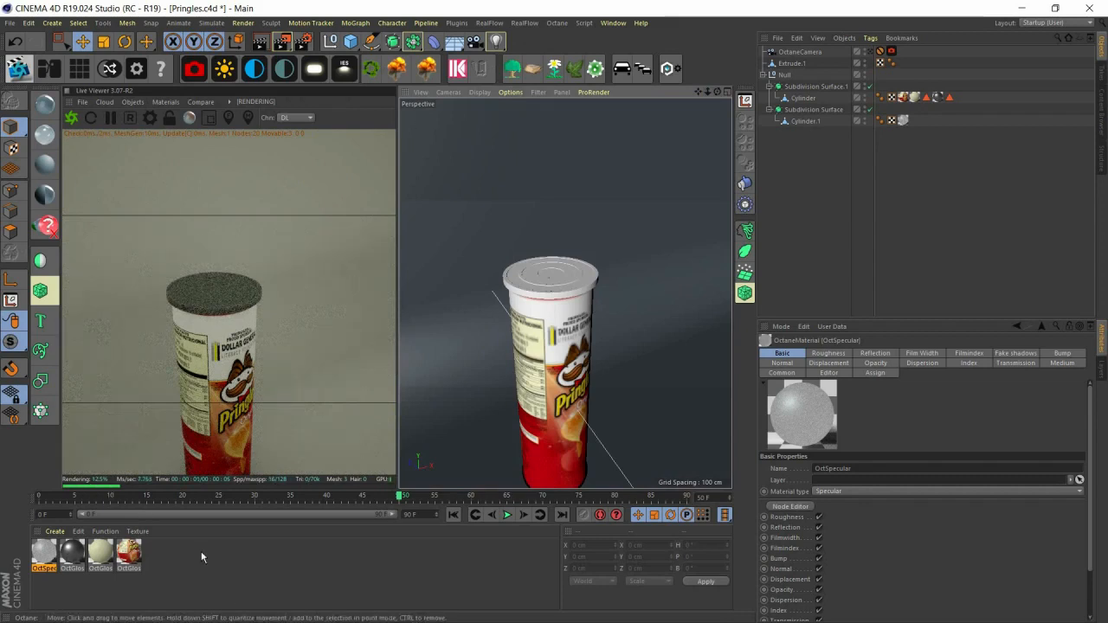
left_click(665, 232)
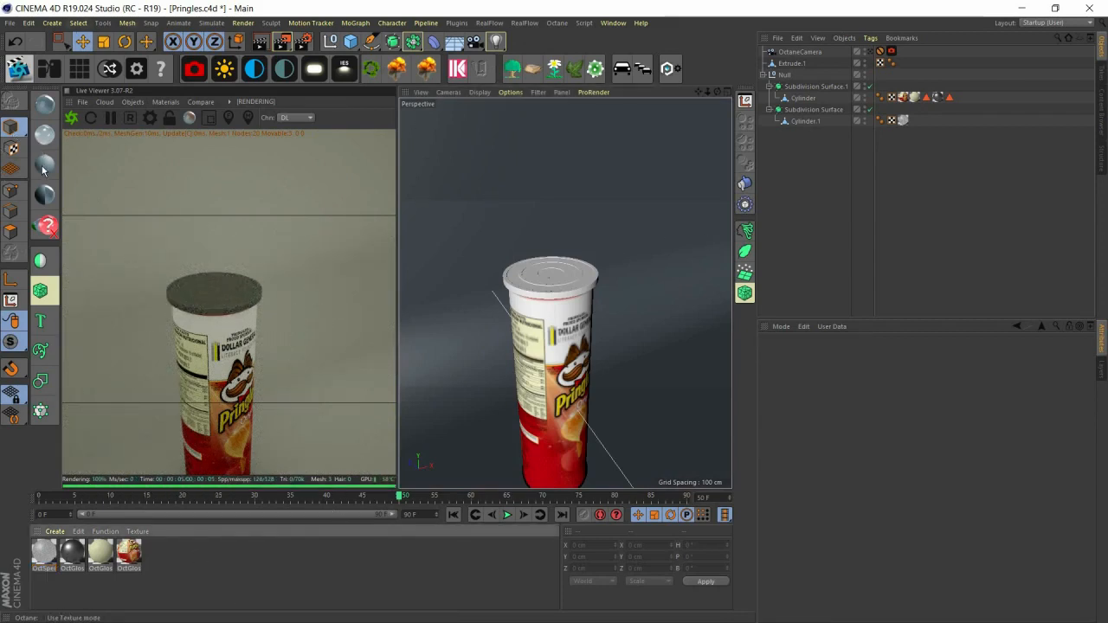
left_click(44, 134)
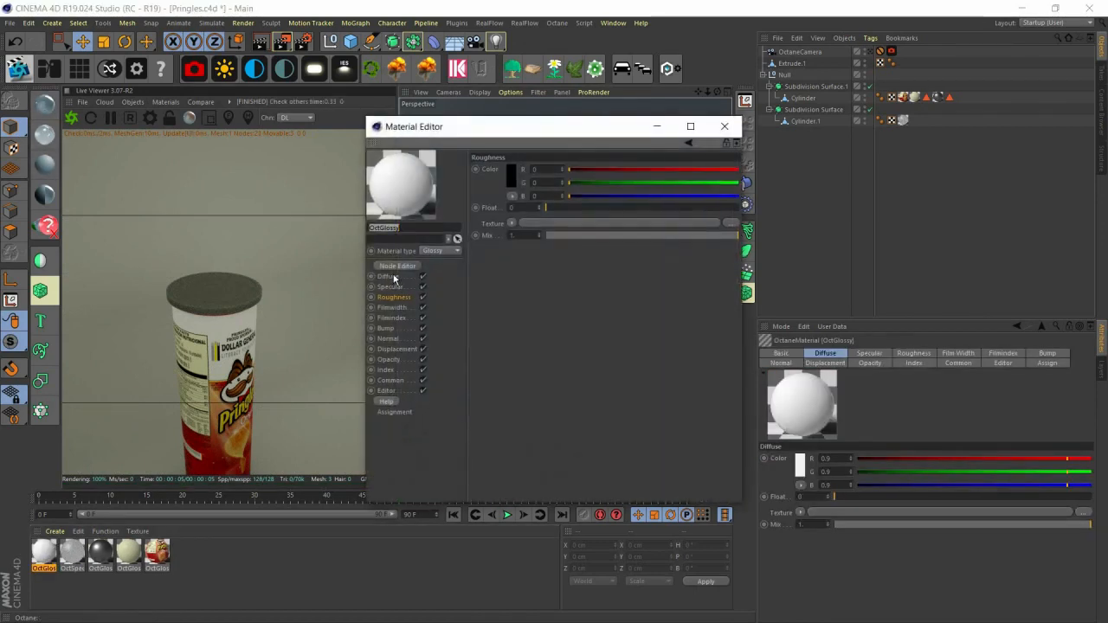
left_click(392, 277)
left_click(511, 177)
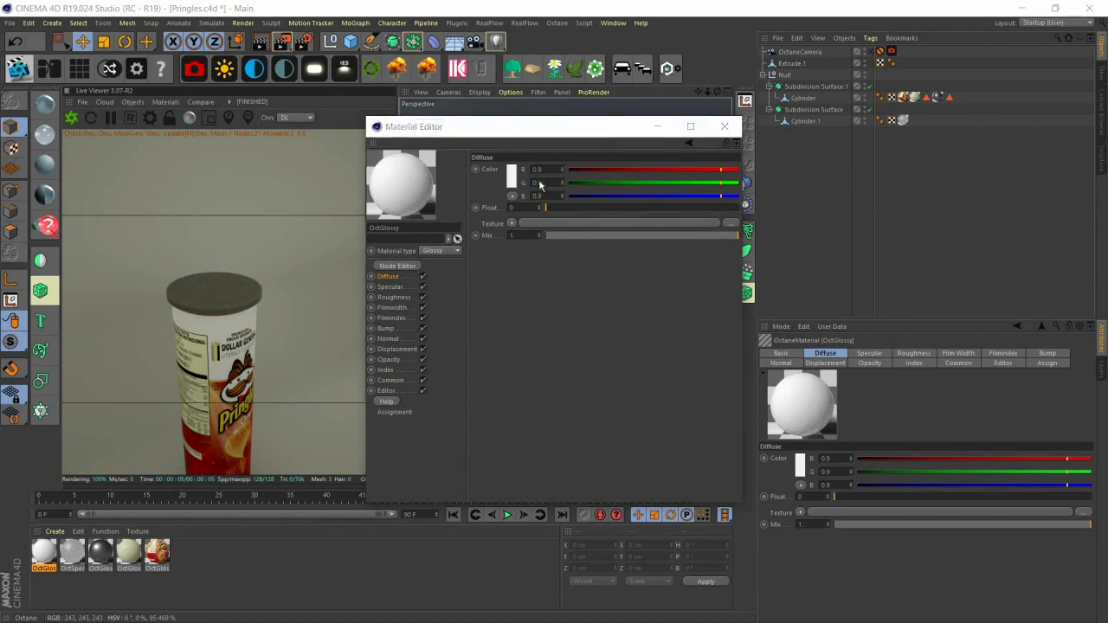
left_click(529, 179)
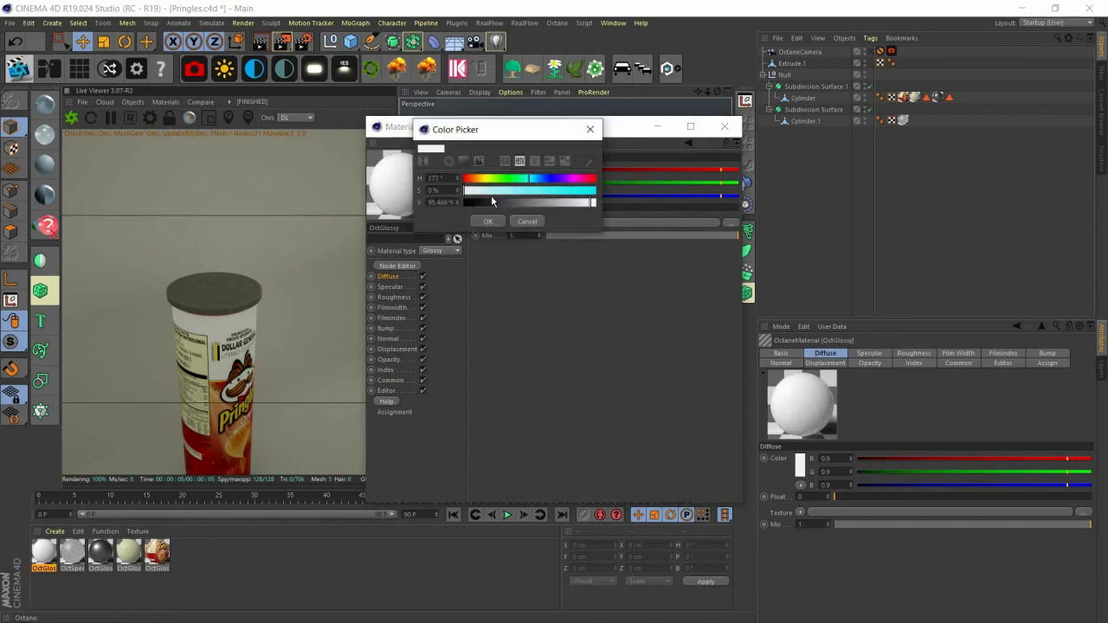
left_click(491, 190)
left_click_drag(592, 206, 590, 204)
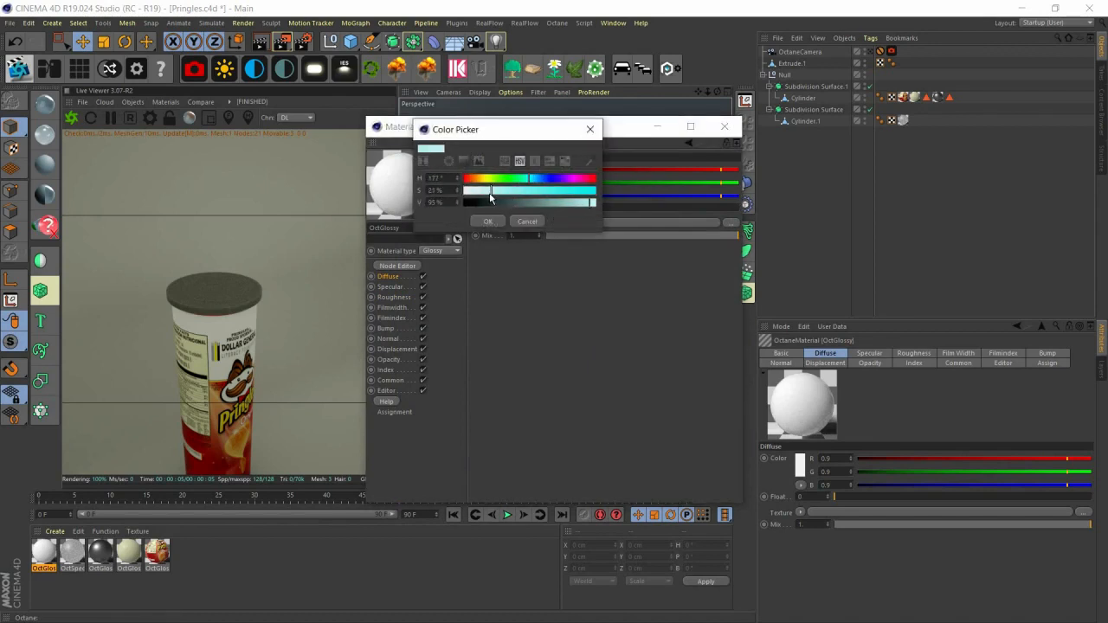
left_click(543, 179)
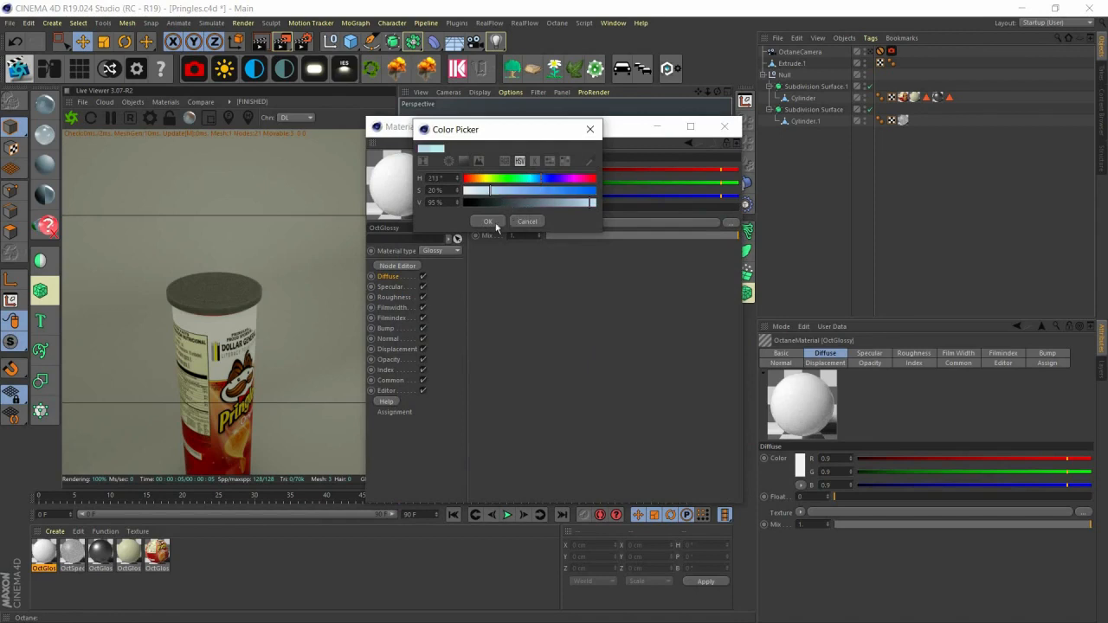
left_click(490, 222)
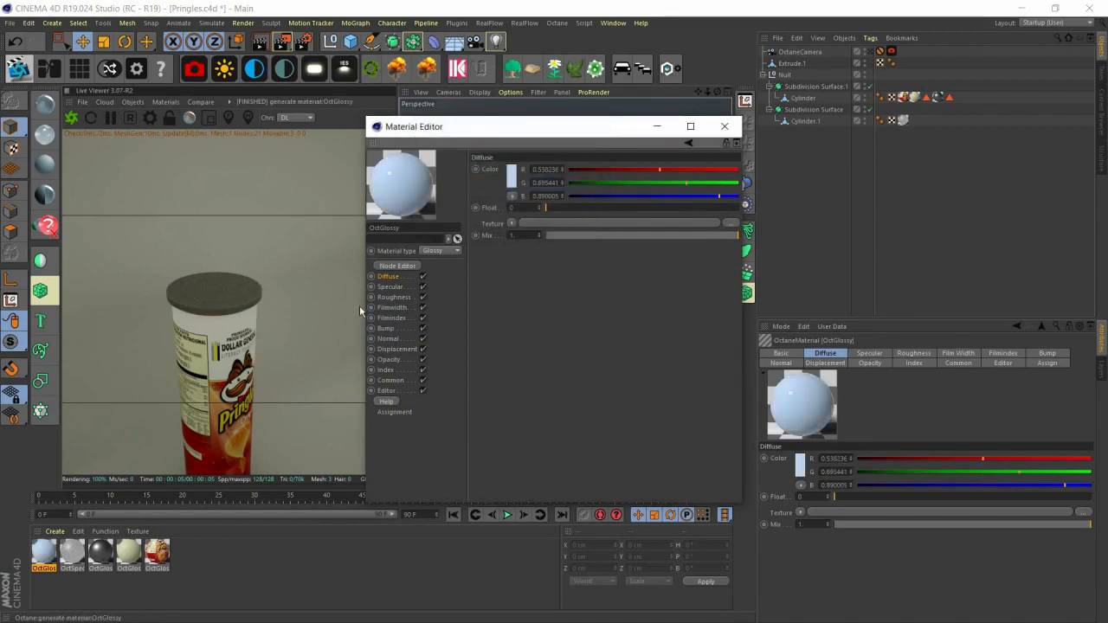
Step: Set the new glossy material's specular float to about 0.62 and roughness float to about 0.063, and close its editor
left_click(391, 286)
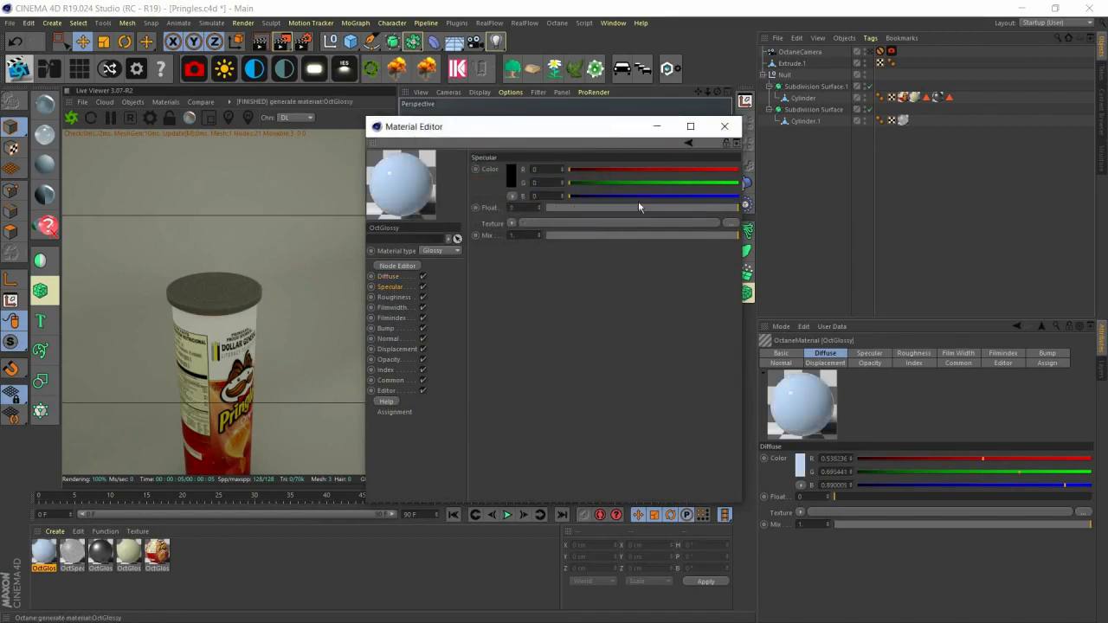
left_click(665, 209)
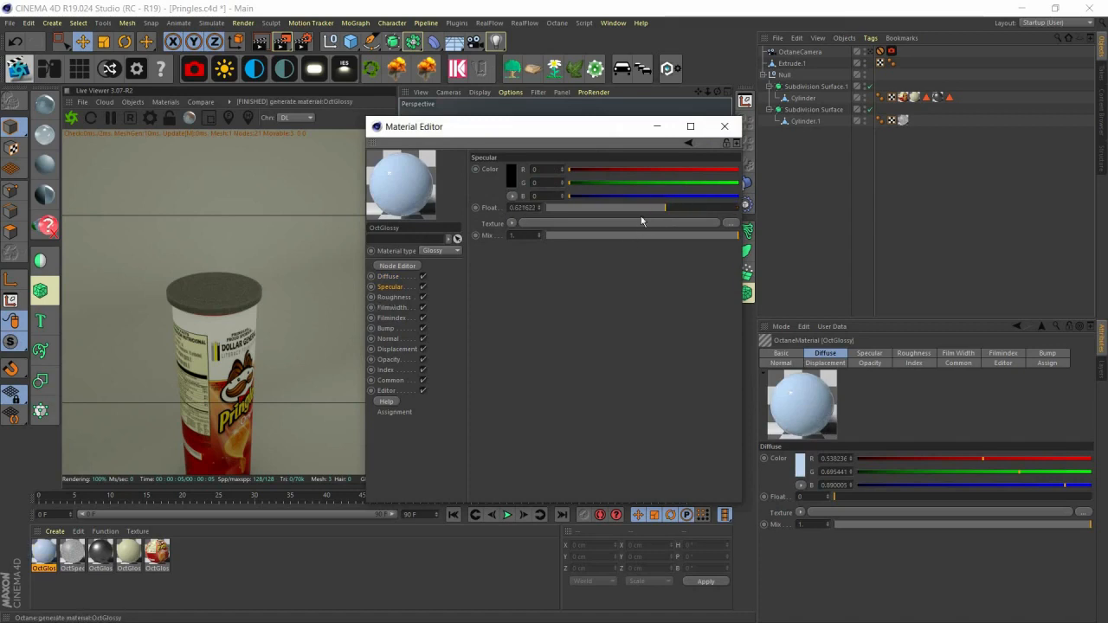
left_click(557, 208)
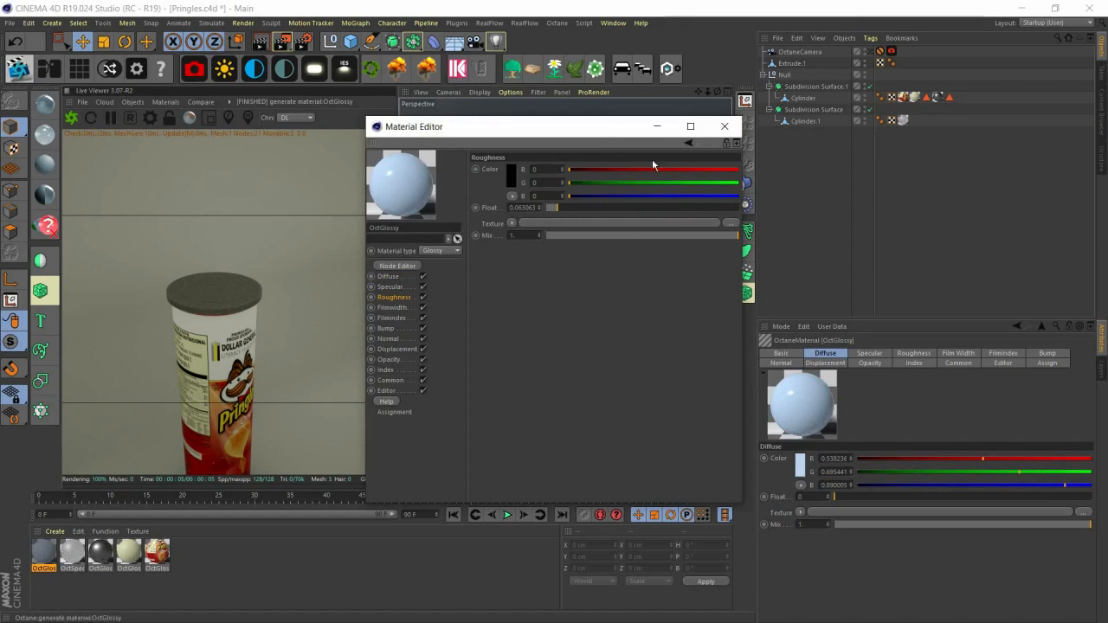
left_click(724, 126)
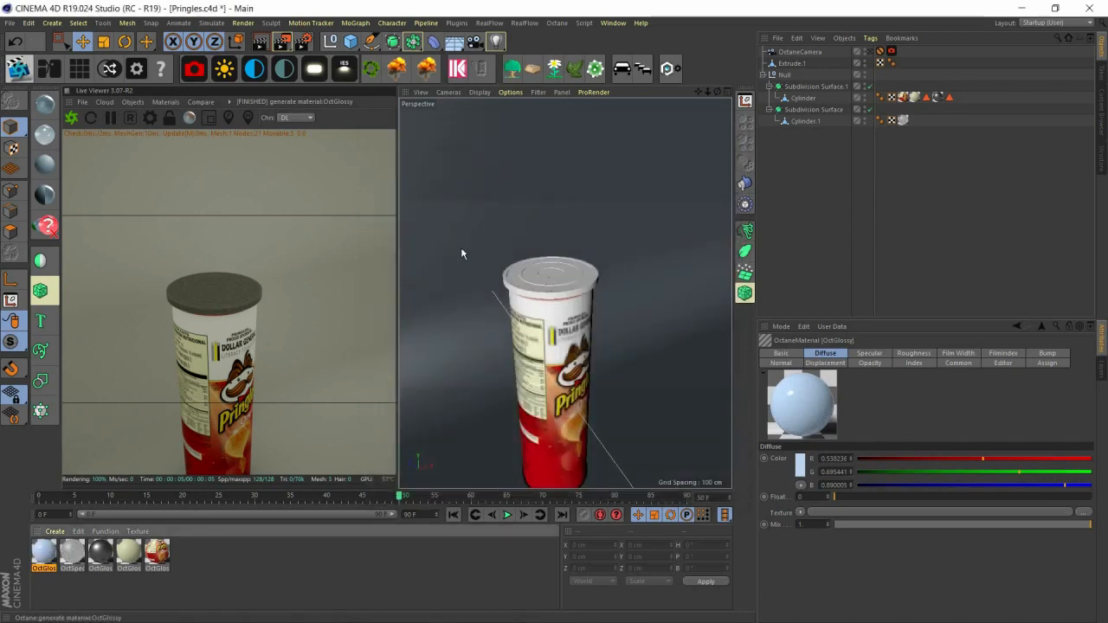
Step: Apply the pale blue glossy material to the Extrude.1 backdrop and check the whole can against it in the live render
left_click_drag(43, 552, 460, 251)
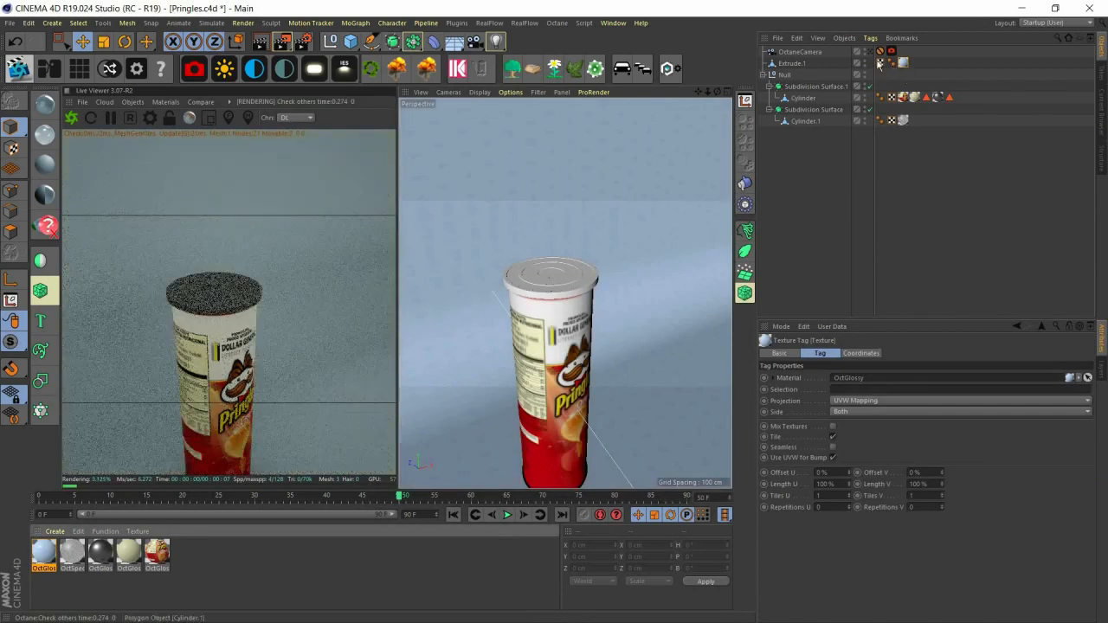
left_click(879, 51)
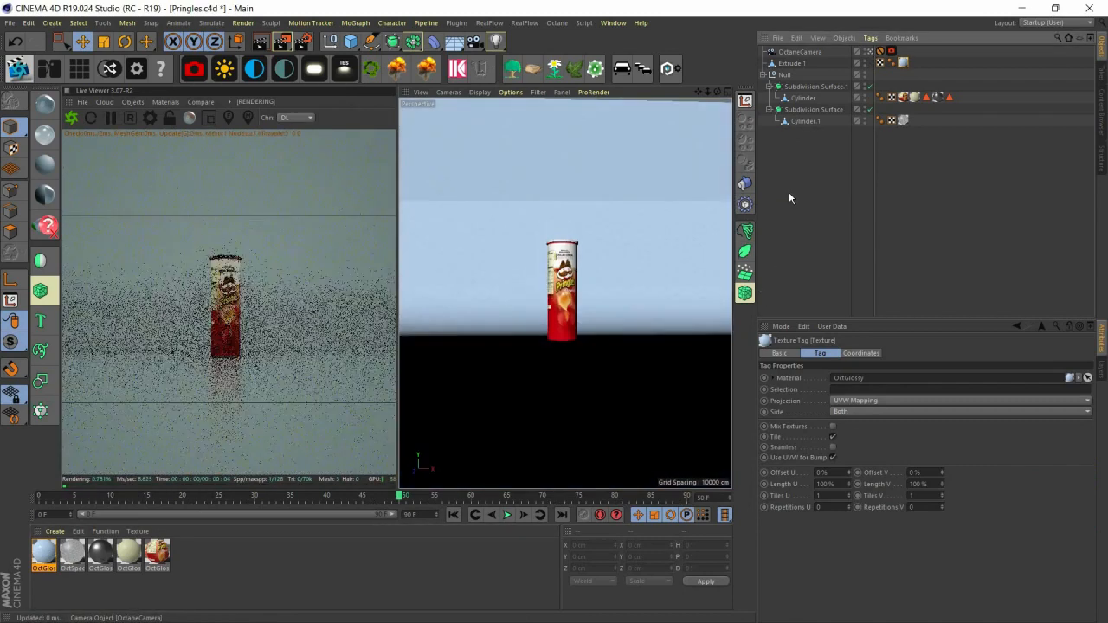
left_click(527, 281)
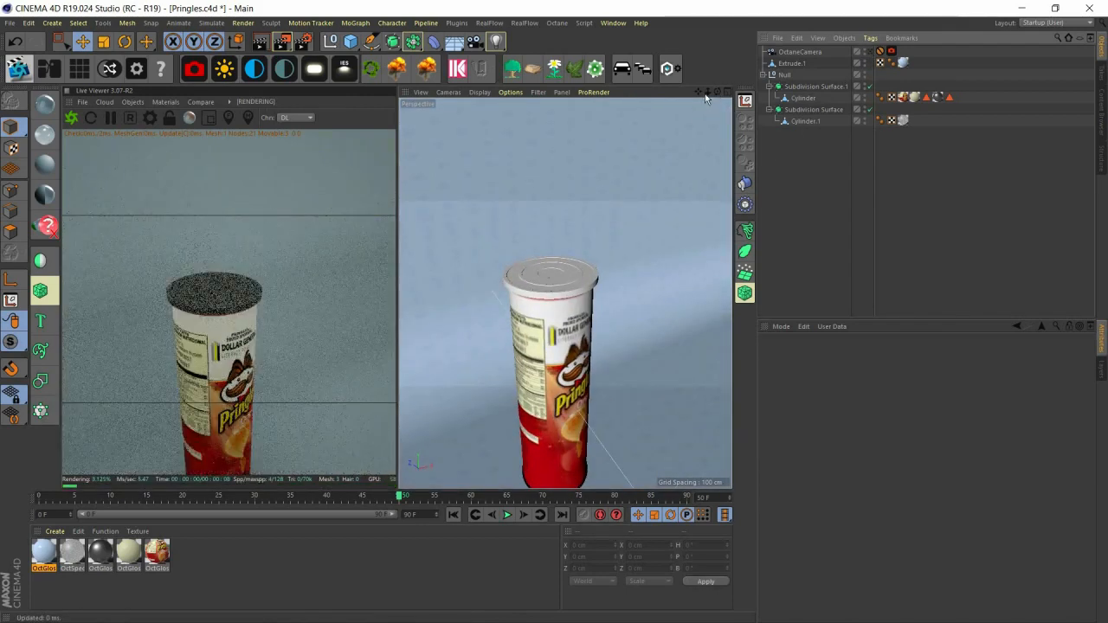
mouse_move(706, 94)
left_mouse_down()
mouse_move(681, 94)
mouse_move(684, 53)
mouse_move(709, 92)
mouse_move(688, 92)
left_mouse_up()
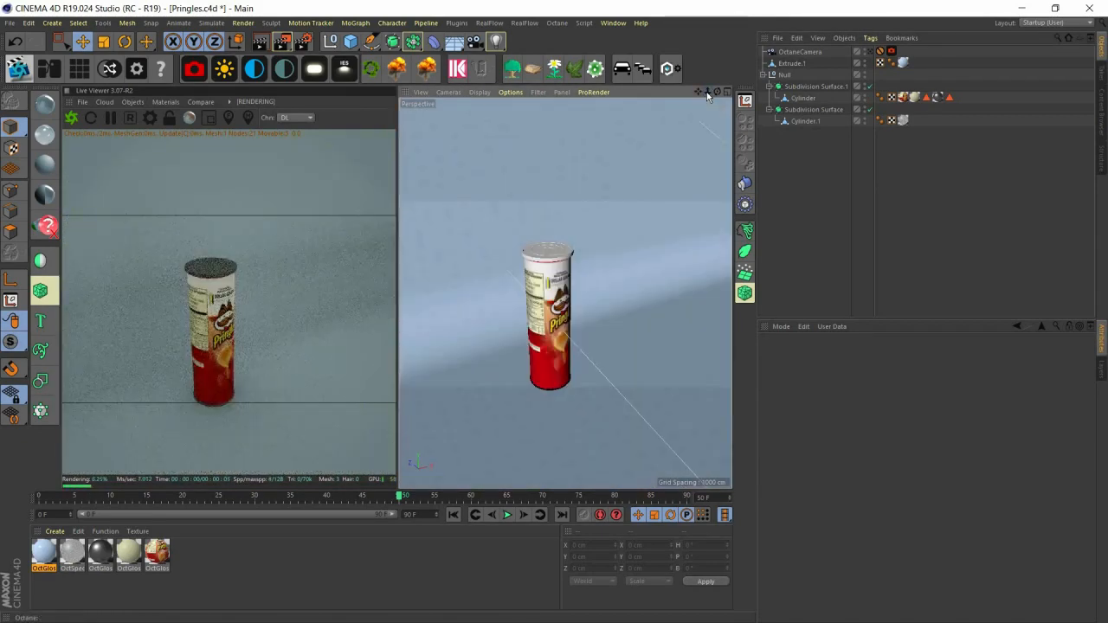